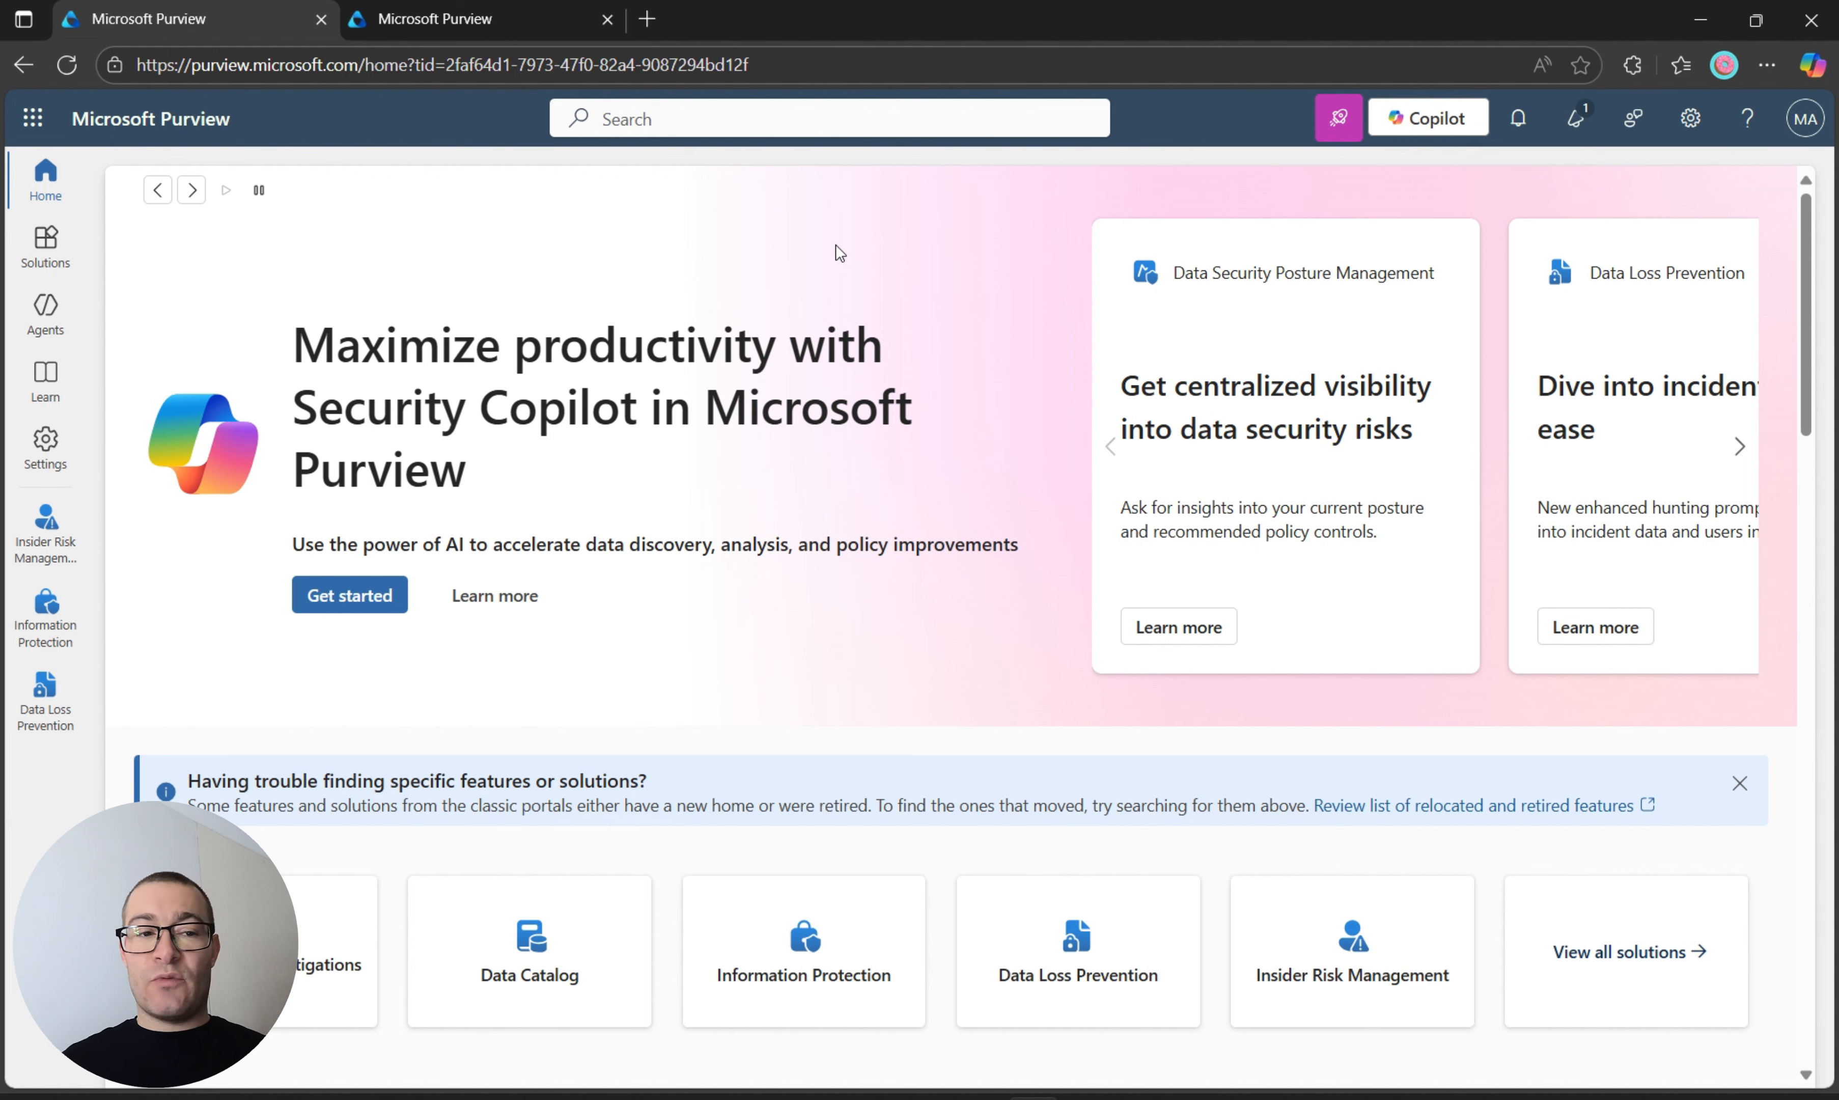
- Open the Data Loss Prevention settings and expand the endpoint section on browser and domain restrictions to sensitive data
left_click(45, 448)
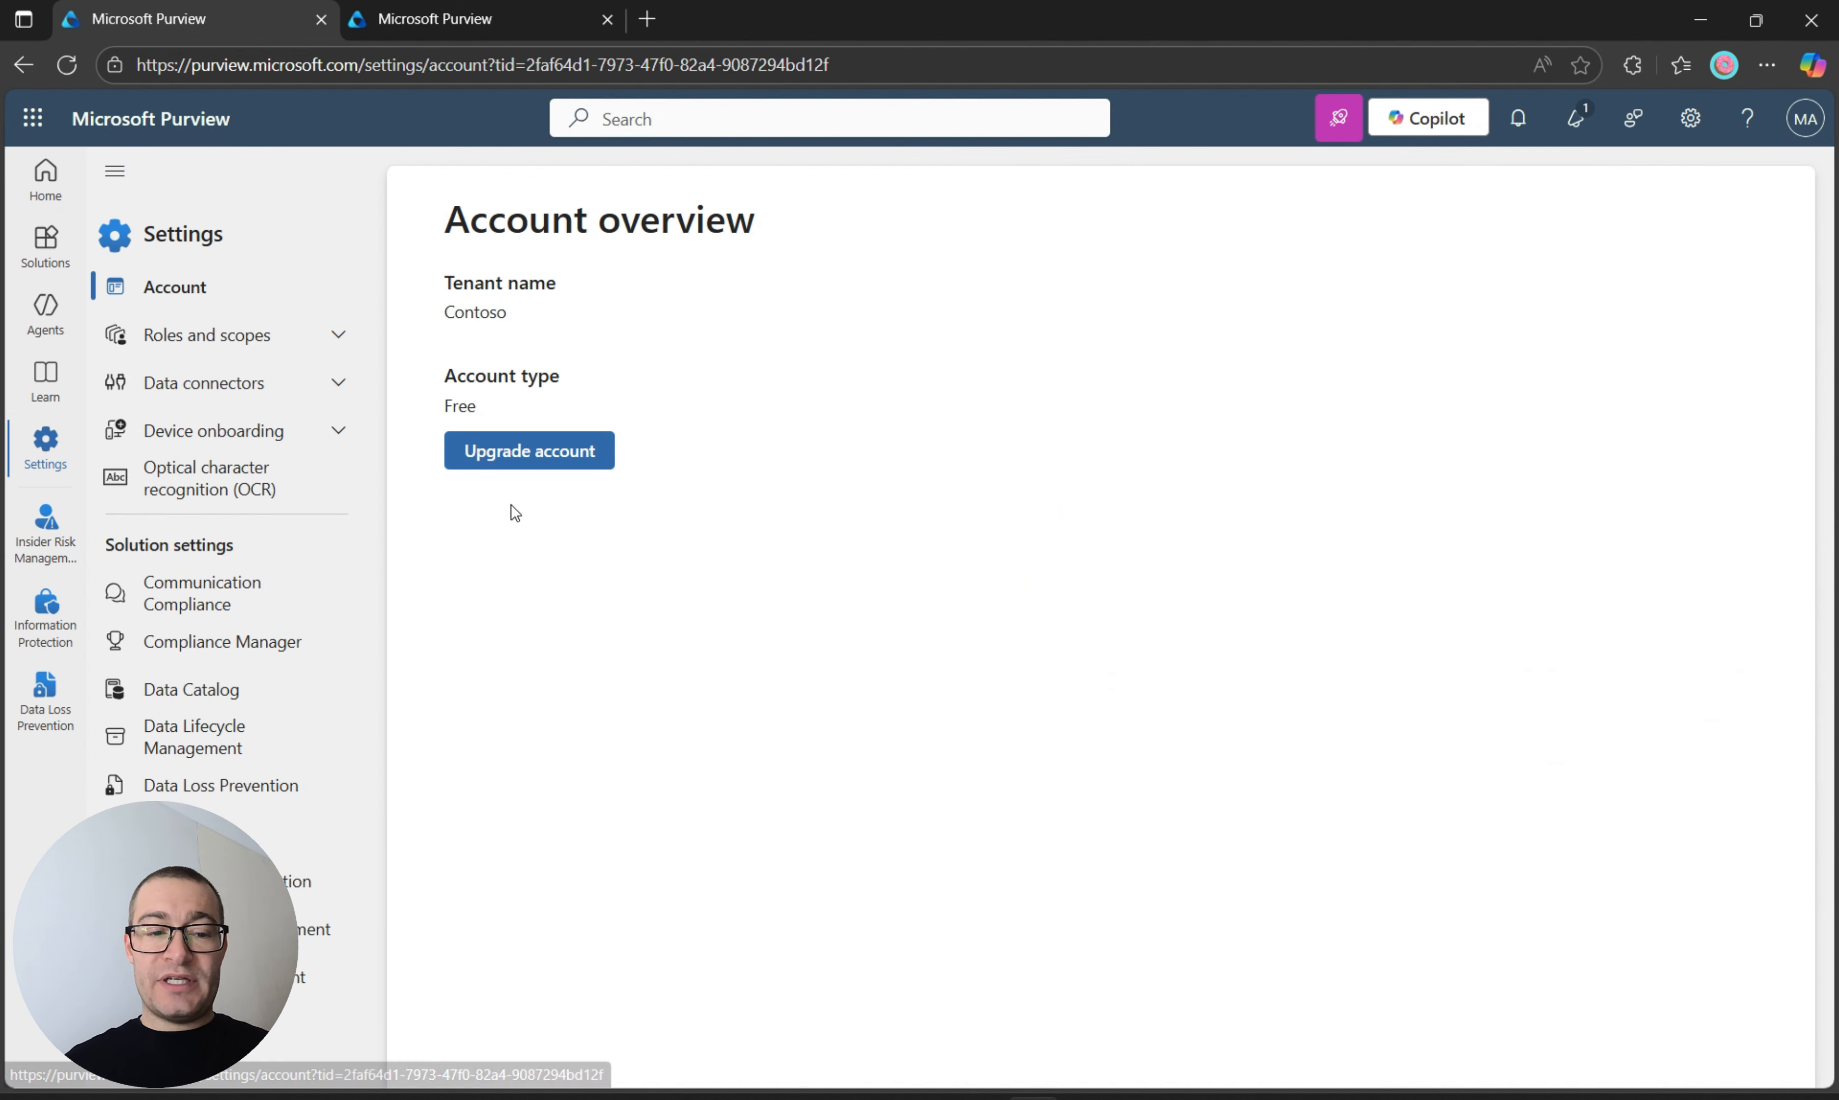
left_click(306, 792)
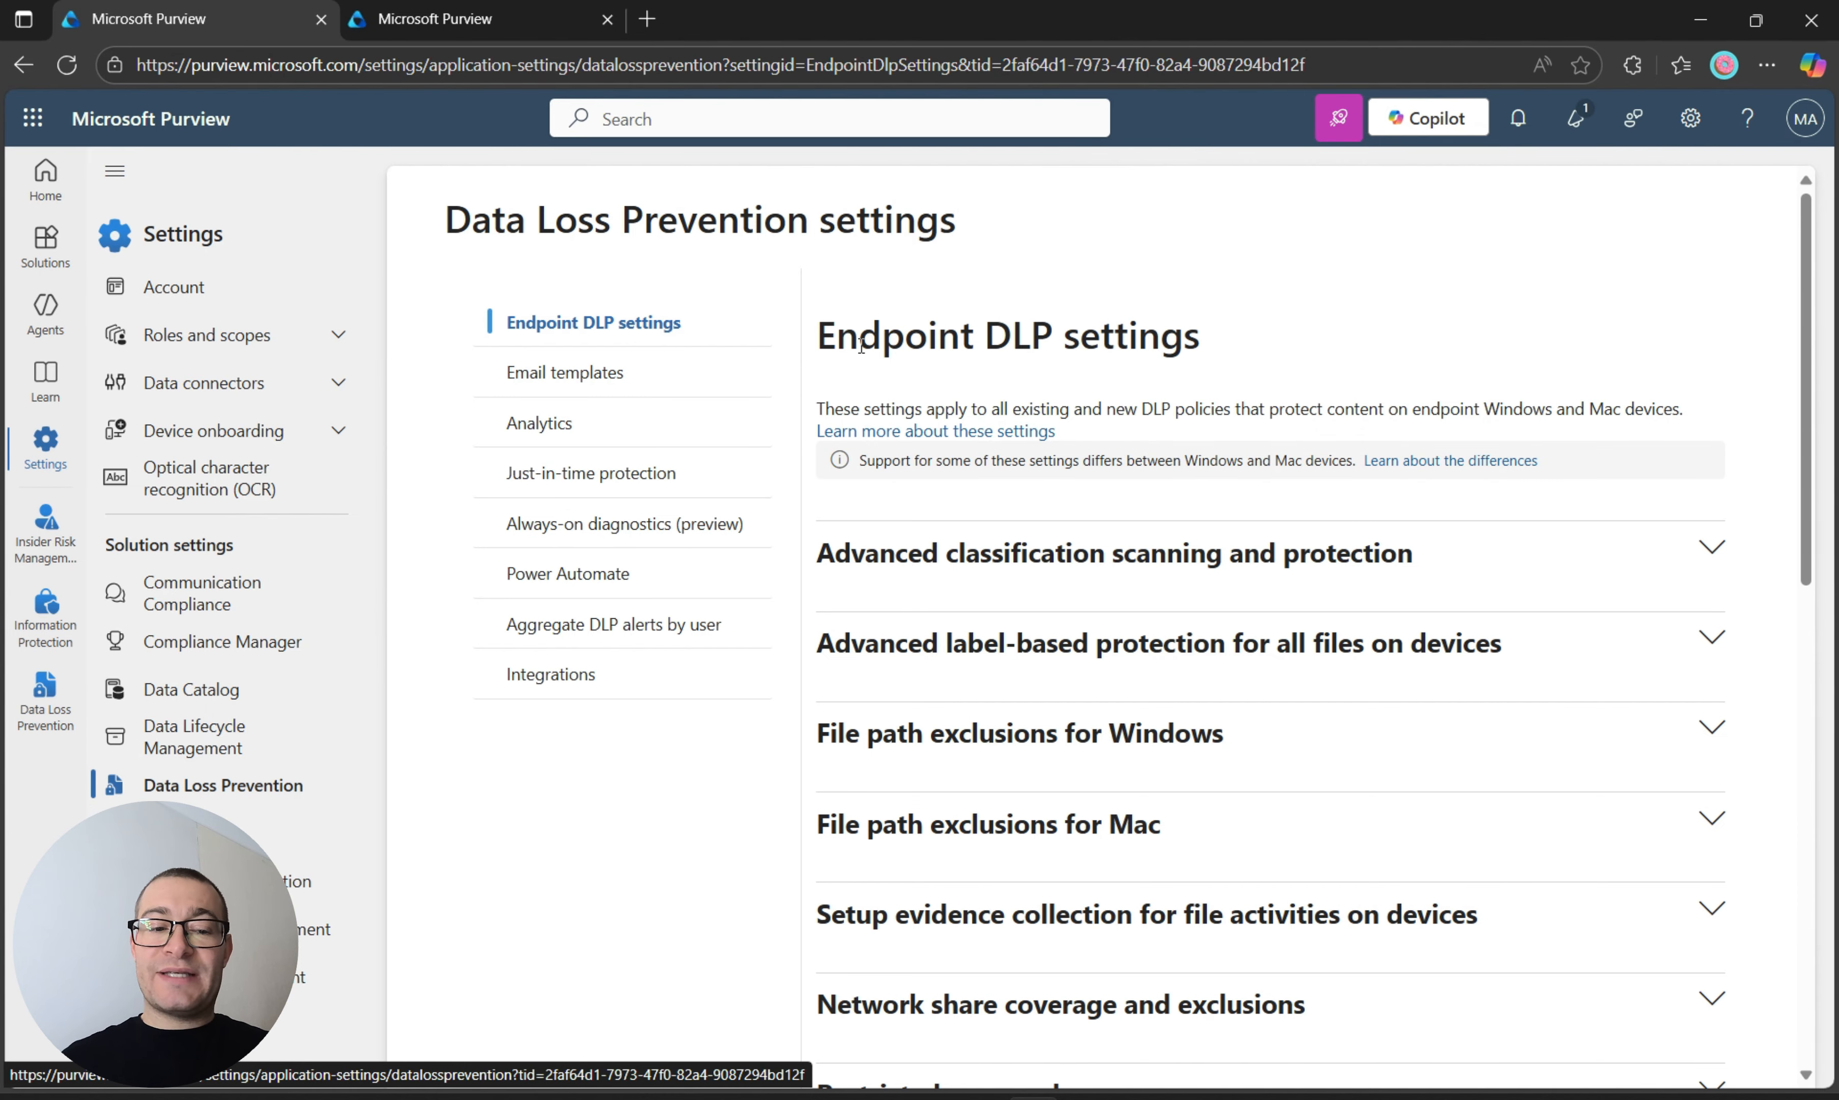
scroll(1112, 593, "down", 5)
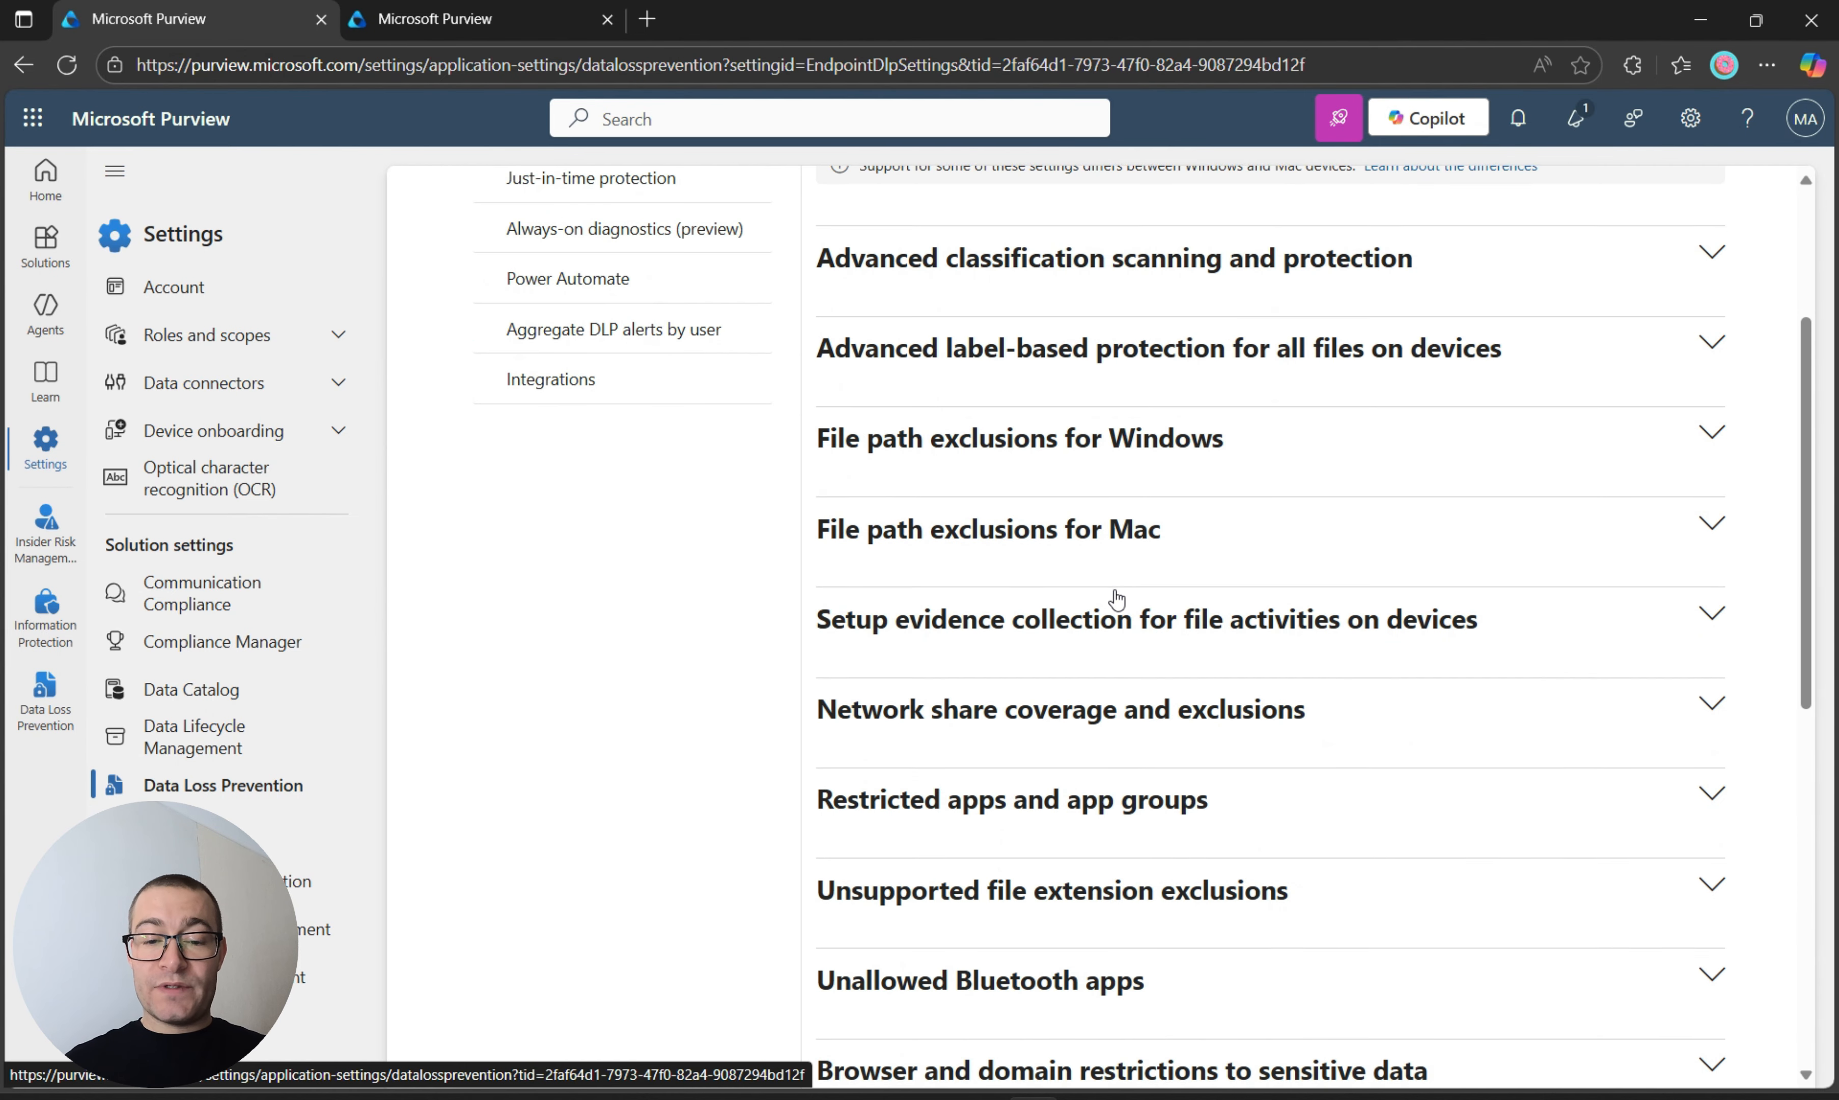
scroll(1216, 677, "down", 1)
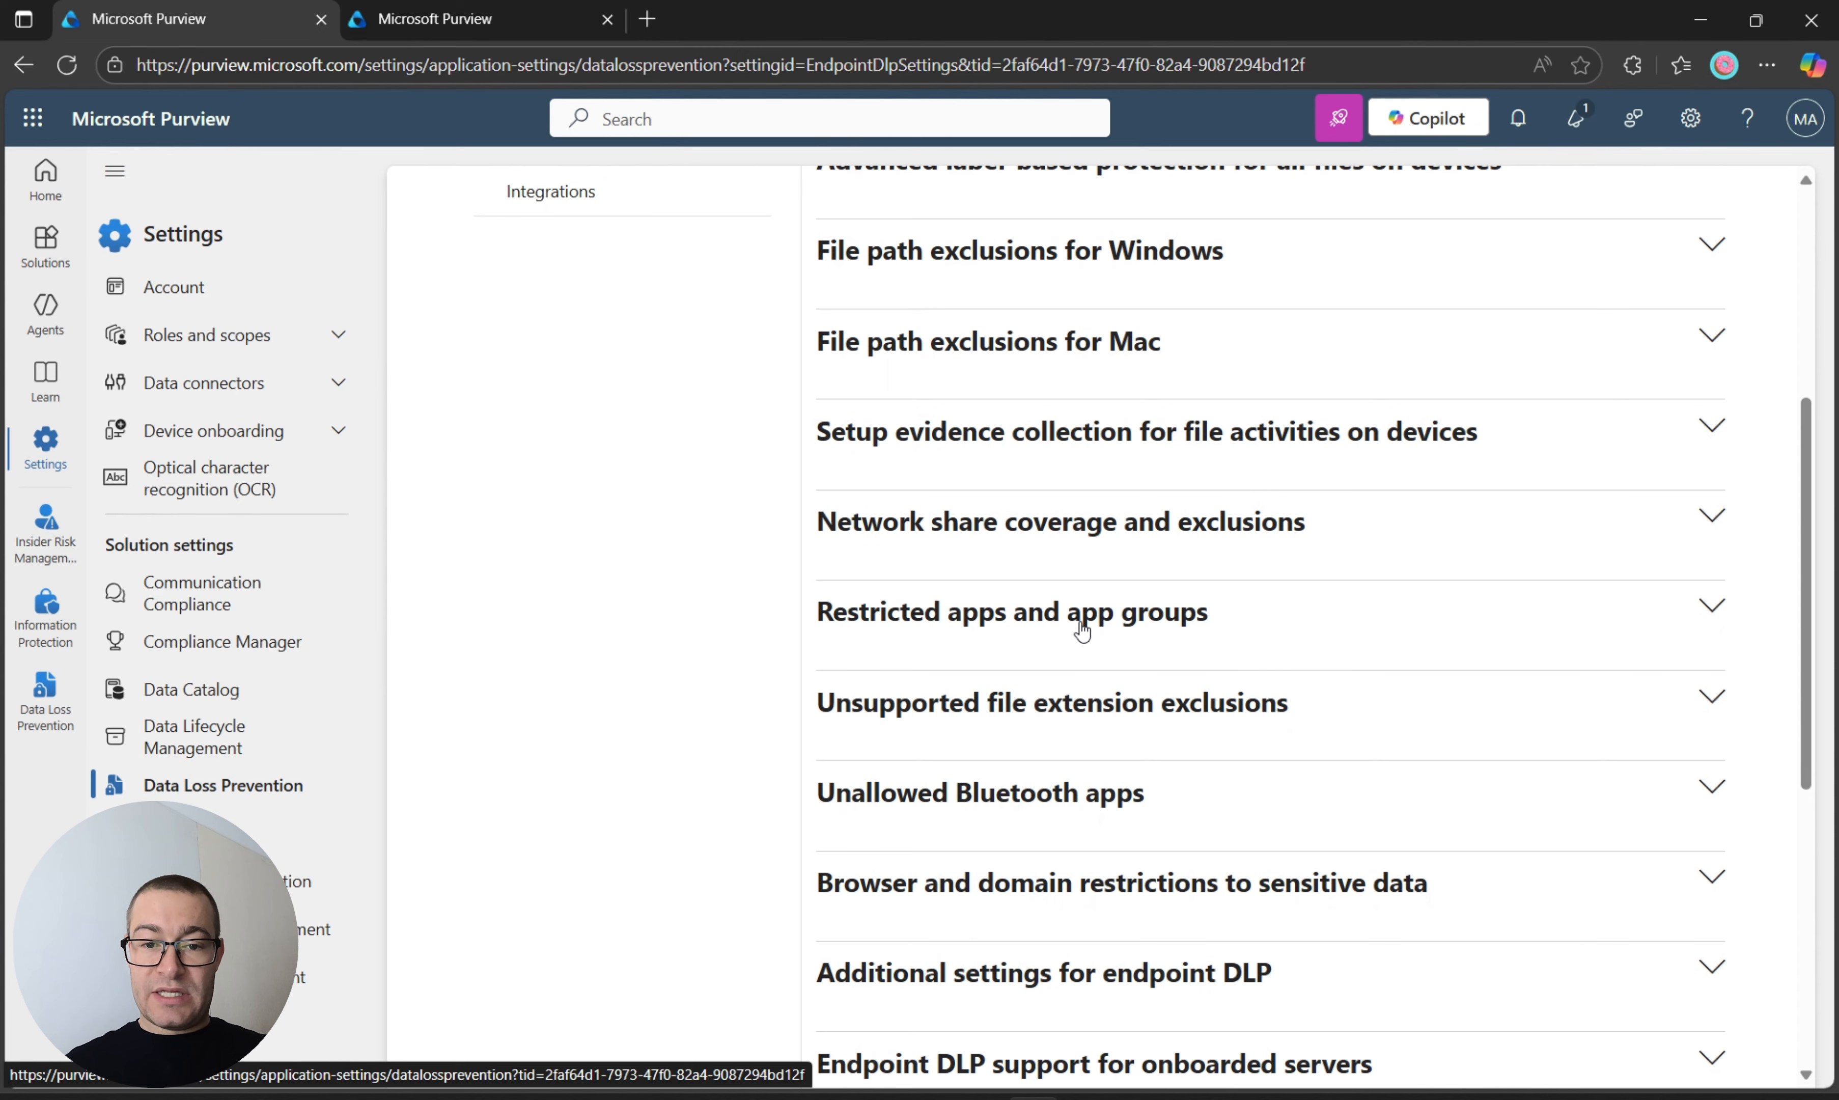
scroll(1080, 627, "down", 2)
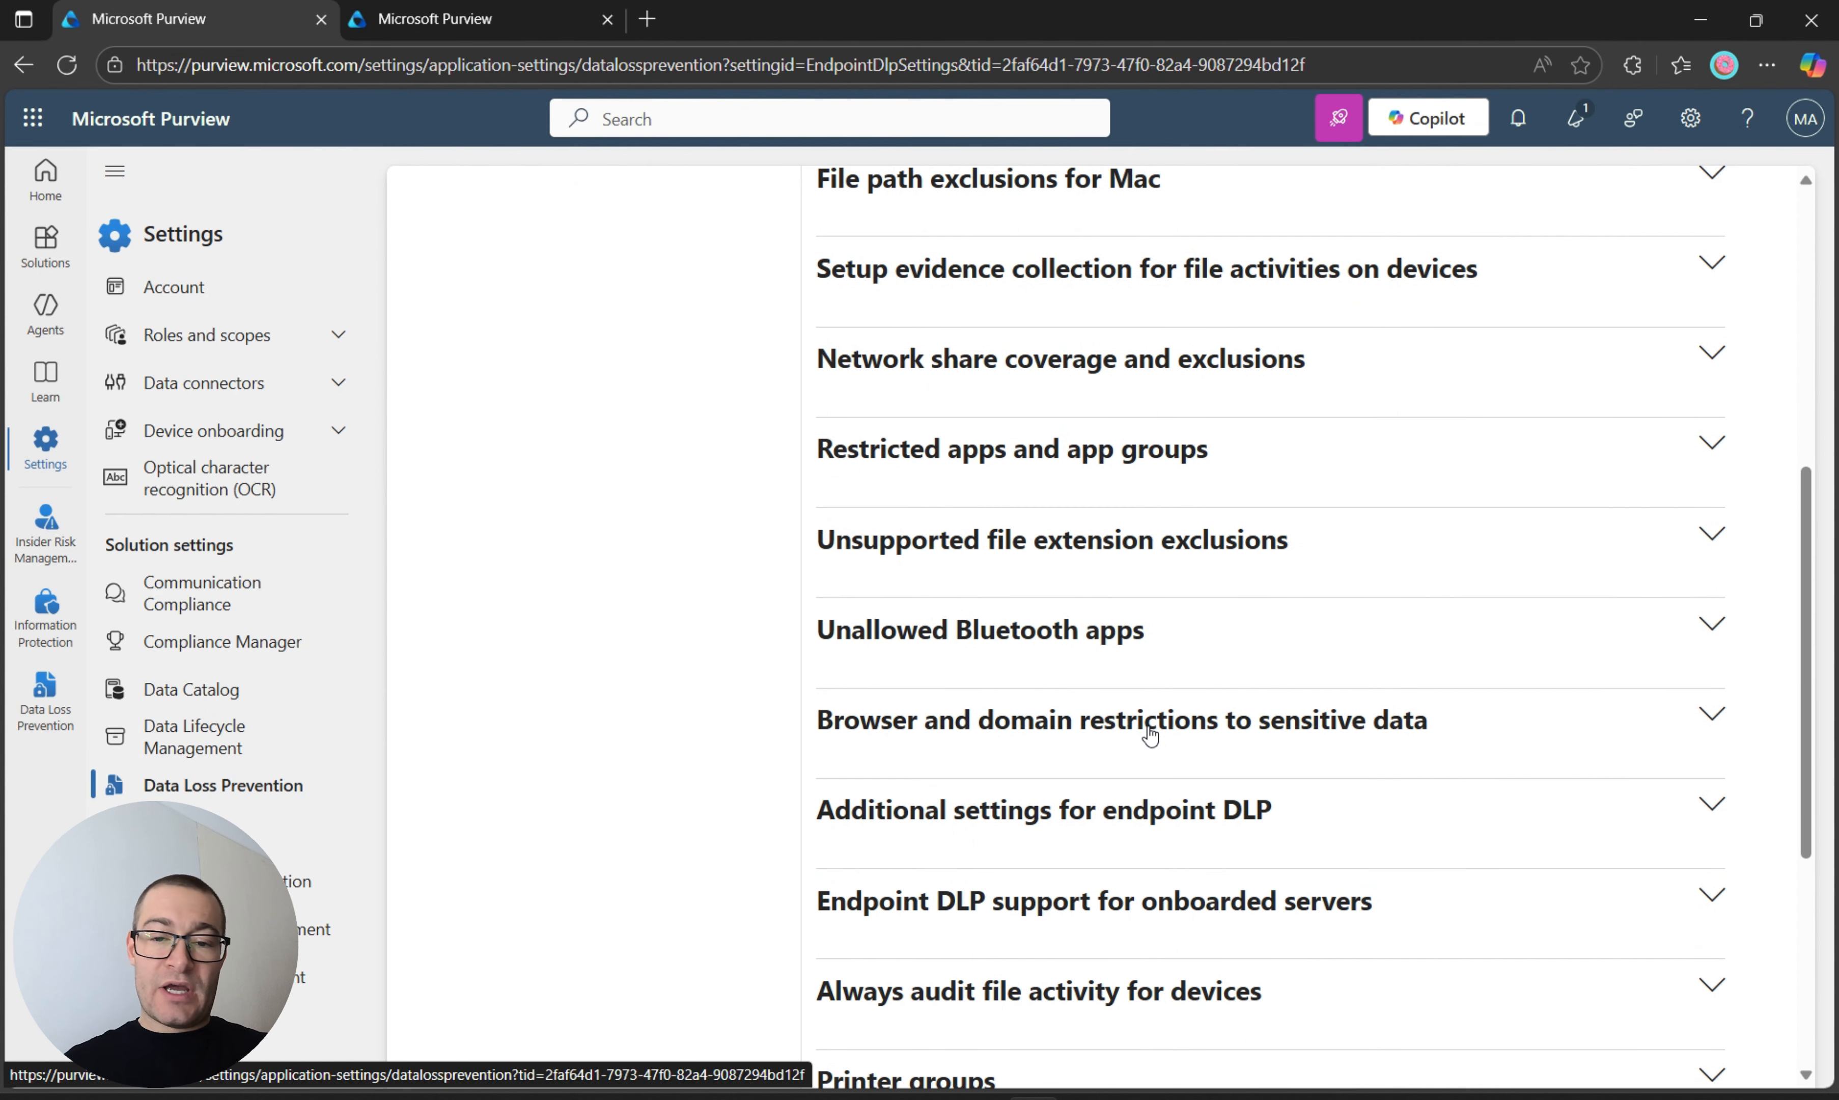
left_click(1149, 735)
scroll(1150, 733, "down", 2)
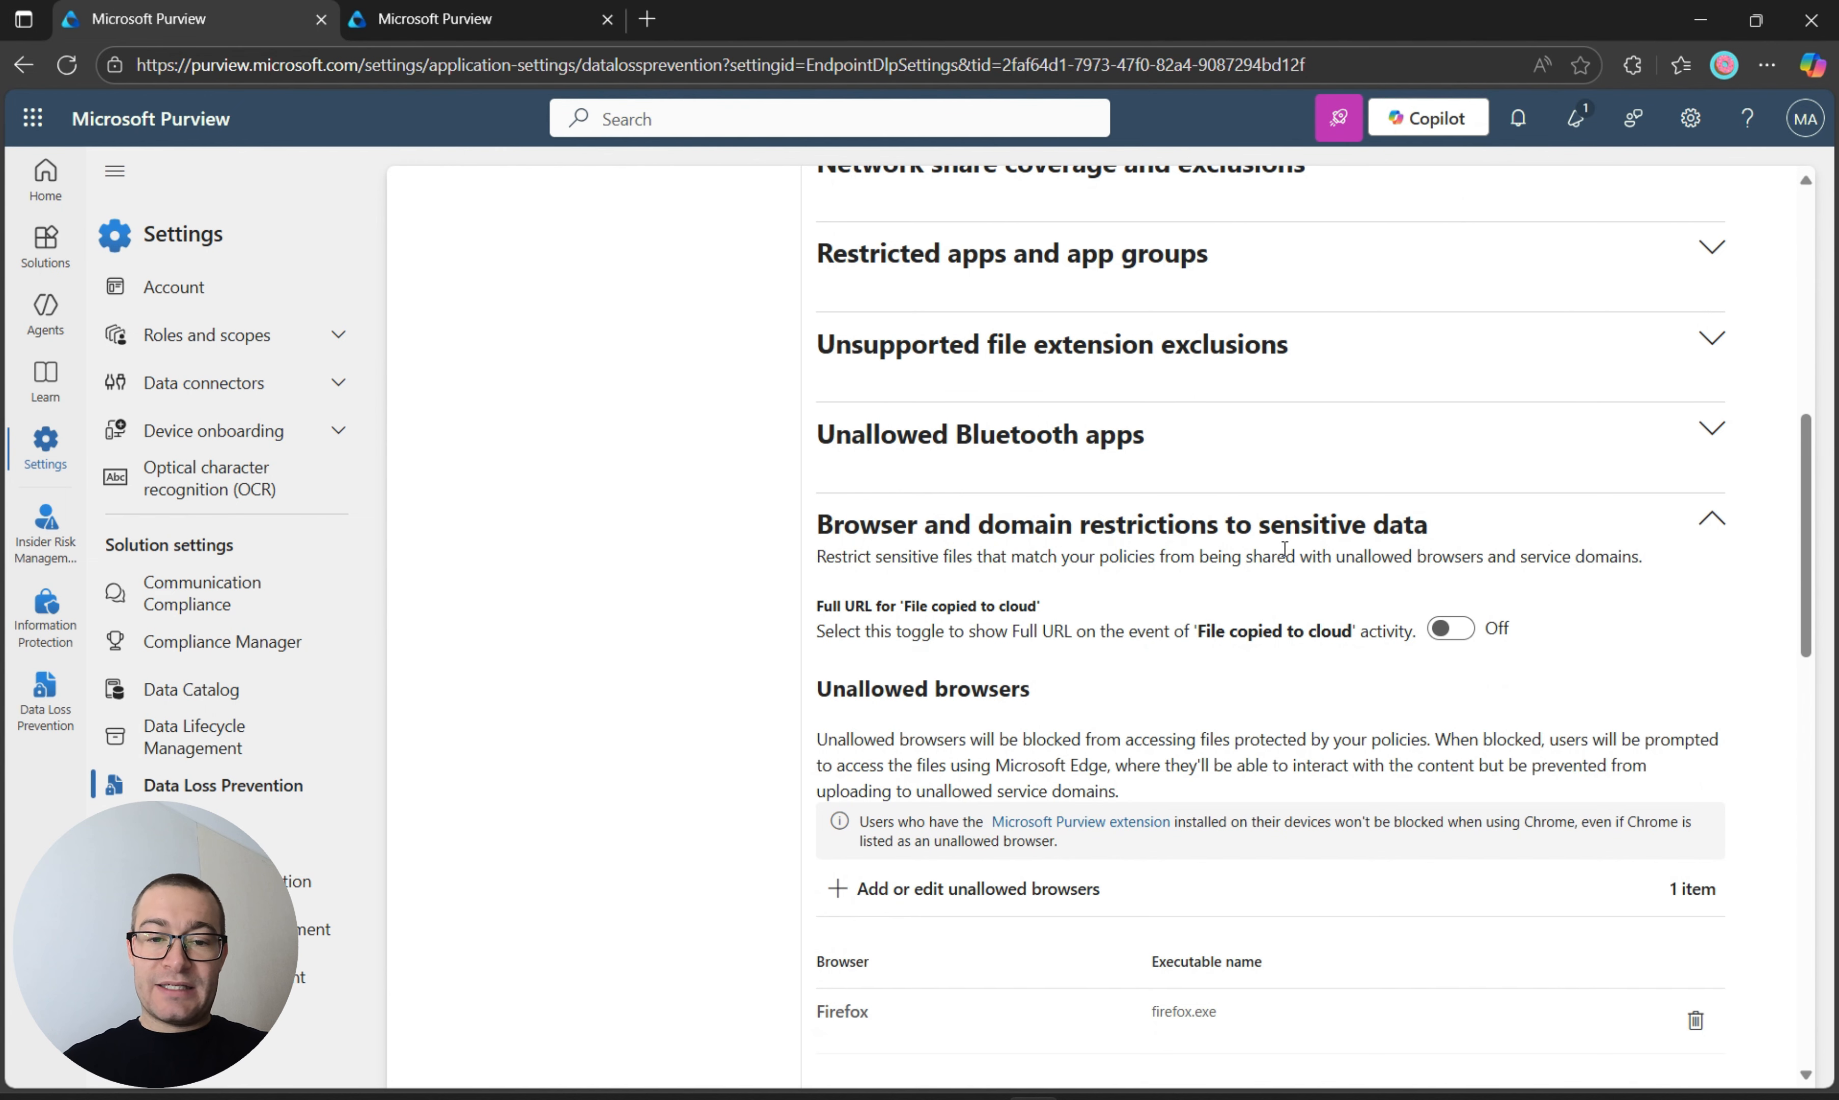
- Review the unallowed browsers and select Block as the action for service domains
scroll(1262, 567, "down", 2)
scroll(1086, 572, "down", 1)
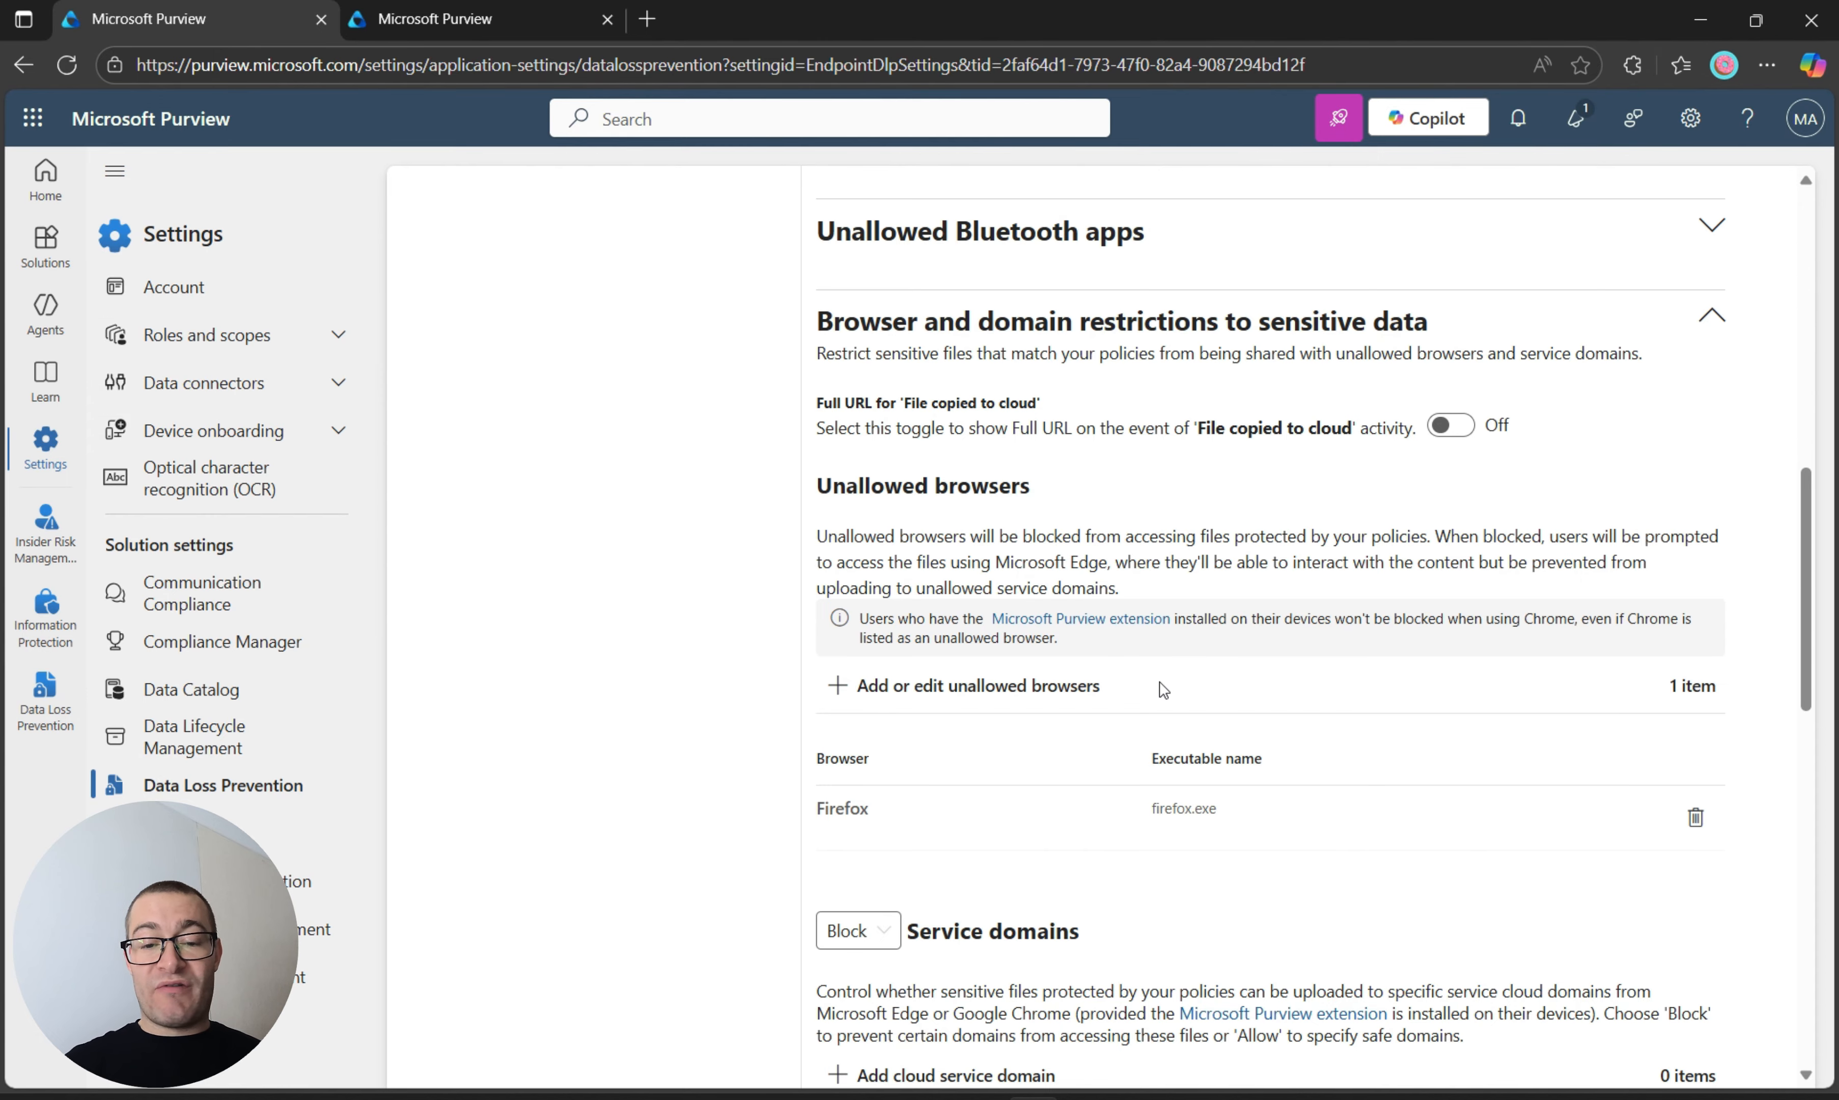
scroll(1162, 683, "down", 5)
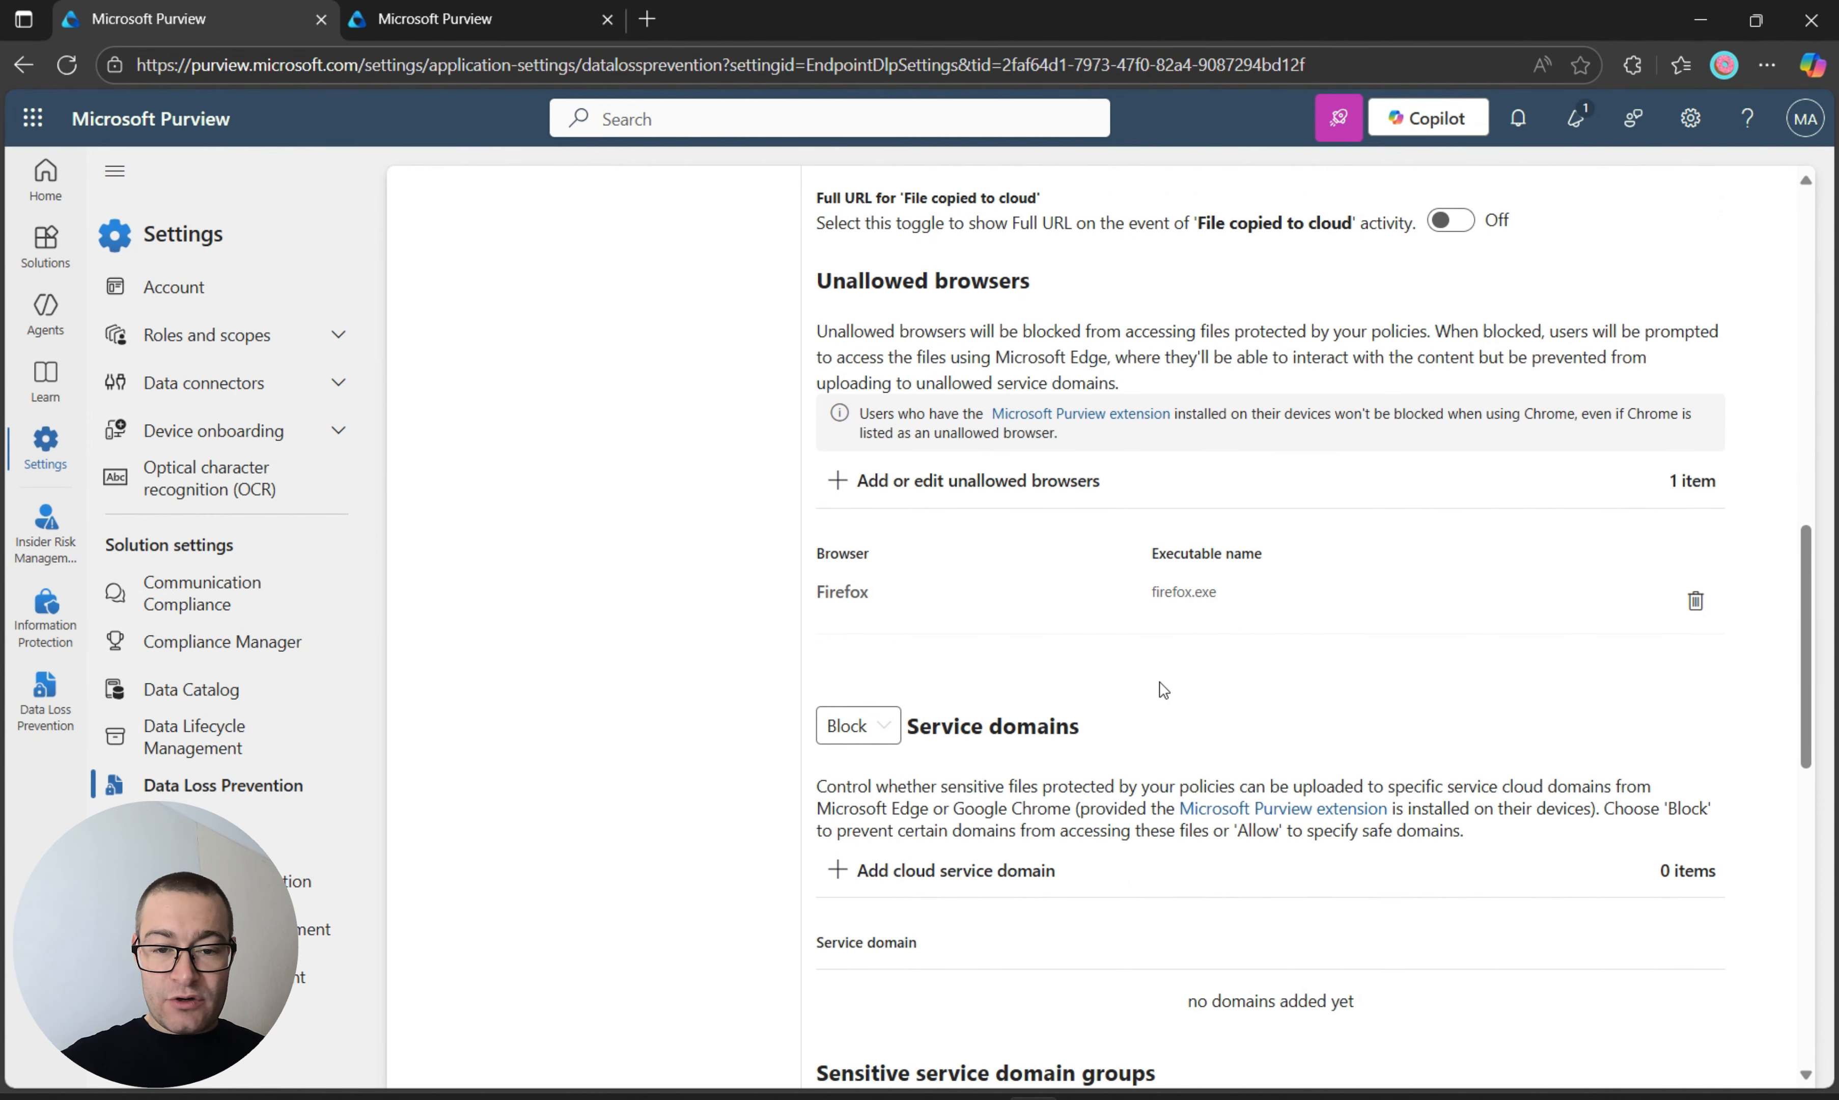
scroll(1160, 681, "down", 1)
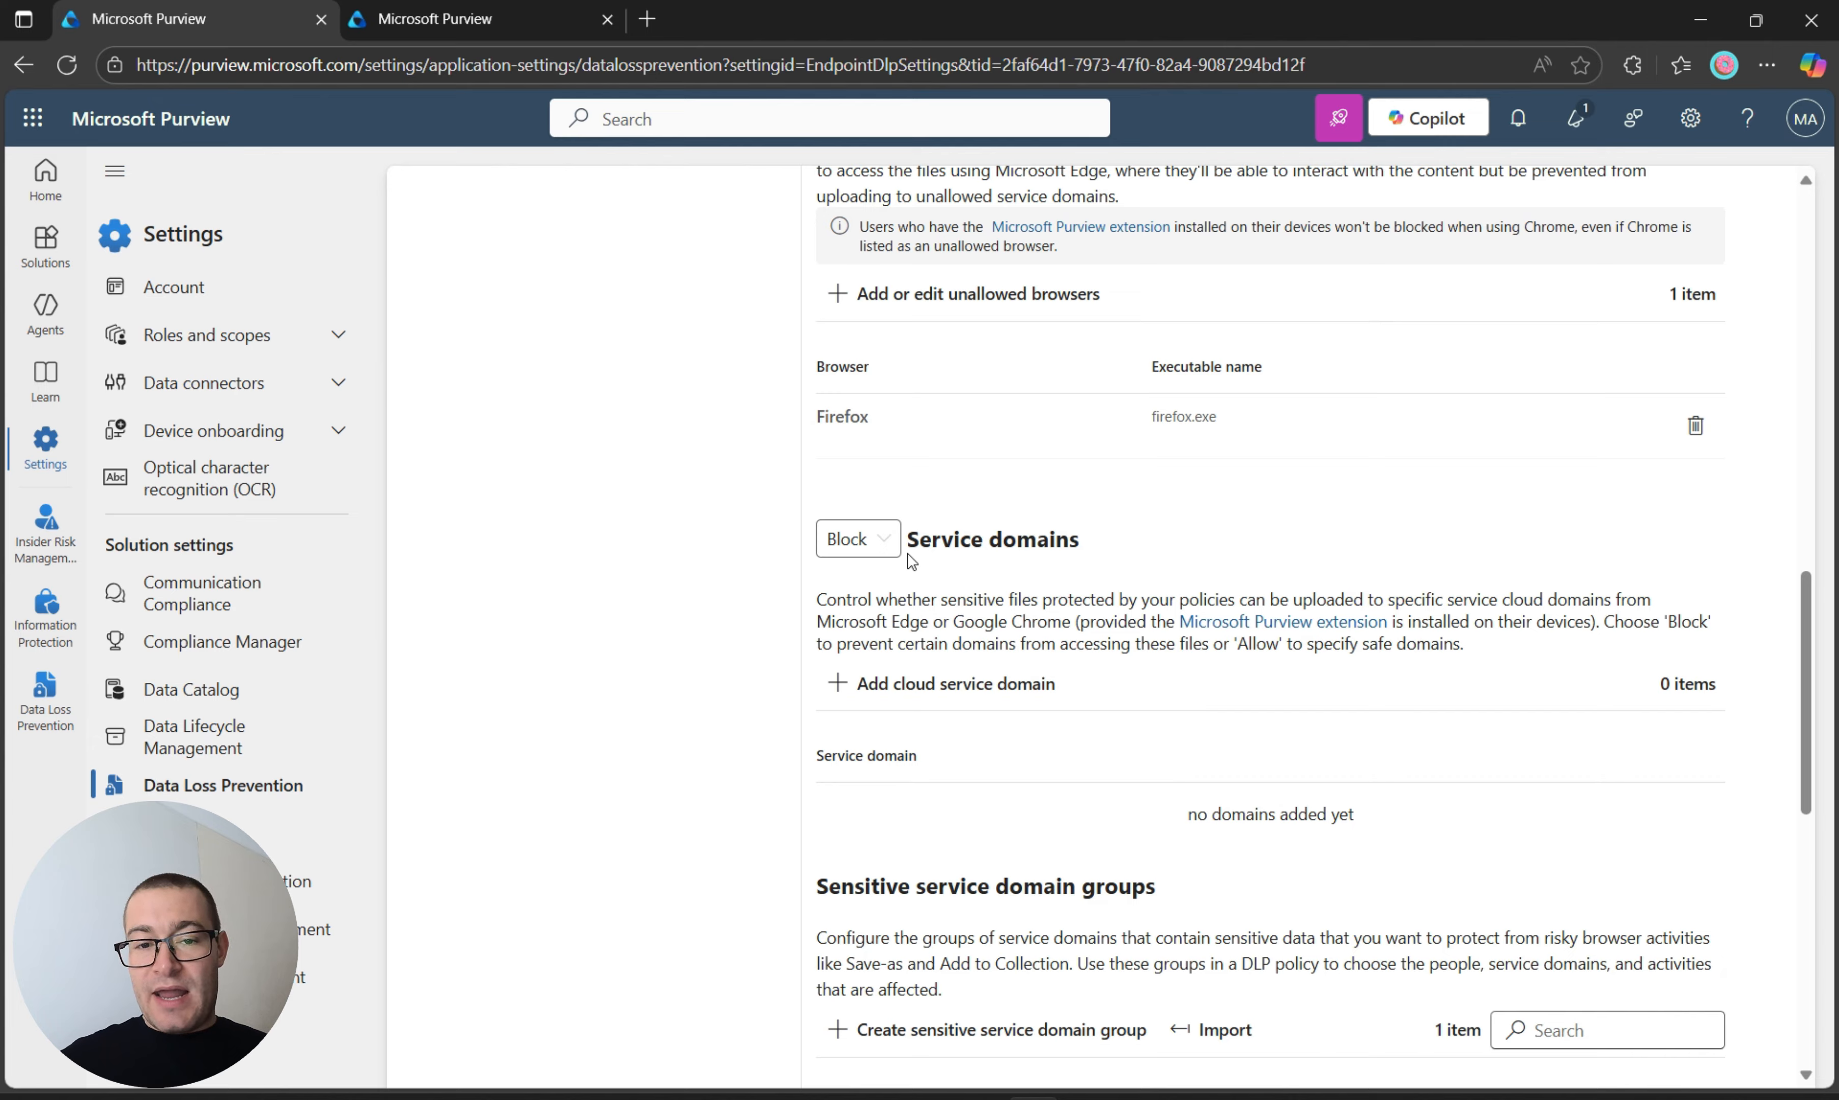
left_click(854, 550)
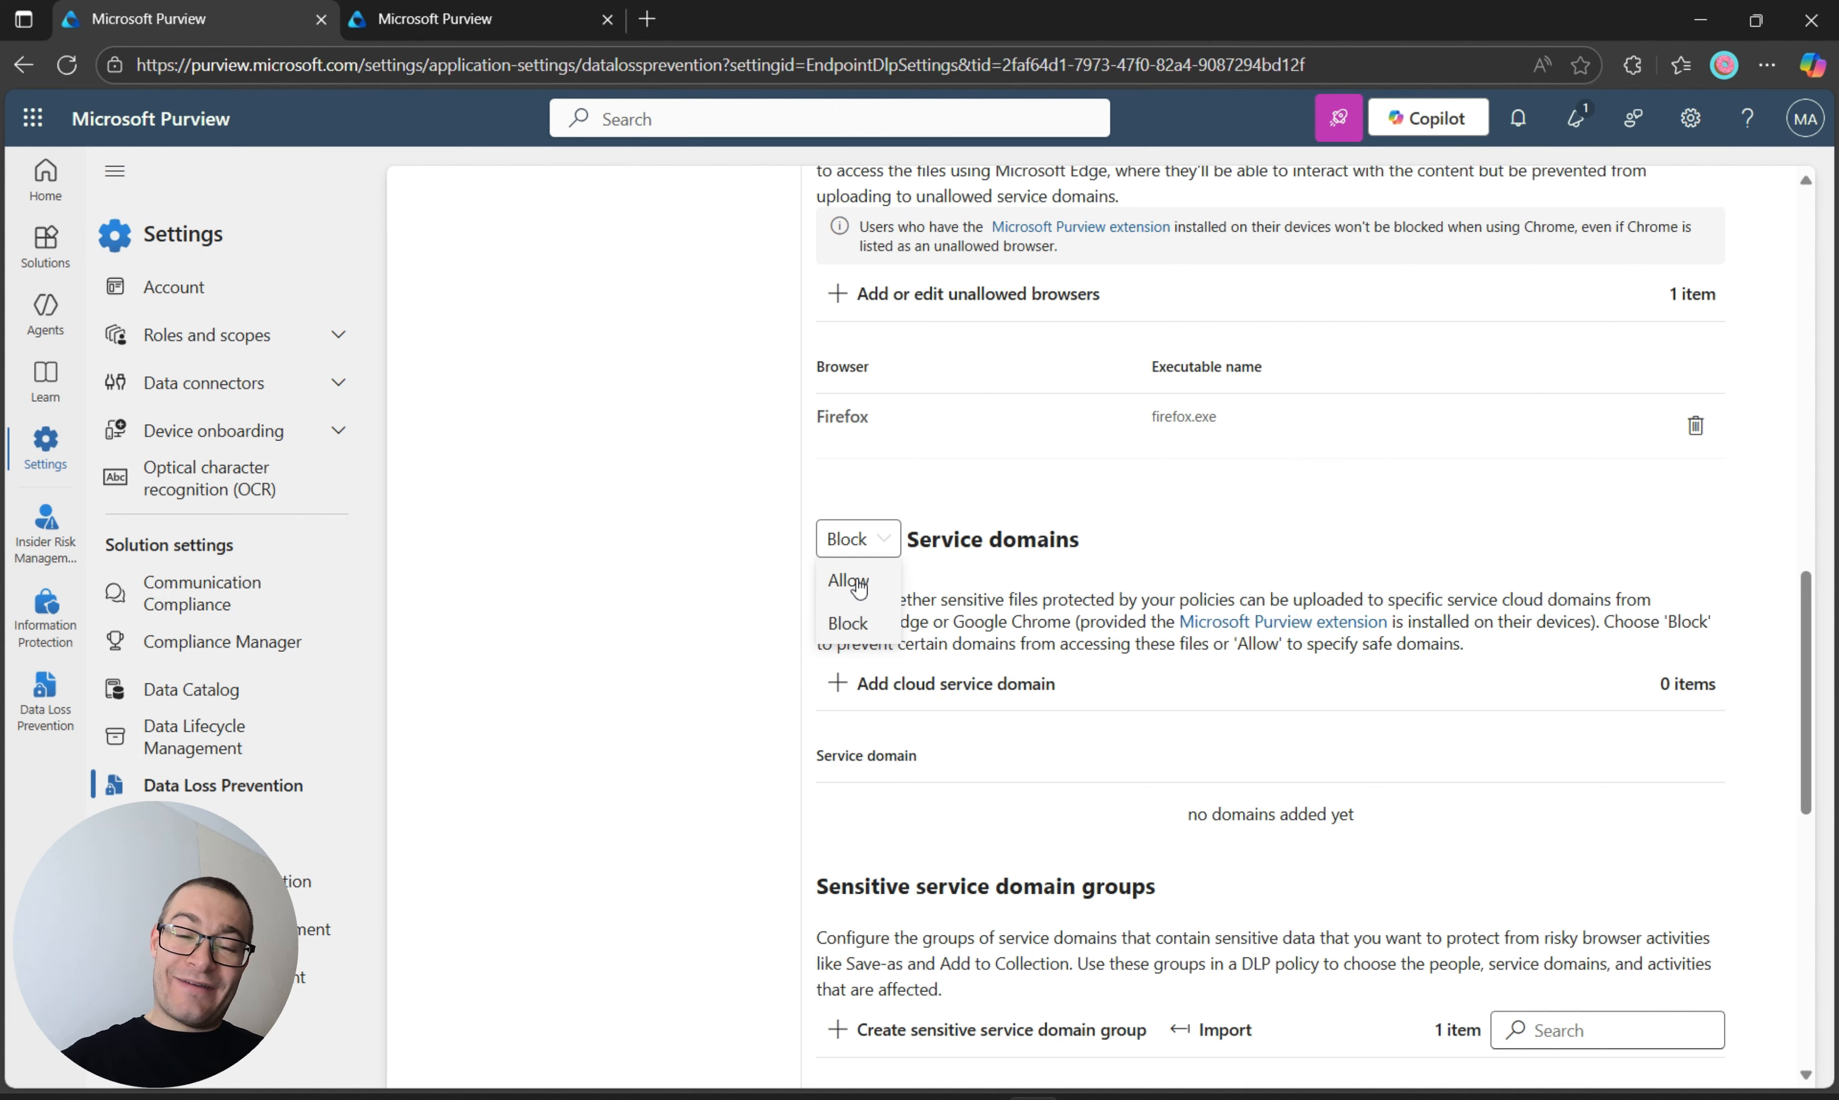
left_click(849, 624)
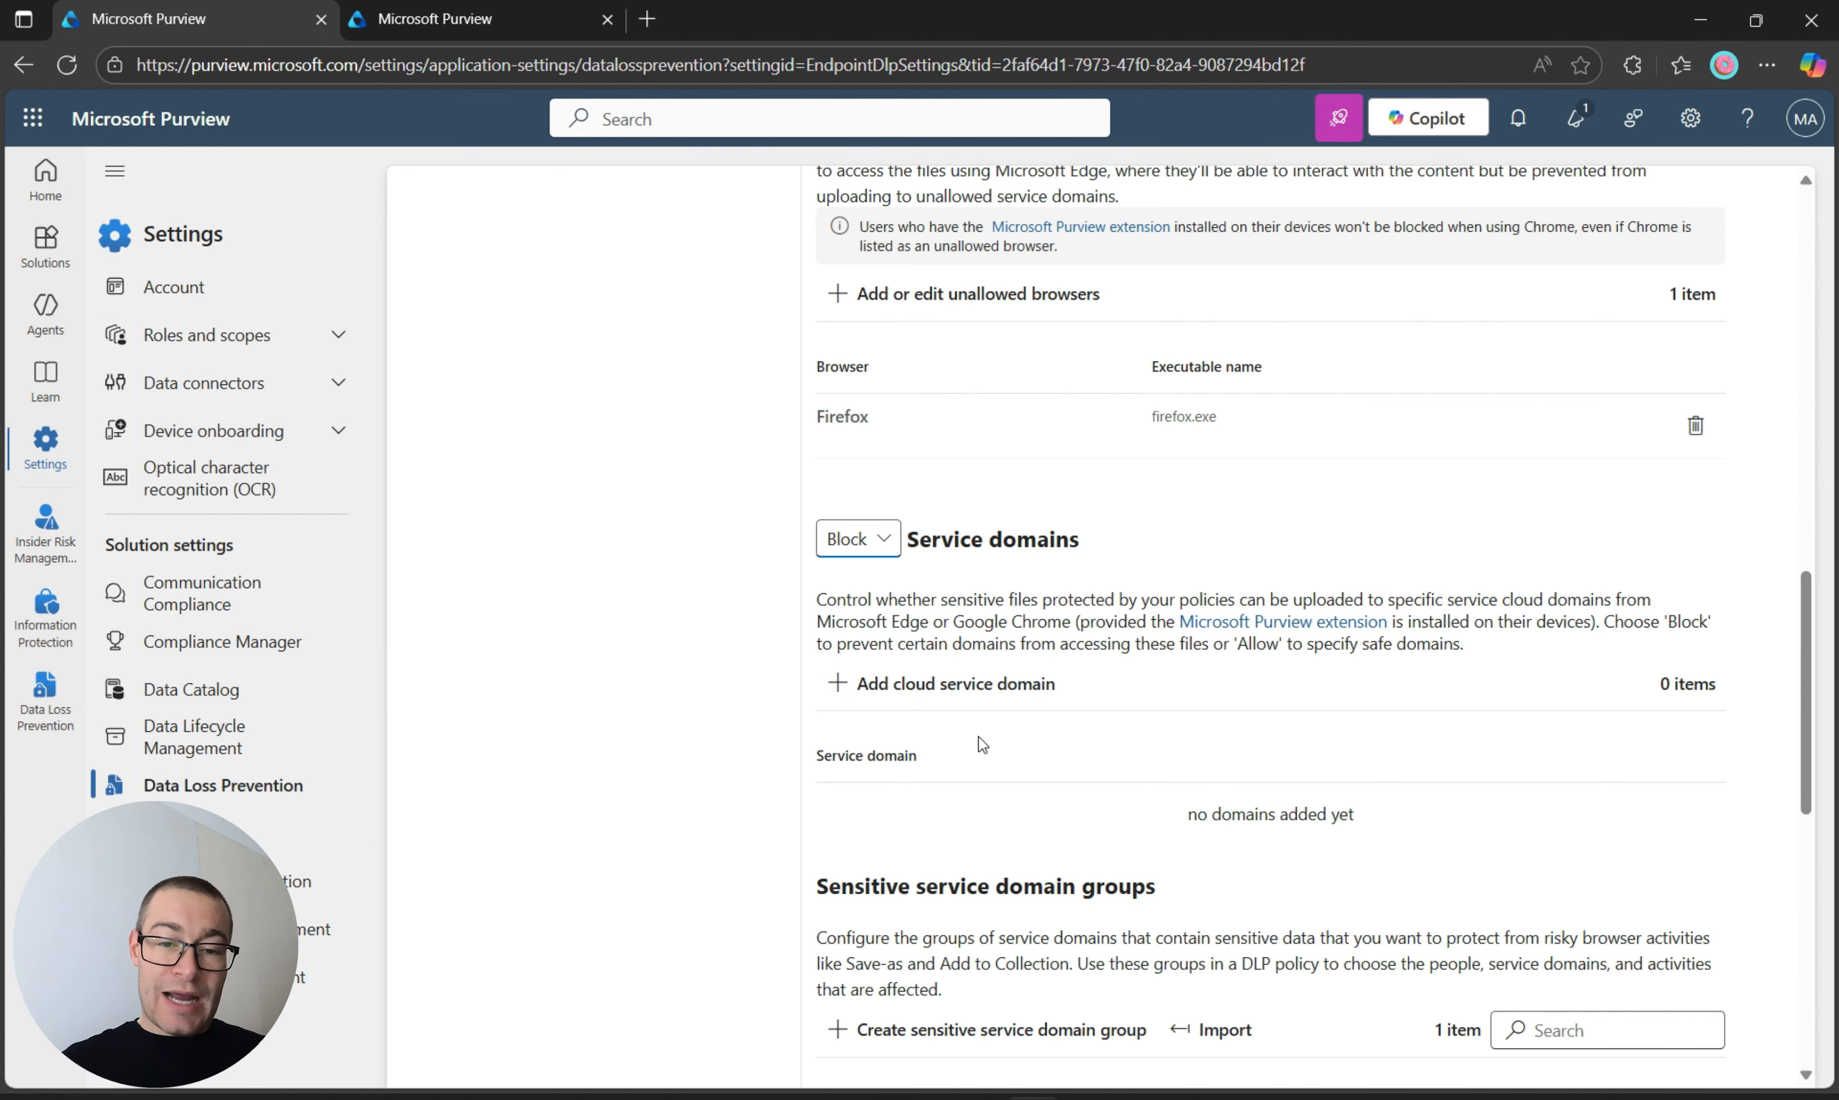
- Check the sensitive service domain groups and open the reference article for the Generative AI Websites group
scroll(1021, 789, "down", 1)
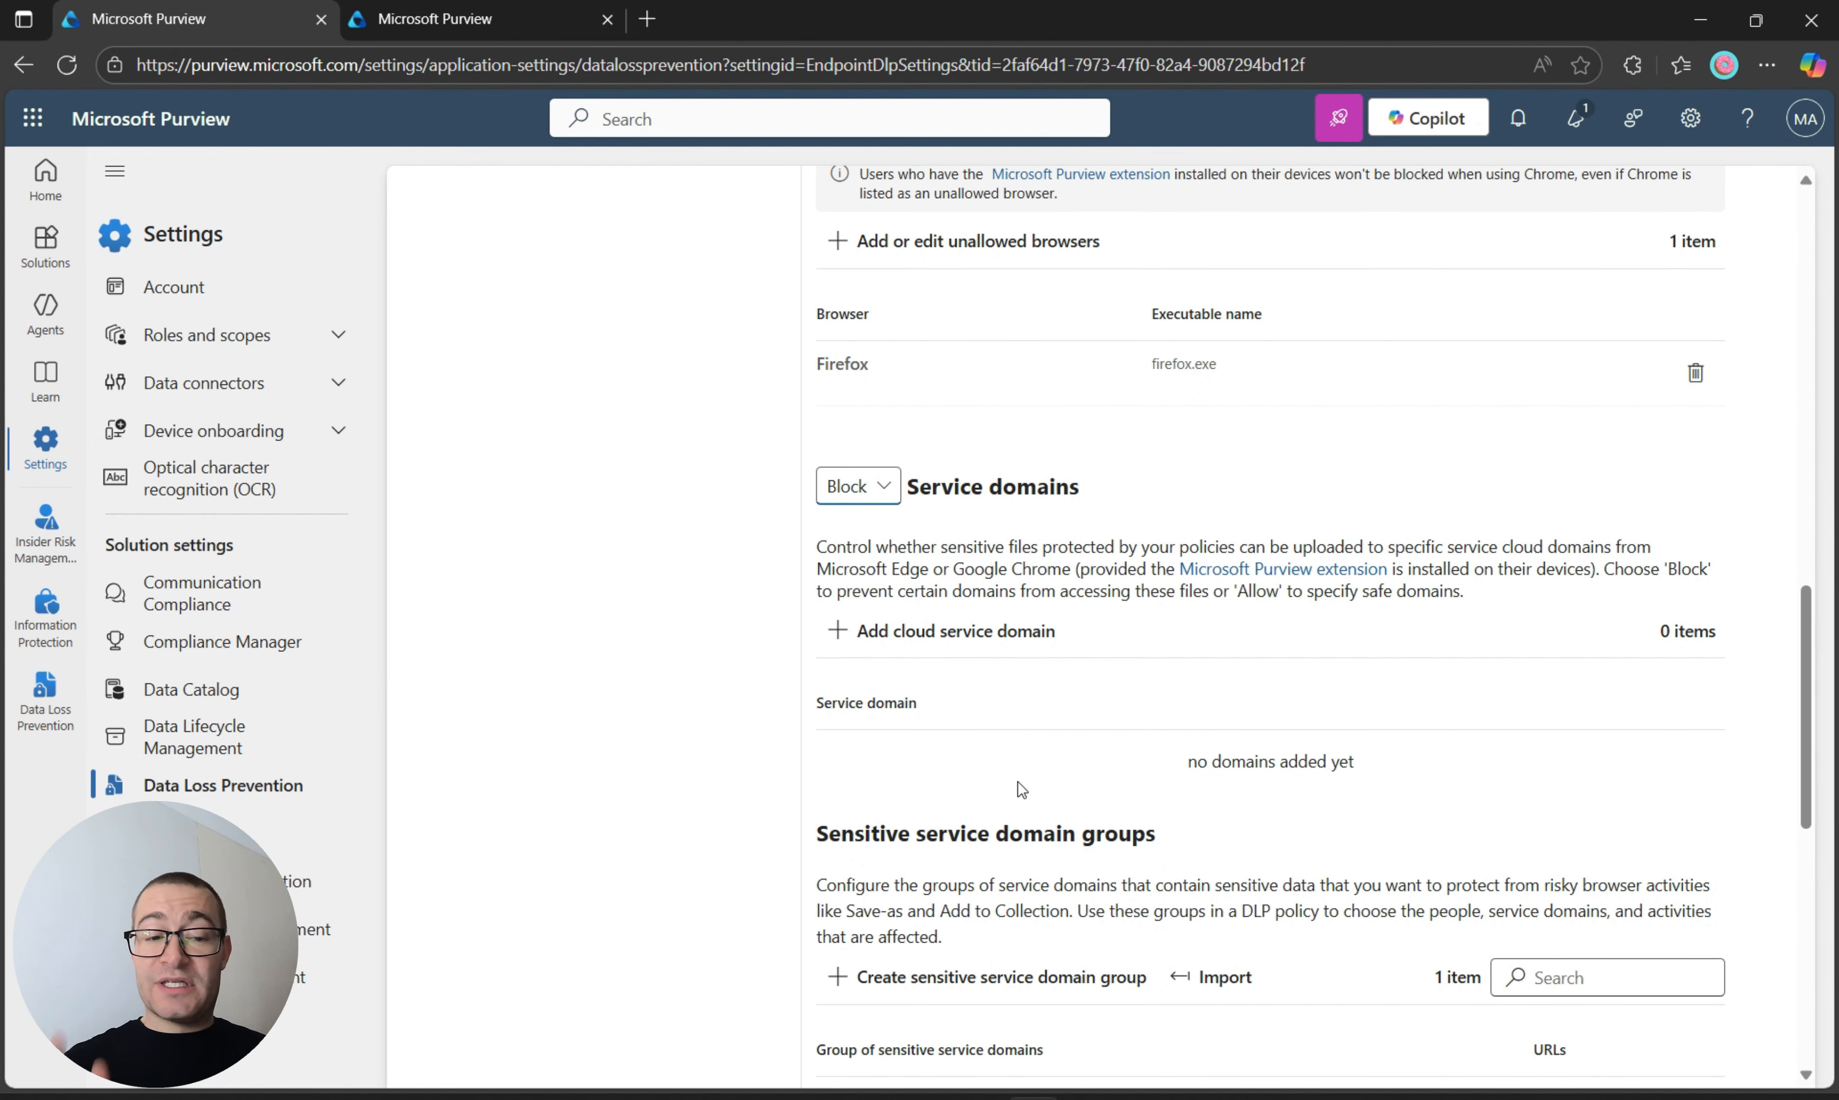
scroll(1018, 781, "down", 4)
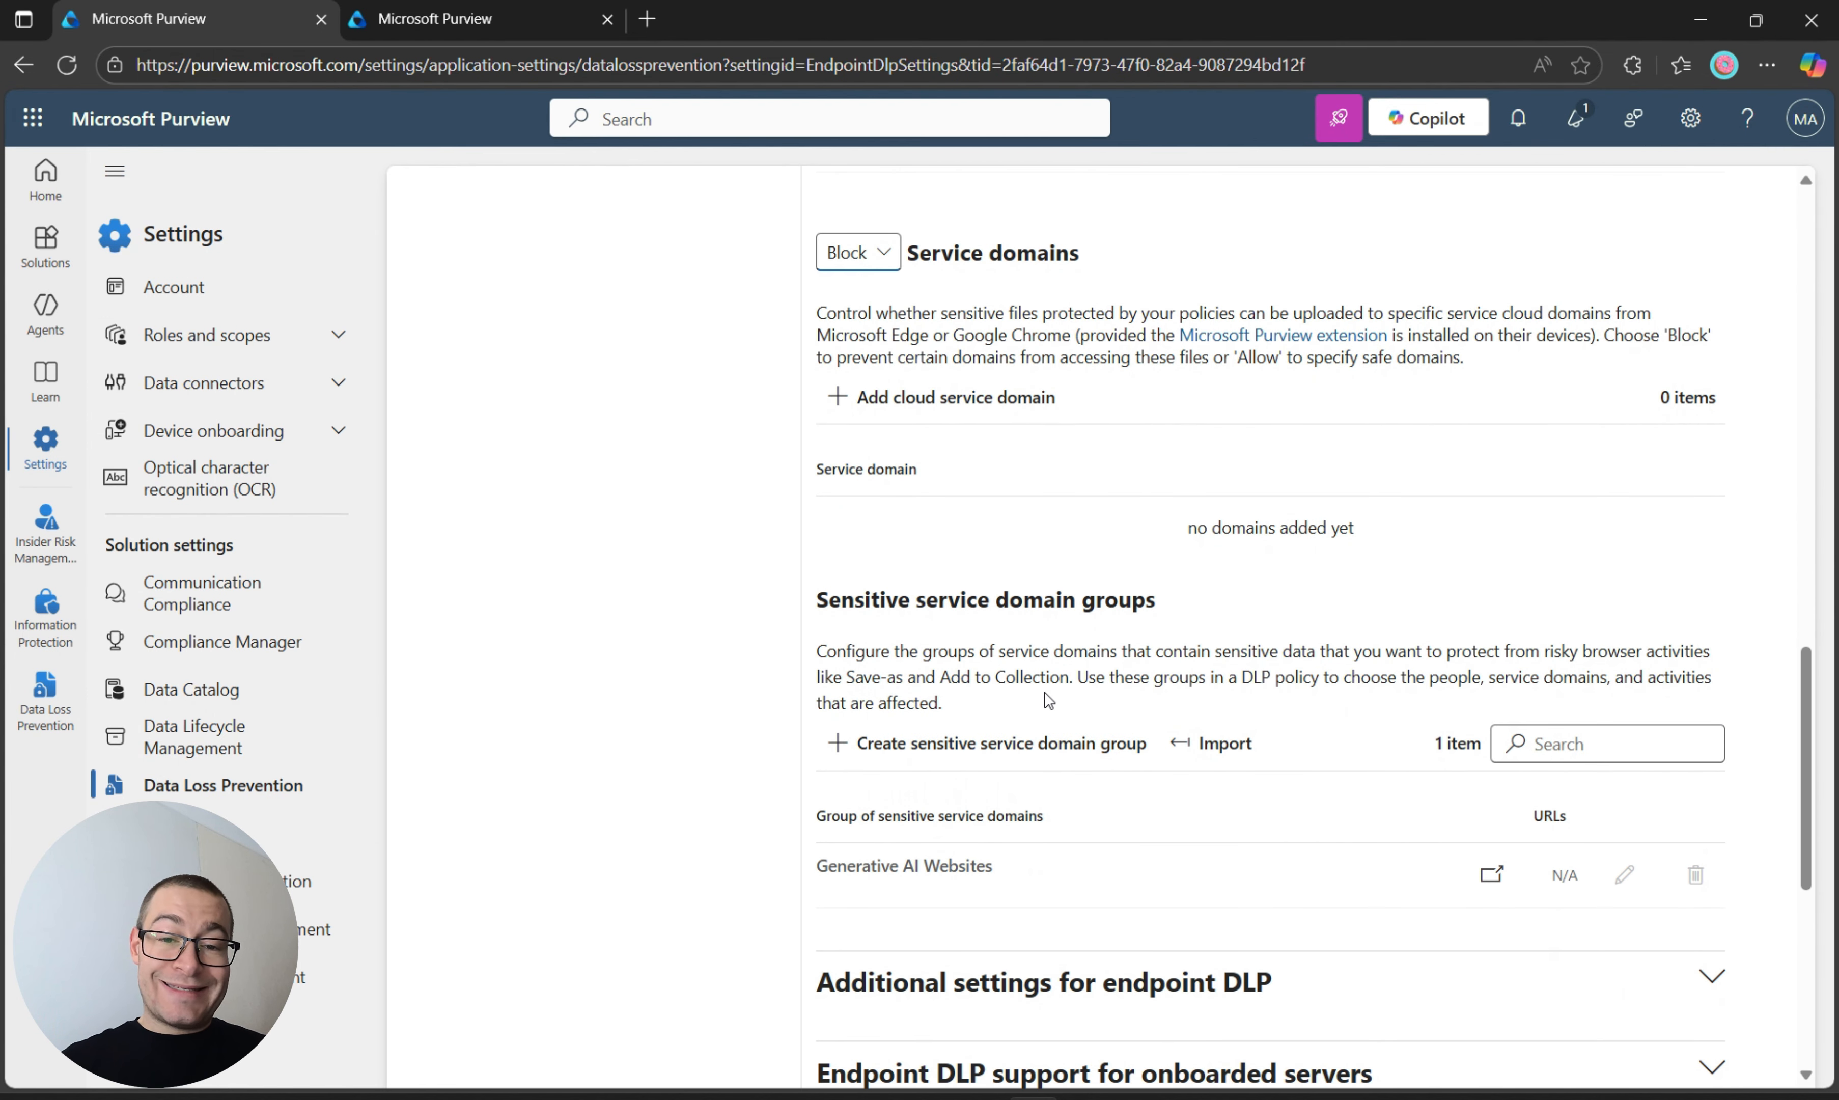
scroll(1211, 614, "down", 2)
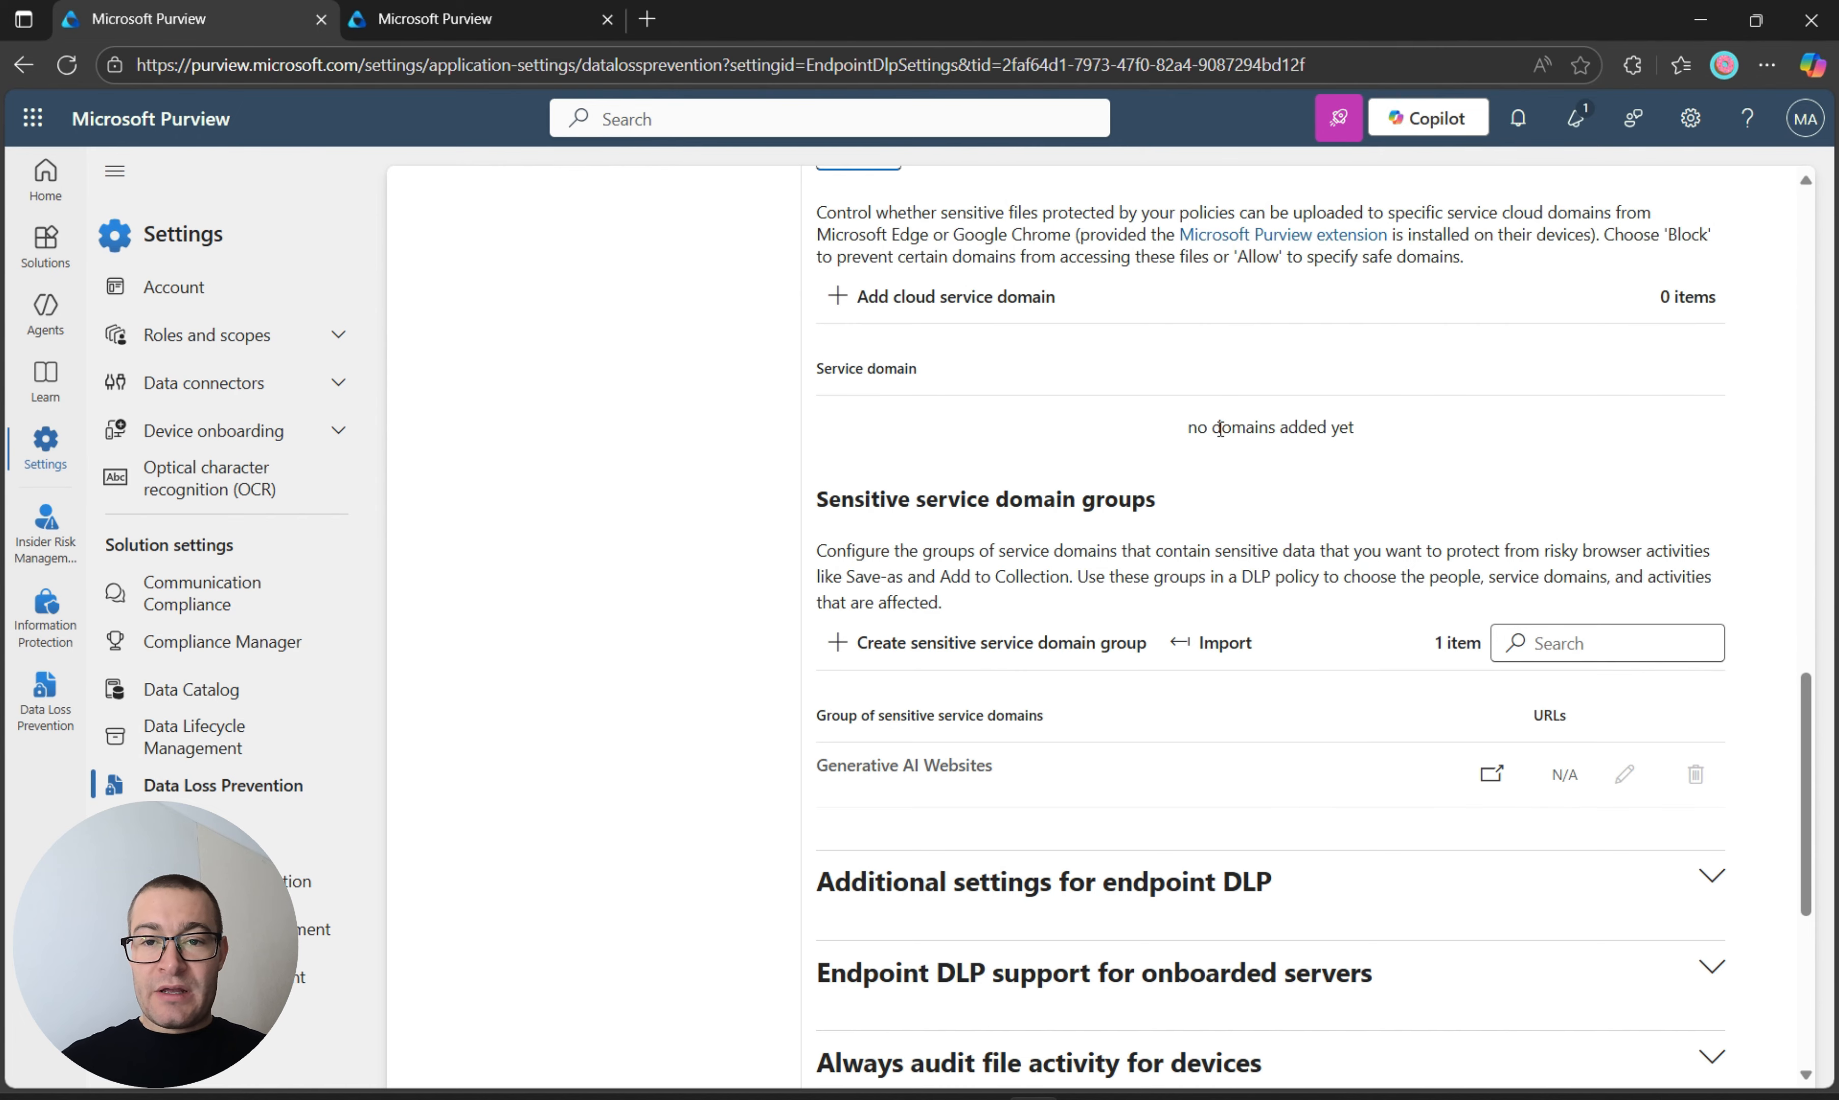
scroll(1218, 426, "up", 1)
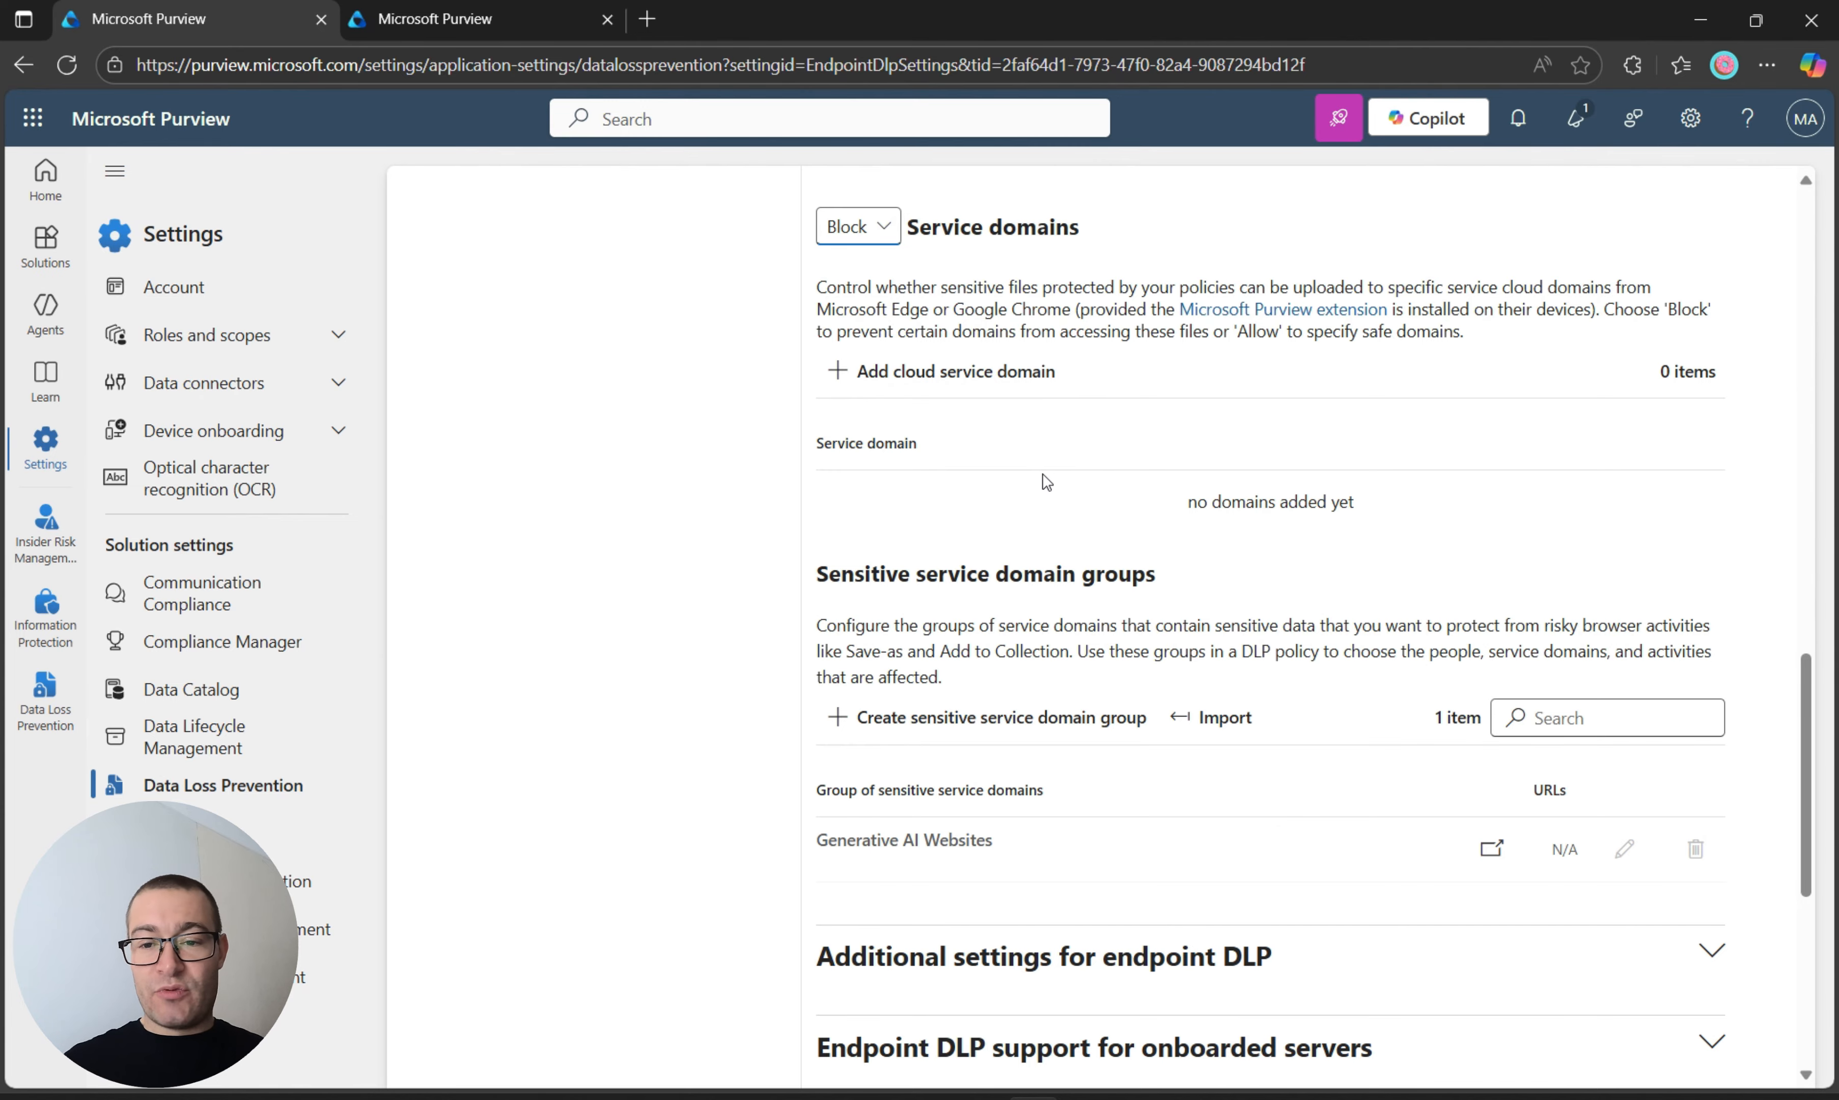
scroll(1042, 472, "down", 2)
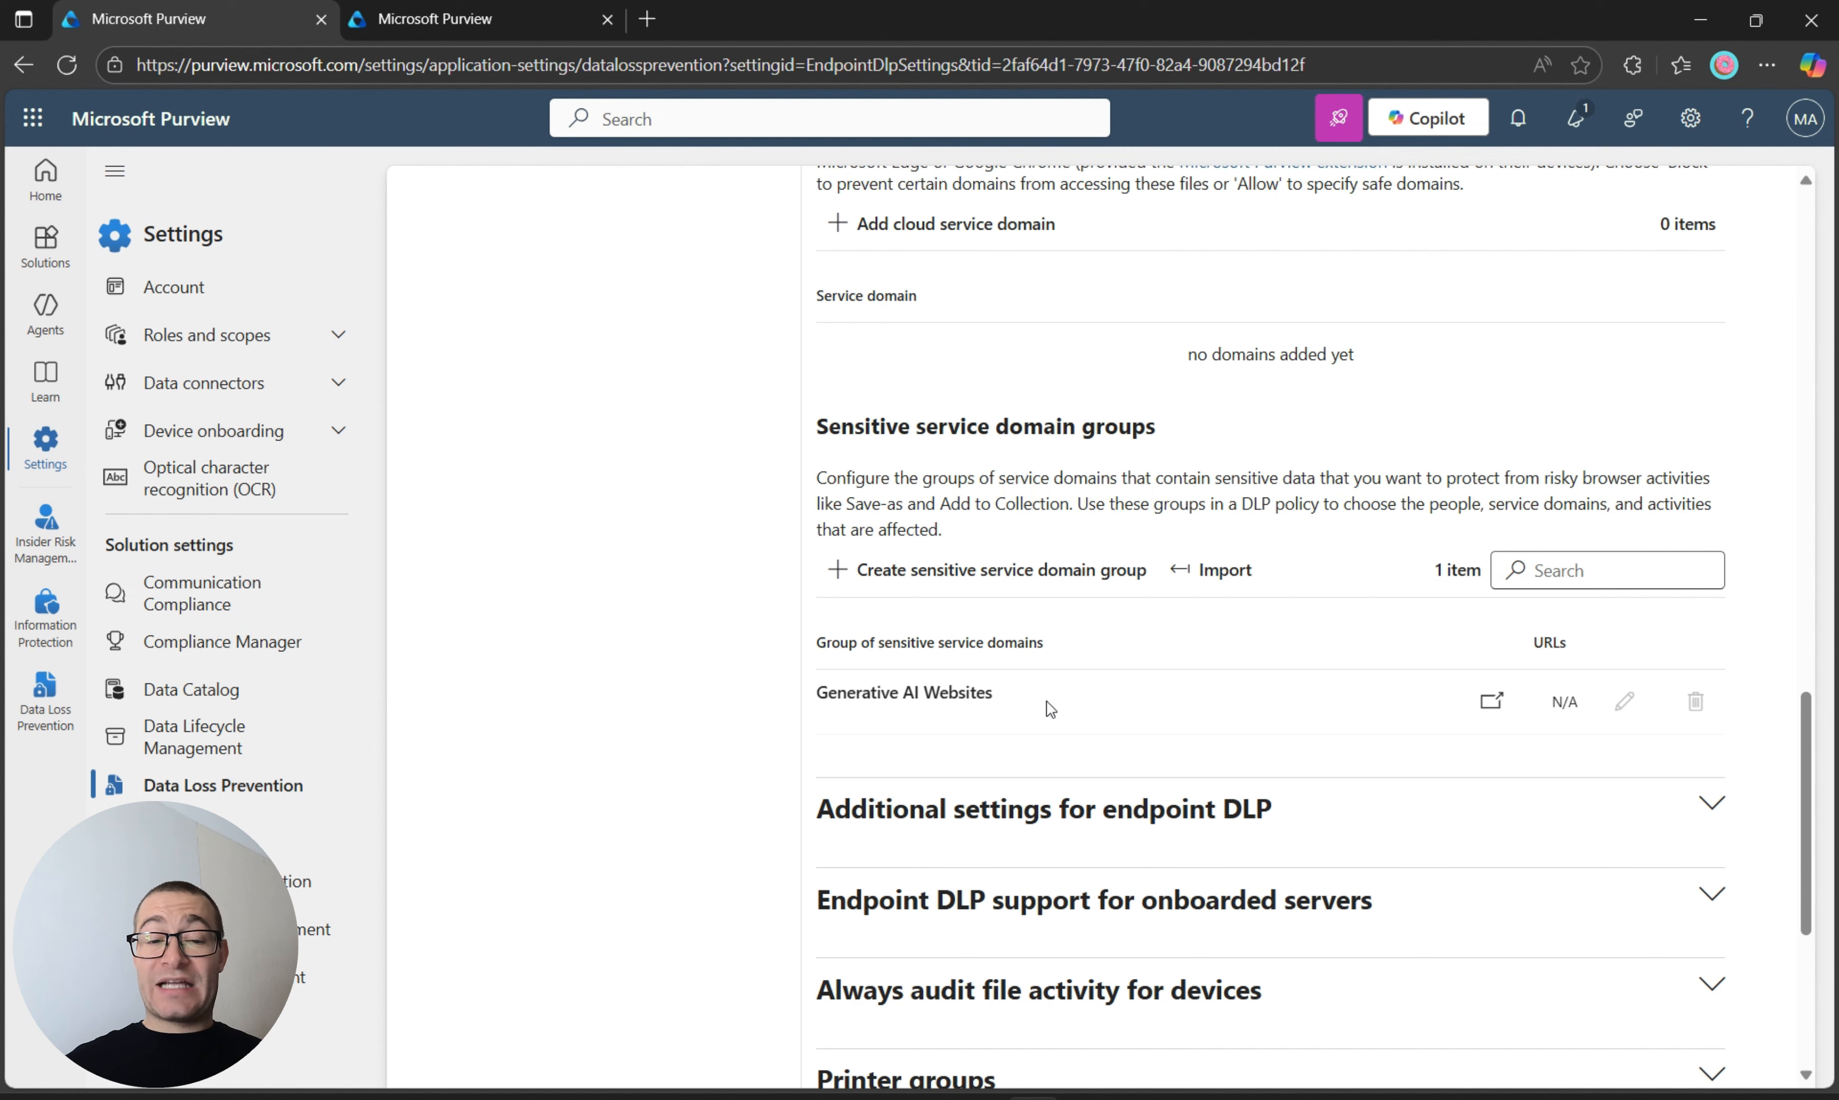
left_click(1488, 709)
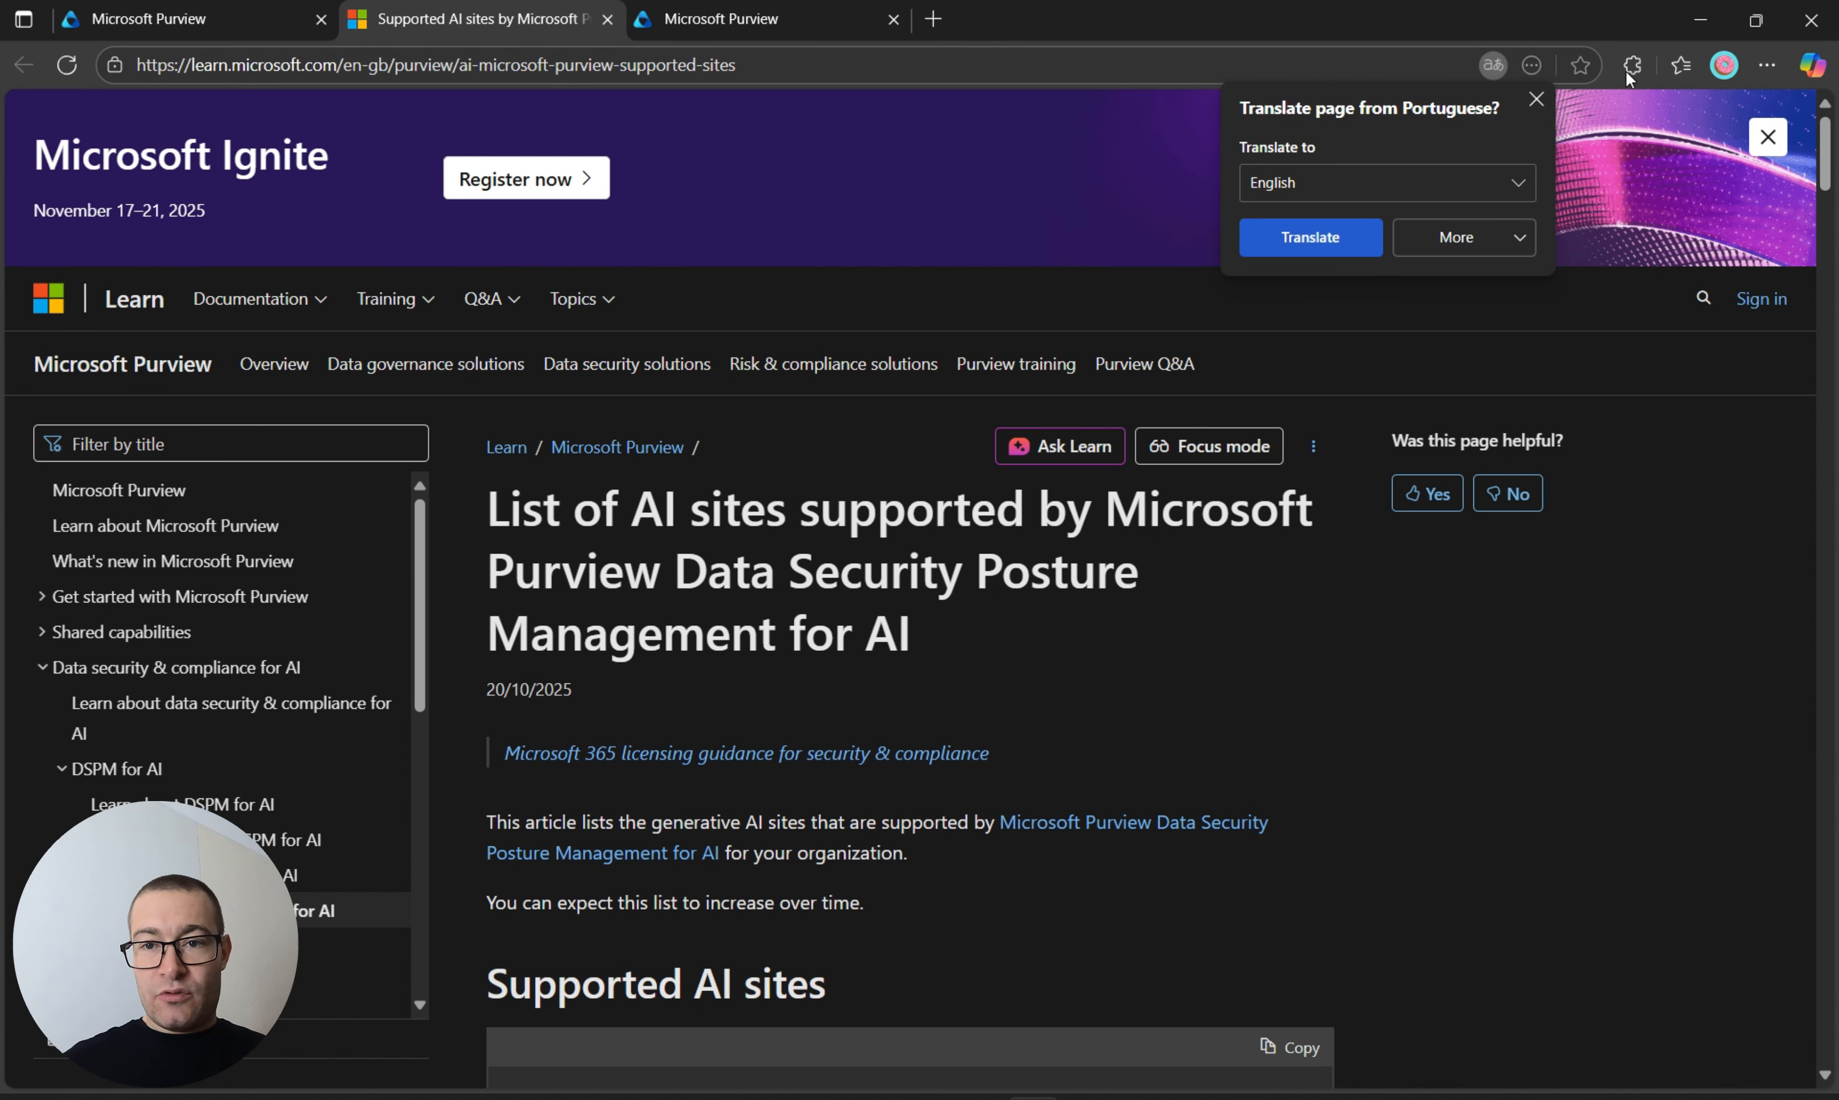
left_click(1537, 99)
- Look through the list of supported AI sites to see which generative AI domains are covered
scroll(1022, 708, "down", 15)
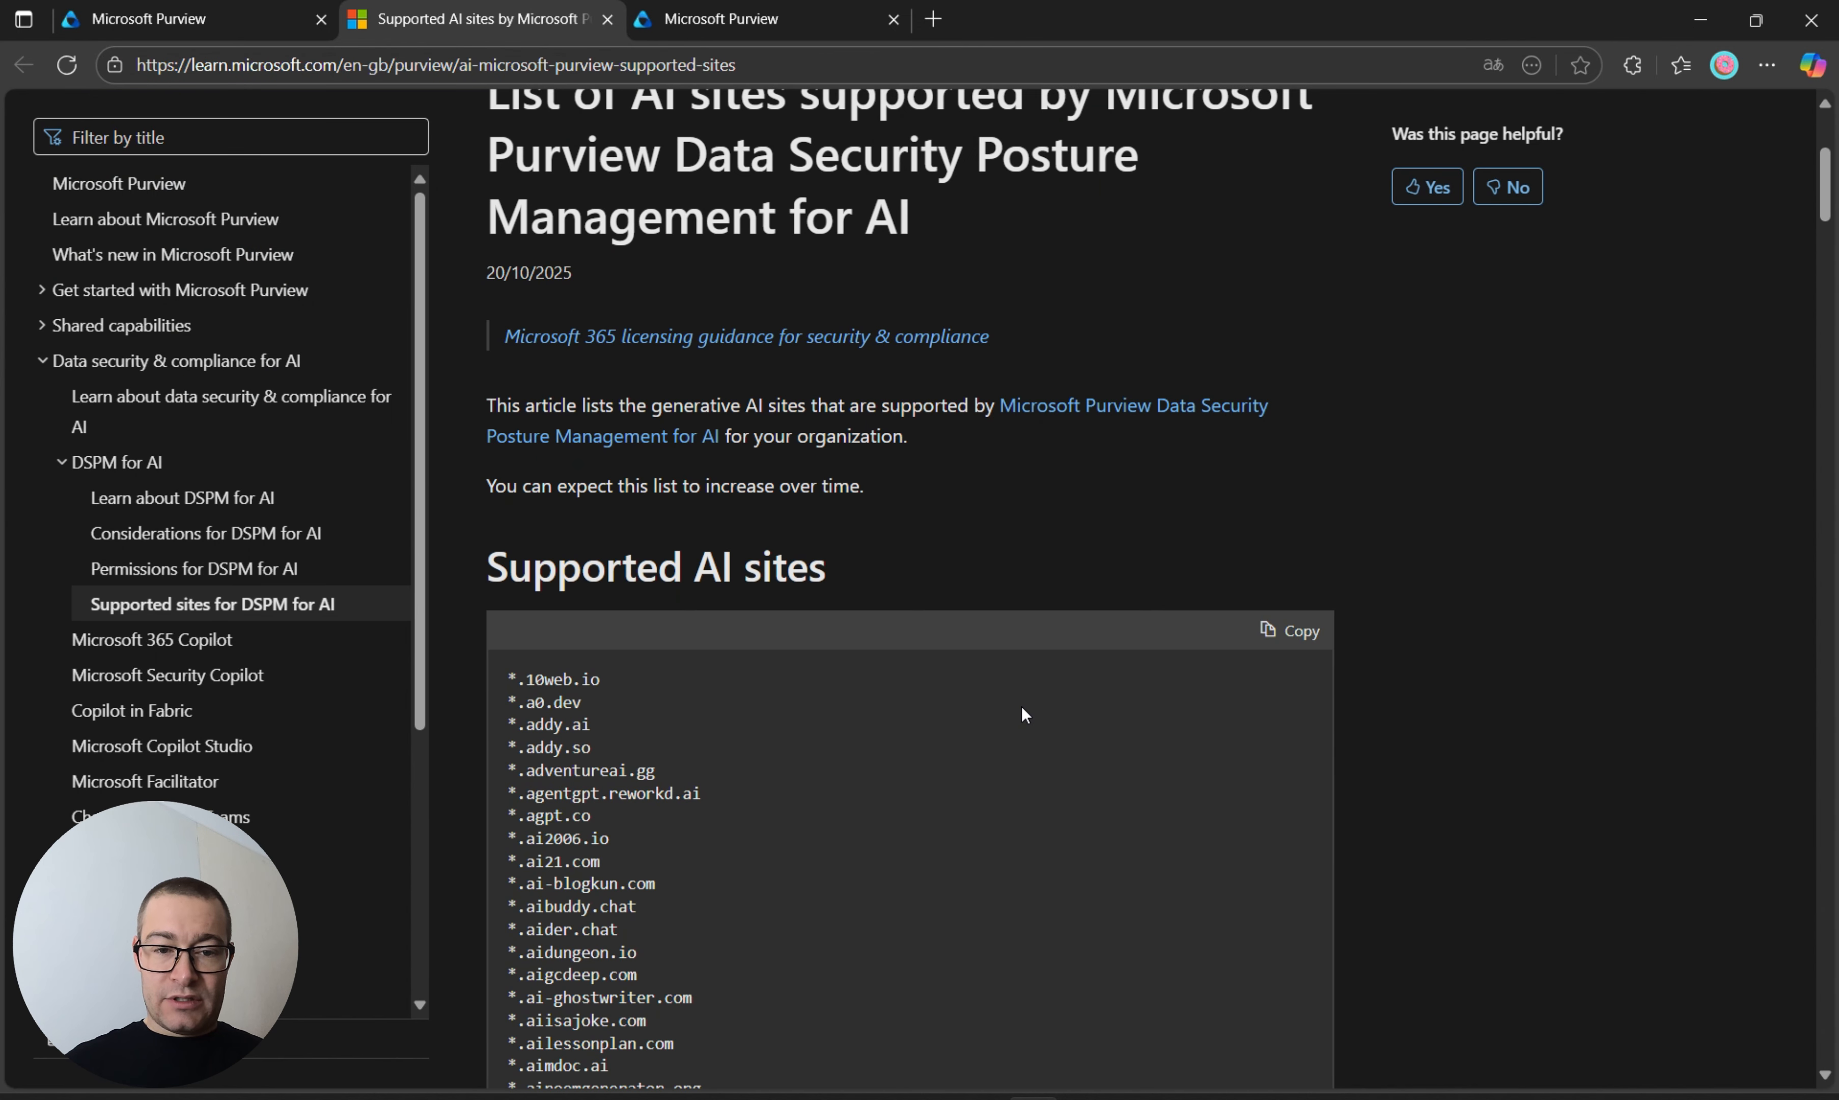
scroll(1022, 709, "down", 20)
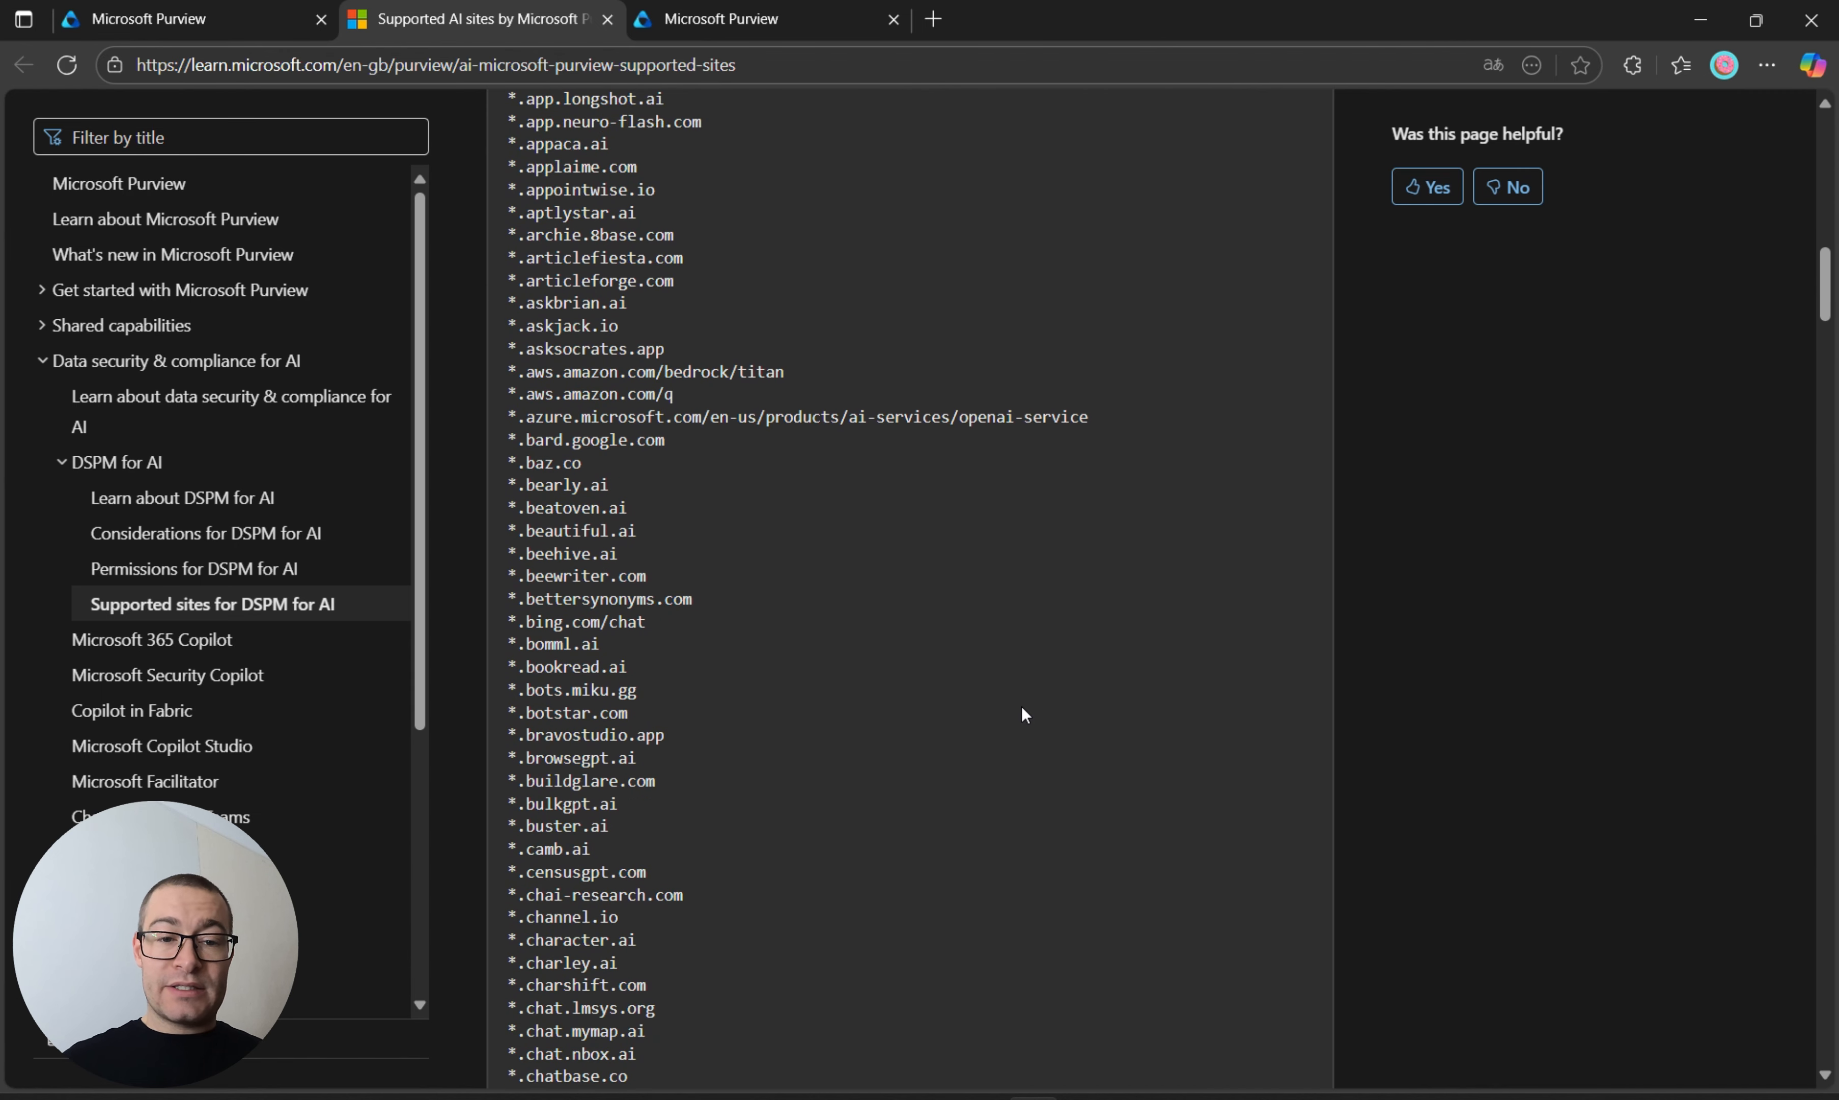
scroll(1024, 715, "down", 10)
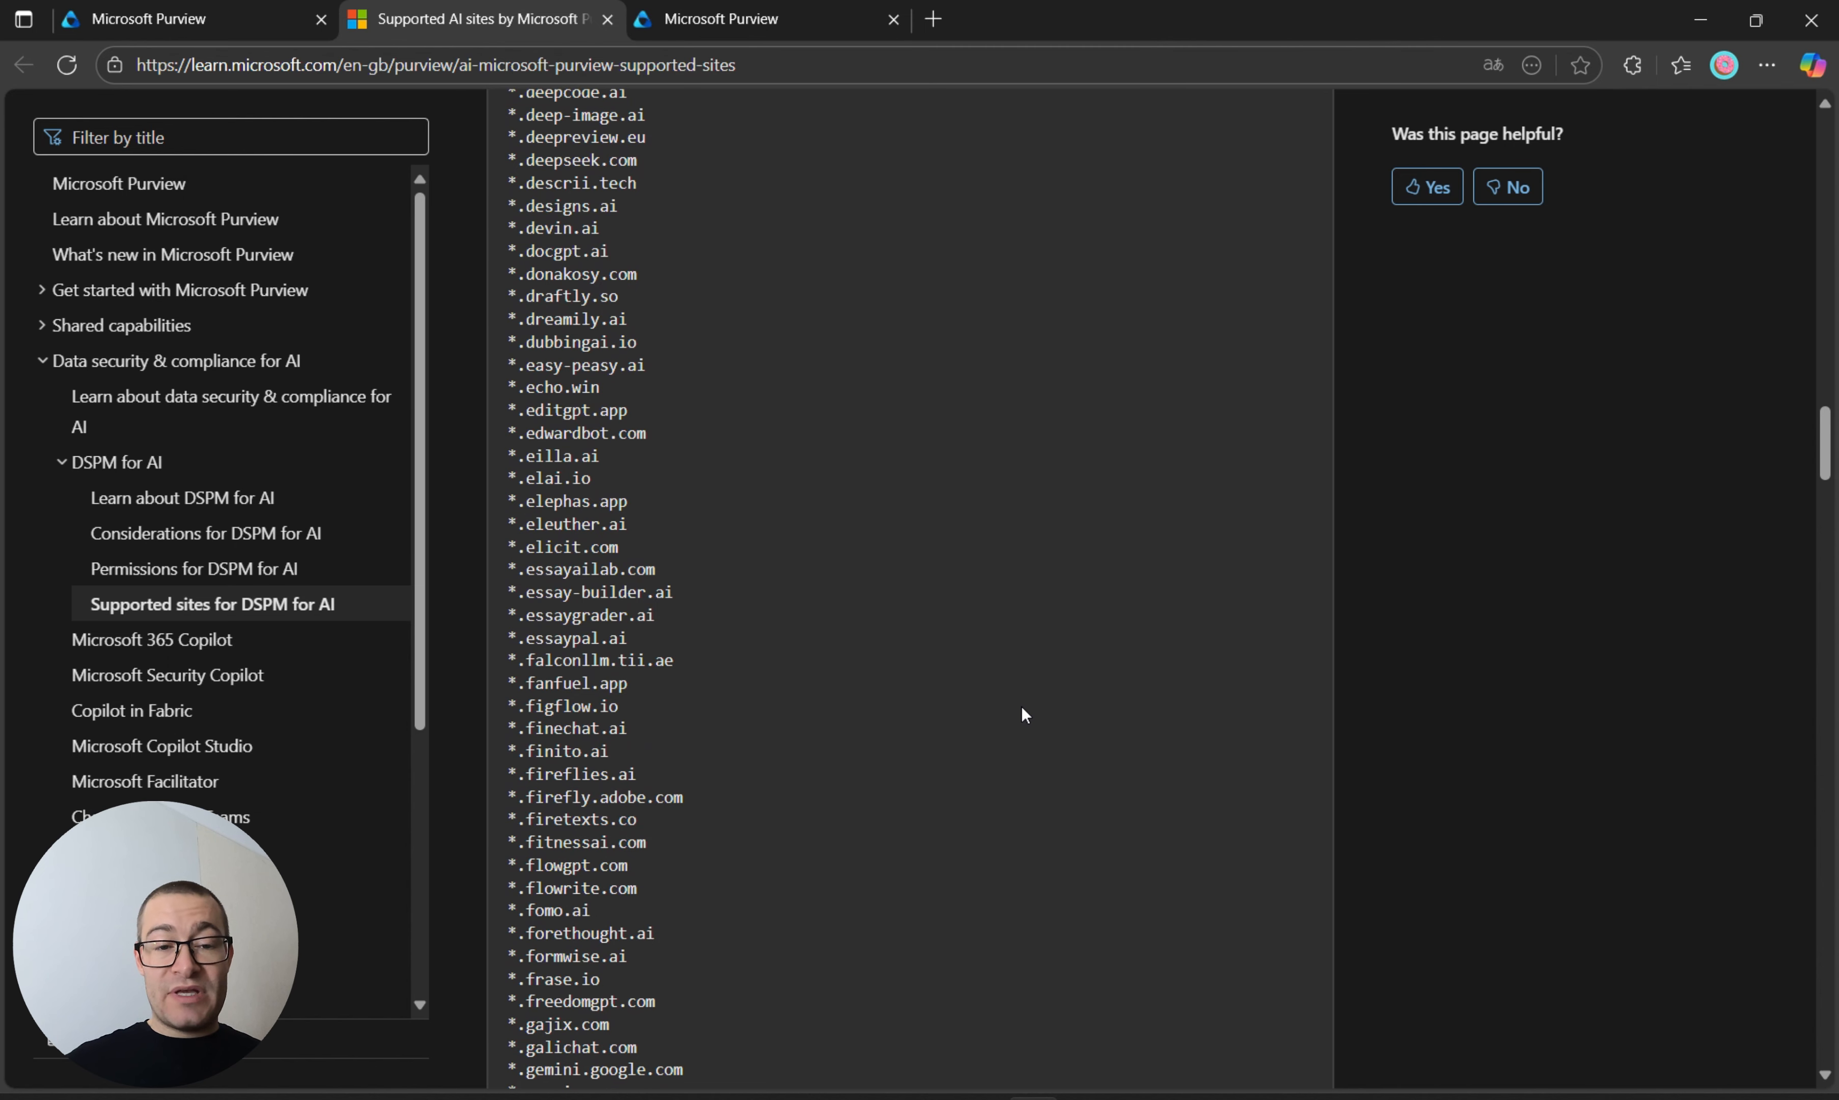
scroll(1022, 707, "down", 3)
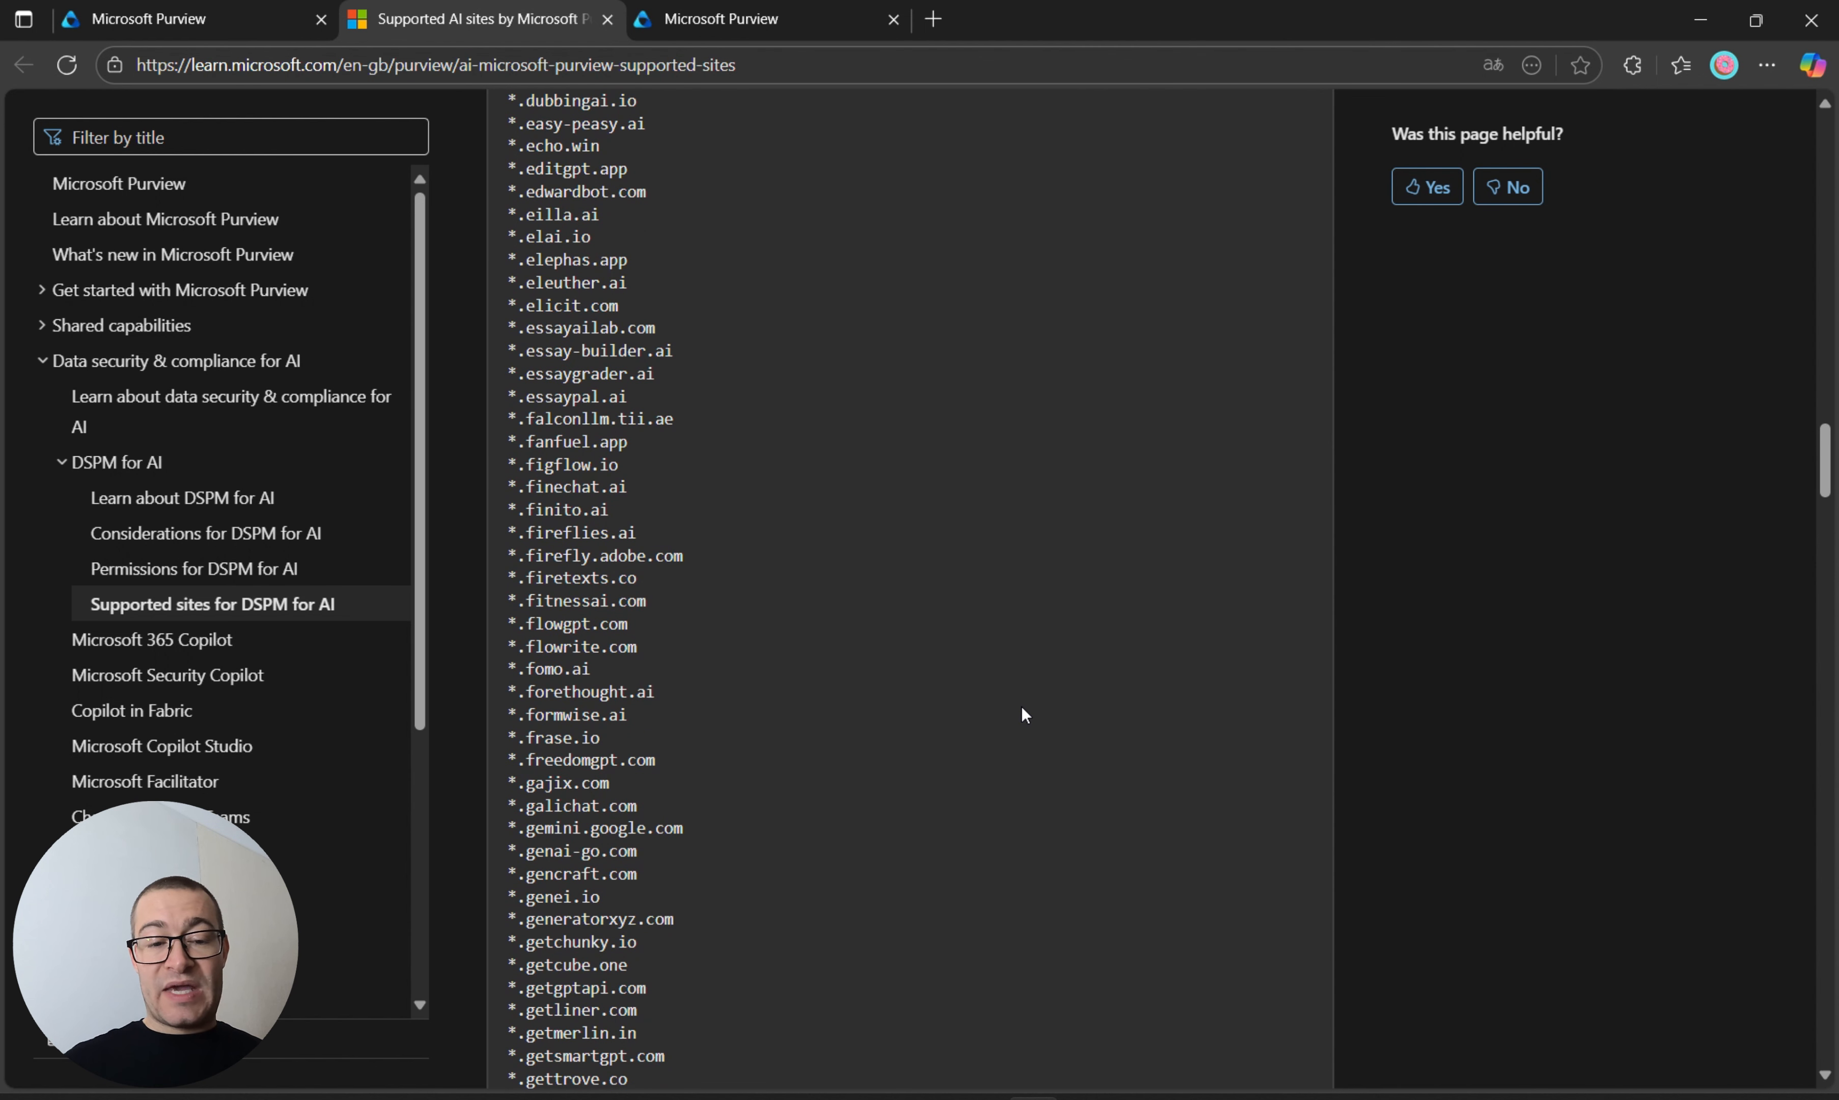
scroll(1022, 715, "down", 10)
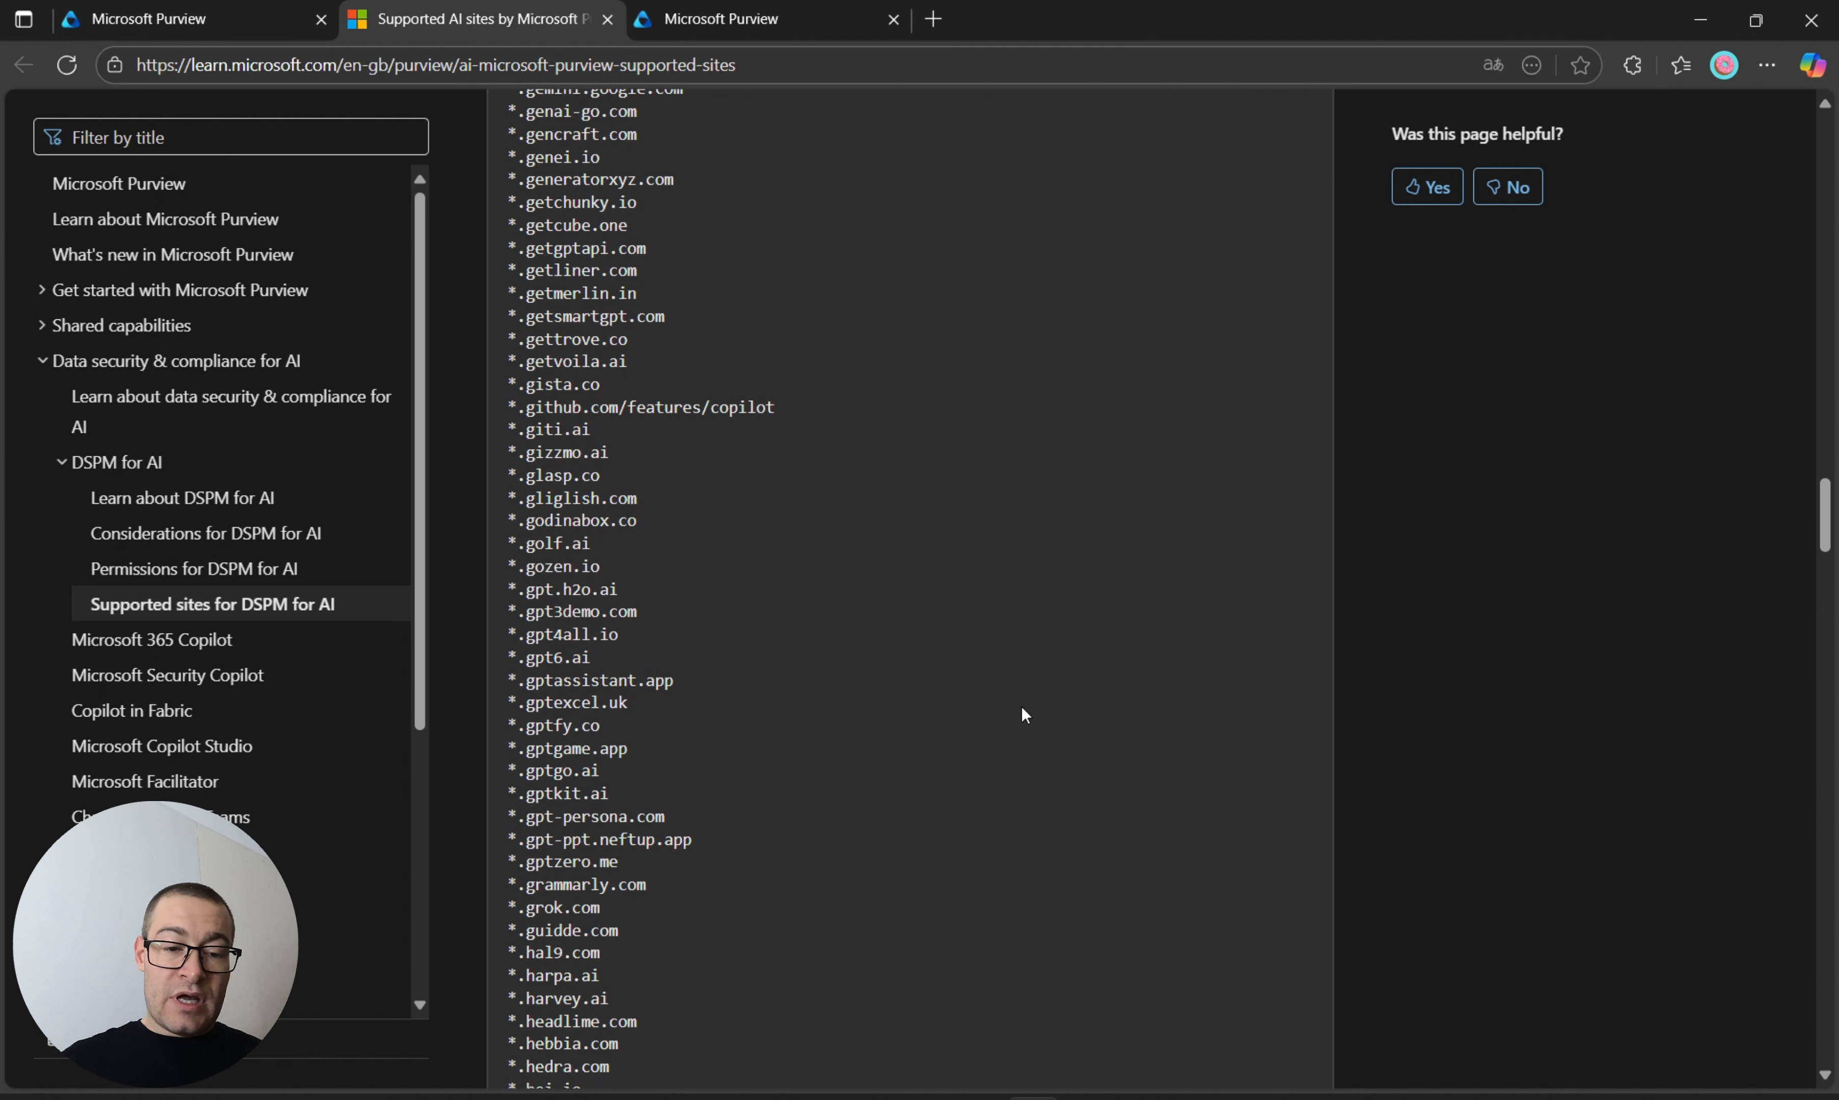
scroll(1022, 708, "down", 3)
scroll(1022, 707, "down", 5)
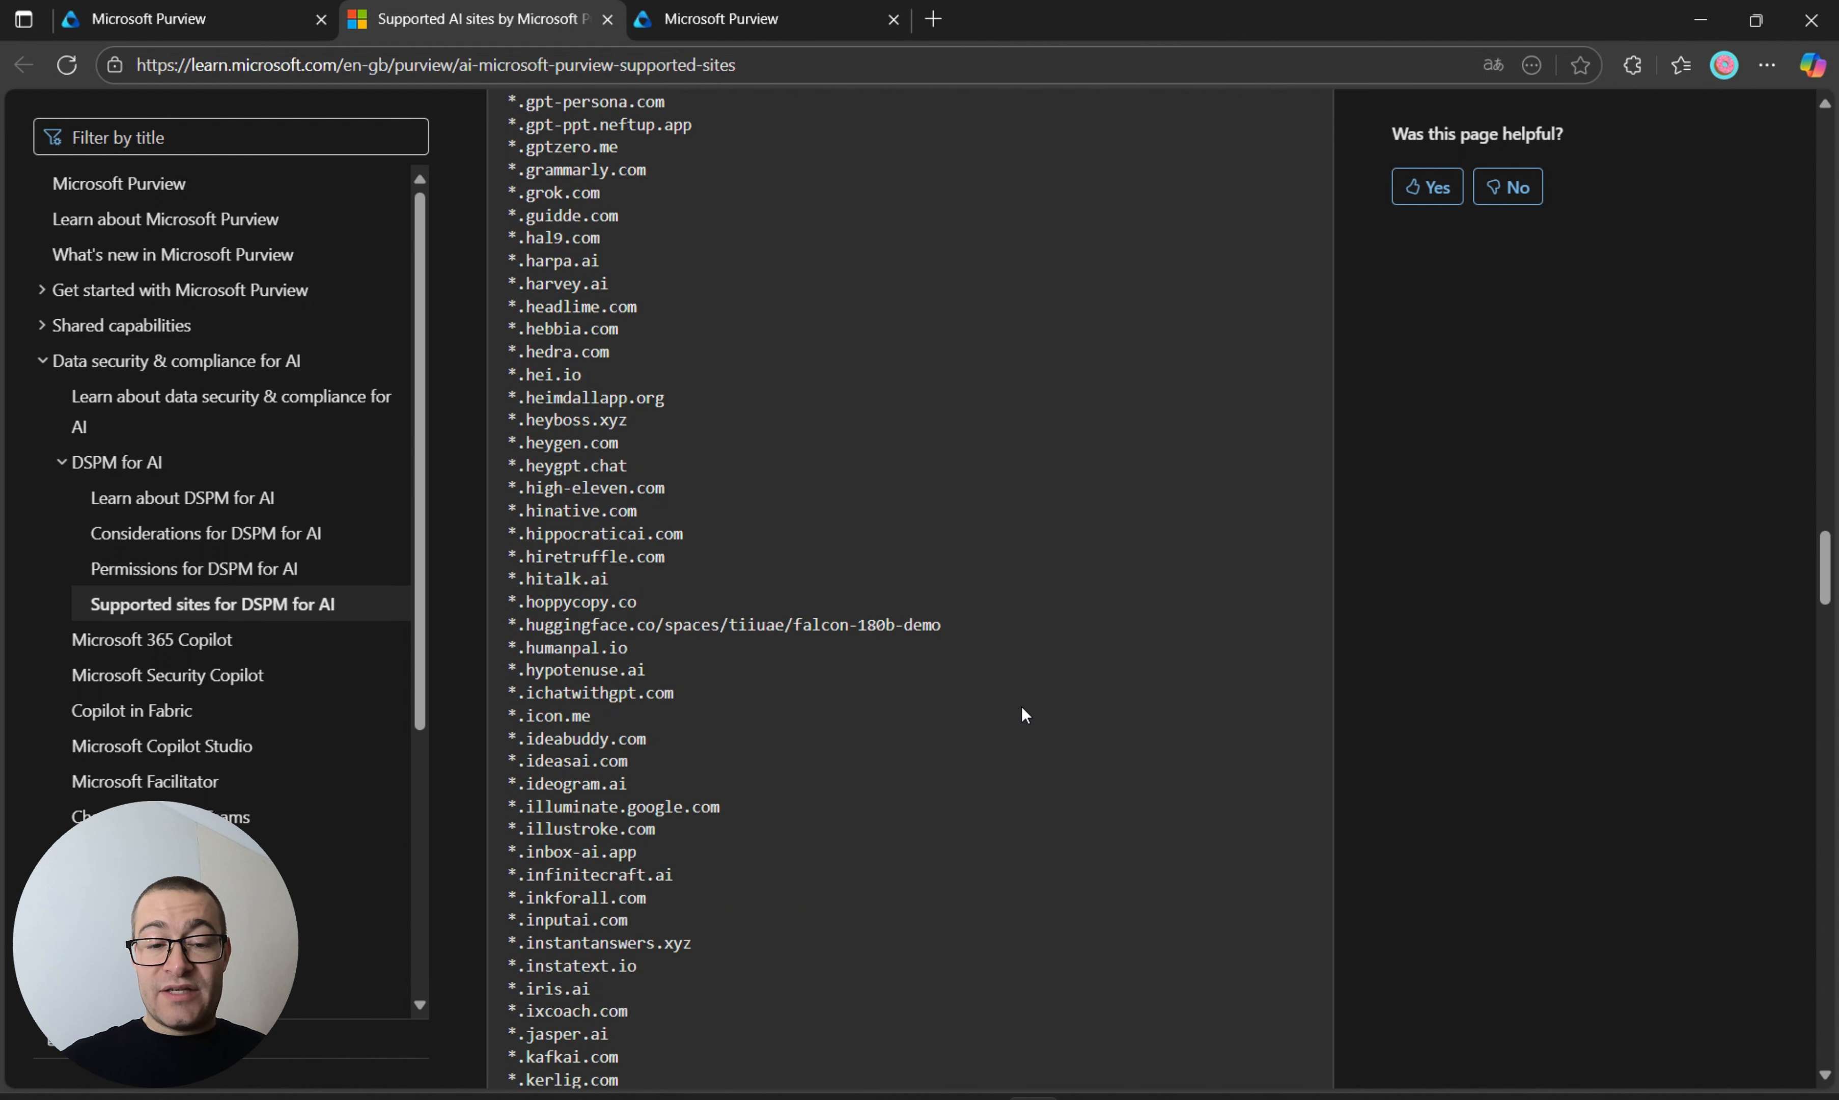
scroll(1022, 707, "down", 10)
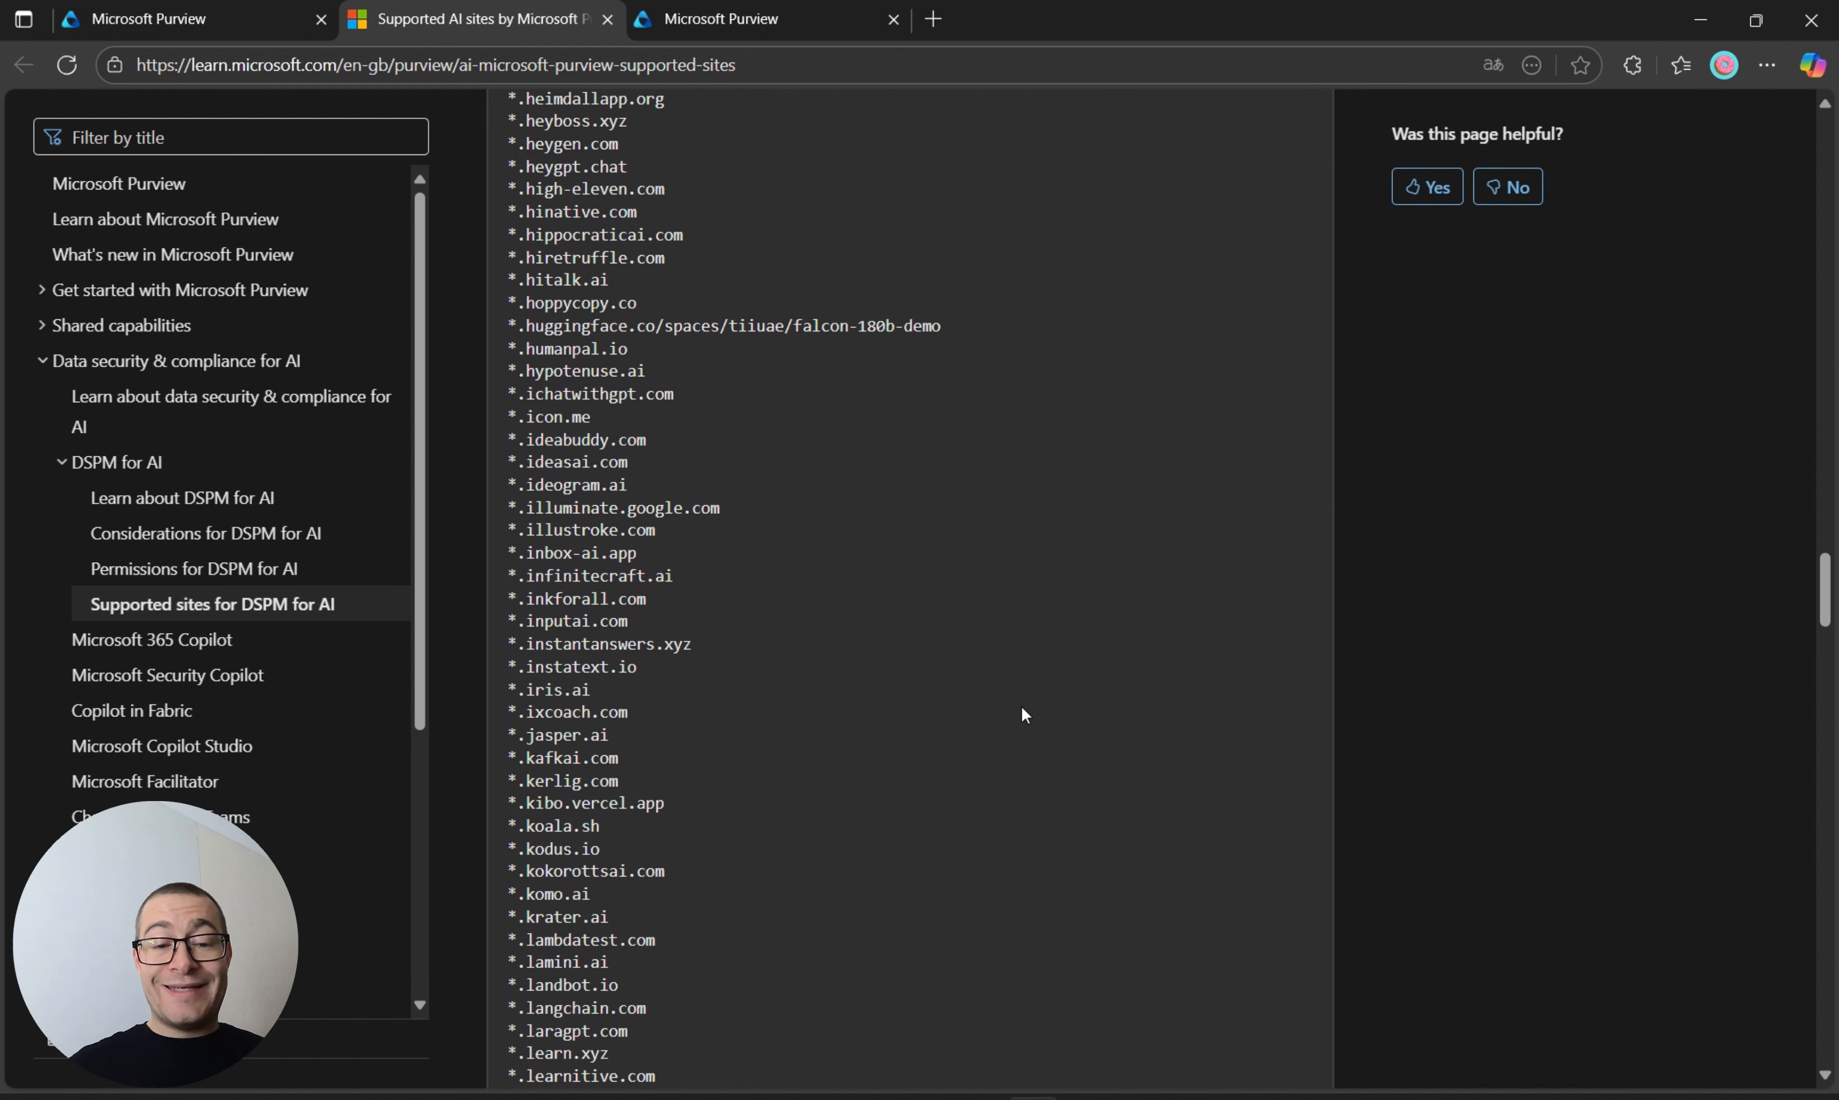
scroll(1021, 707, "down", 12)
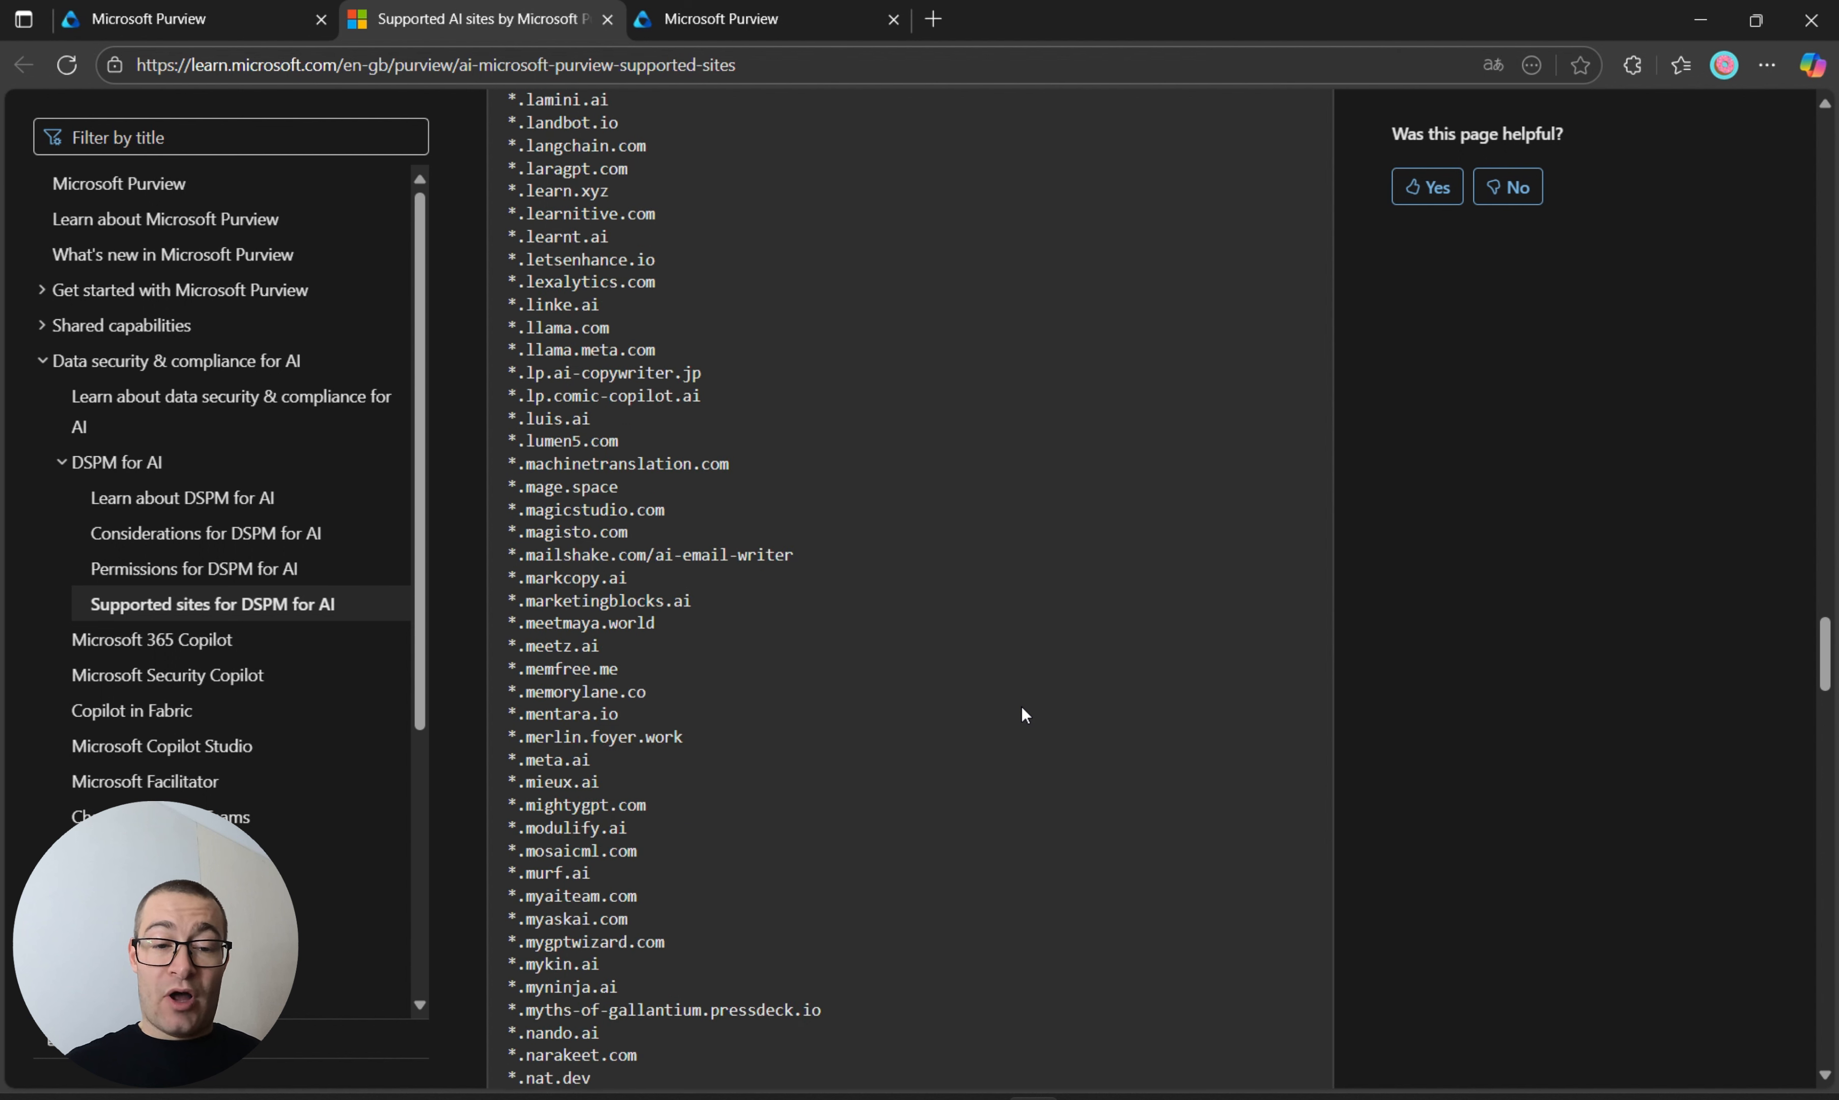
scroll(1022, 707, "down", 3)
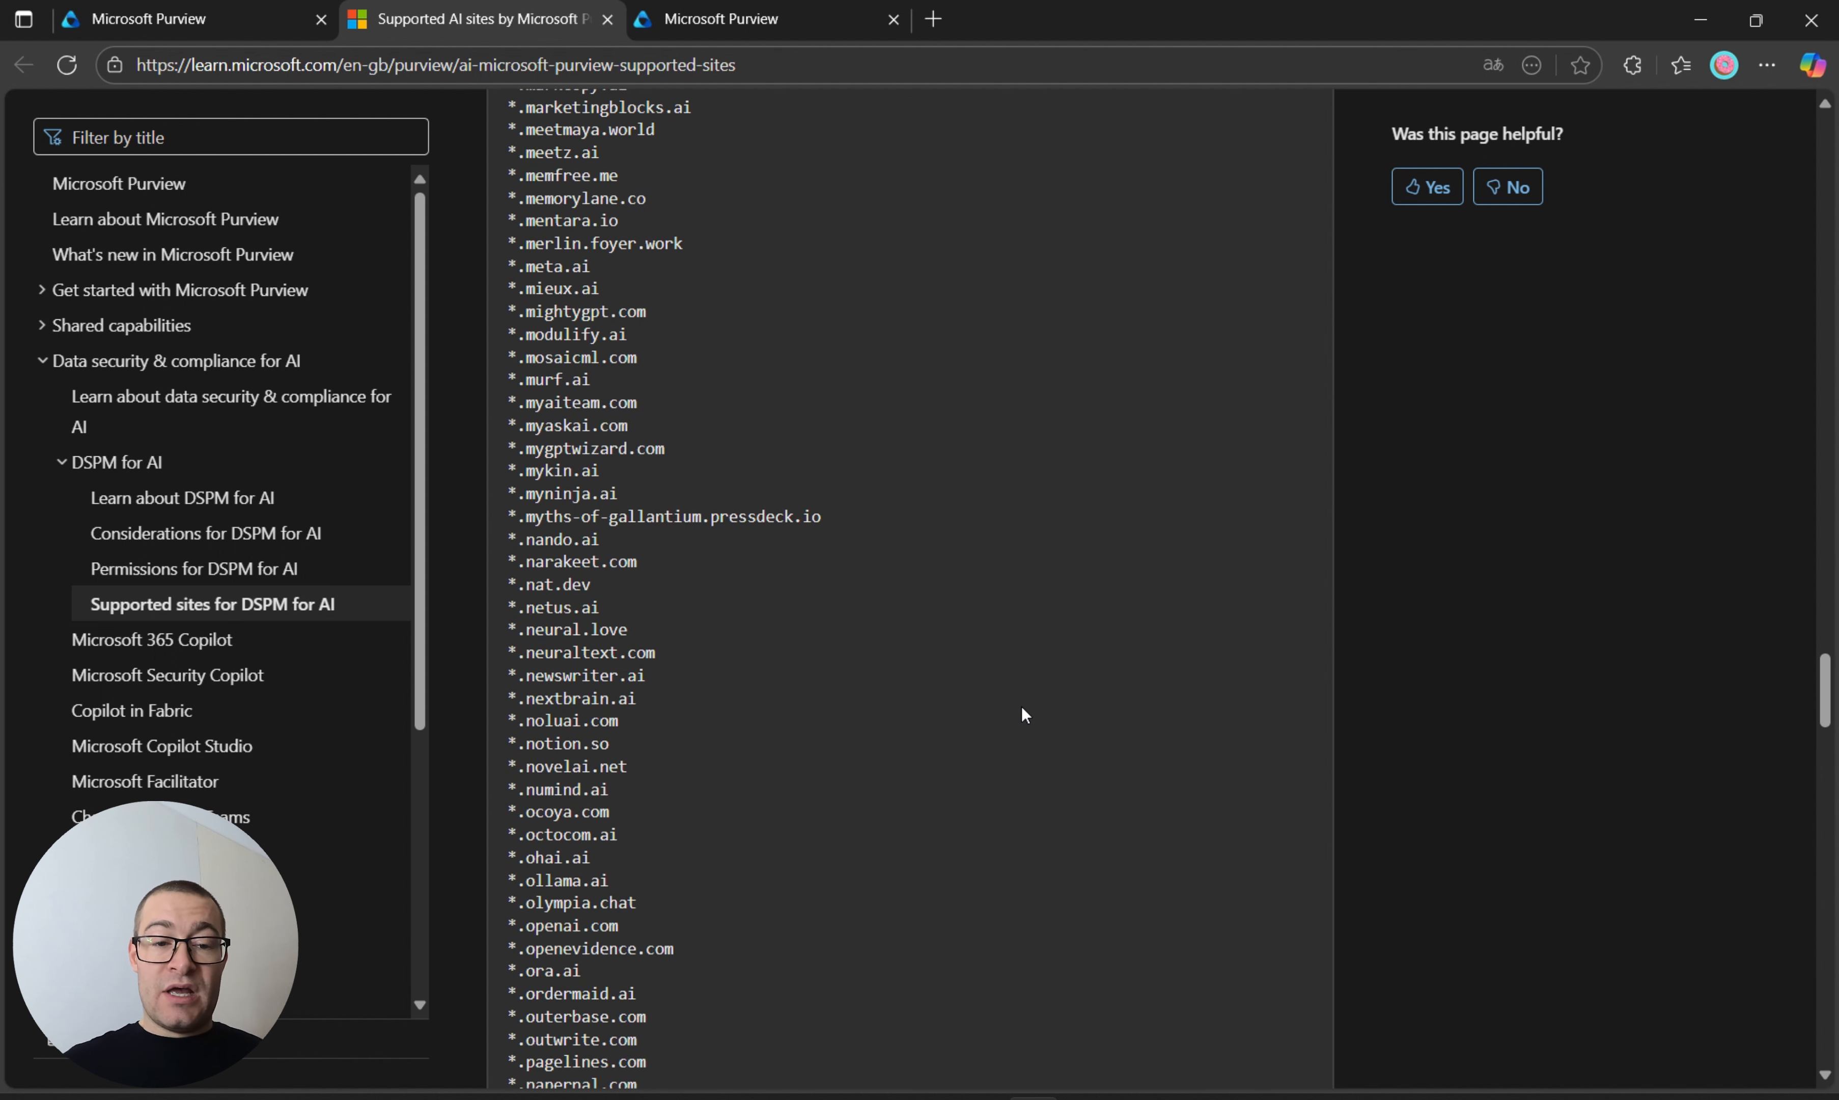
scroll(1022, 707, "down", 3)
scroll(1023, 715, "down", 2)
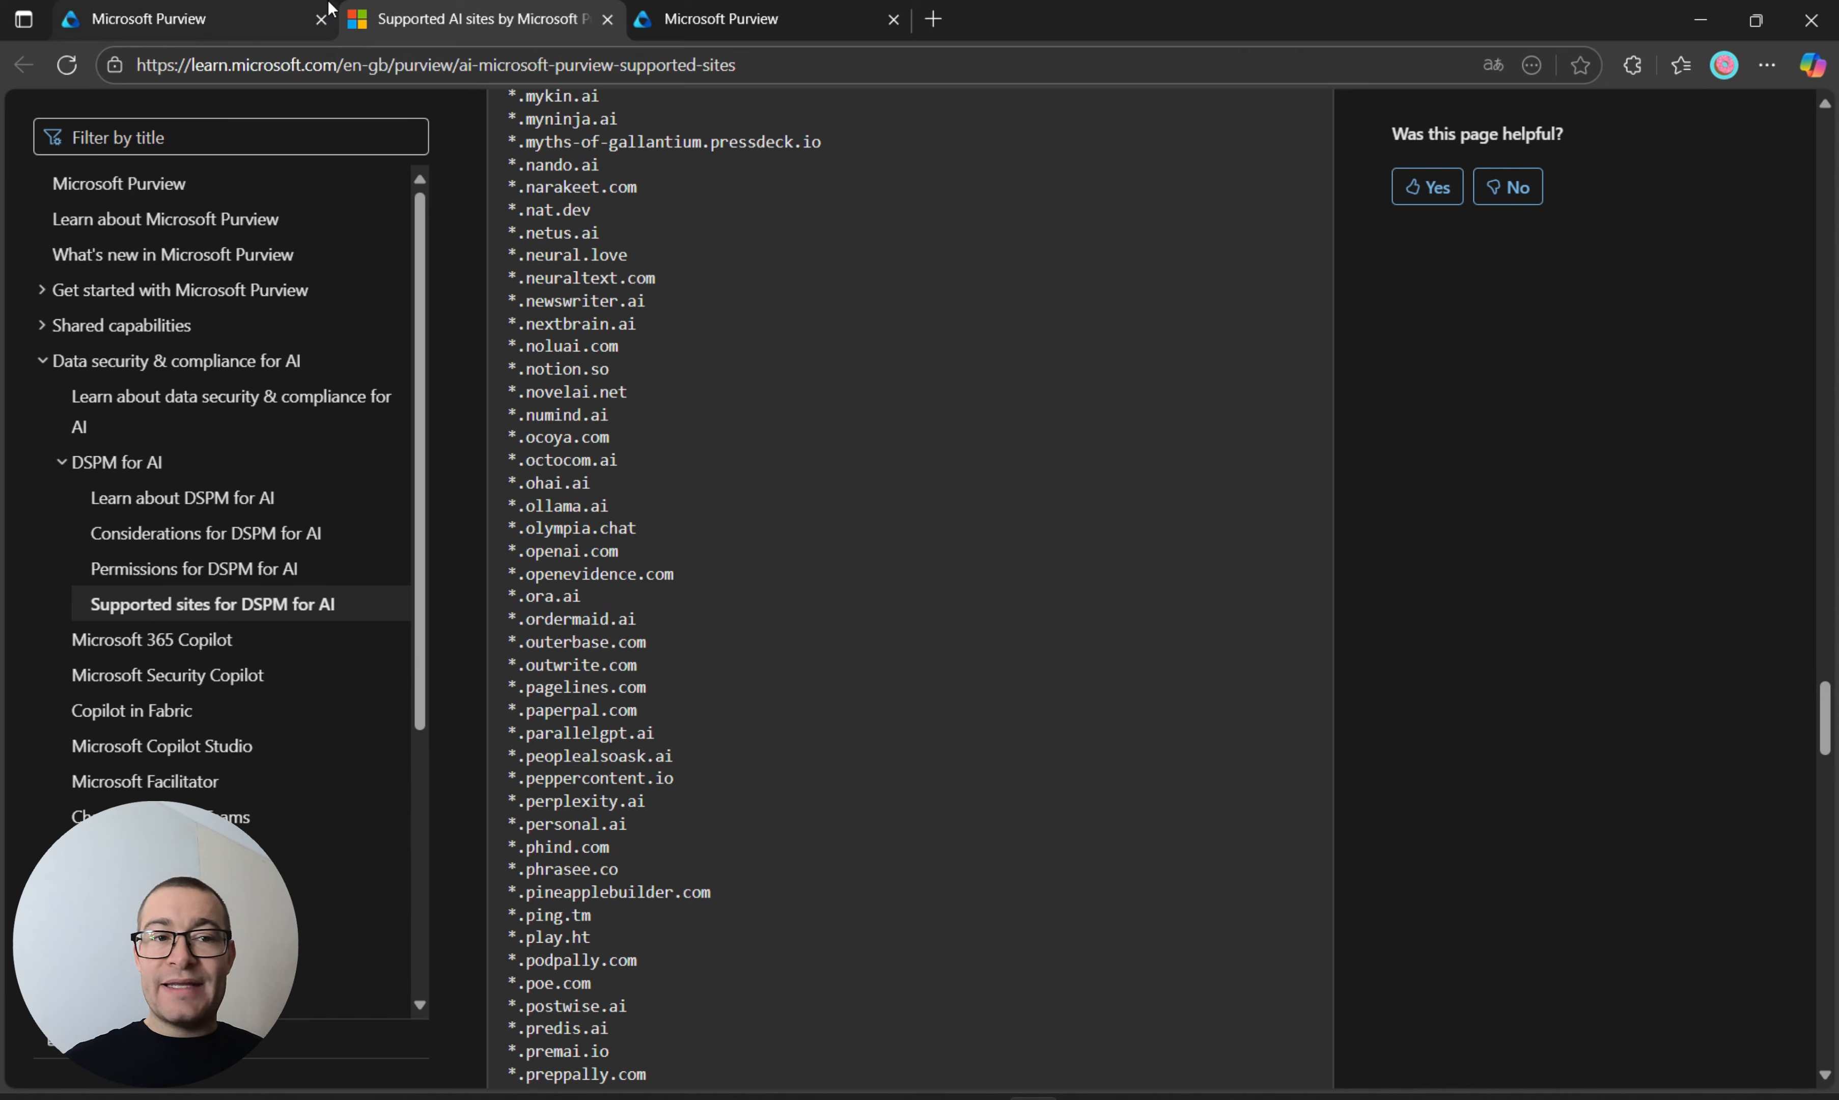
- Return to the Purview portal and start a new data loss prevention policy for data stored in connected sources
left_click(254, 19)
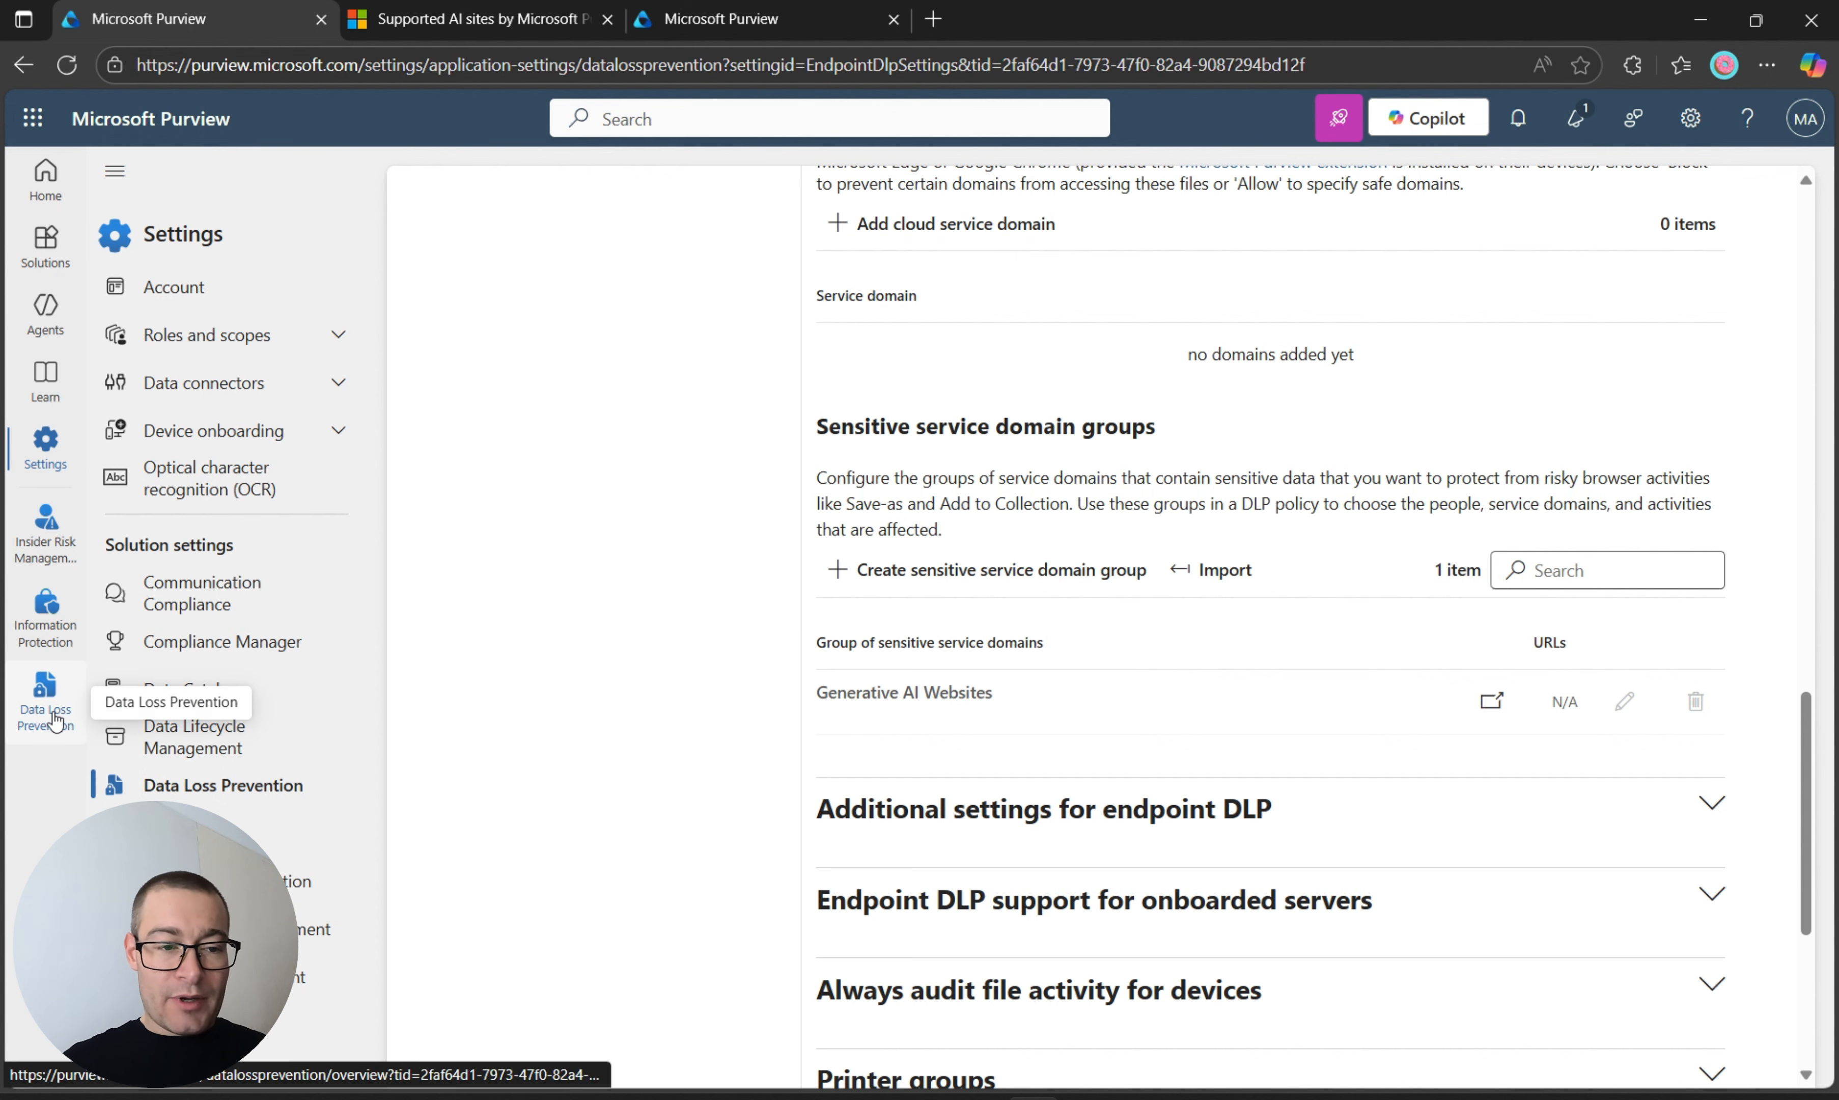
left_click(45, 694)
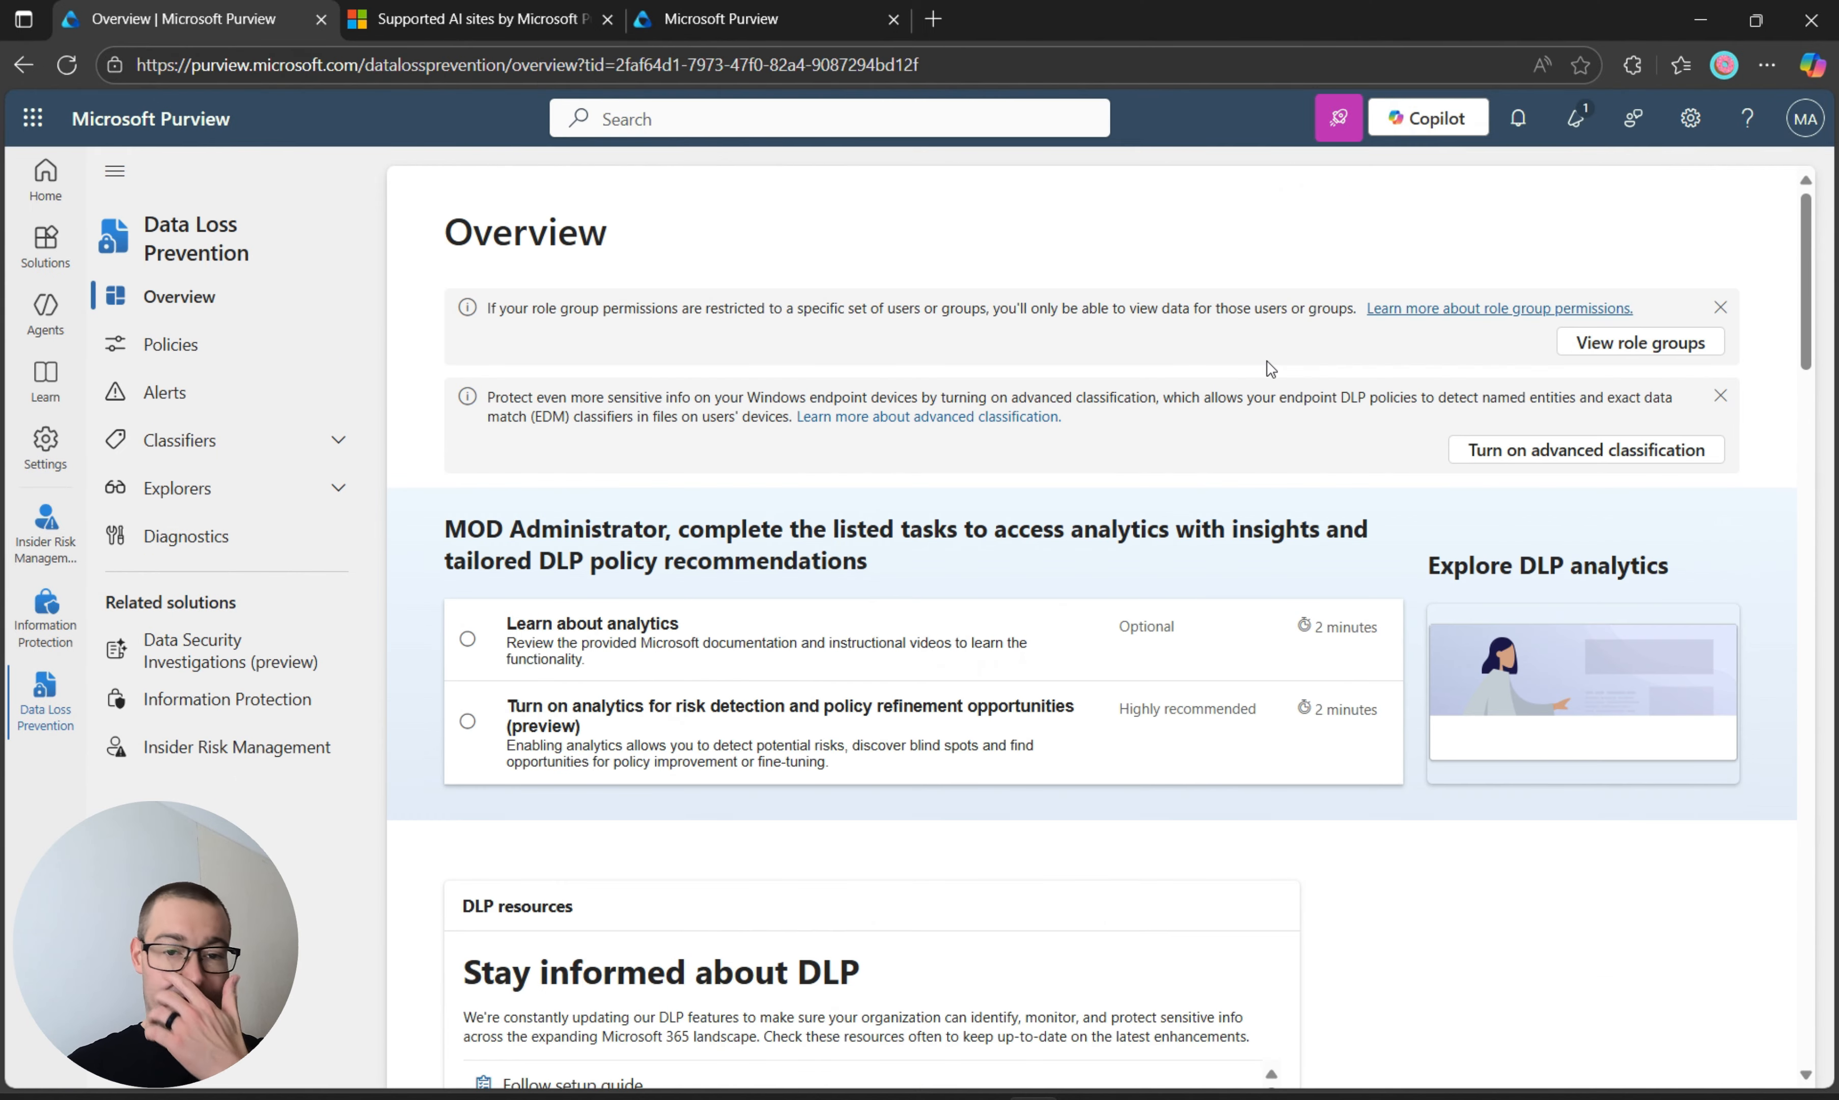
left_click(210, 347)
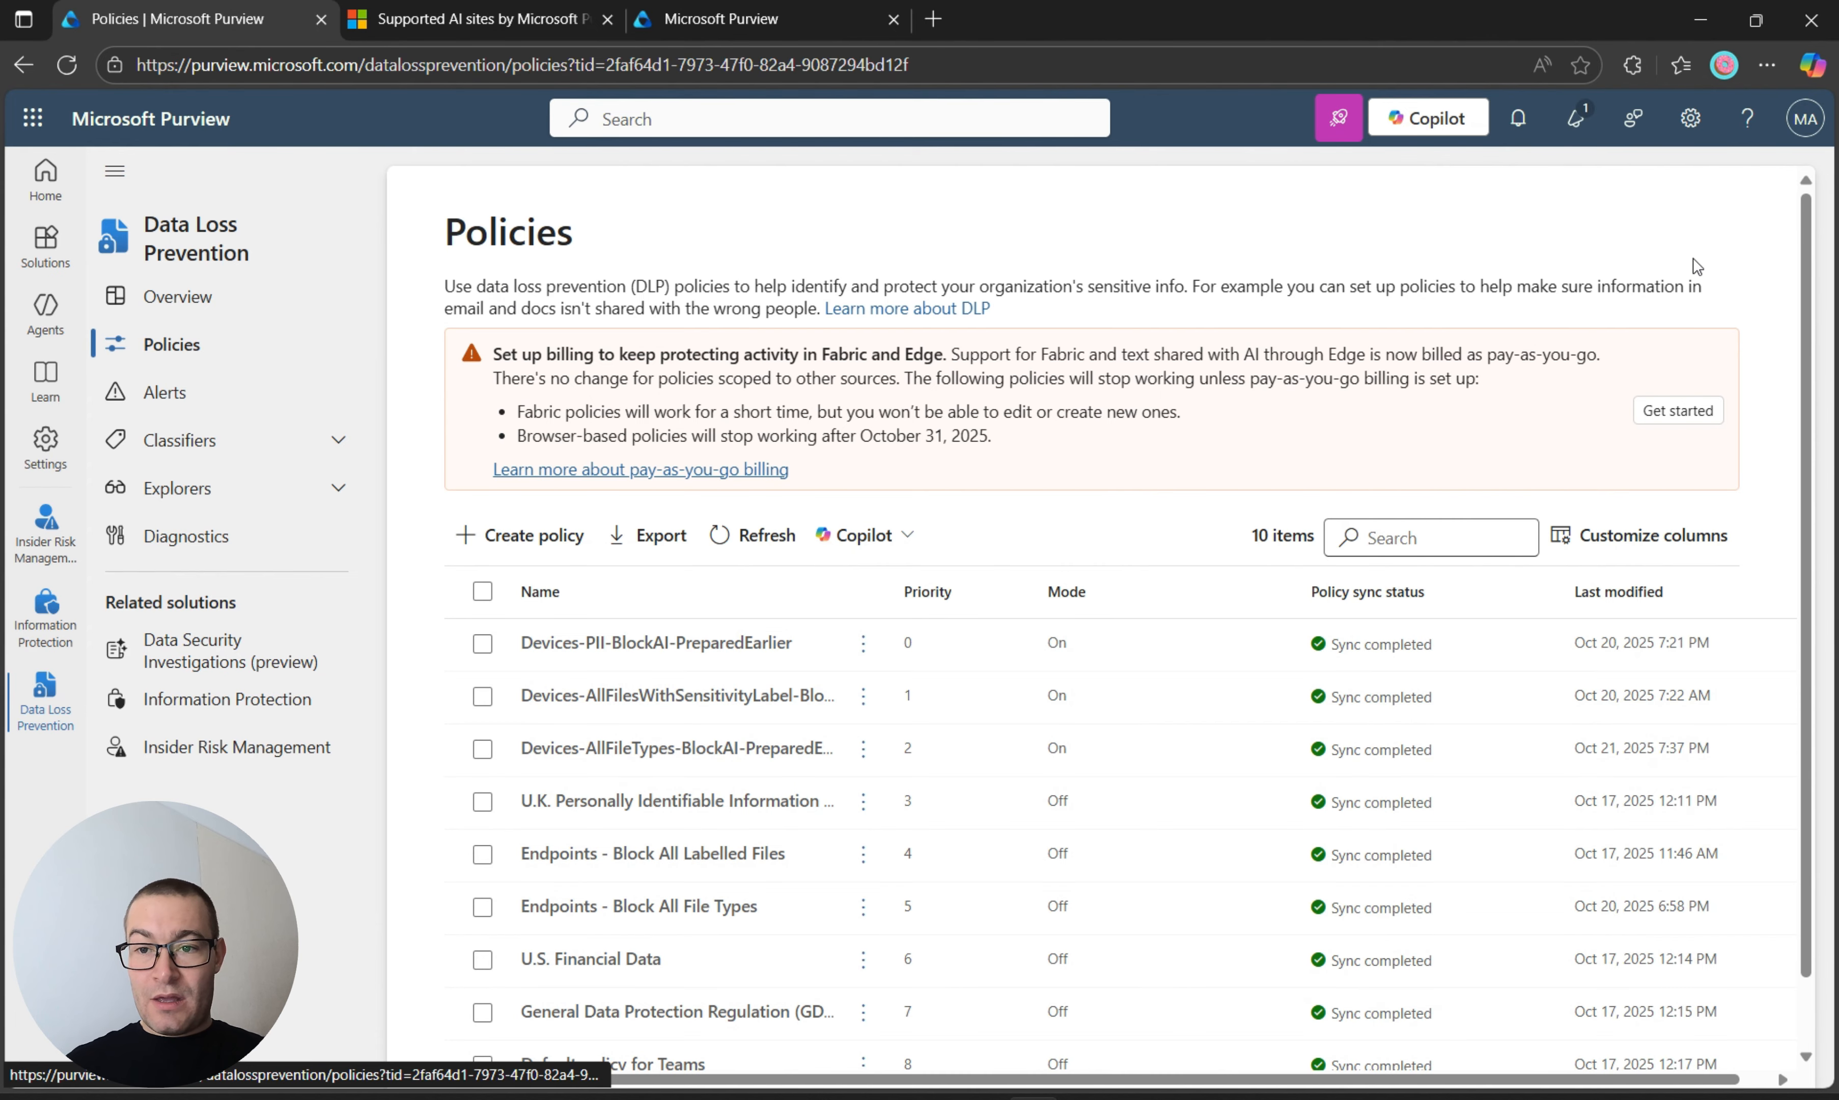
left_click(514, 535)
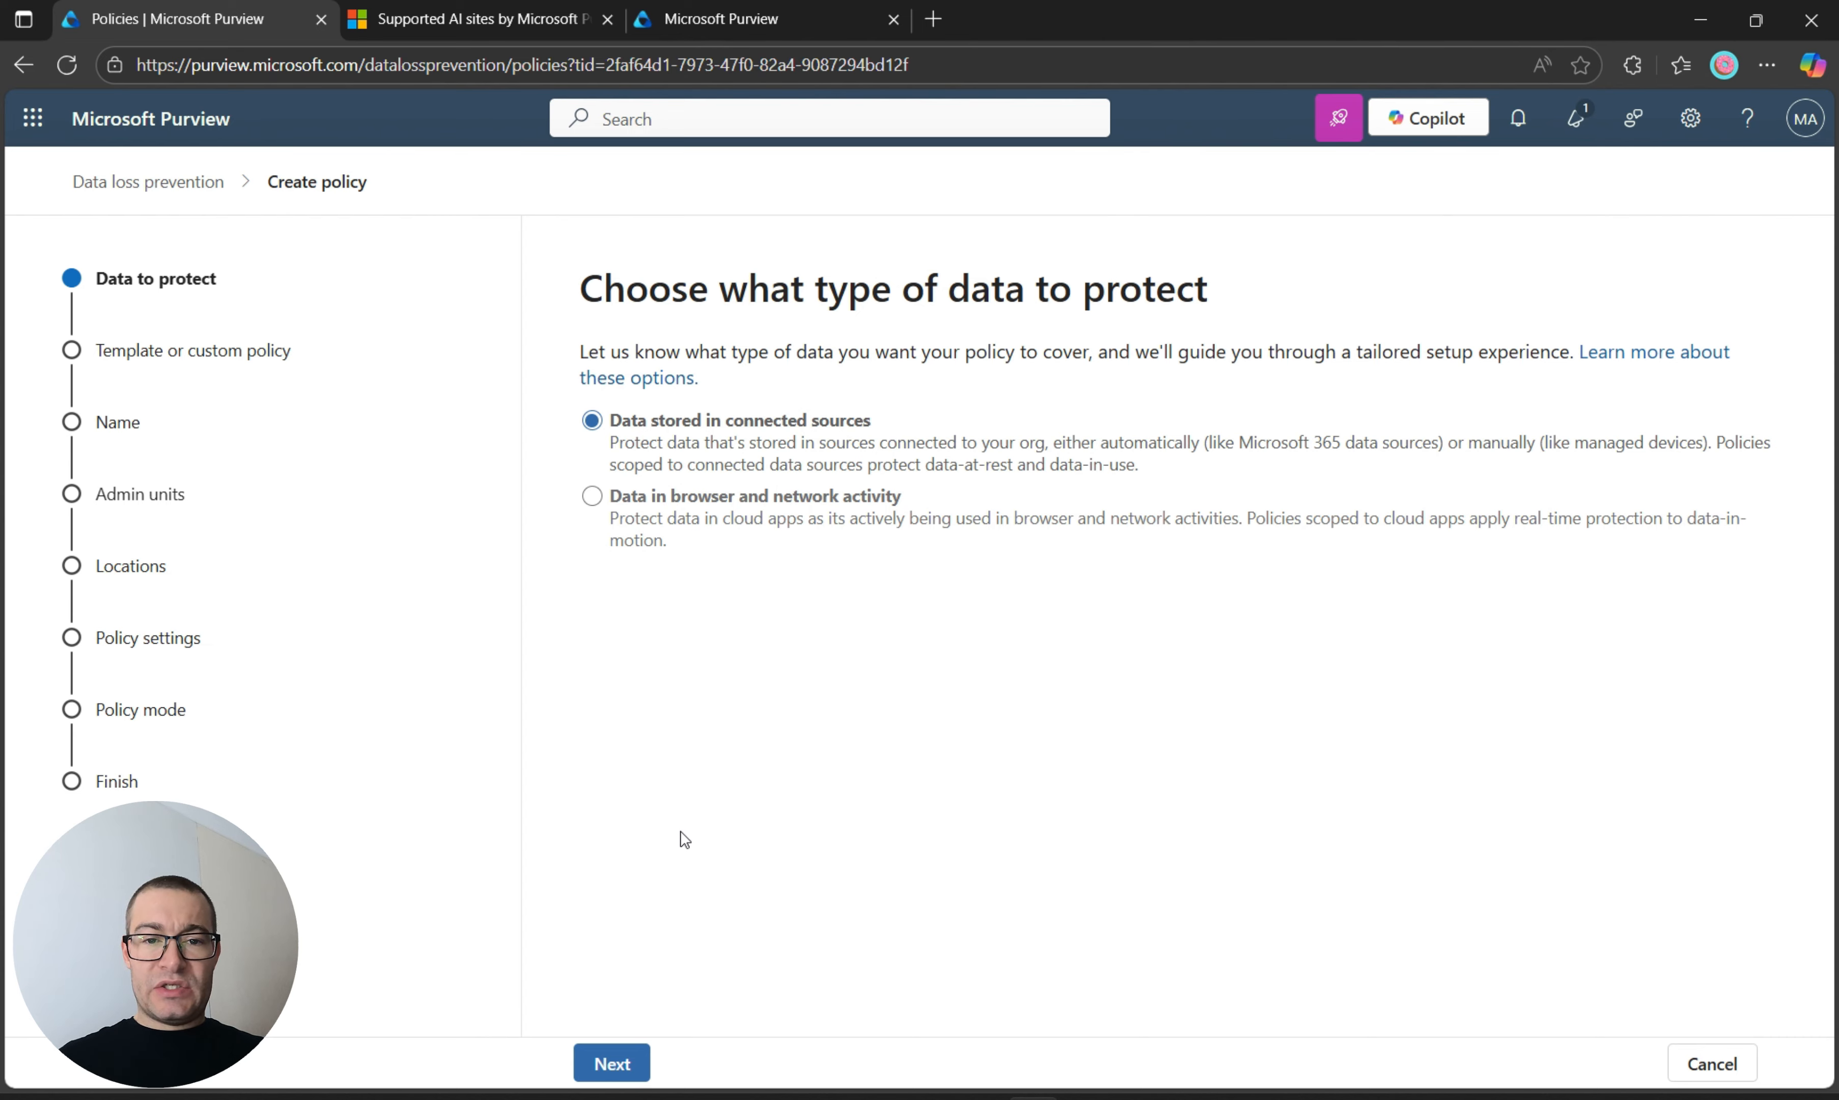
left_click(610, 1060)
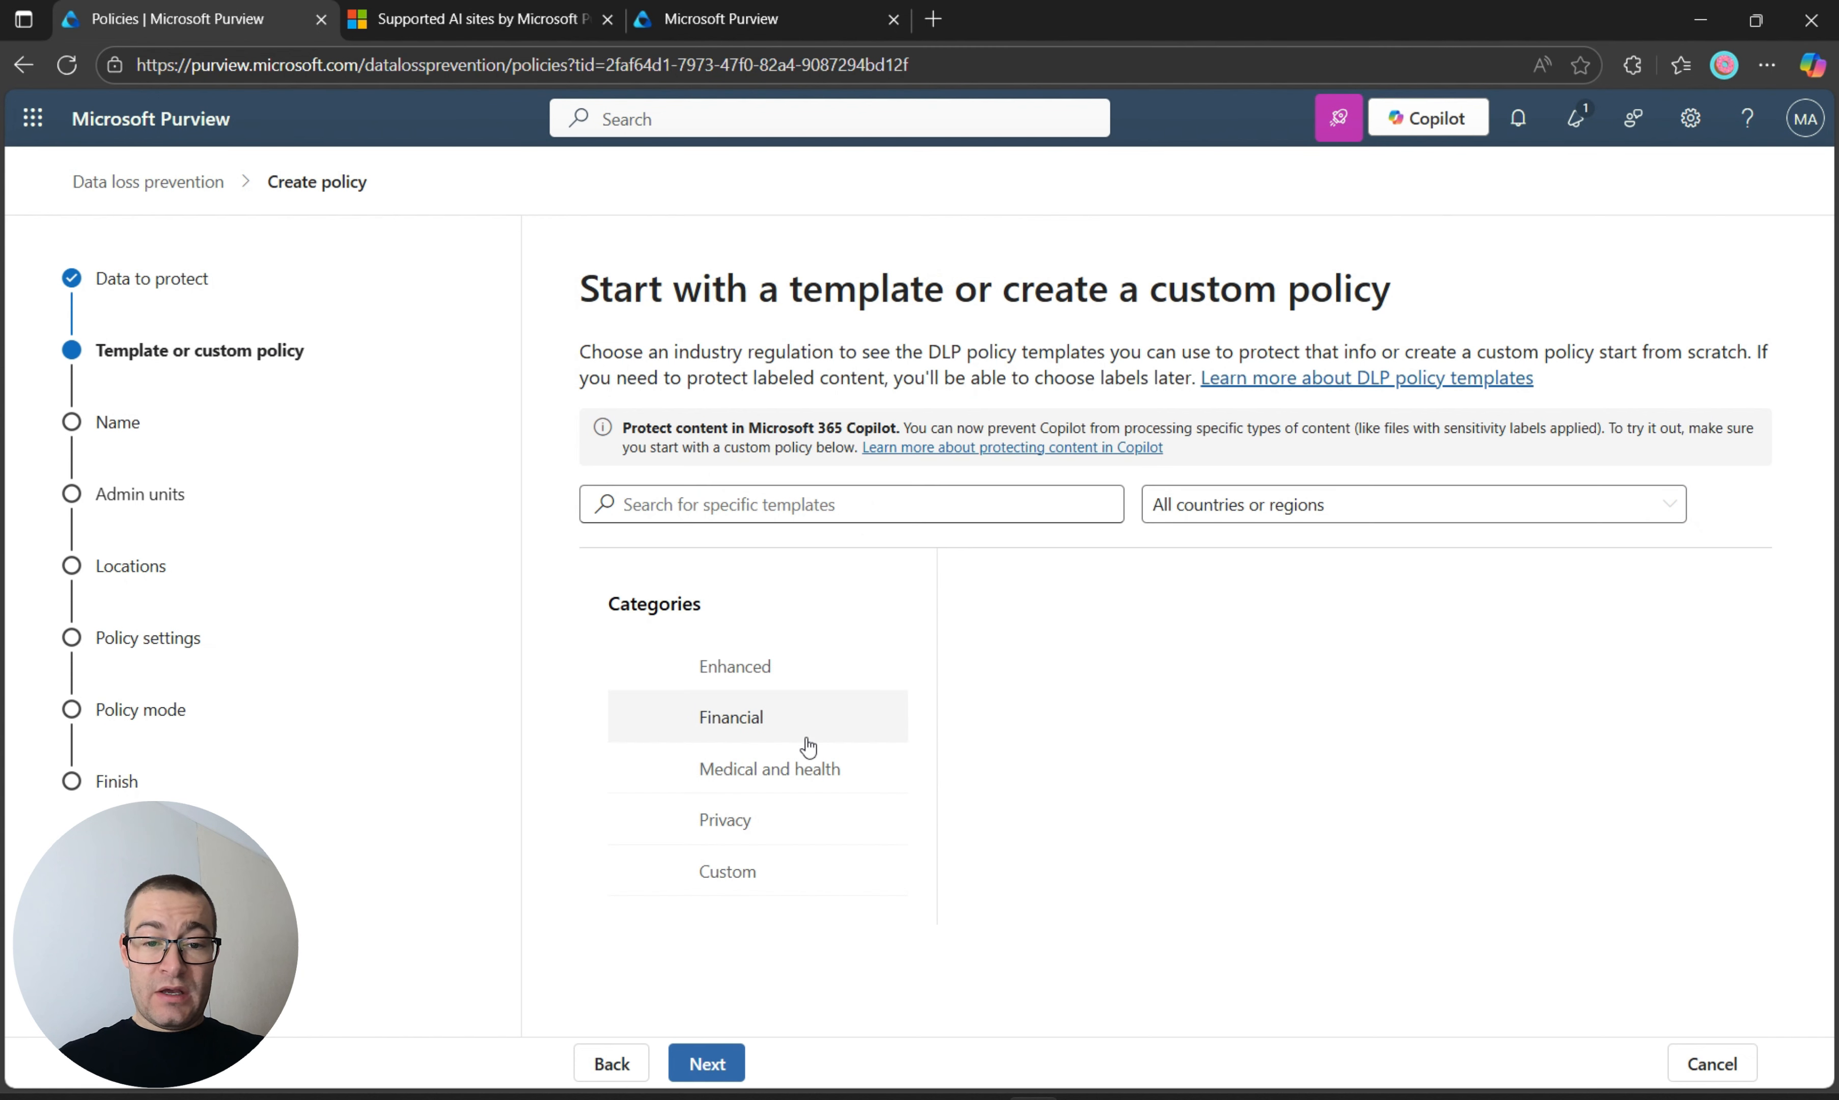
- Base the policy on the Custom policy template and name it "Block AI Upload"
left_click(793, 870)
left_click(1027, 672)
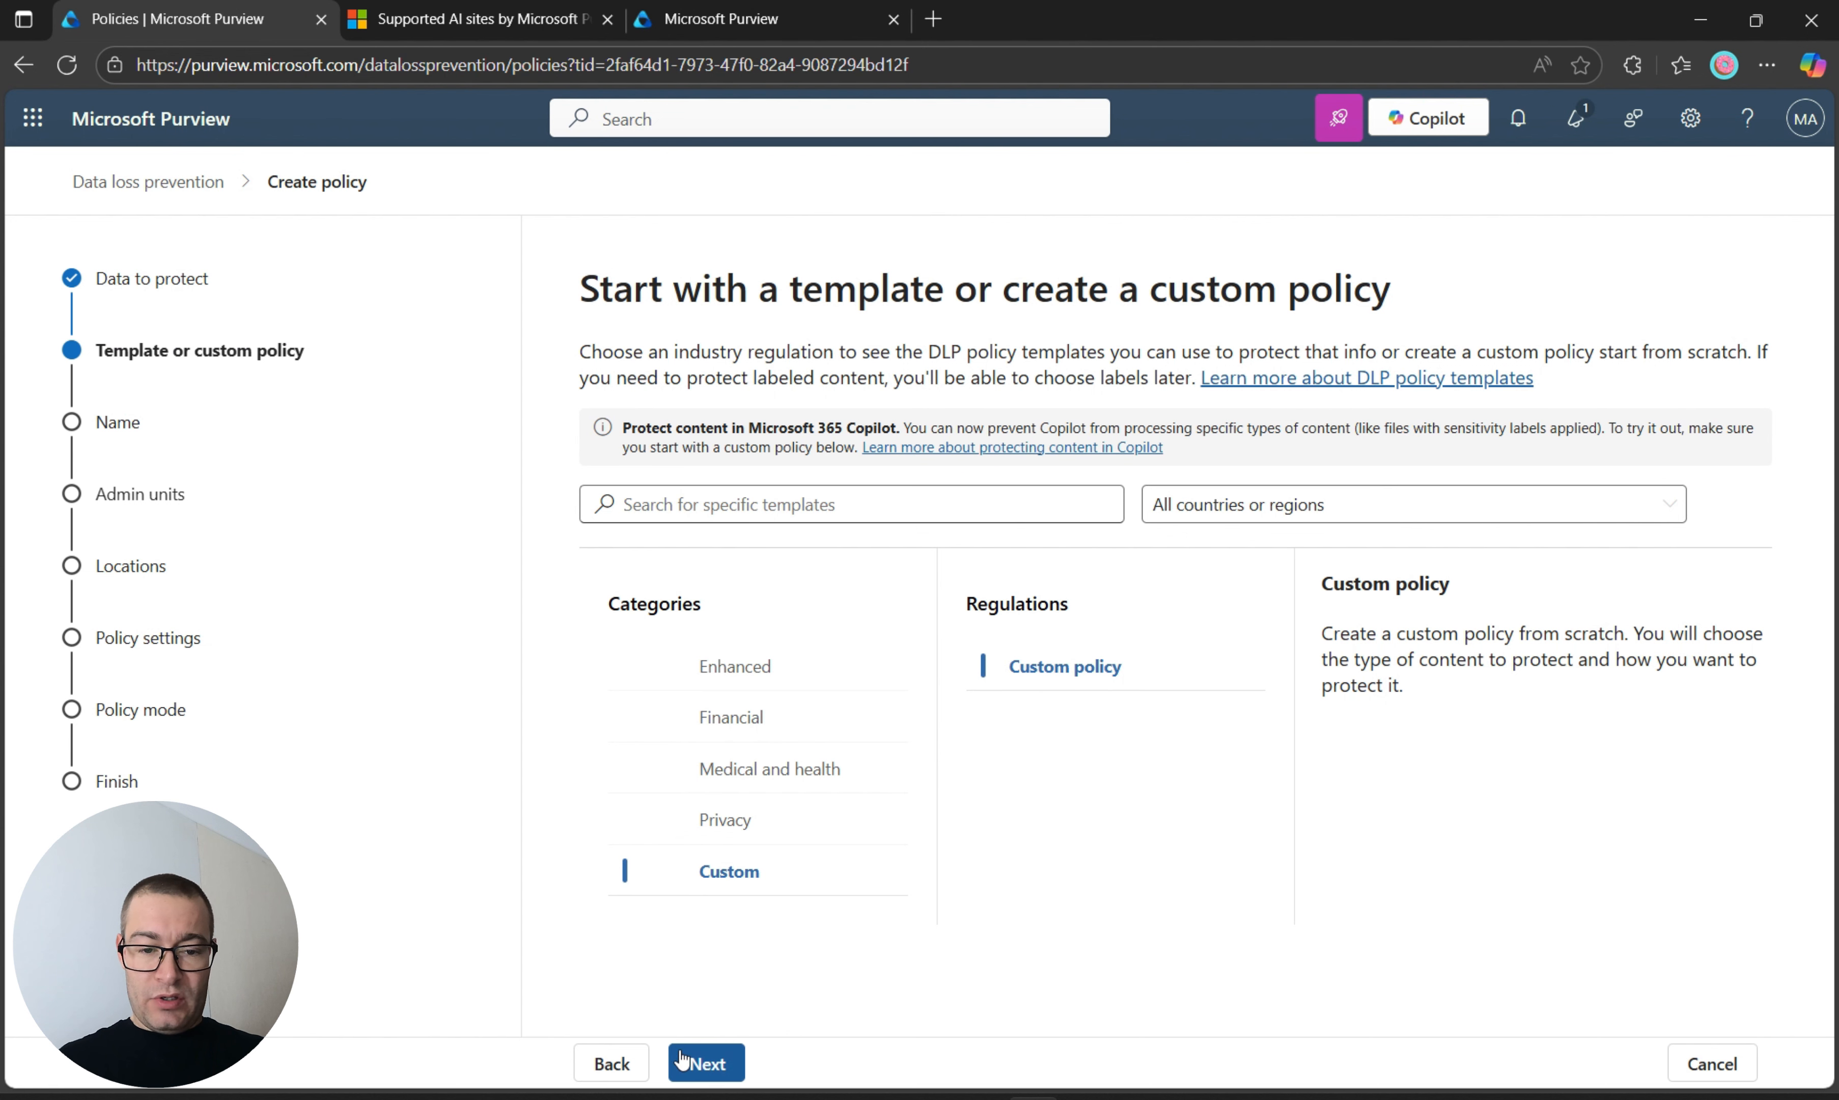
left_click(728, 1063)
left_click_drag(831, 454, 358, 427)
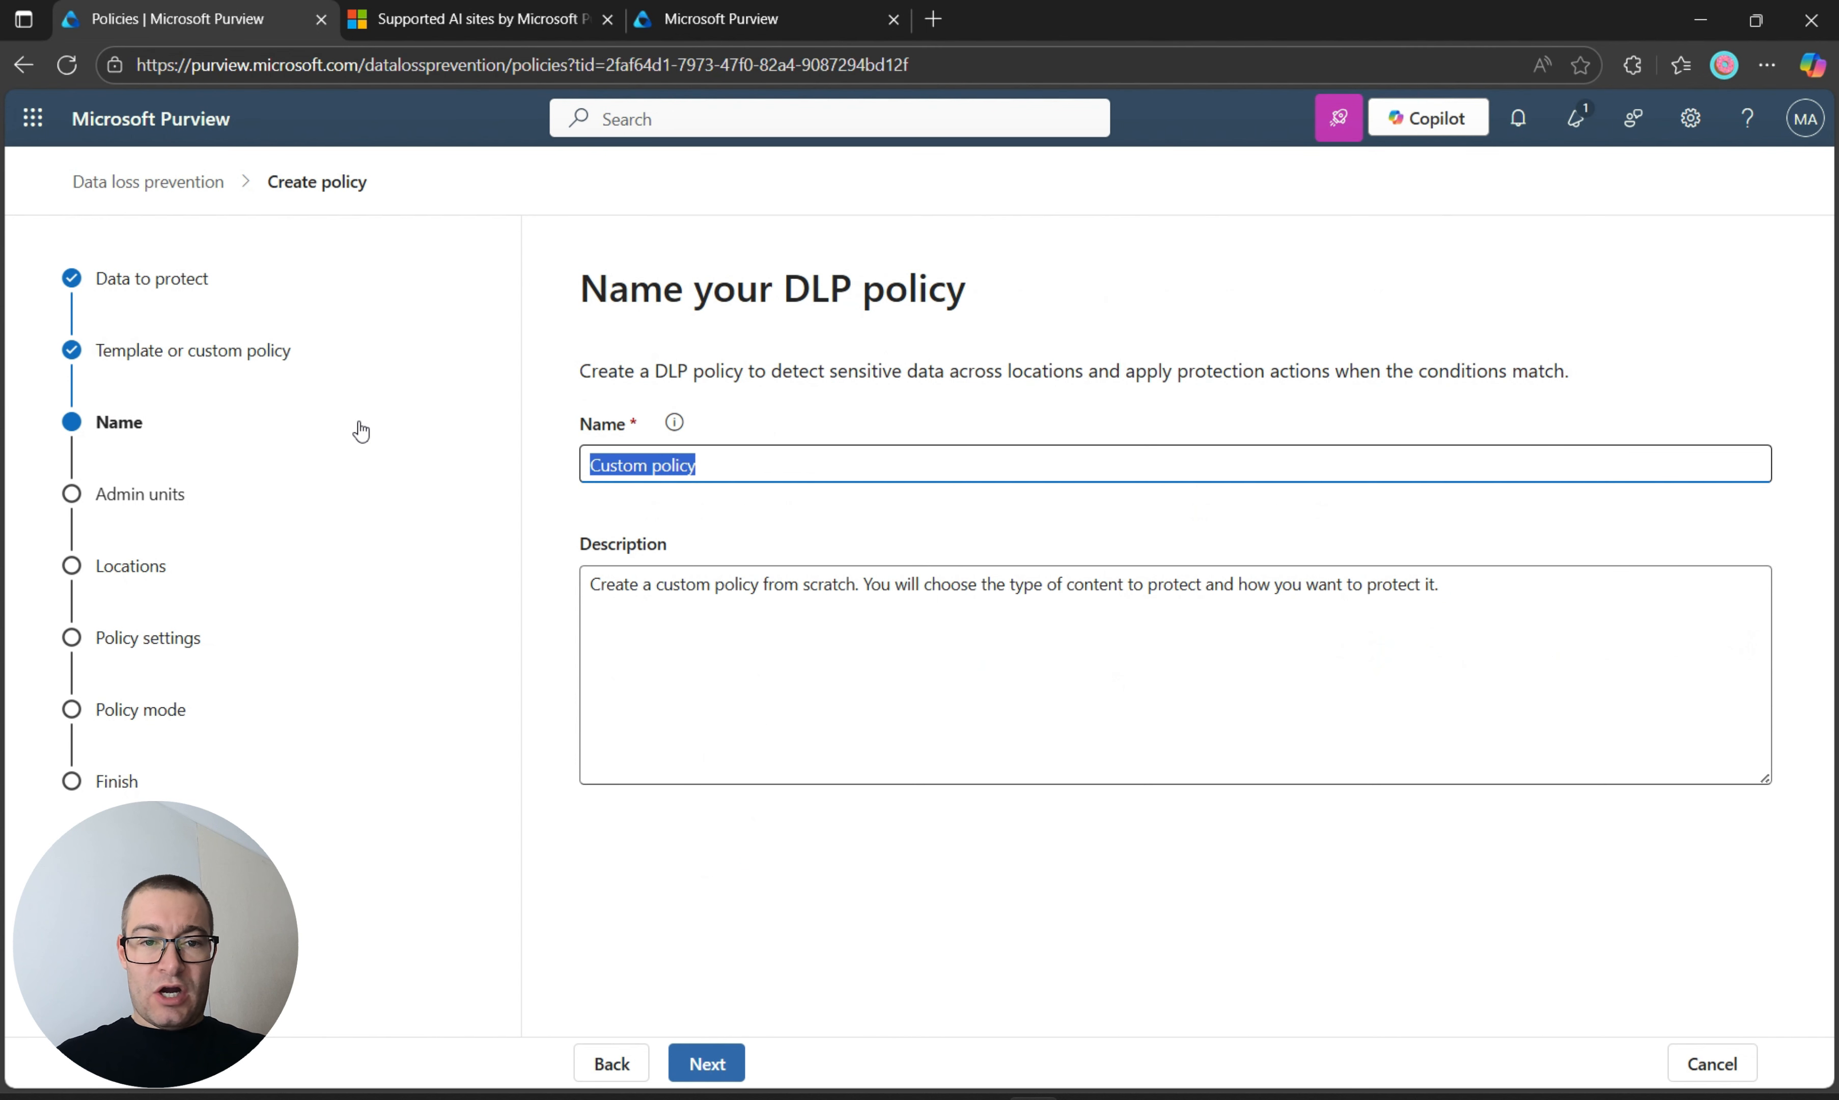
type("Block AI Upload")
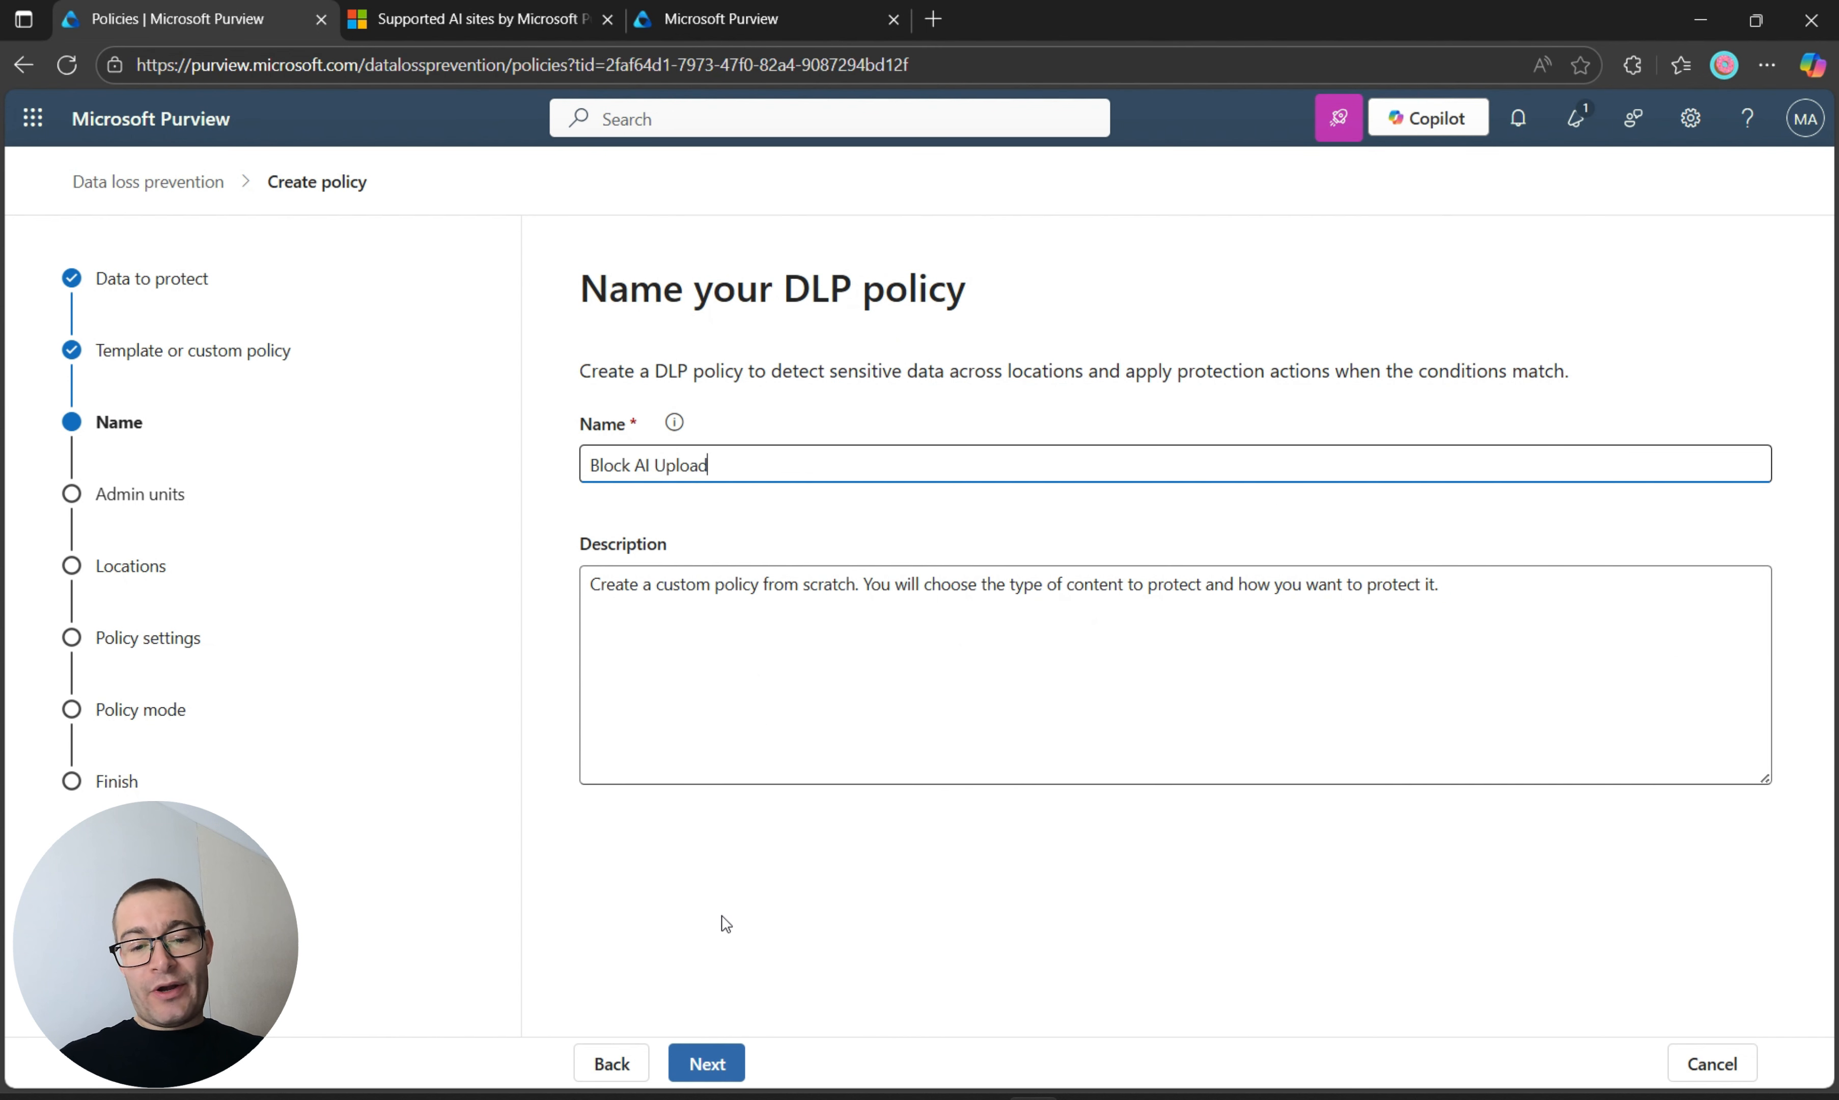
- Keep the policy assigned to the full directory and limit its locations to Devices only, turning off every other location
left_click(675, 1071)
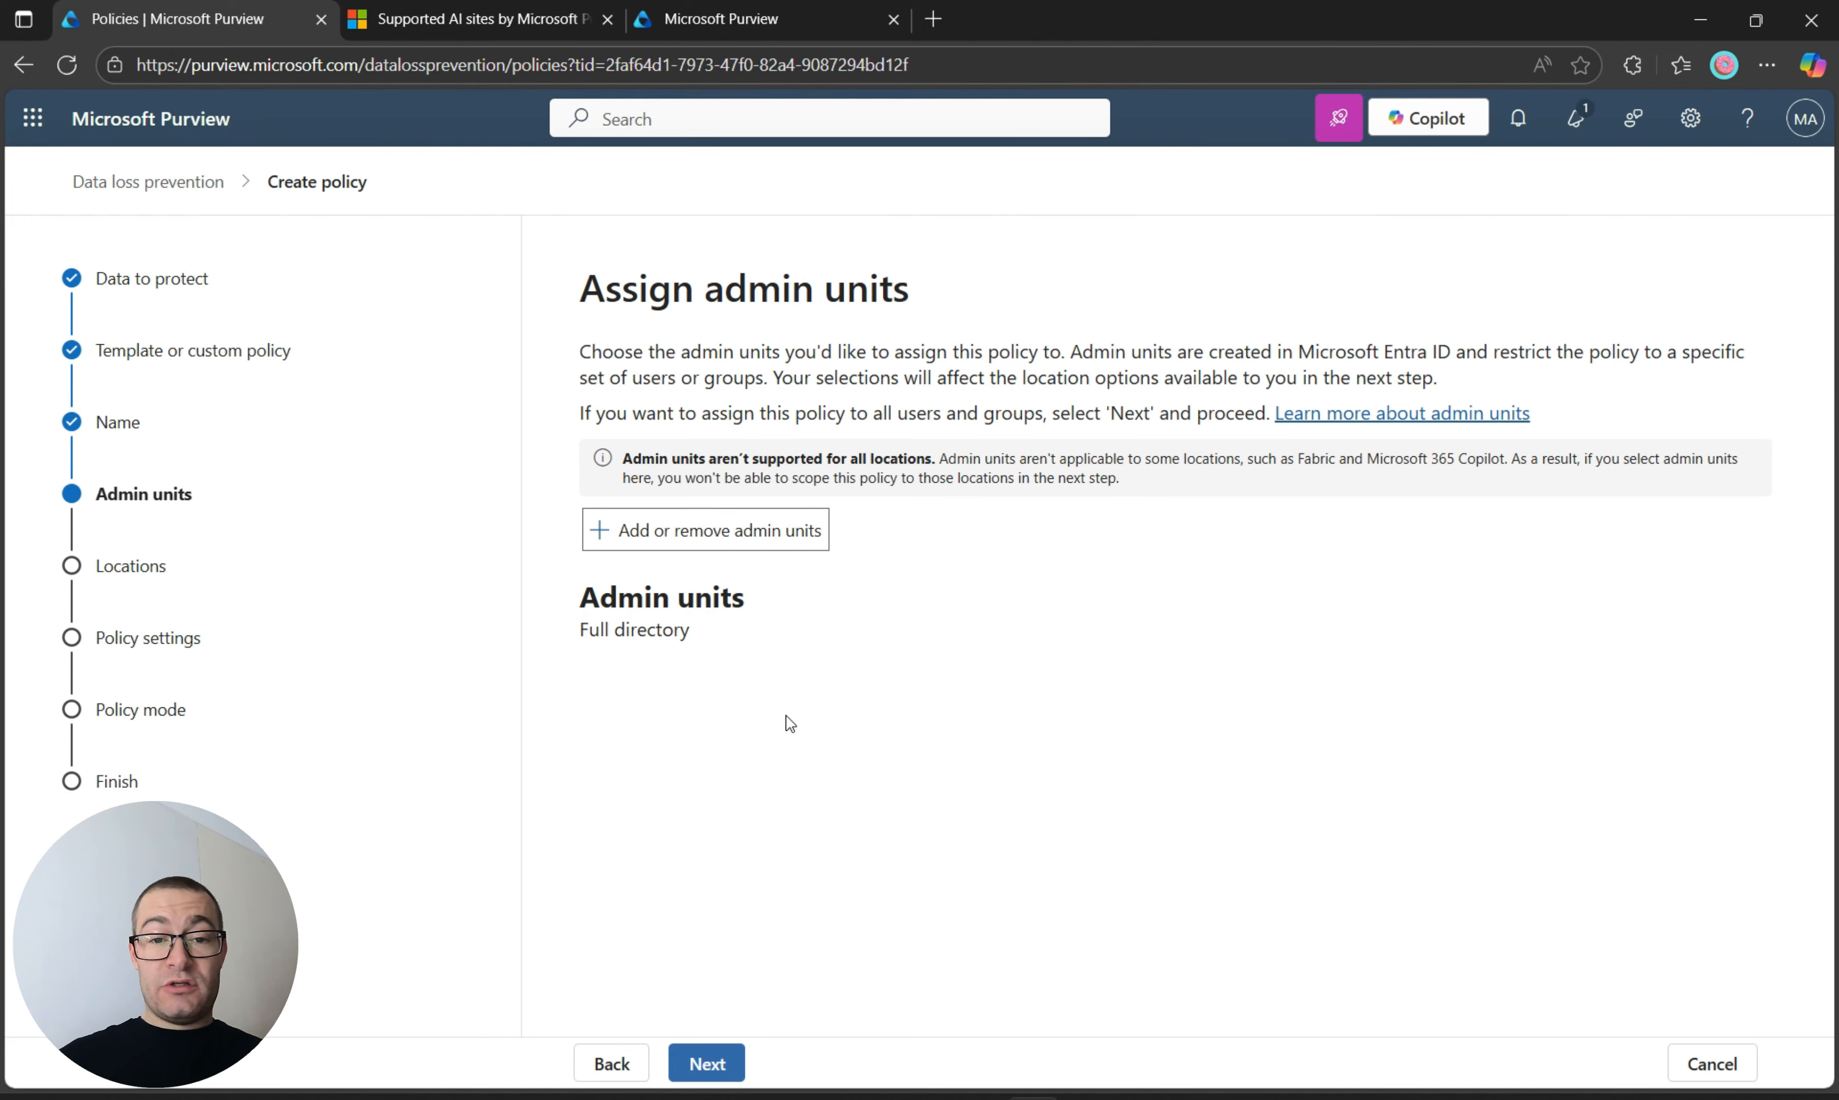
left_click(696, 1072)
scroll(609, 495, "down", 3)
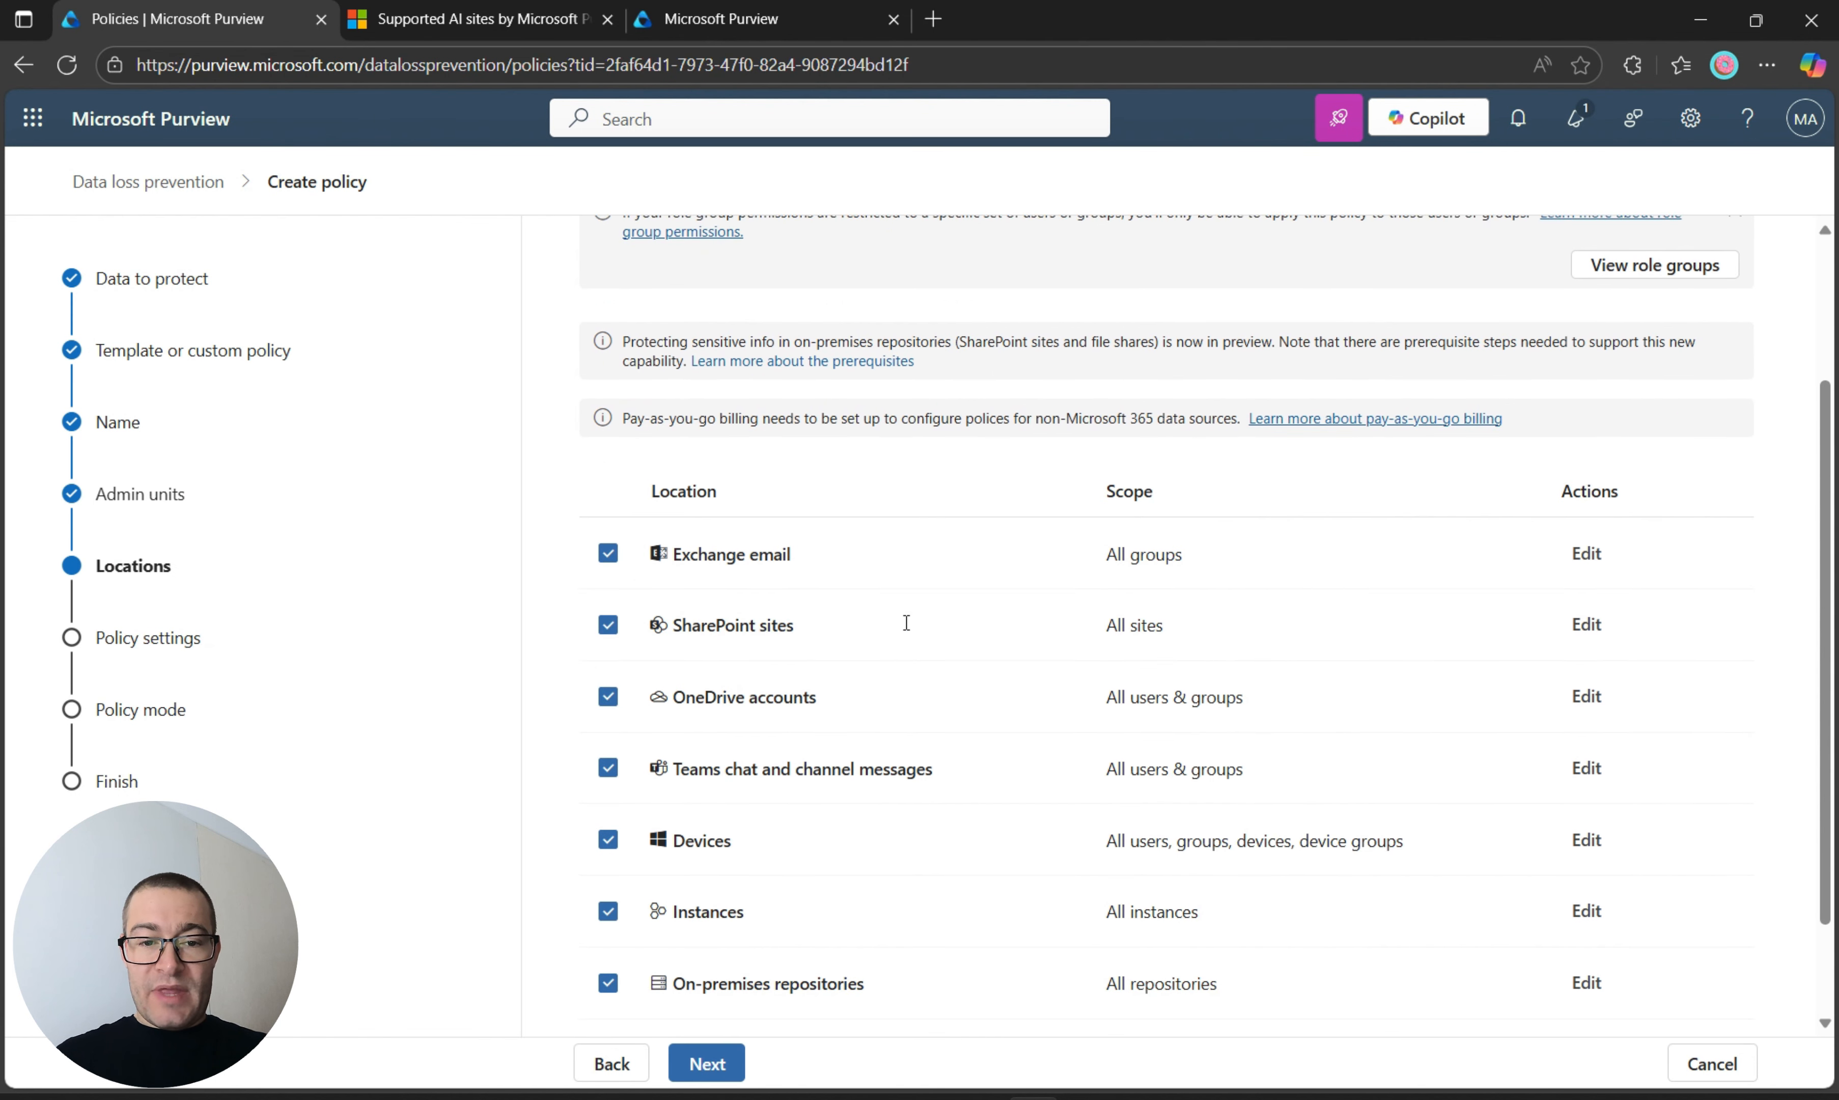
left_click(609, 547)
left_click(608, 690)
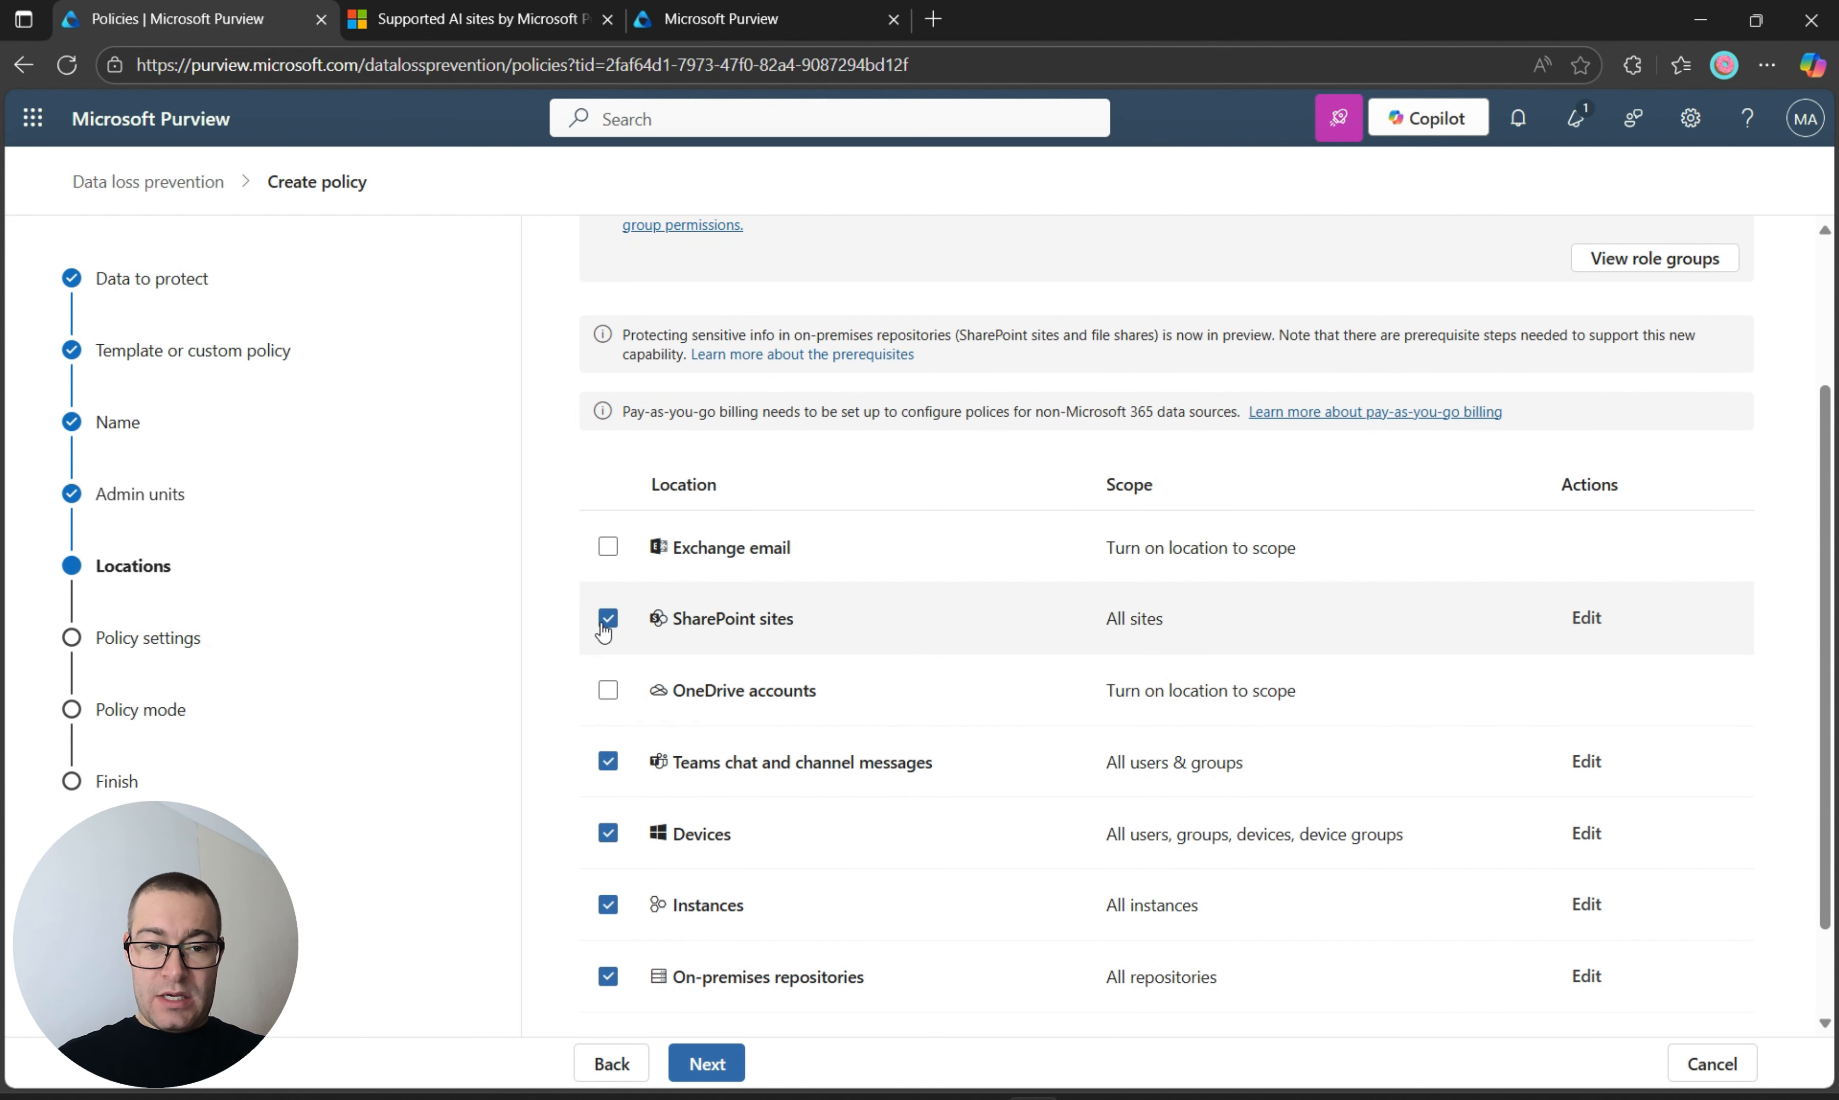
left_click(609, 617)
left_click(609, 761)
left_click(608, 905)
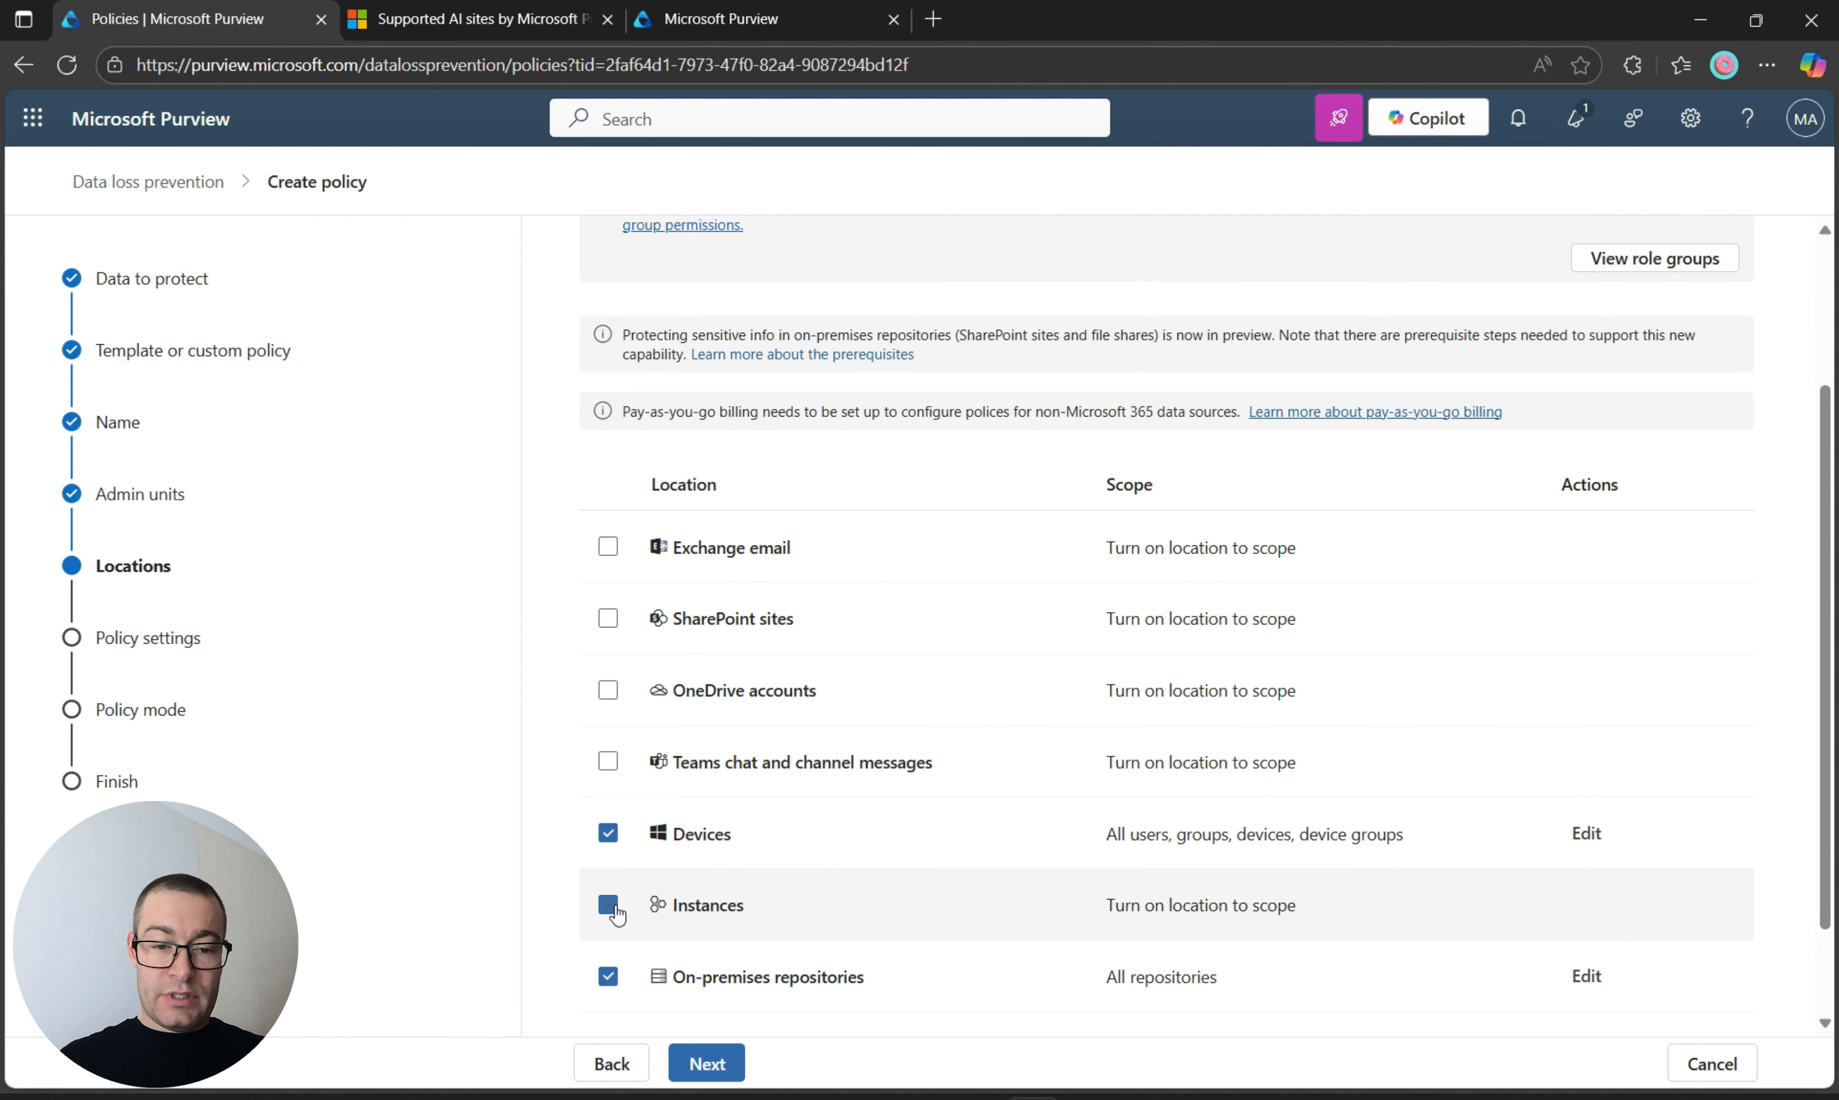
left_click(606, 979)
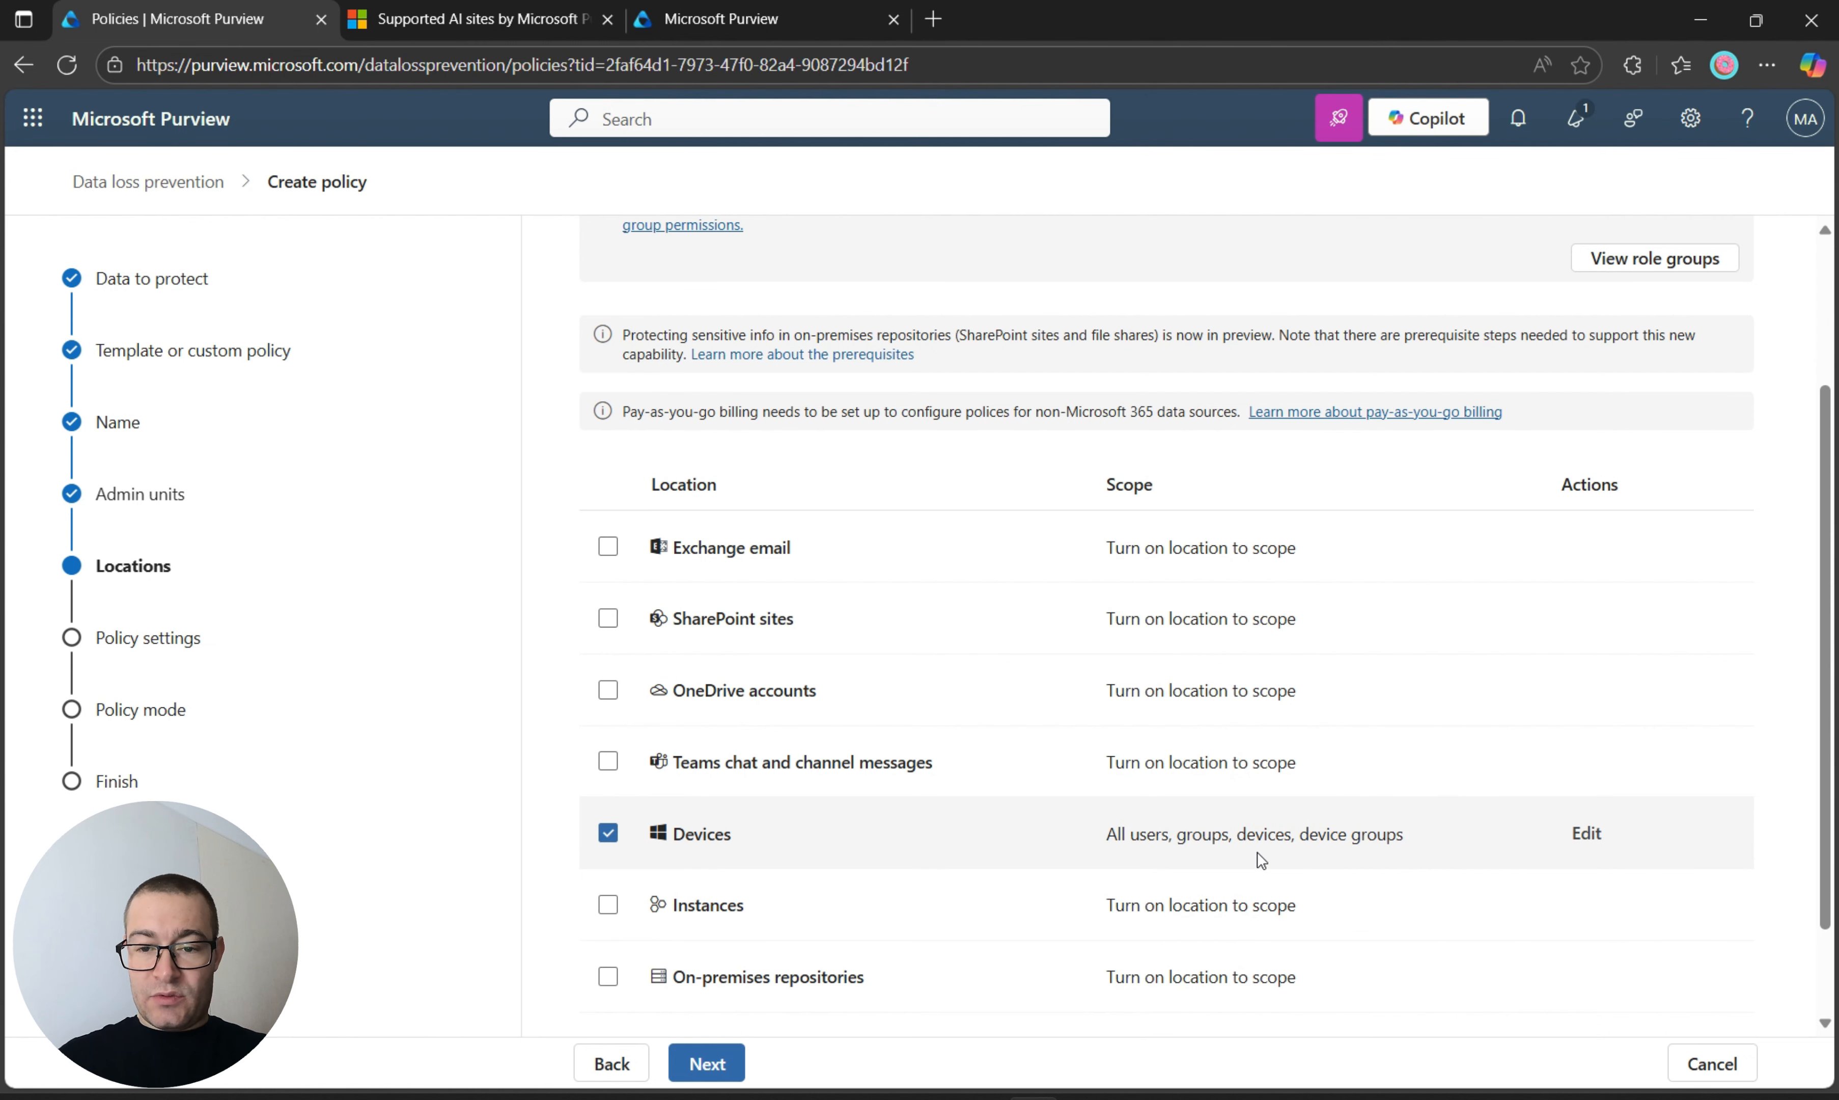
- Check the Devices scope, keep all users and devices included, and continue with customized advanced DLP rules
left_click(1577, 830)
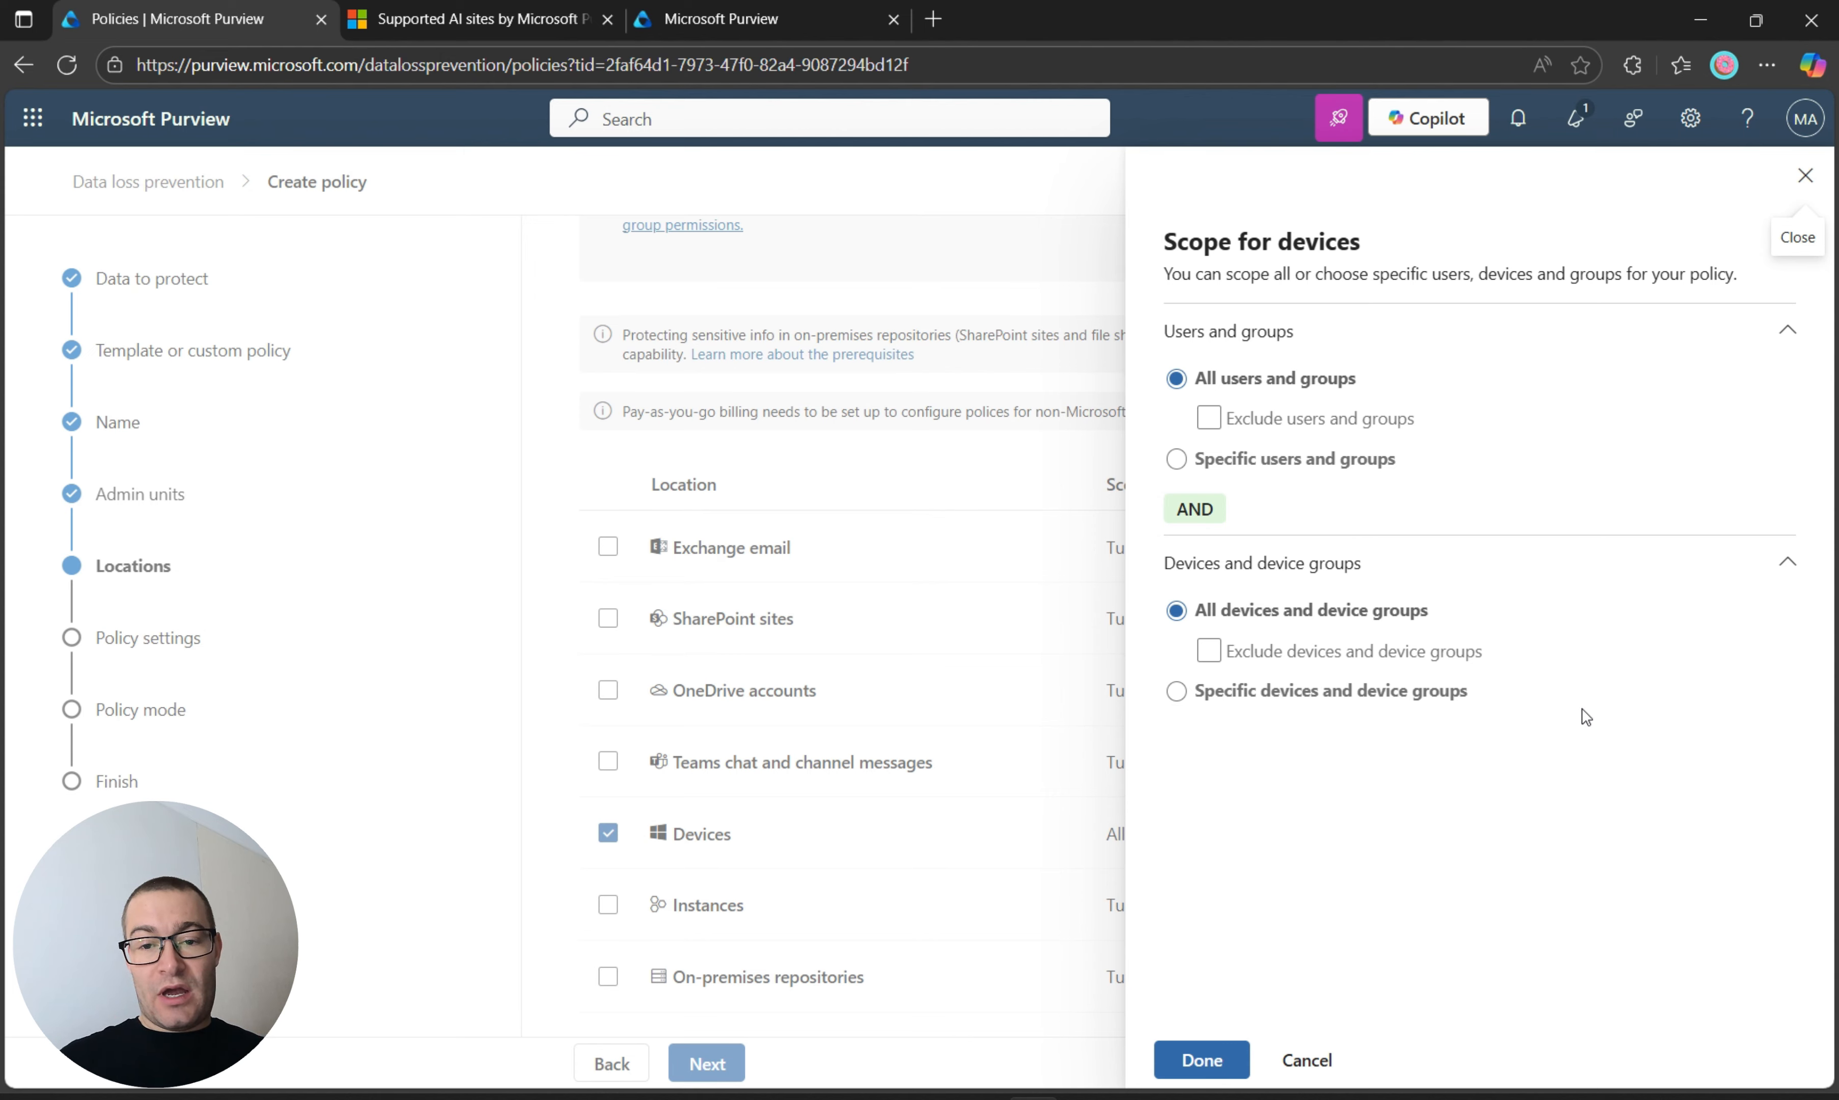
left_click(1806, 177)
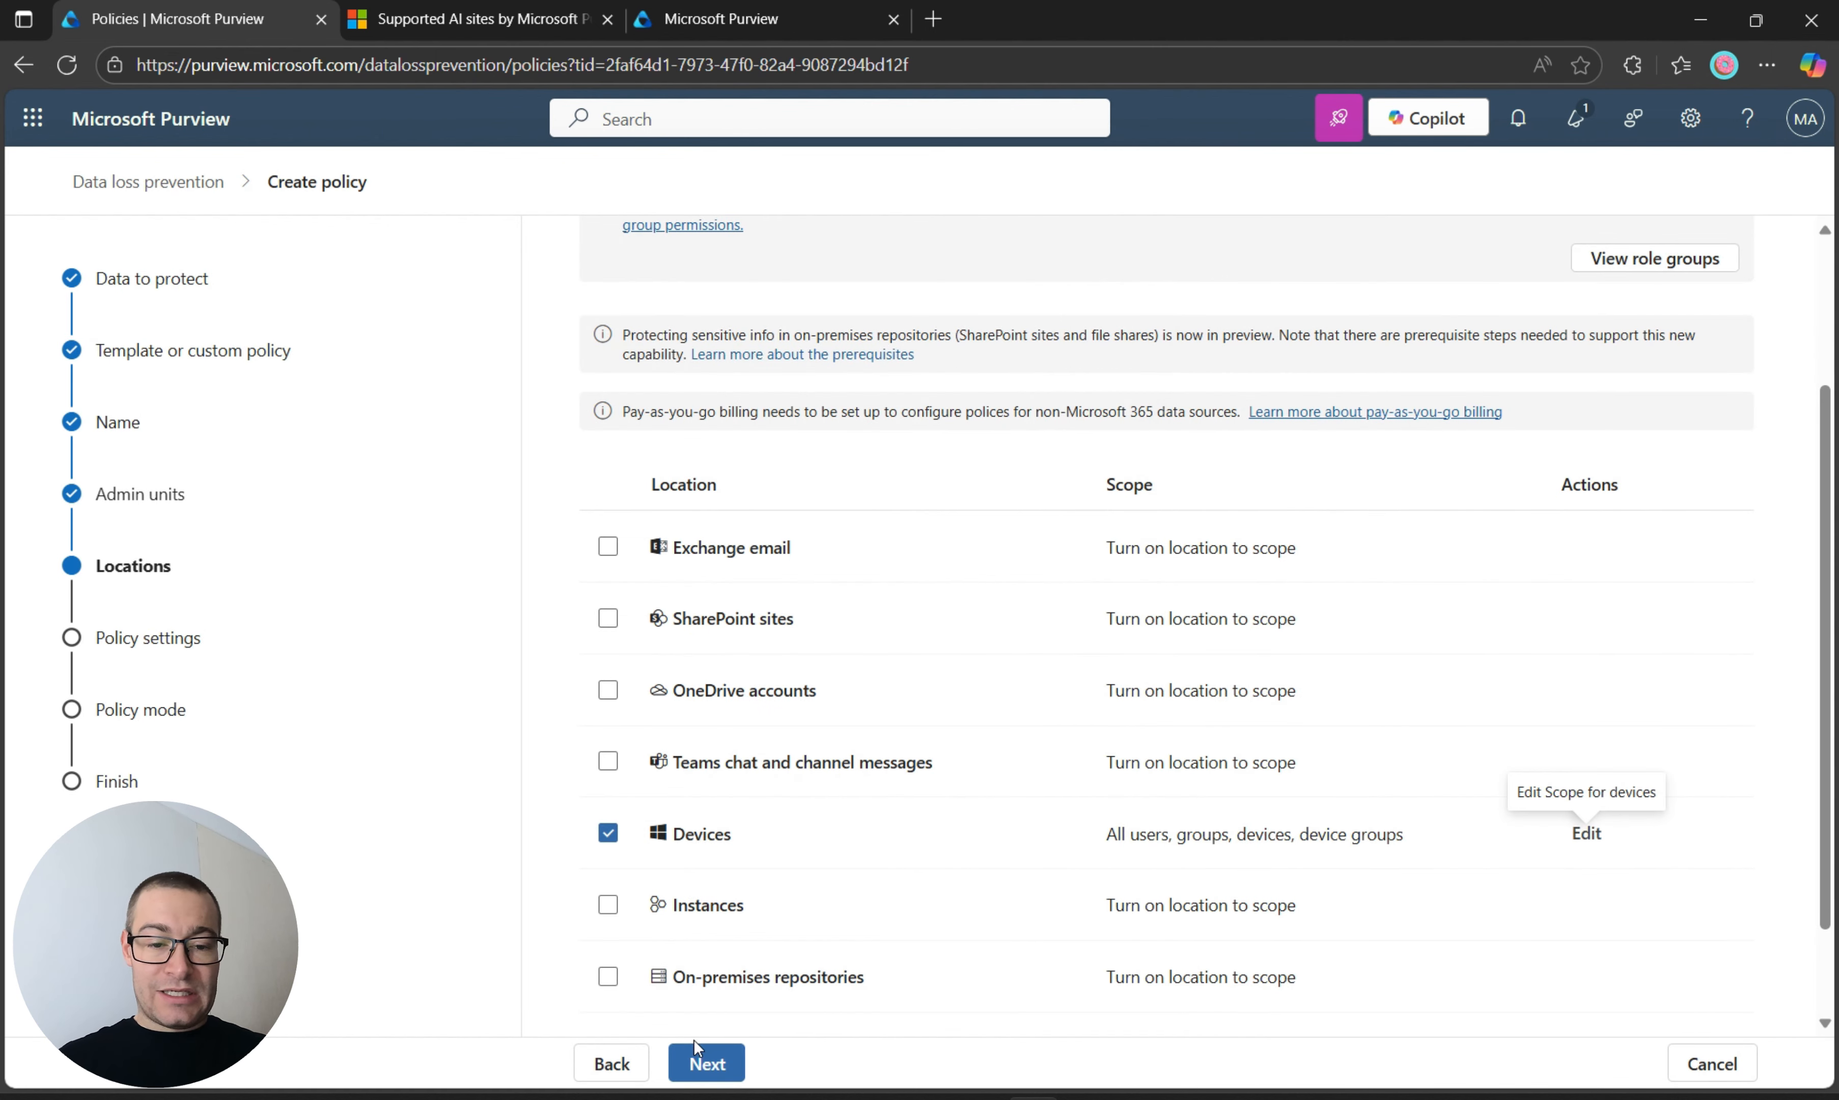
left_click(698, 1060)
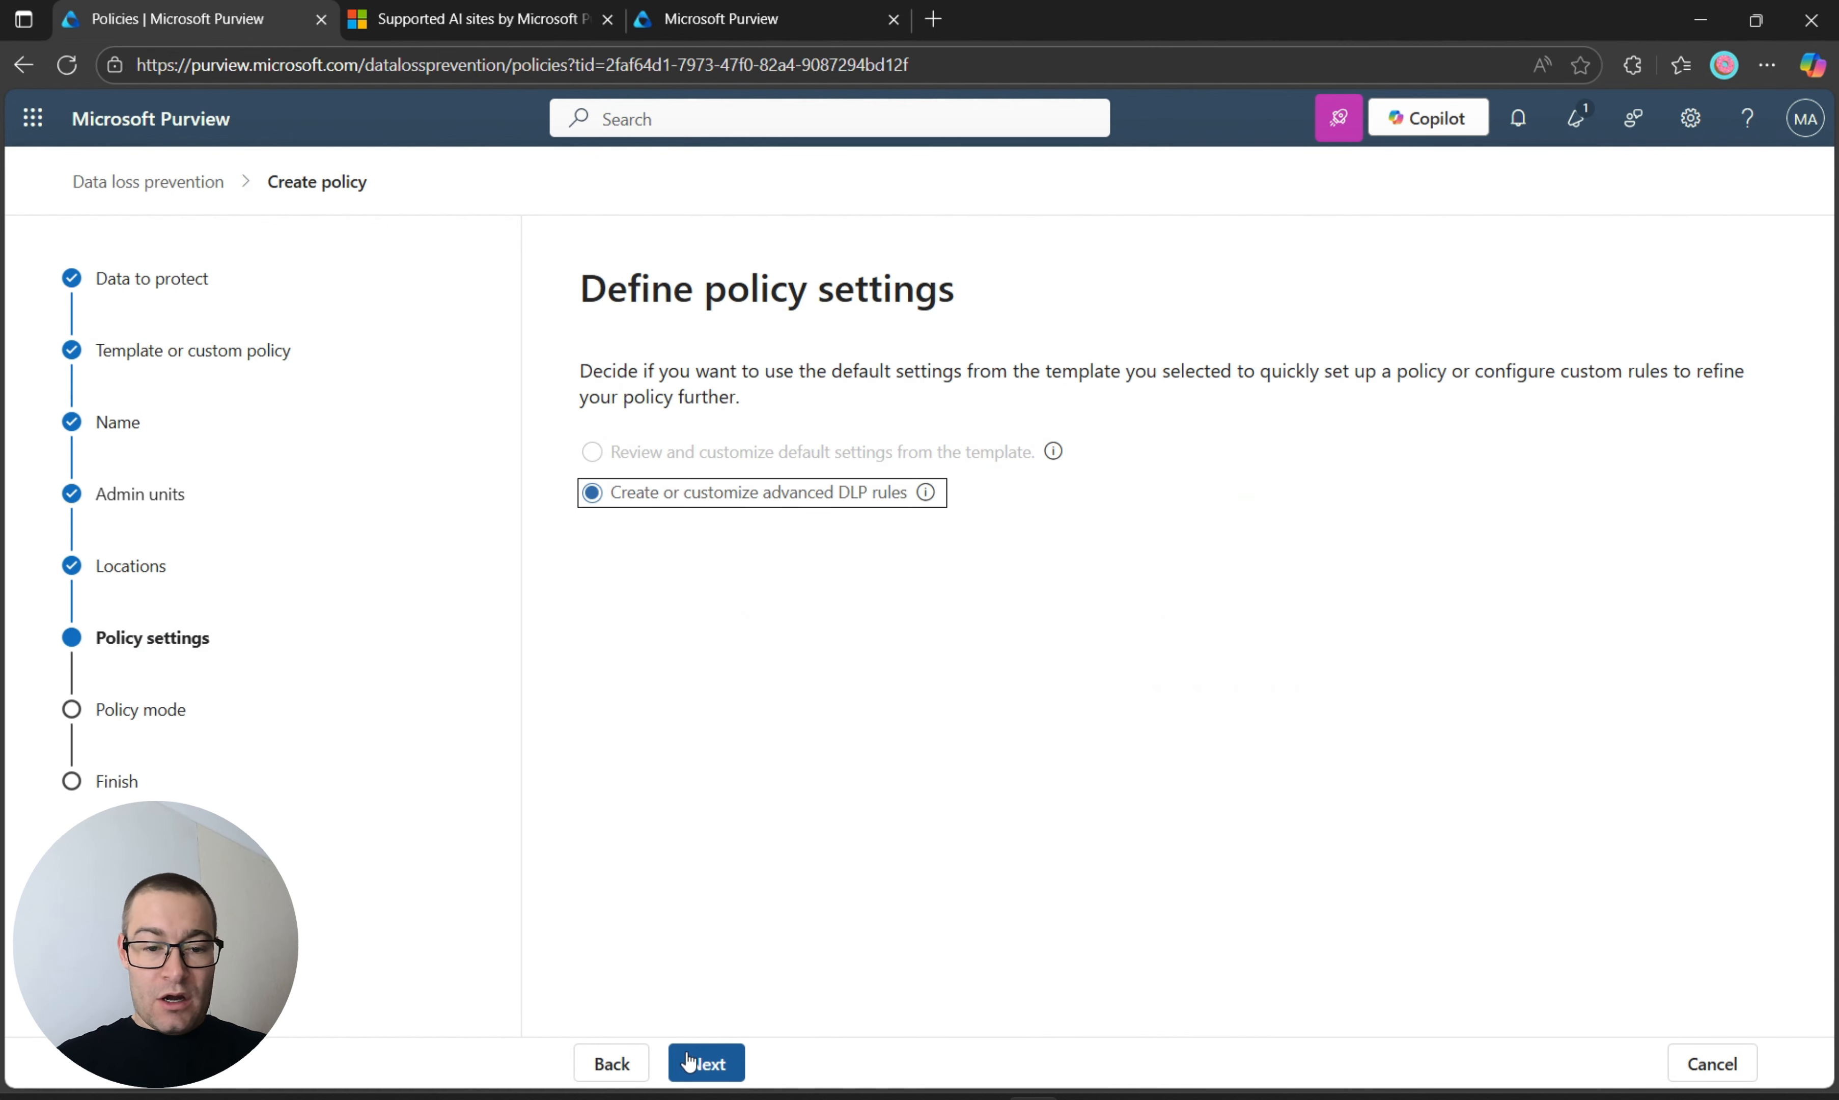
left_click(689, 1060)
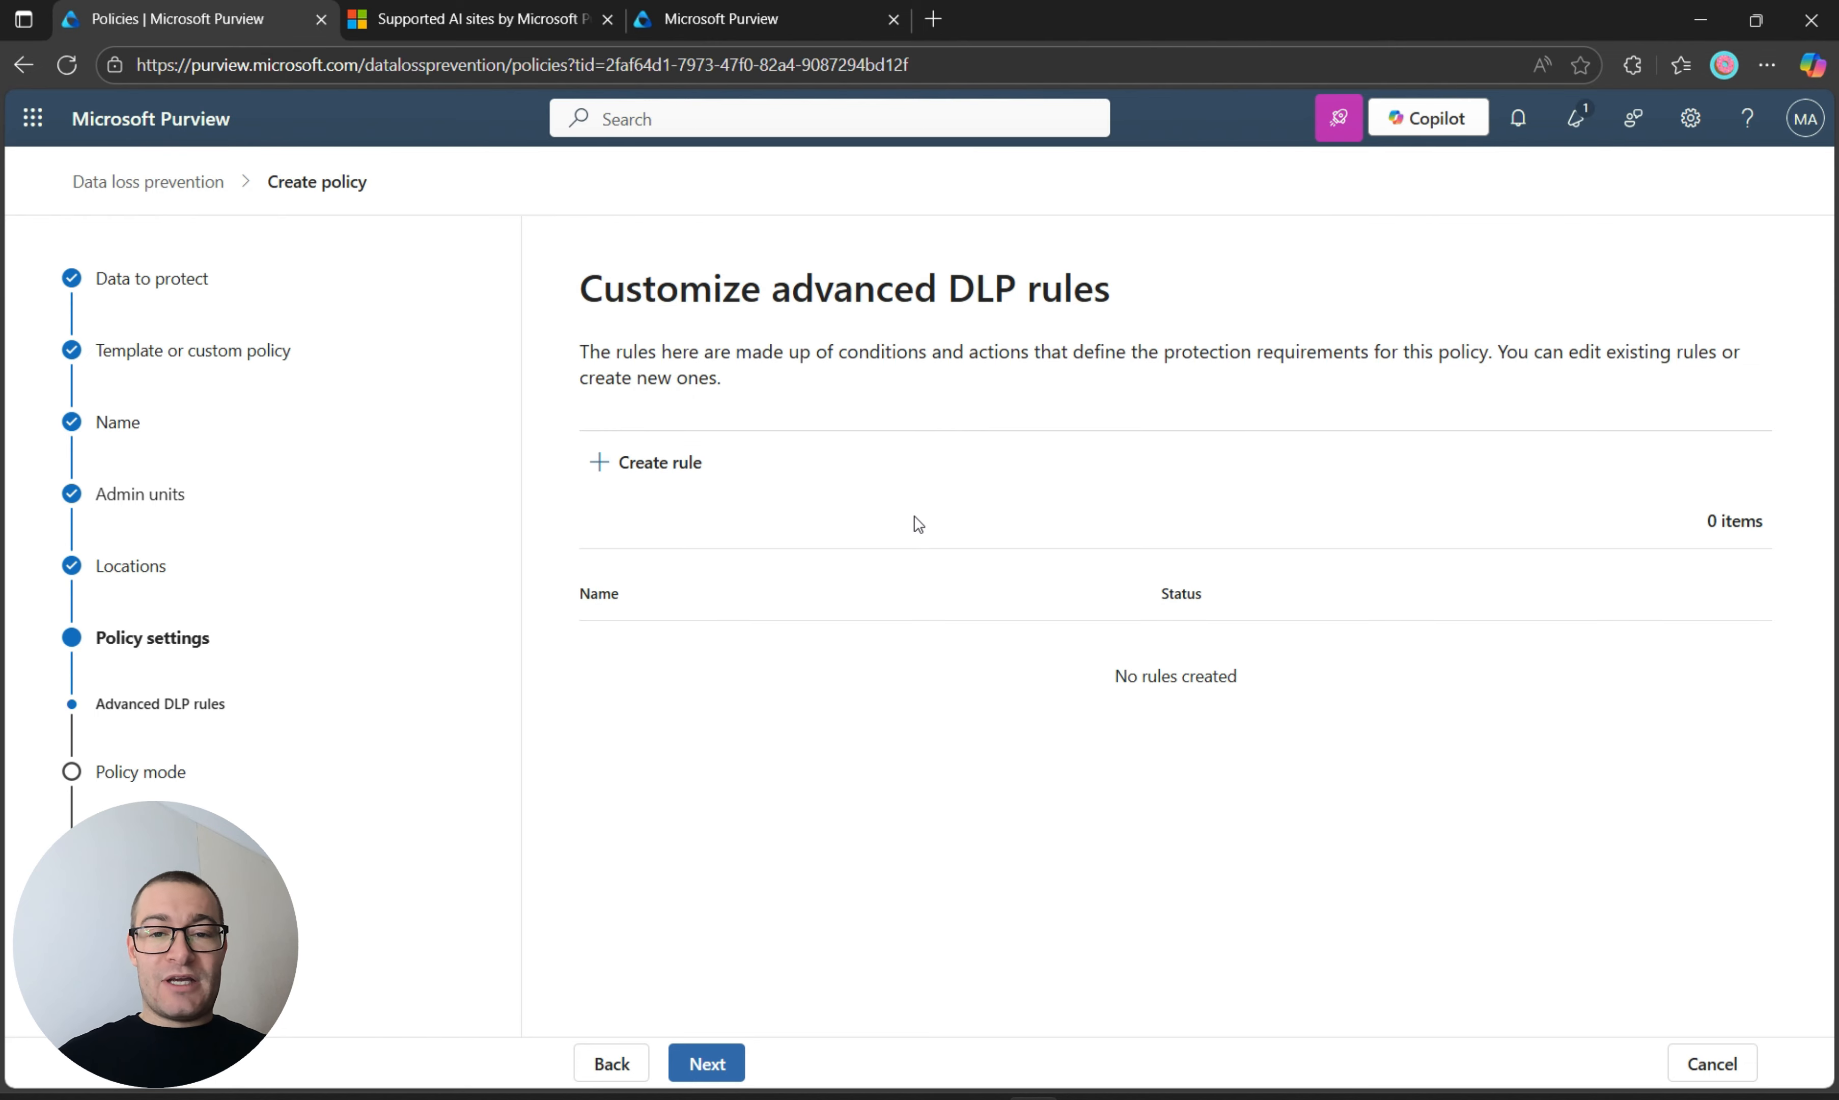
- Create a rule named "SL Block AI Upload" in the policy, leaving its description empty
left_click(666, 466)
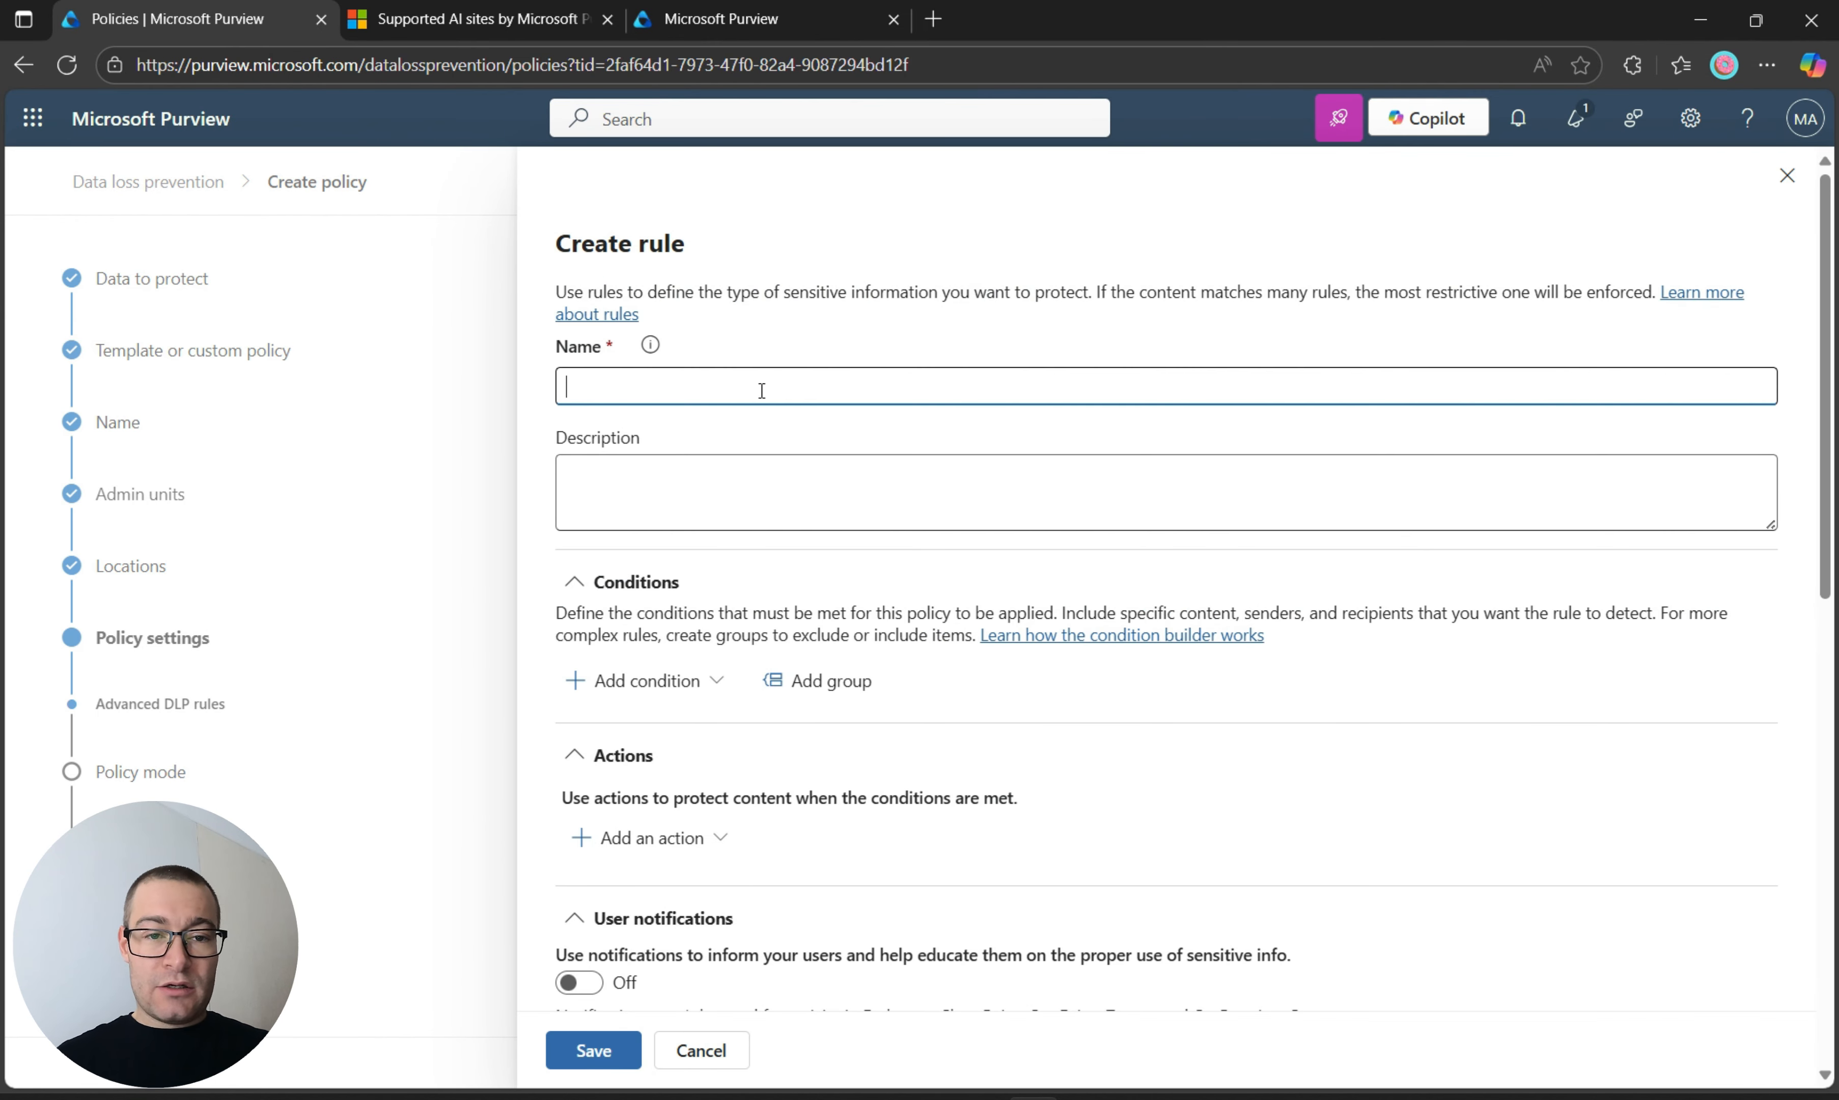
type("SL")
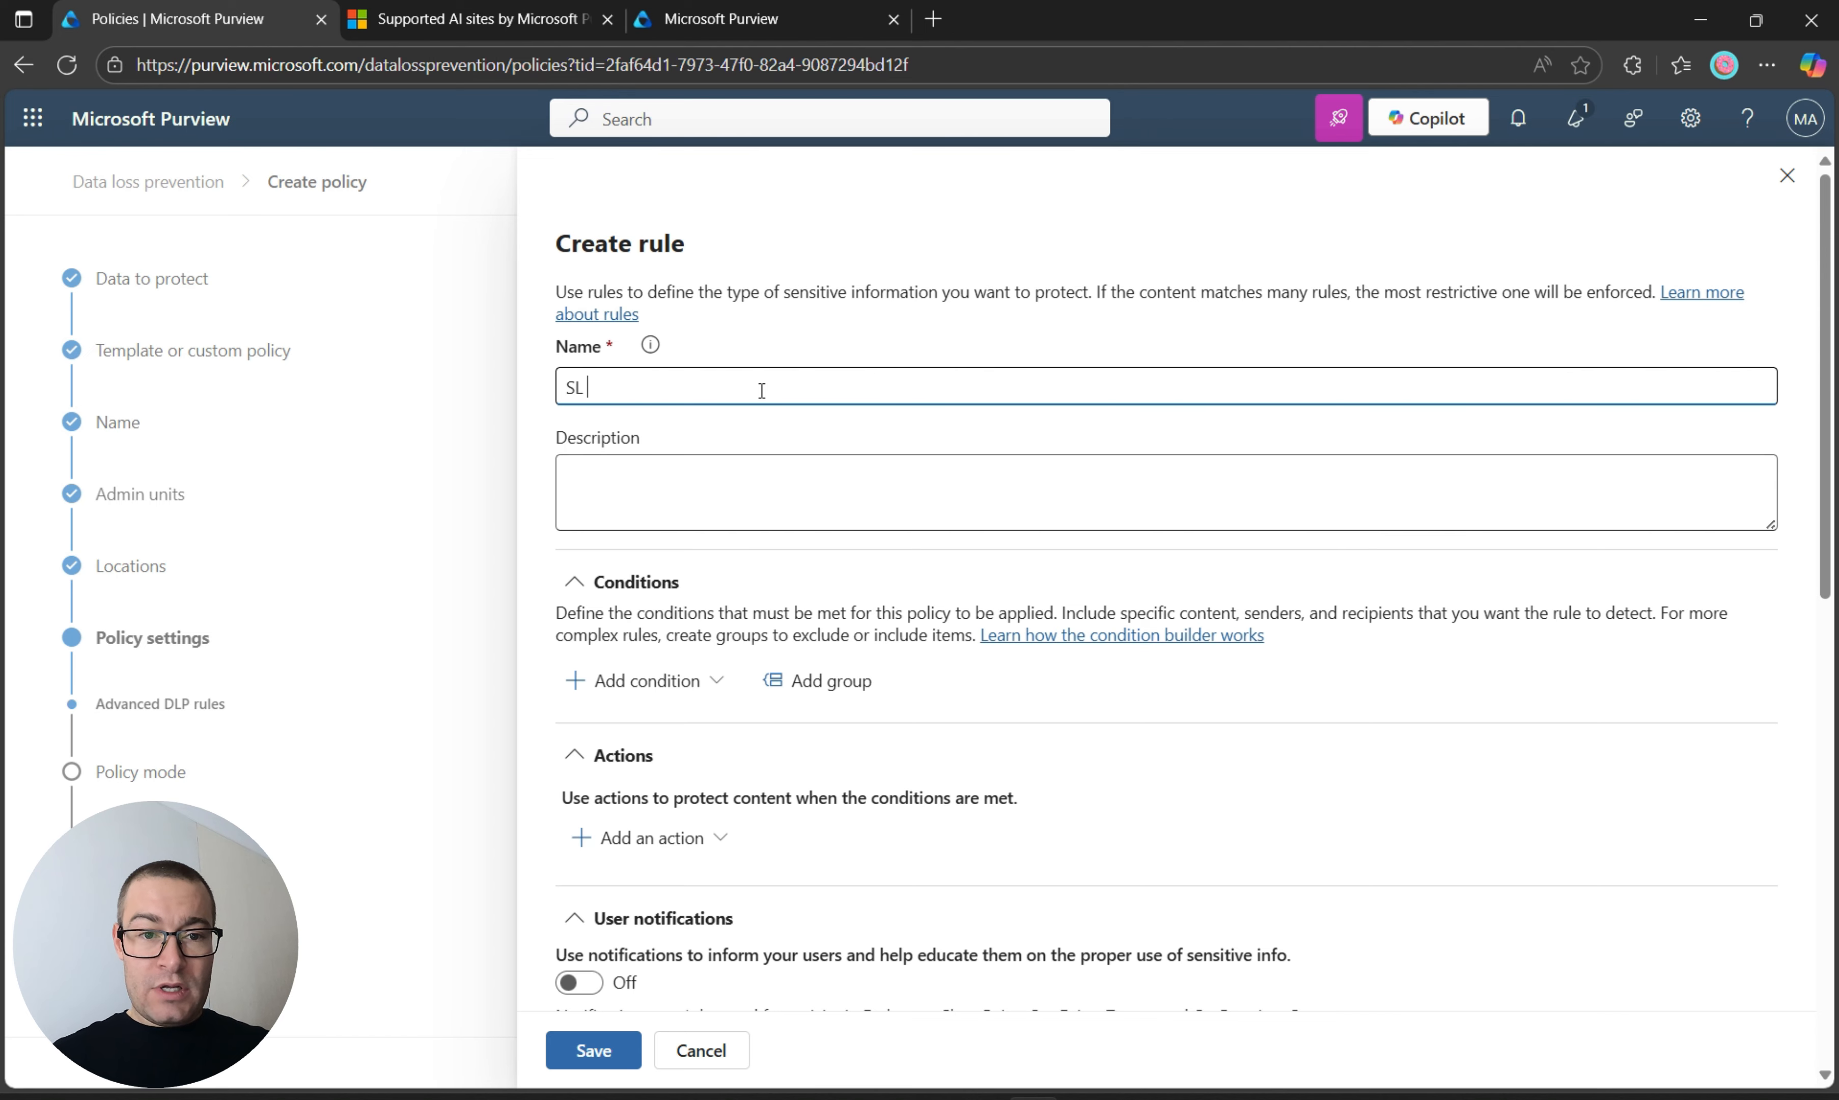
type(" Block AI Upload")
left_click(759, 468)
- Add a Content contains condition to the rule that matches all available sensitivity labels, and collapse the condition
left_click(652, 685)
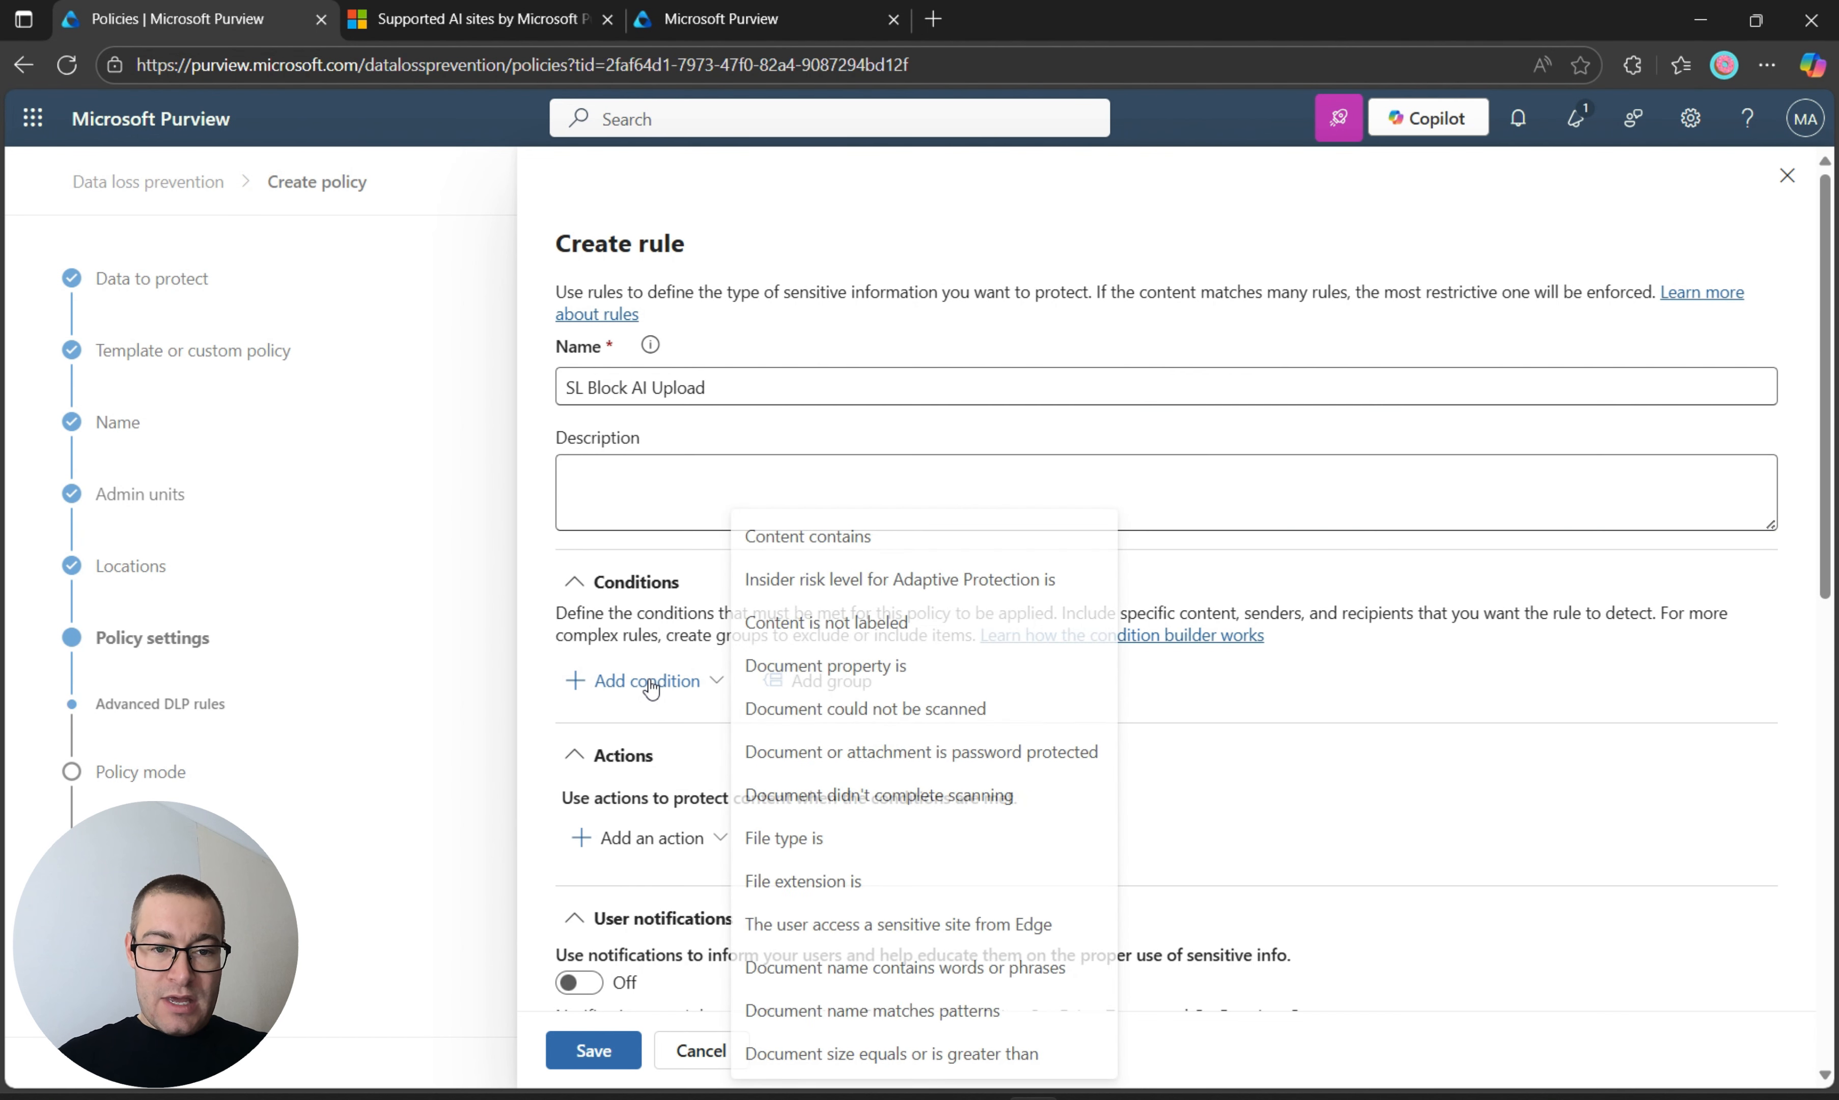
left_click(945, 549)
left_click(641, 872)
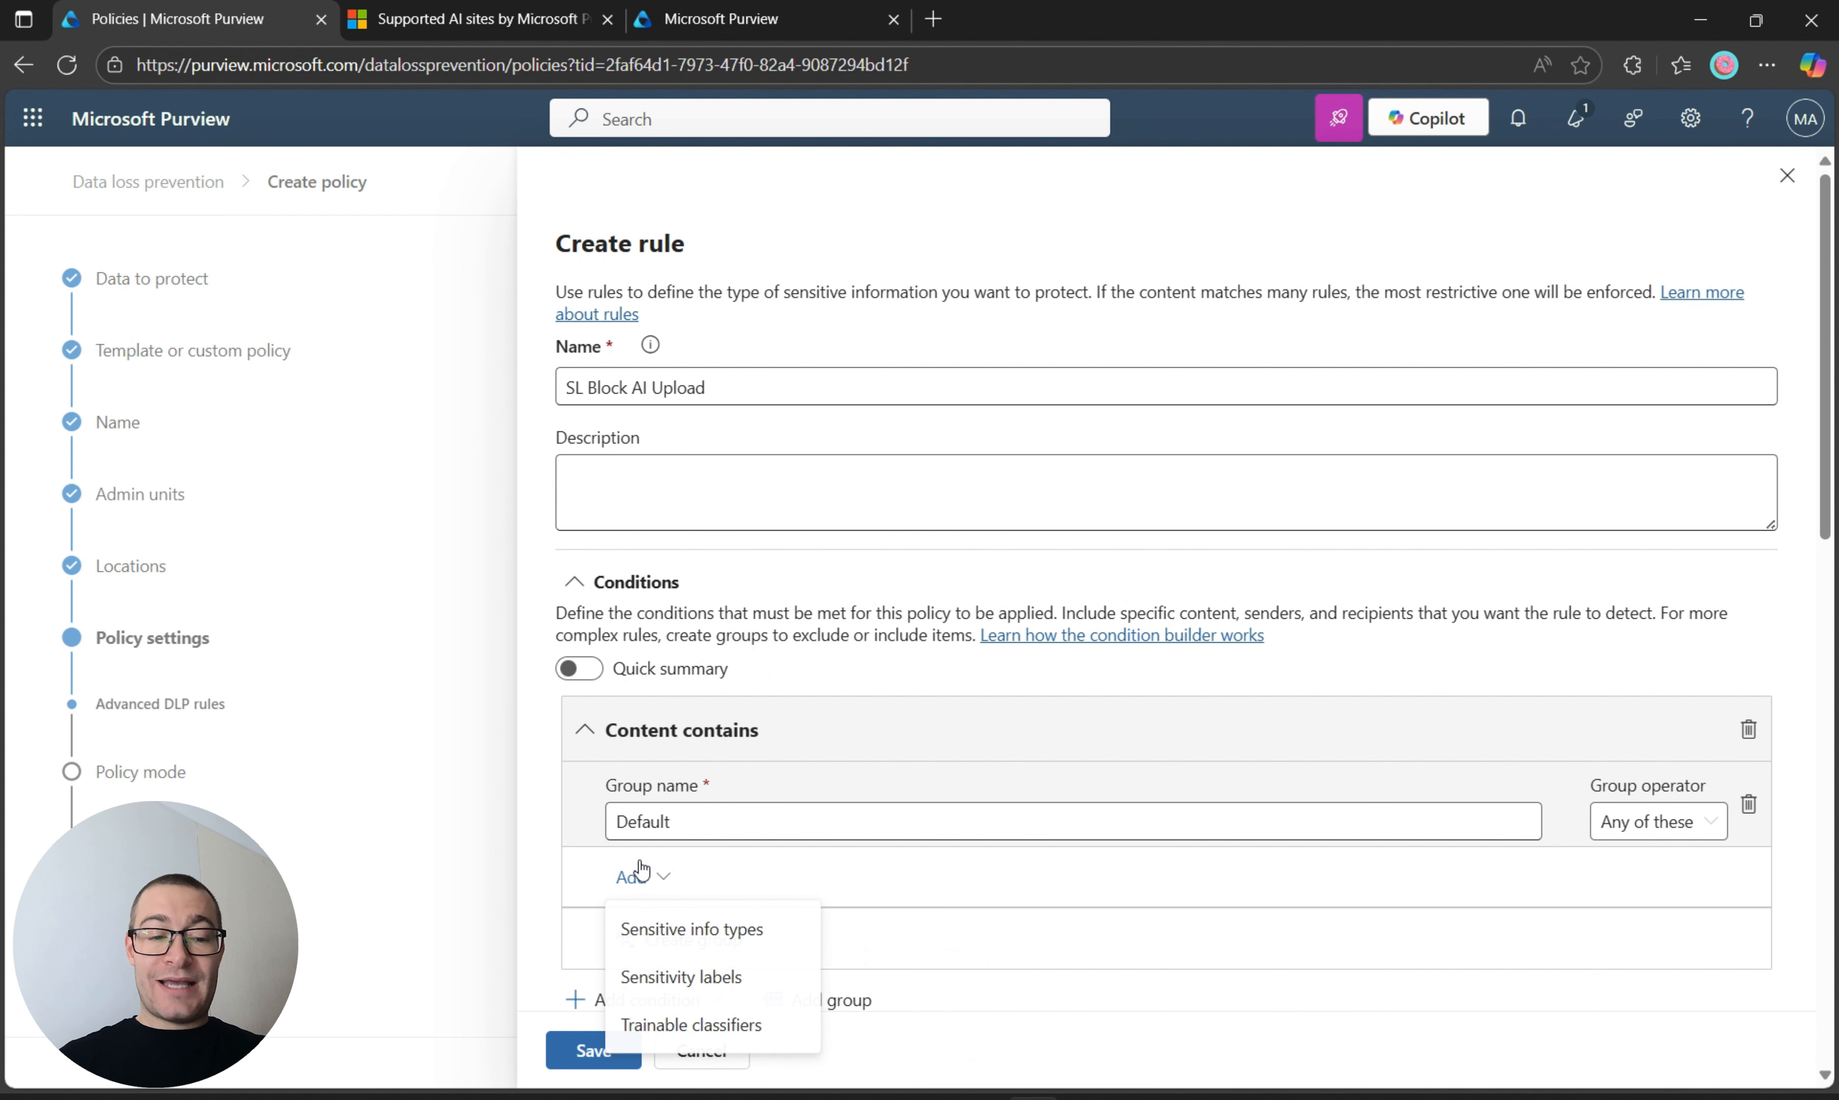
left_click(714, 977)
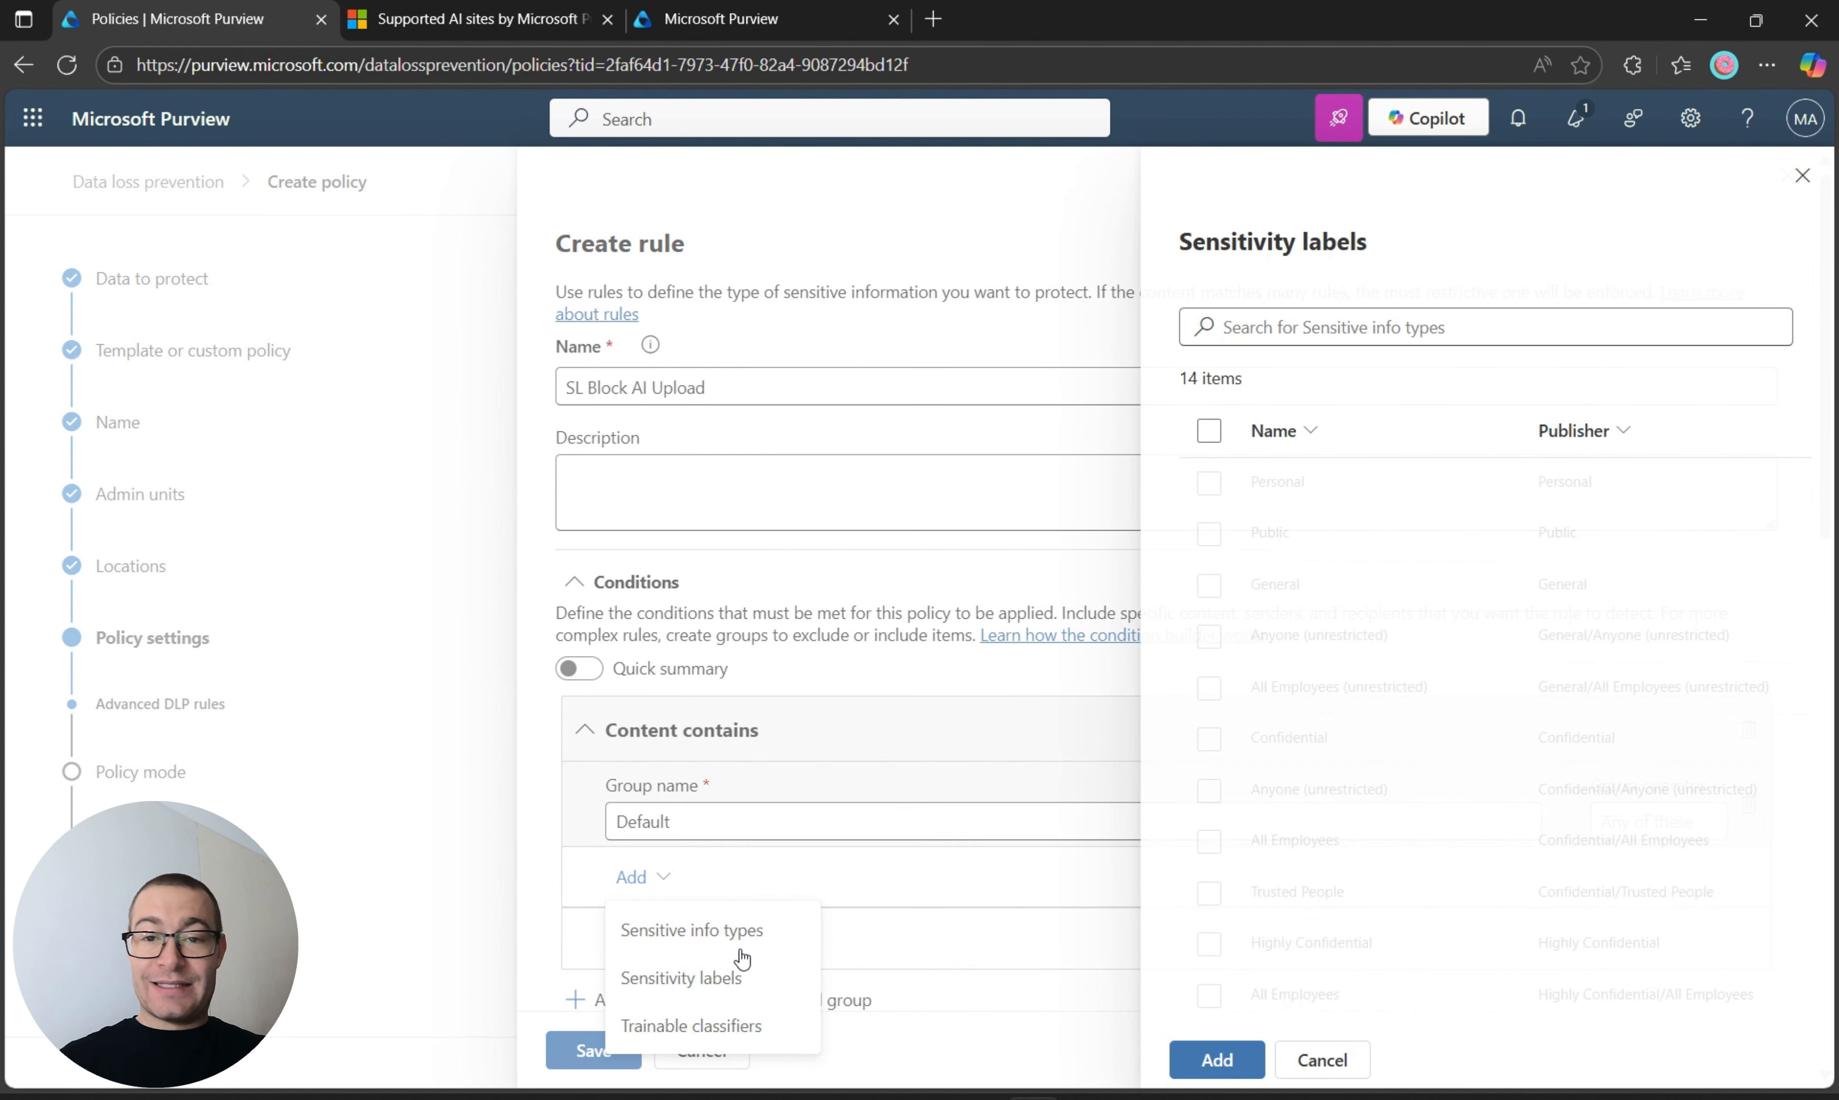
left_click(1194, 431)
scroll(1355, 726, "down", 2)
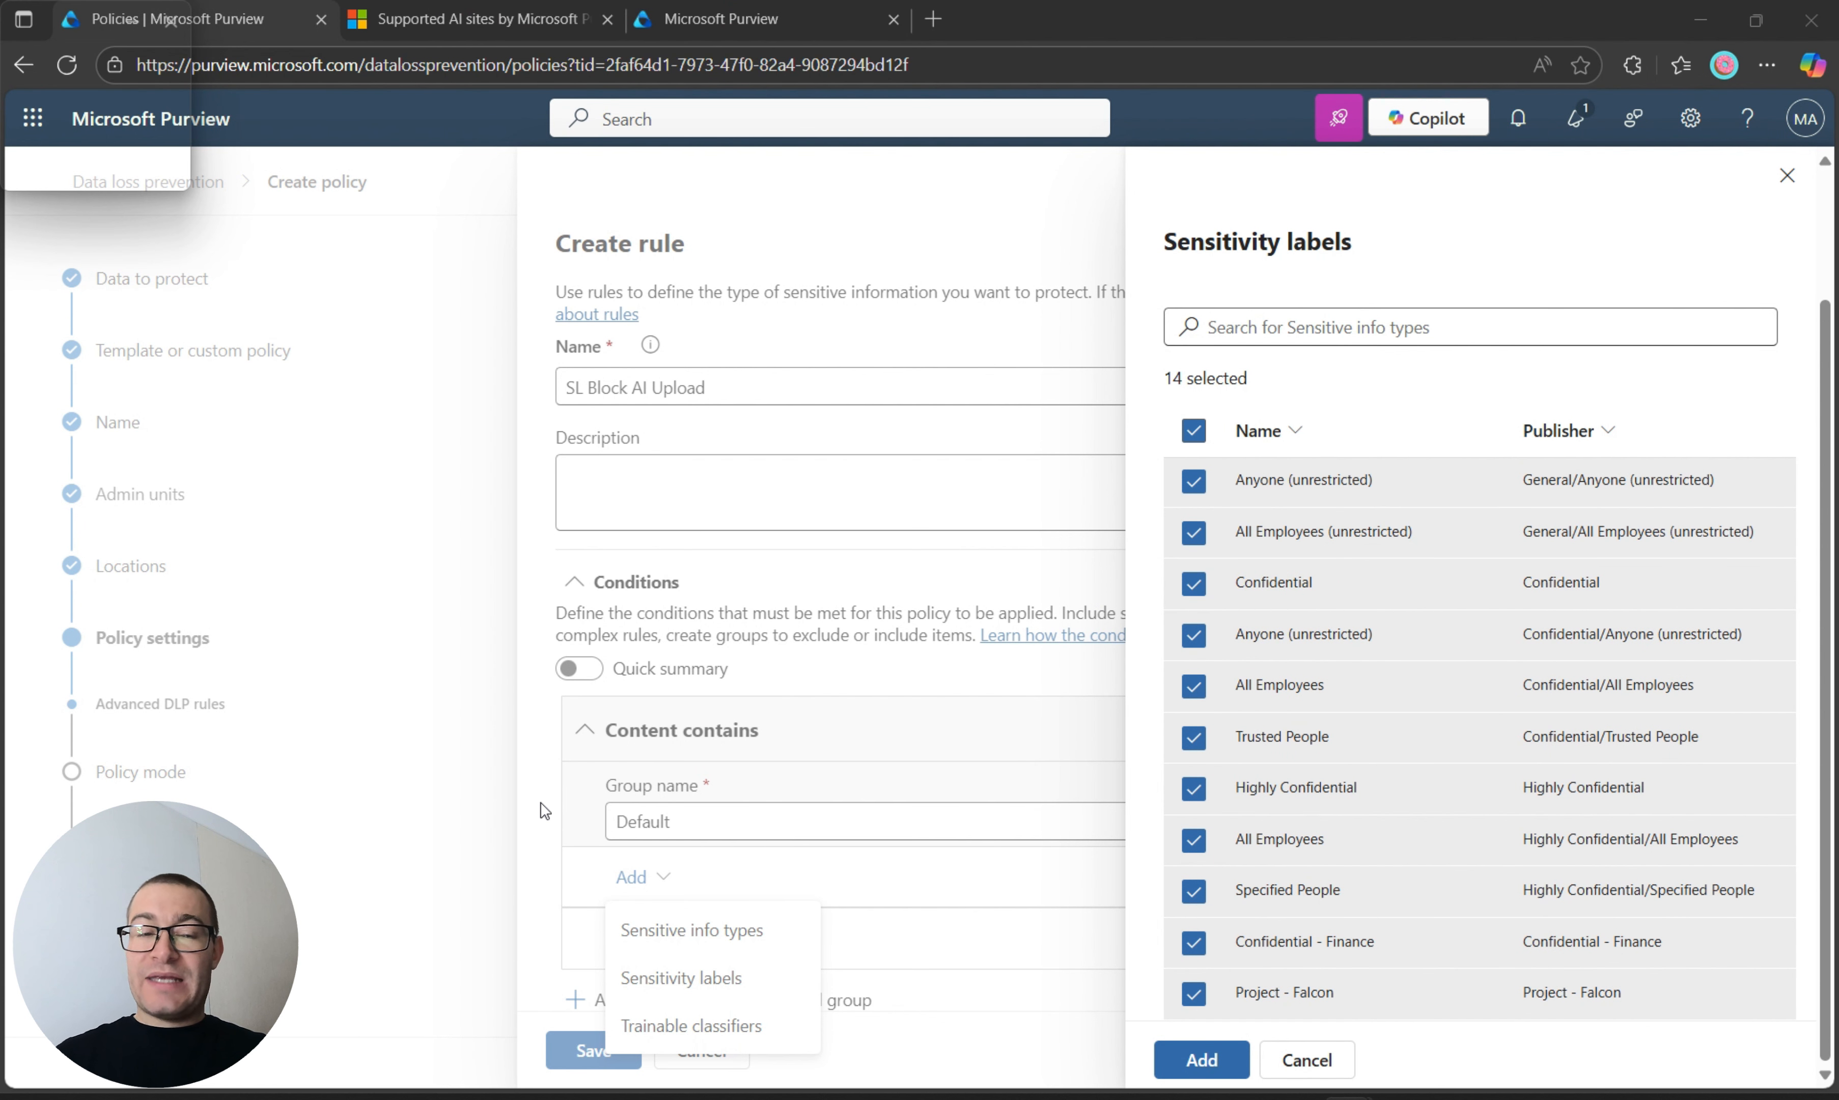
left_click(1205, 1059)
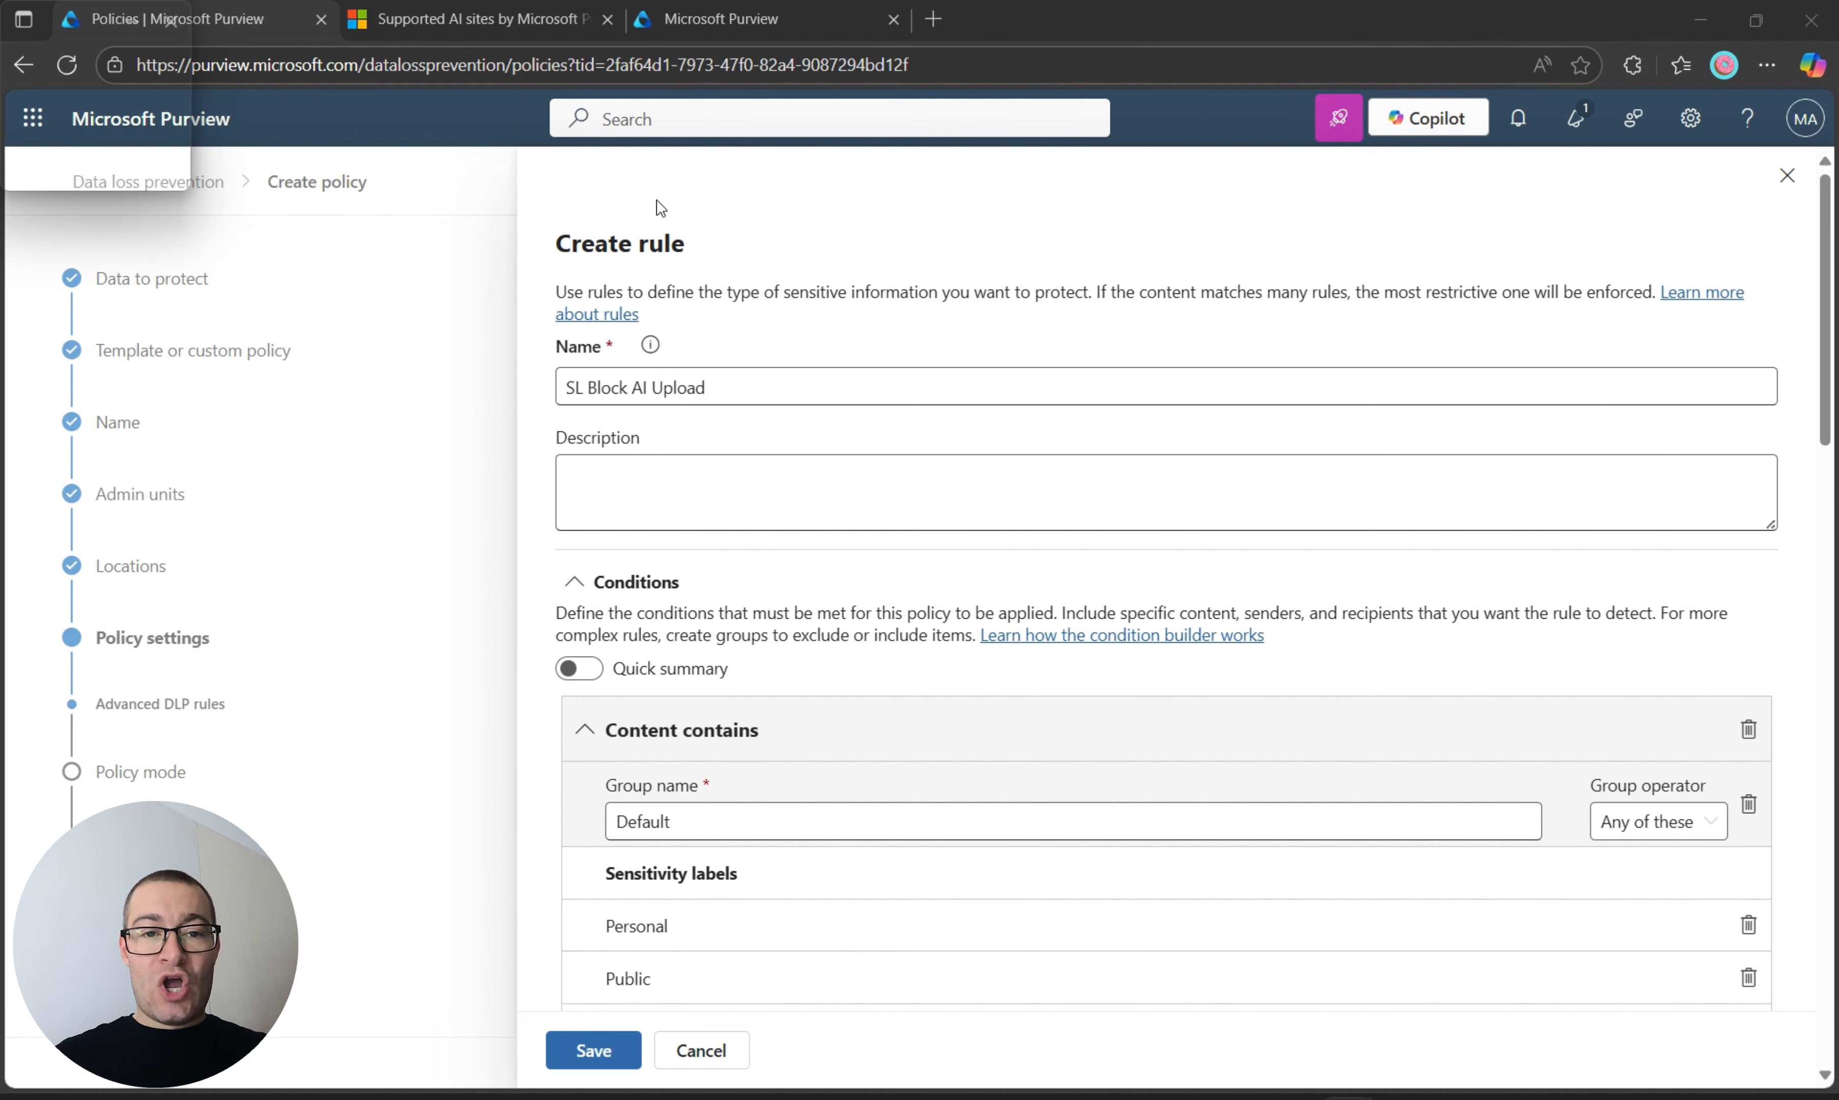
left_click(866, 463)
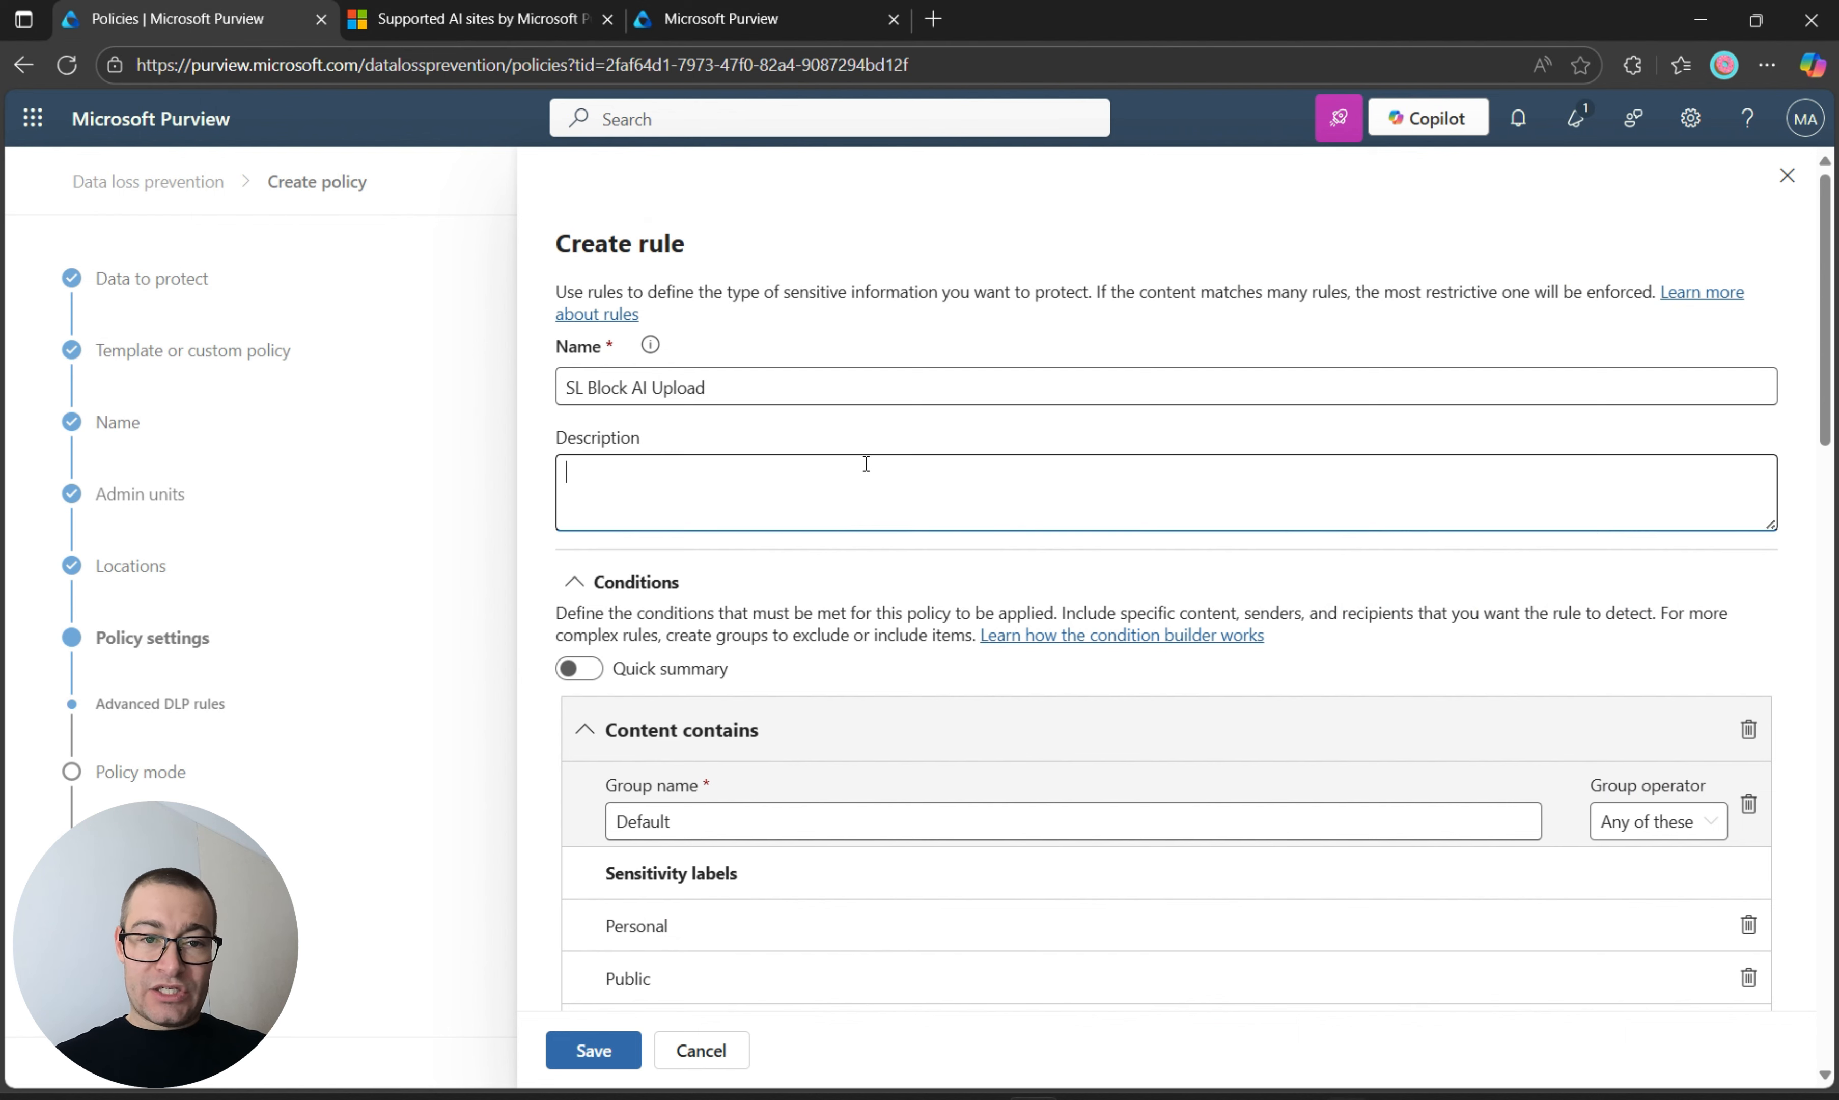
scroll(866, 872, "down", 4)
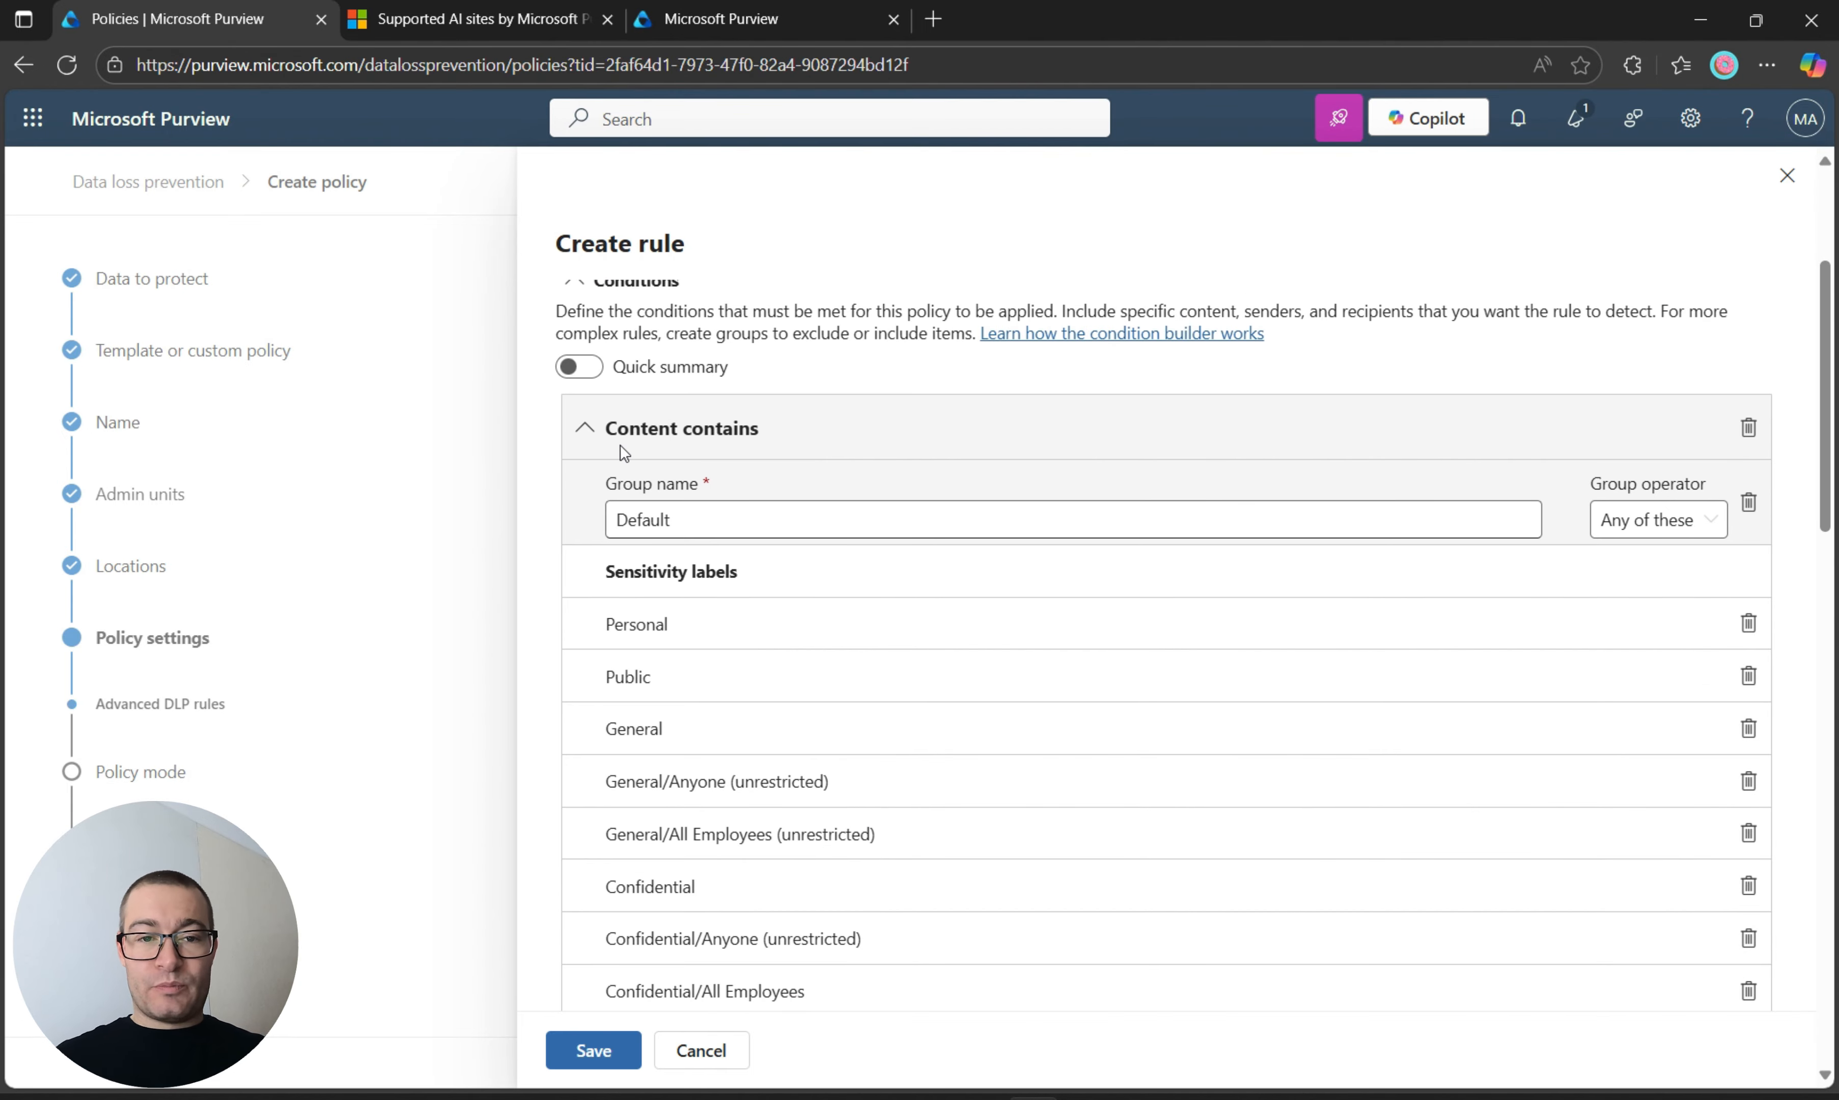
left_click(586, 479)
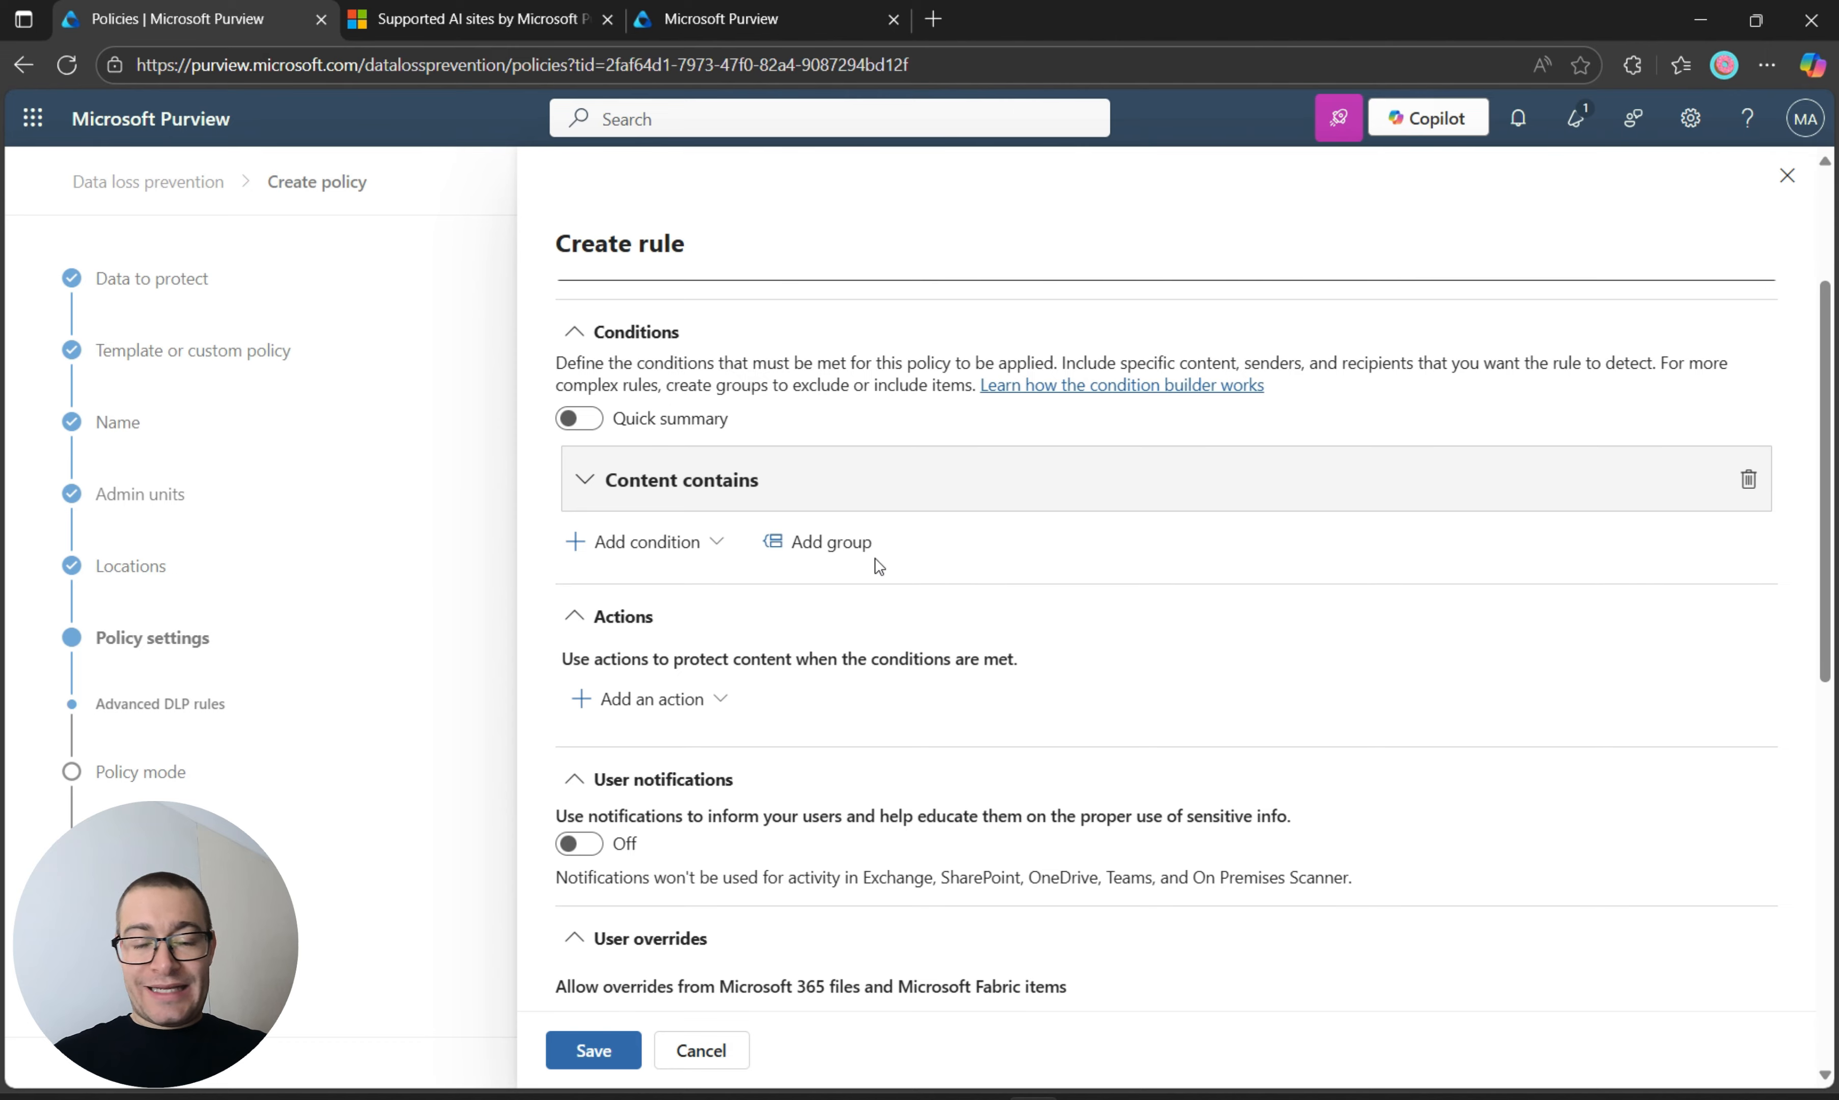
- Add the "Audit or restrict activities on devices" action to the rule
scroll(732, 534, "down", 1)
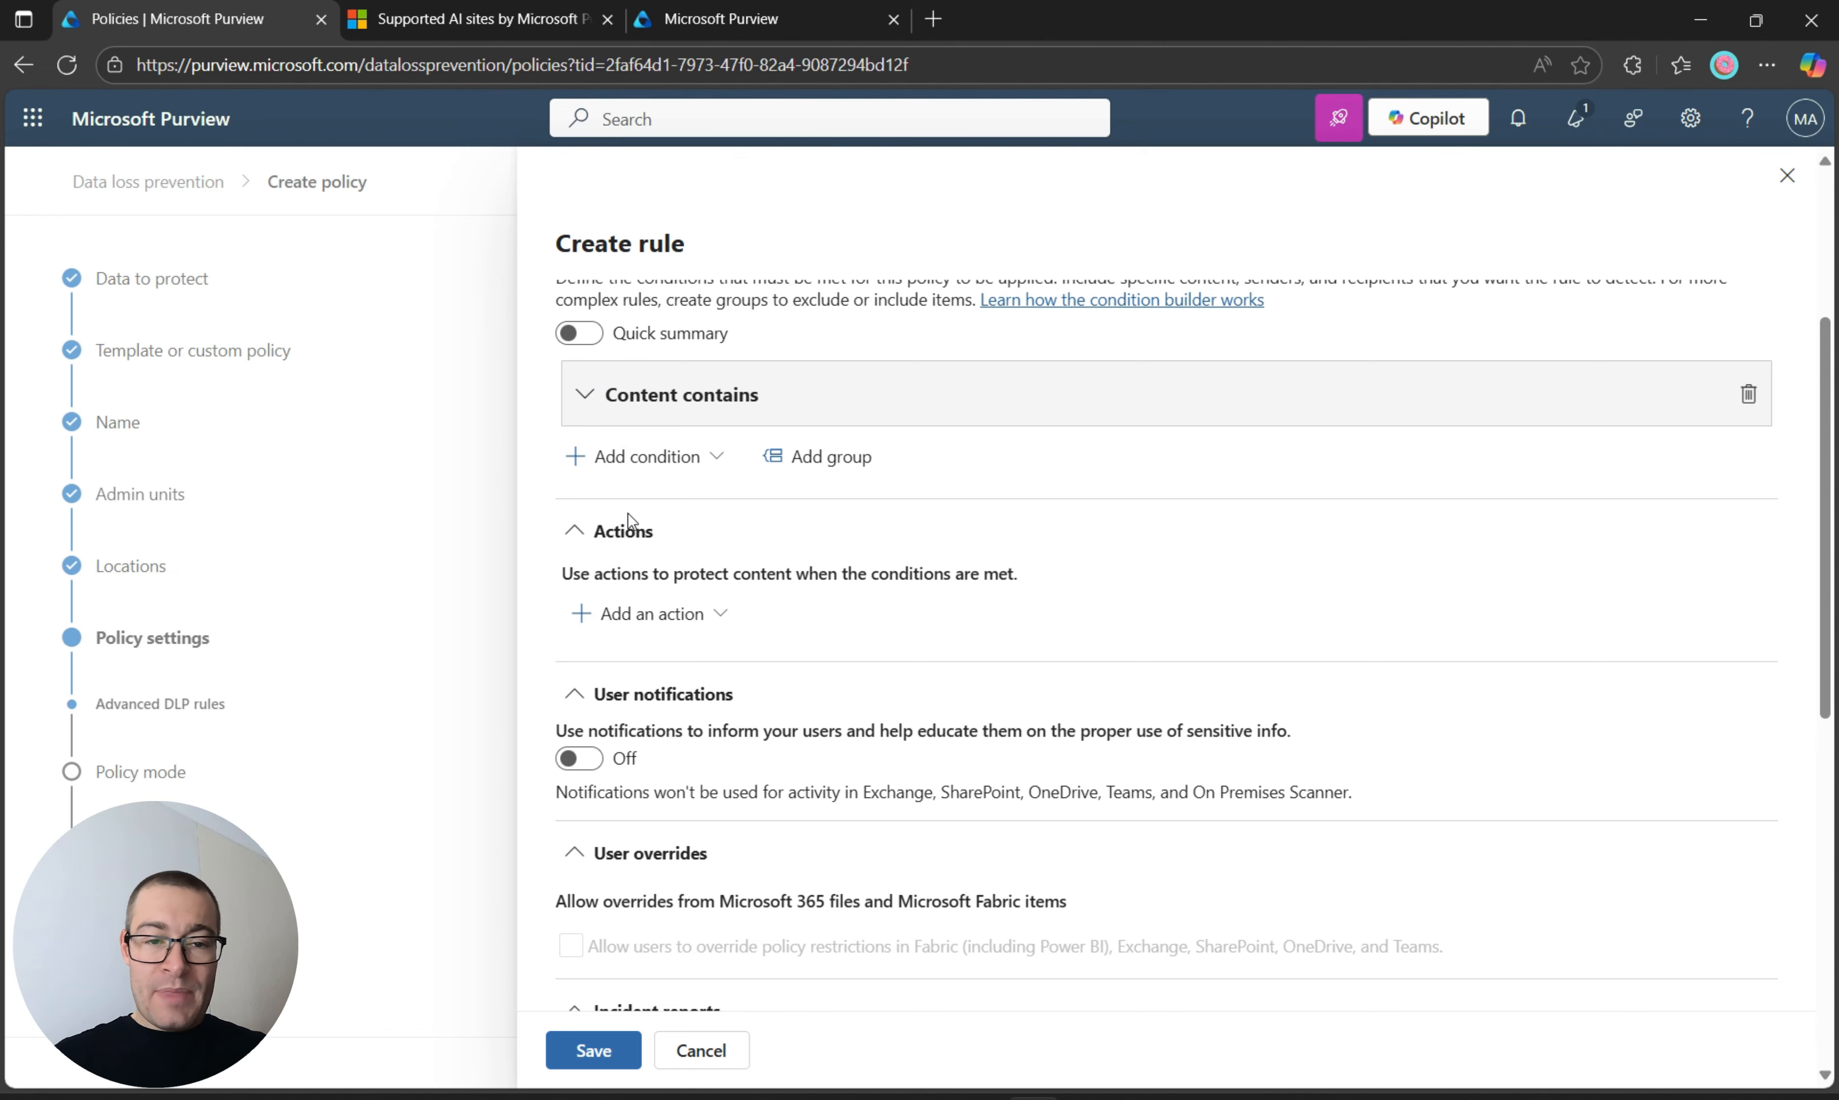
left_click(664, 630)
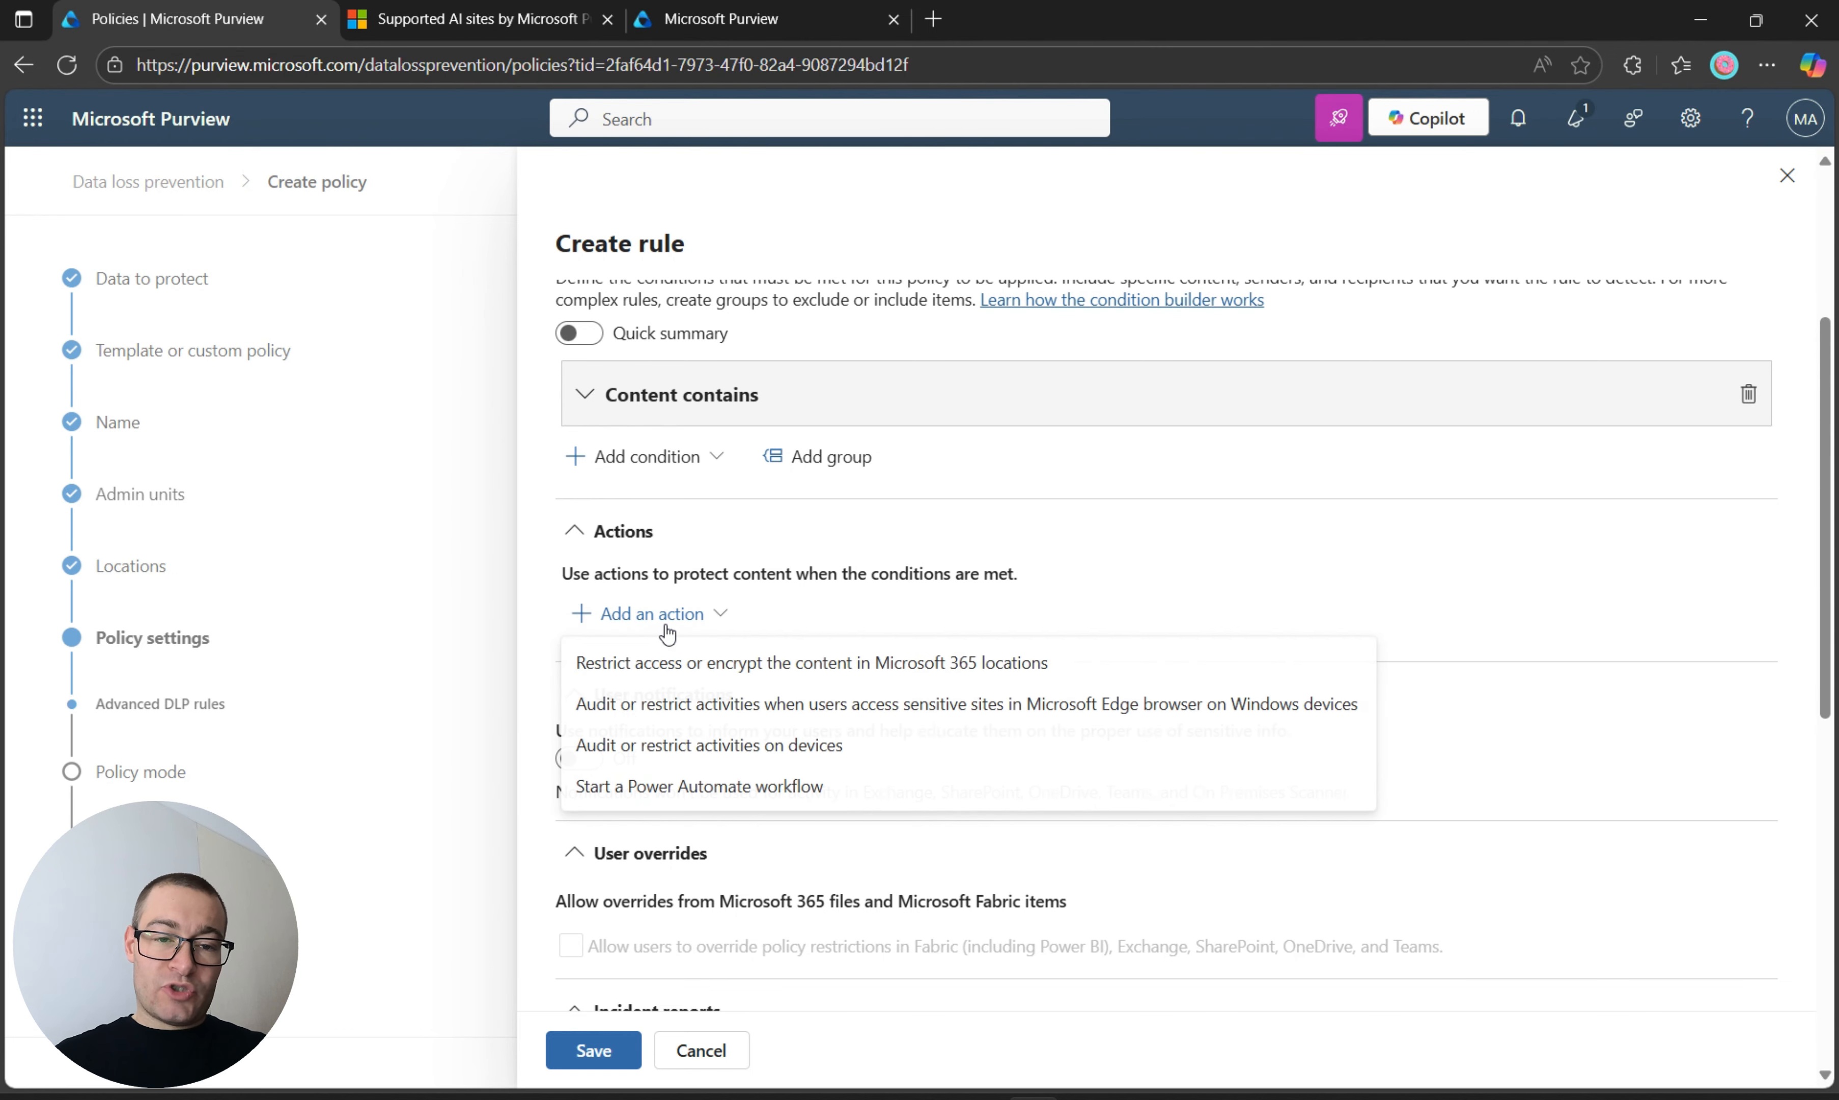
left_click(825, 746)
- Disable the Access by restricted apps restriction and set file activities for all apps to "Don't restrict file activity"
scroll(1129, 560, "up", 8)
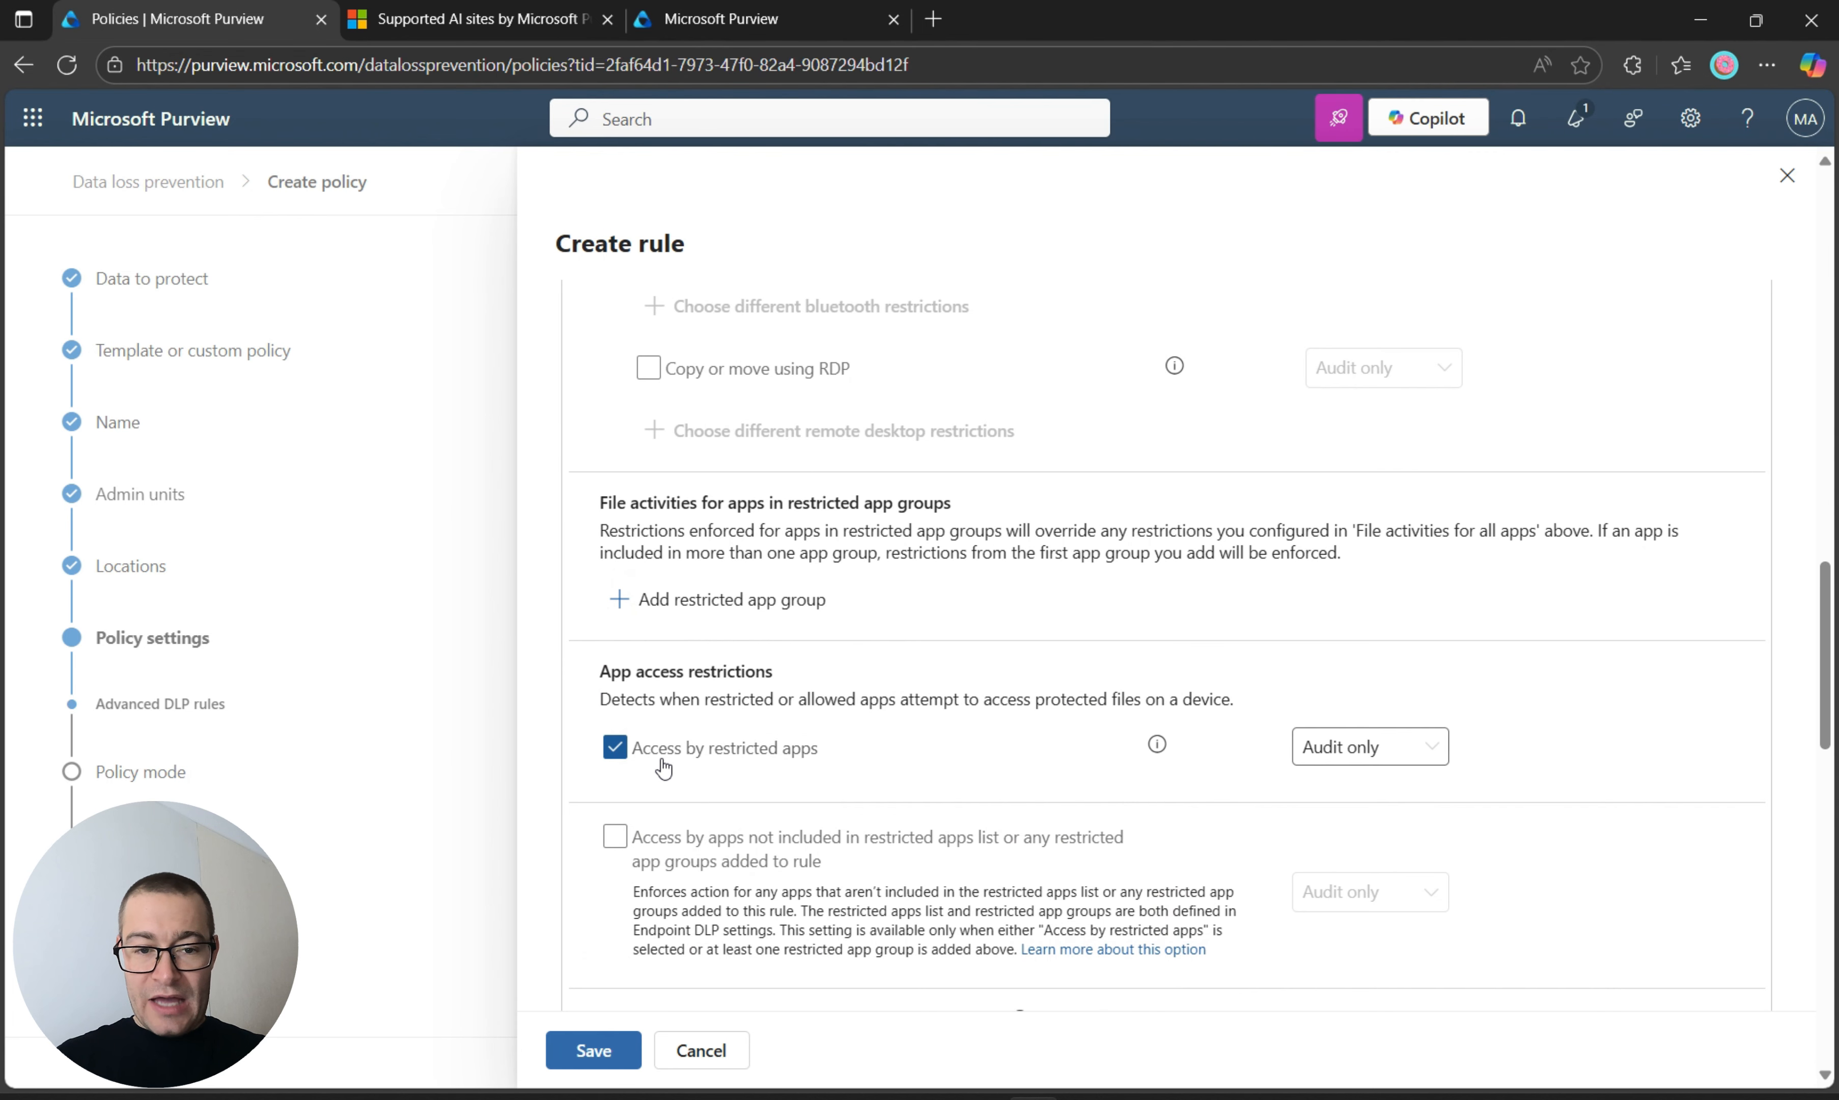
left_click(615, 747)
scroll(1182, 631, "up", 8)
scroll(1182, 630, "up", 4)
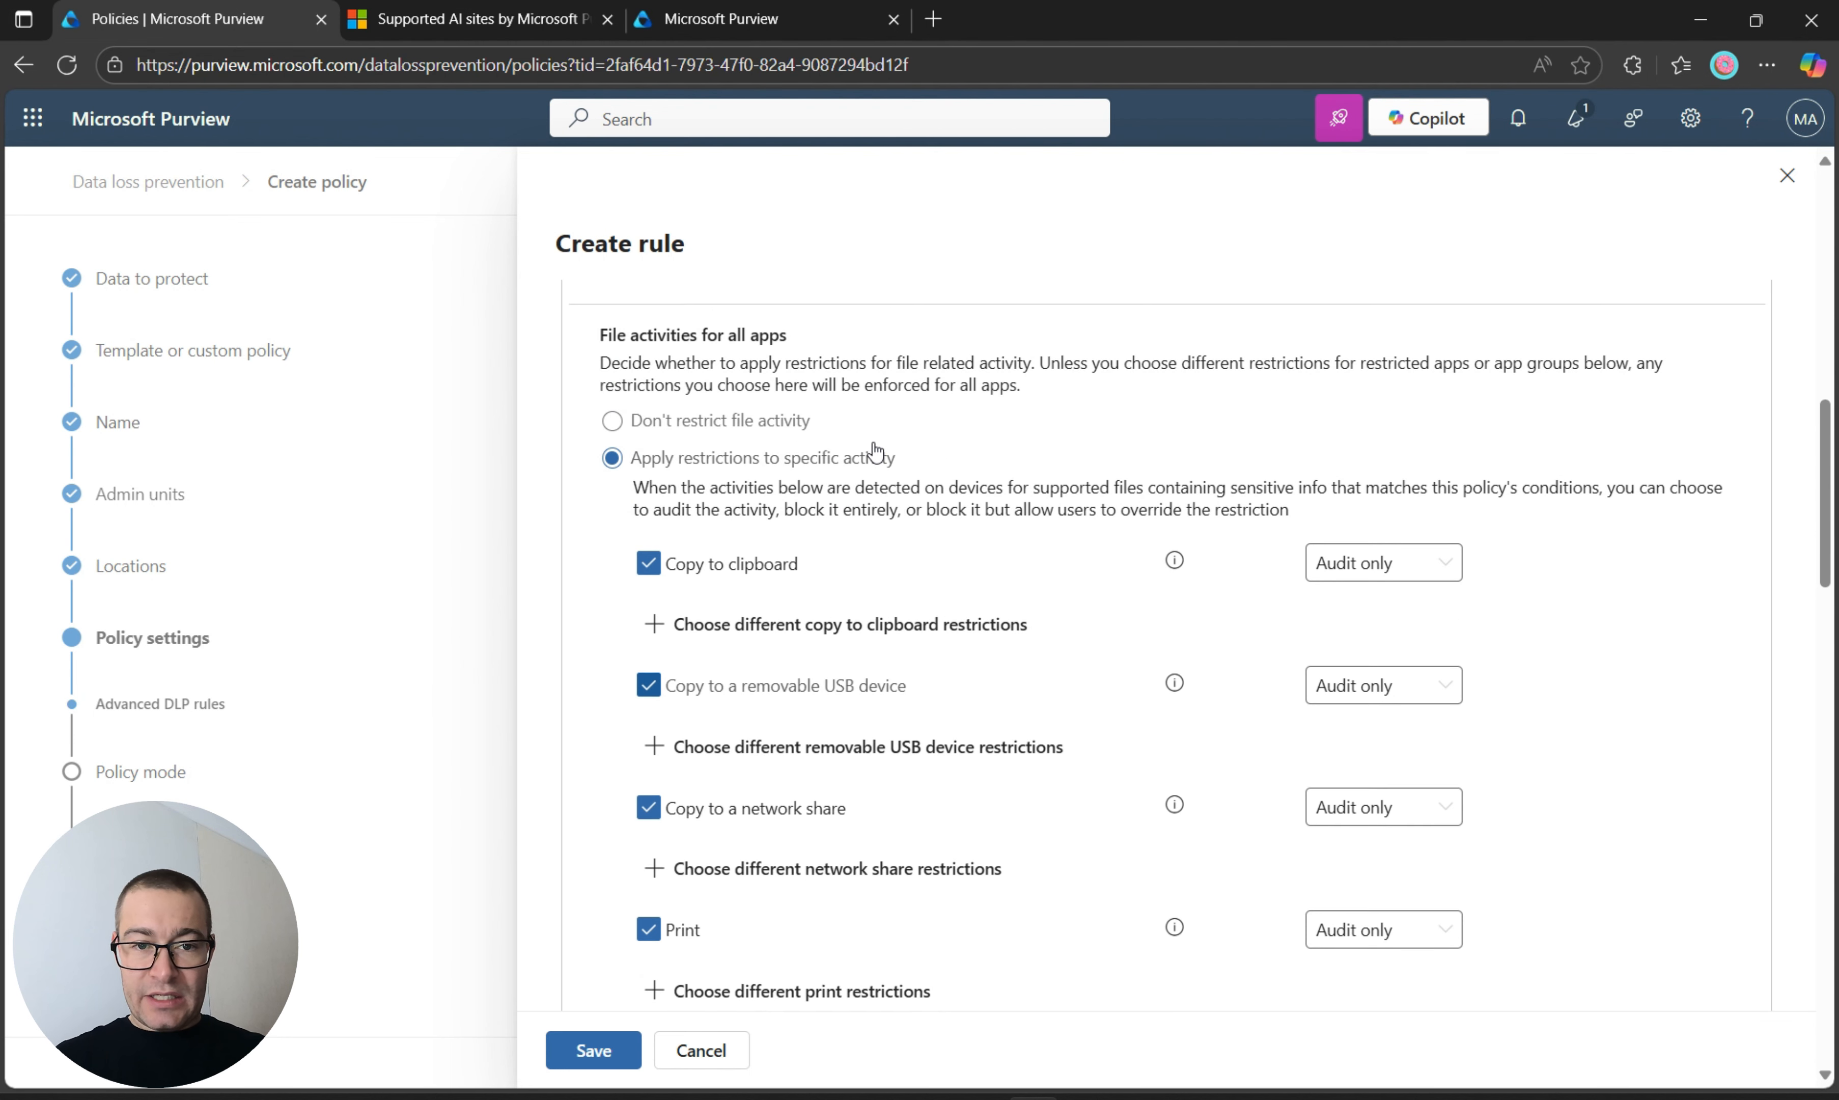
left_click(704, 486)
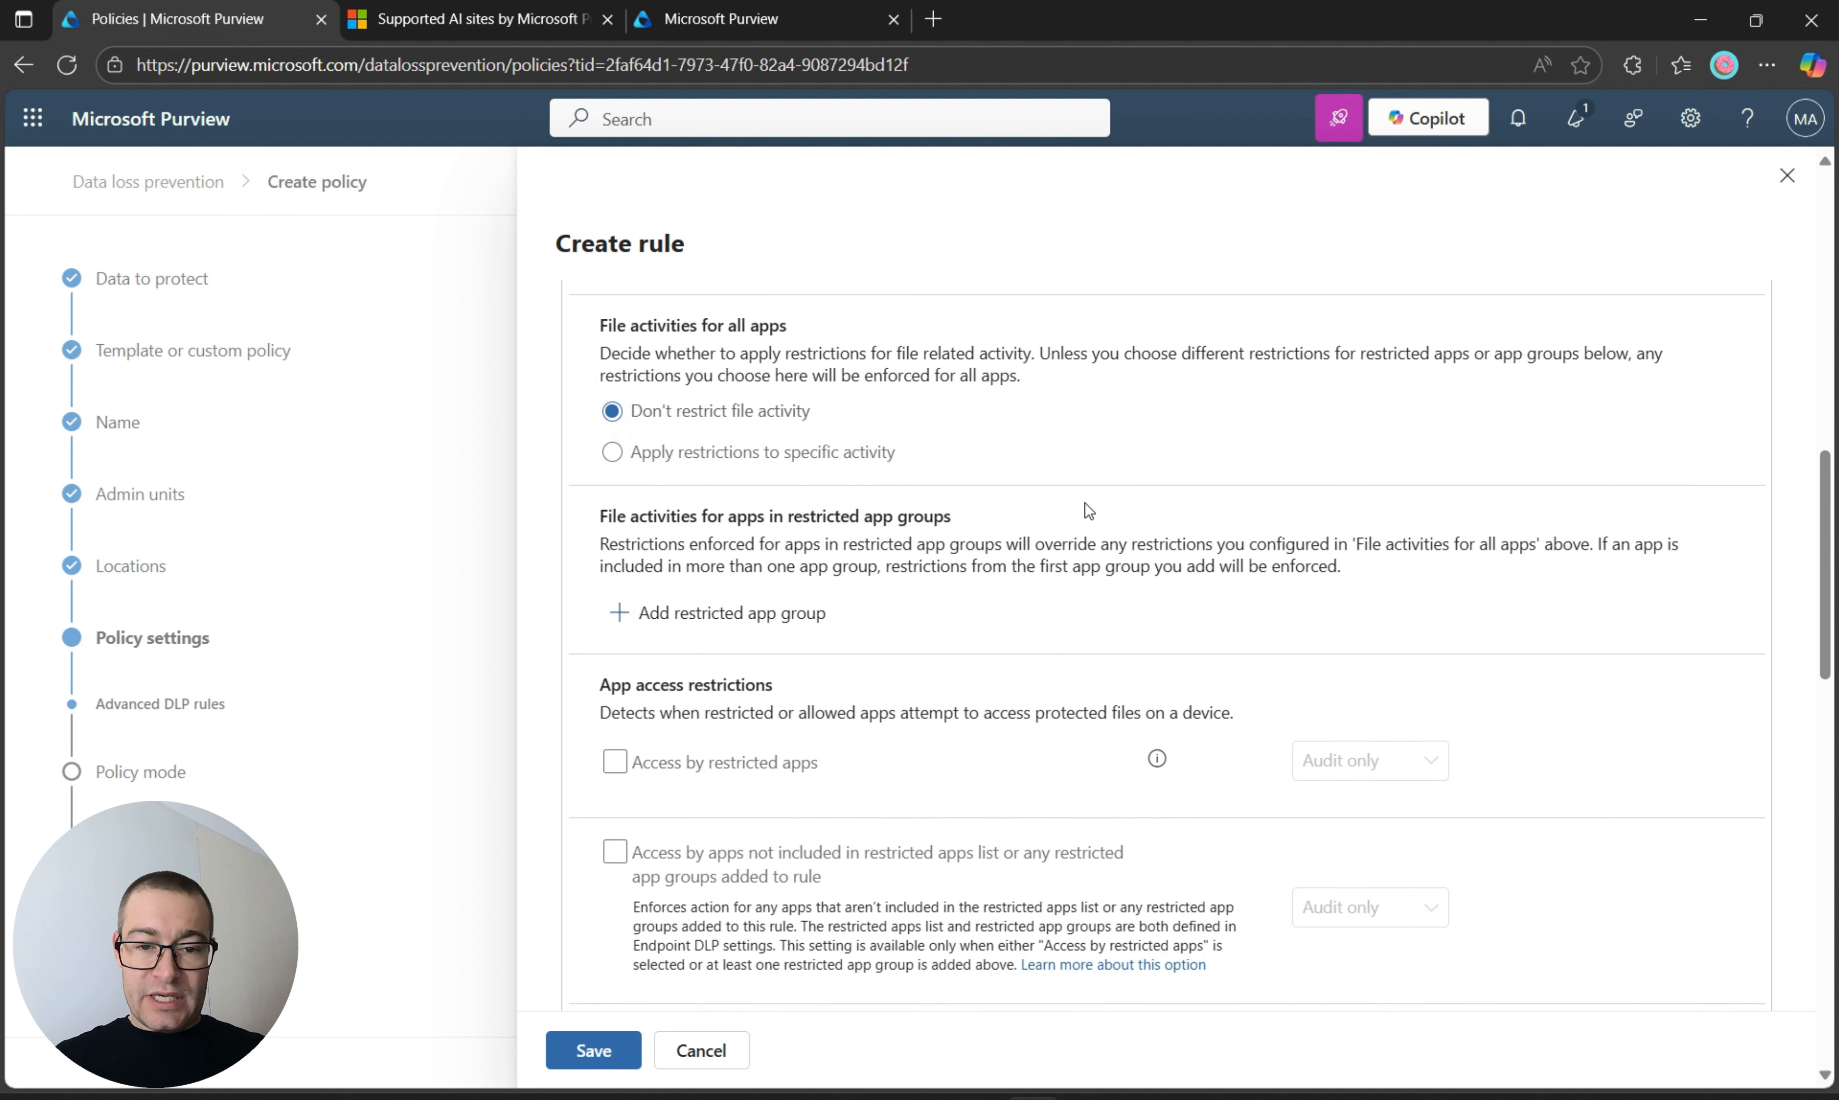
- Set uploads to a restricted cloud service domain or access from unallowed browsers to Block
scroll(1084, 510, "up", 6)
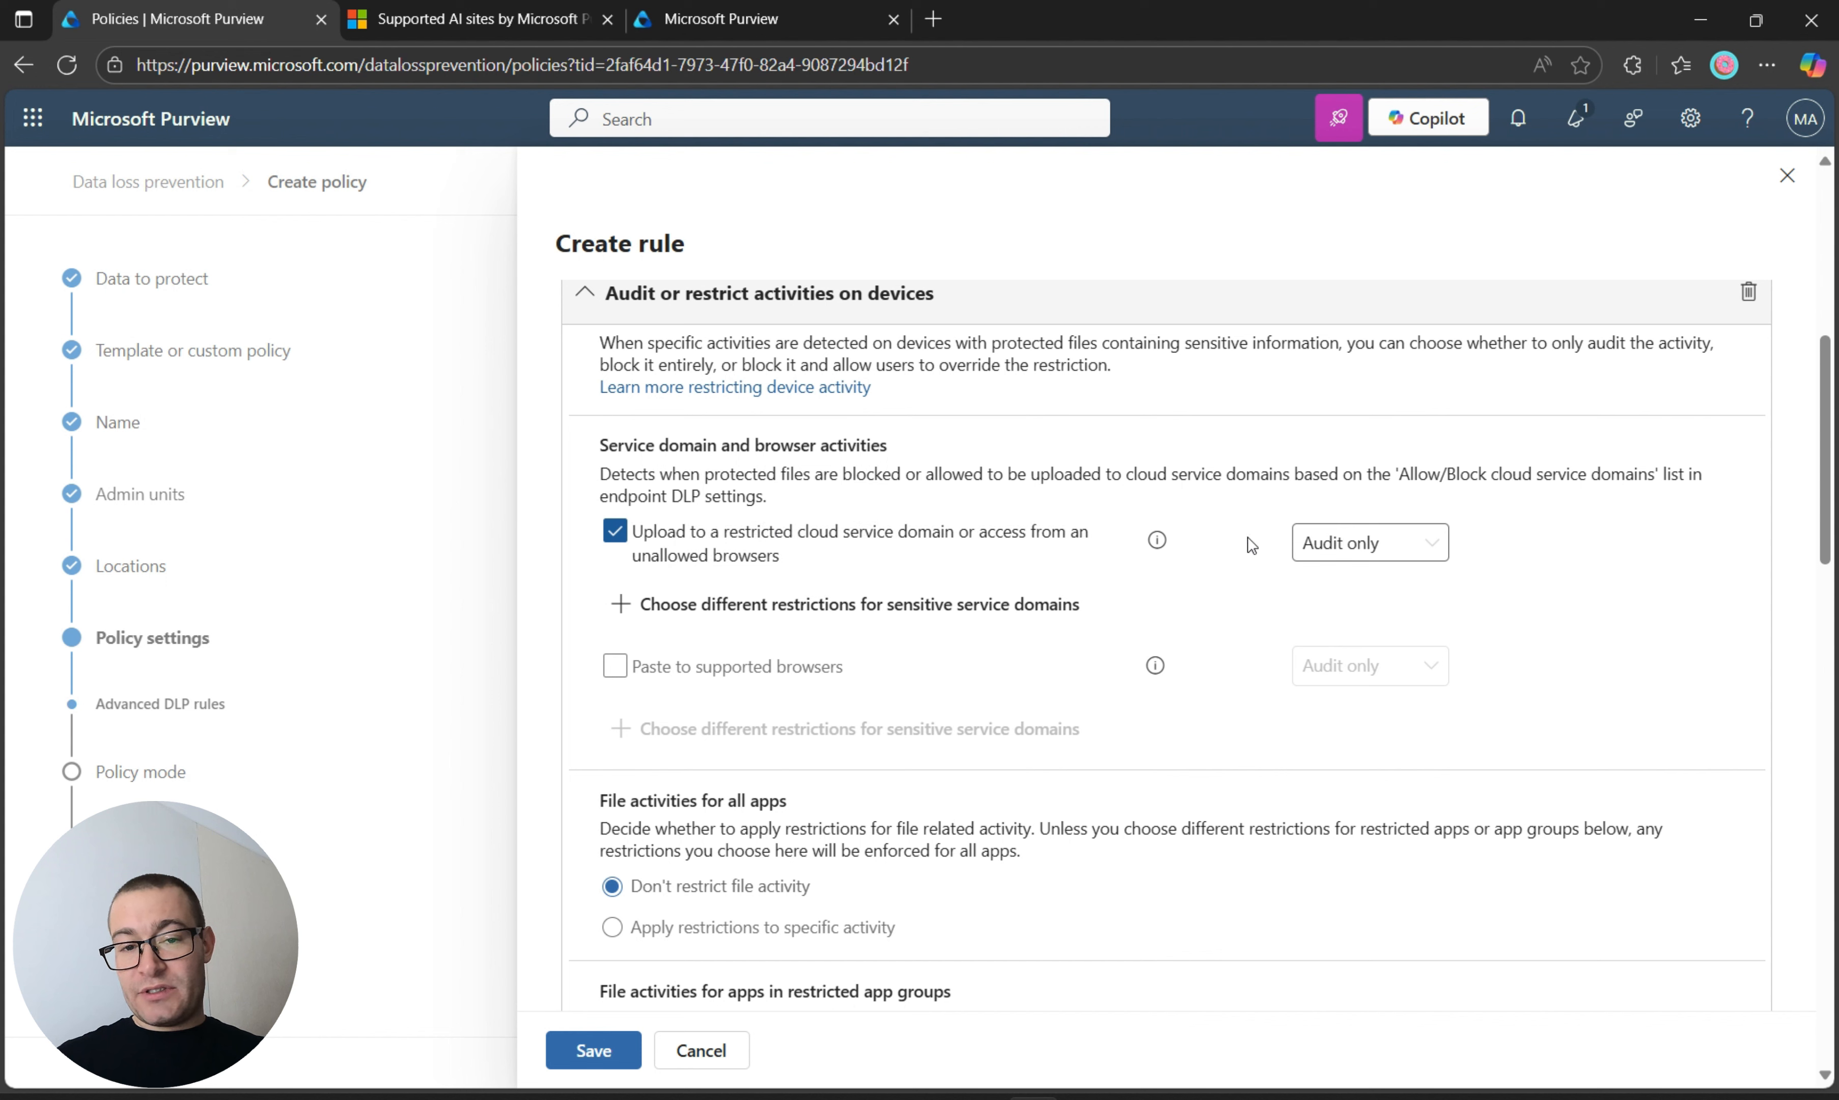
left_click(1382, 546)
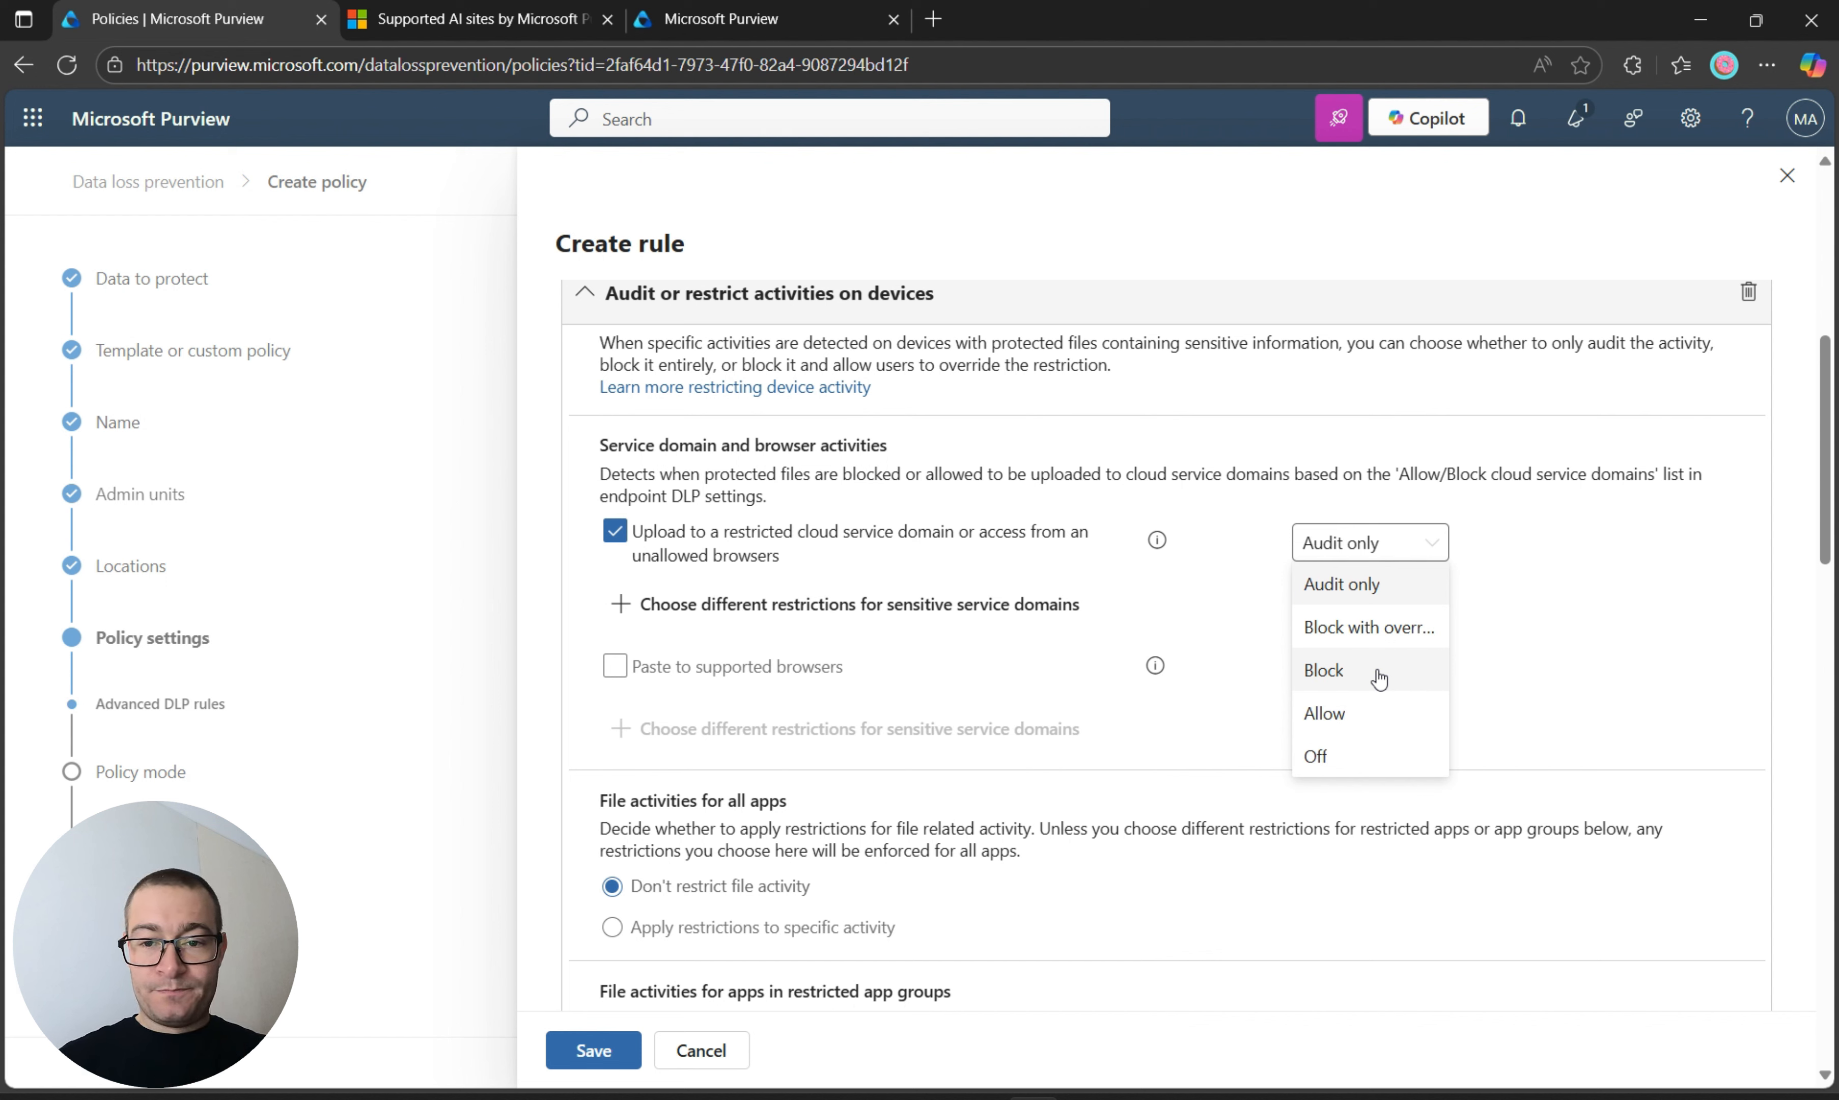
left_click(1379, 680)
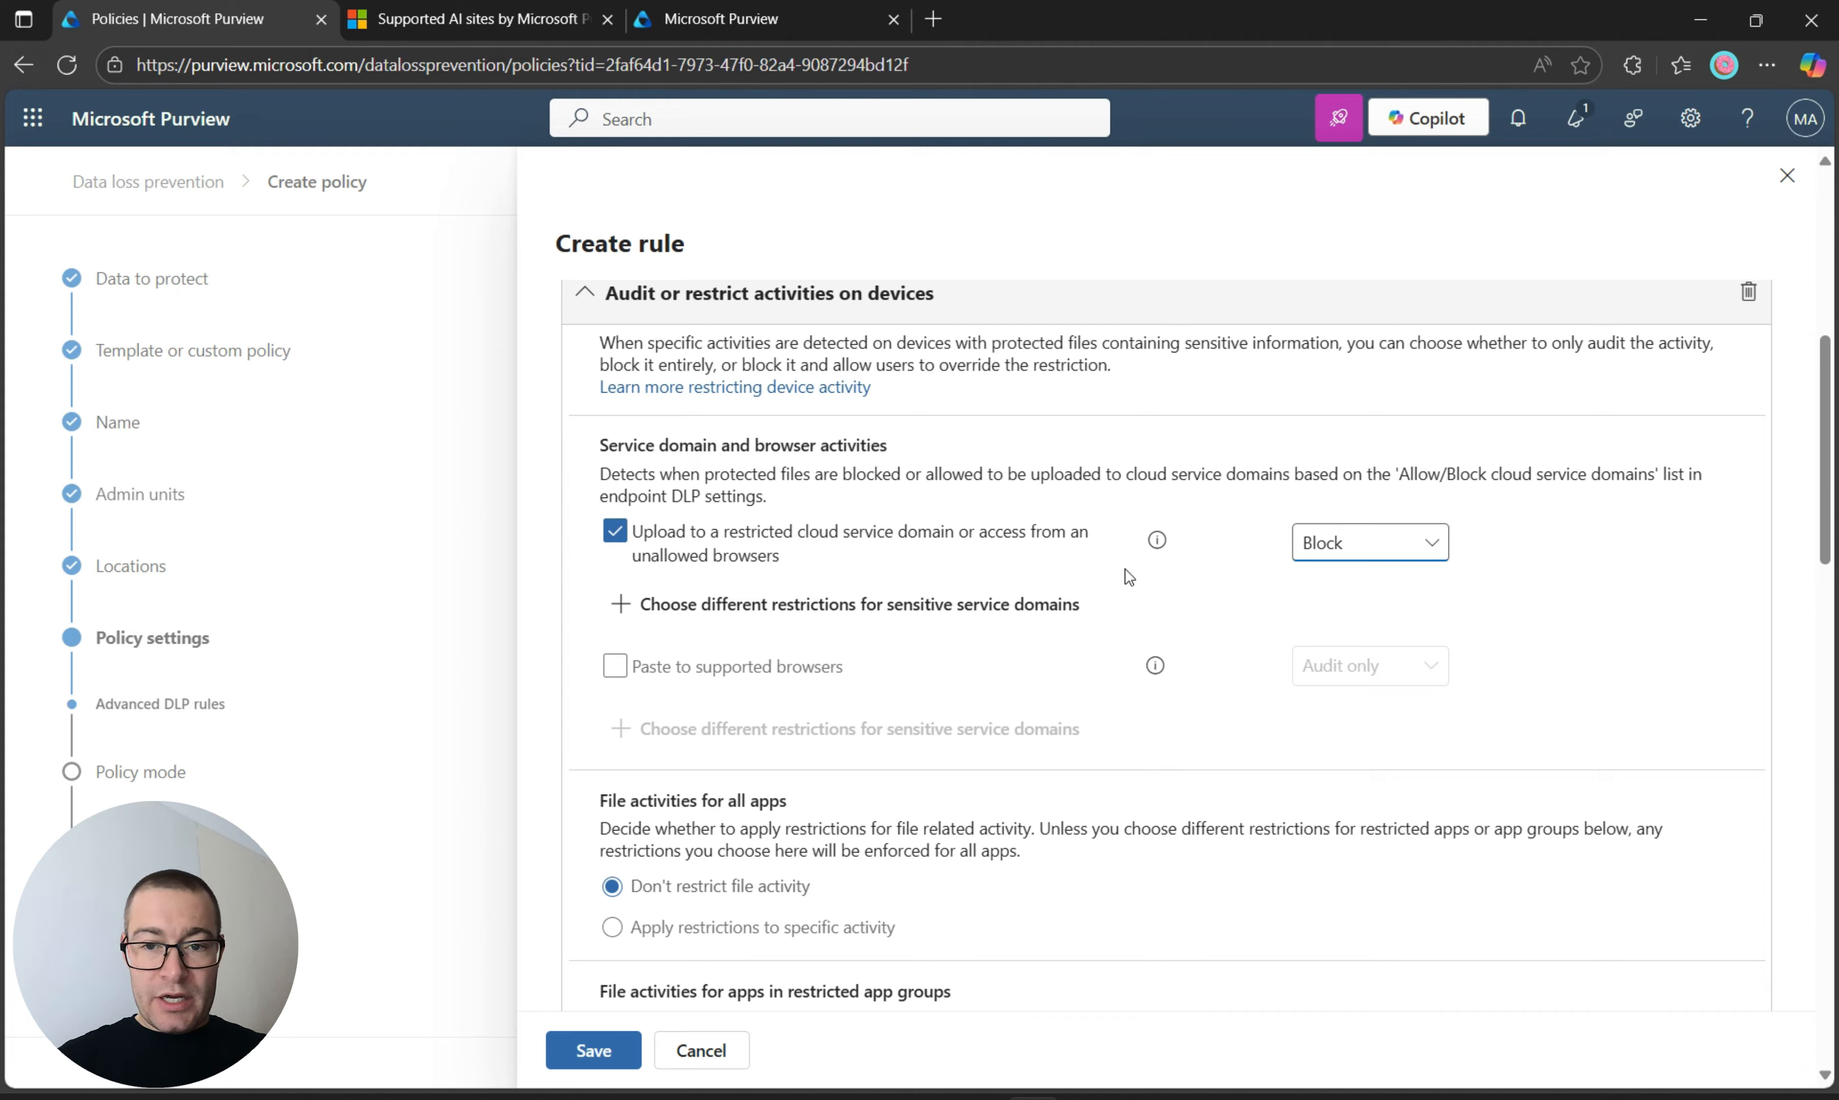
- Add the Generative AI Websites group as a sensitive service domain restriction for uploads, set its action to Block, and save the restriction
left_click(797, 612)
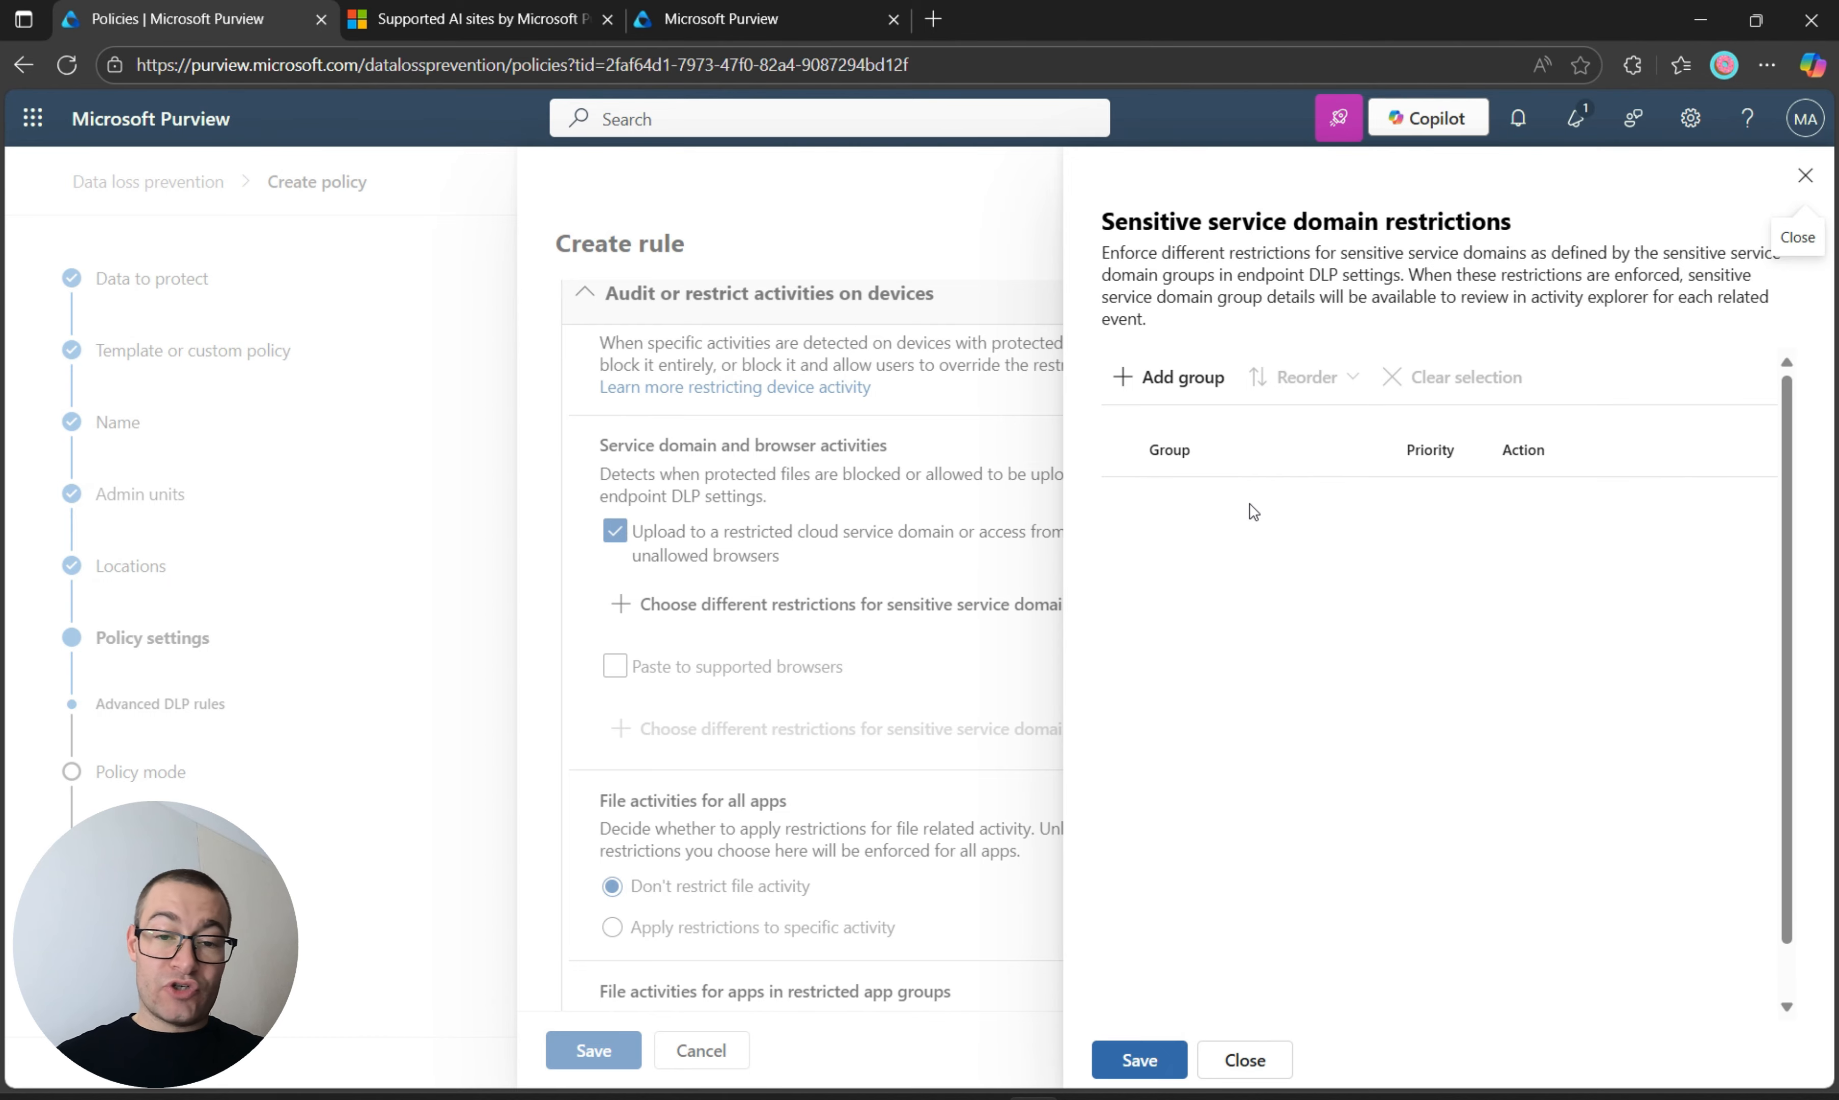
left_click(1180, 378)
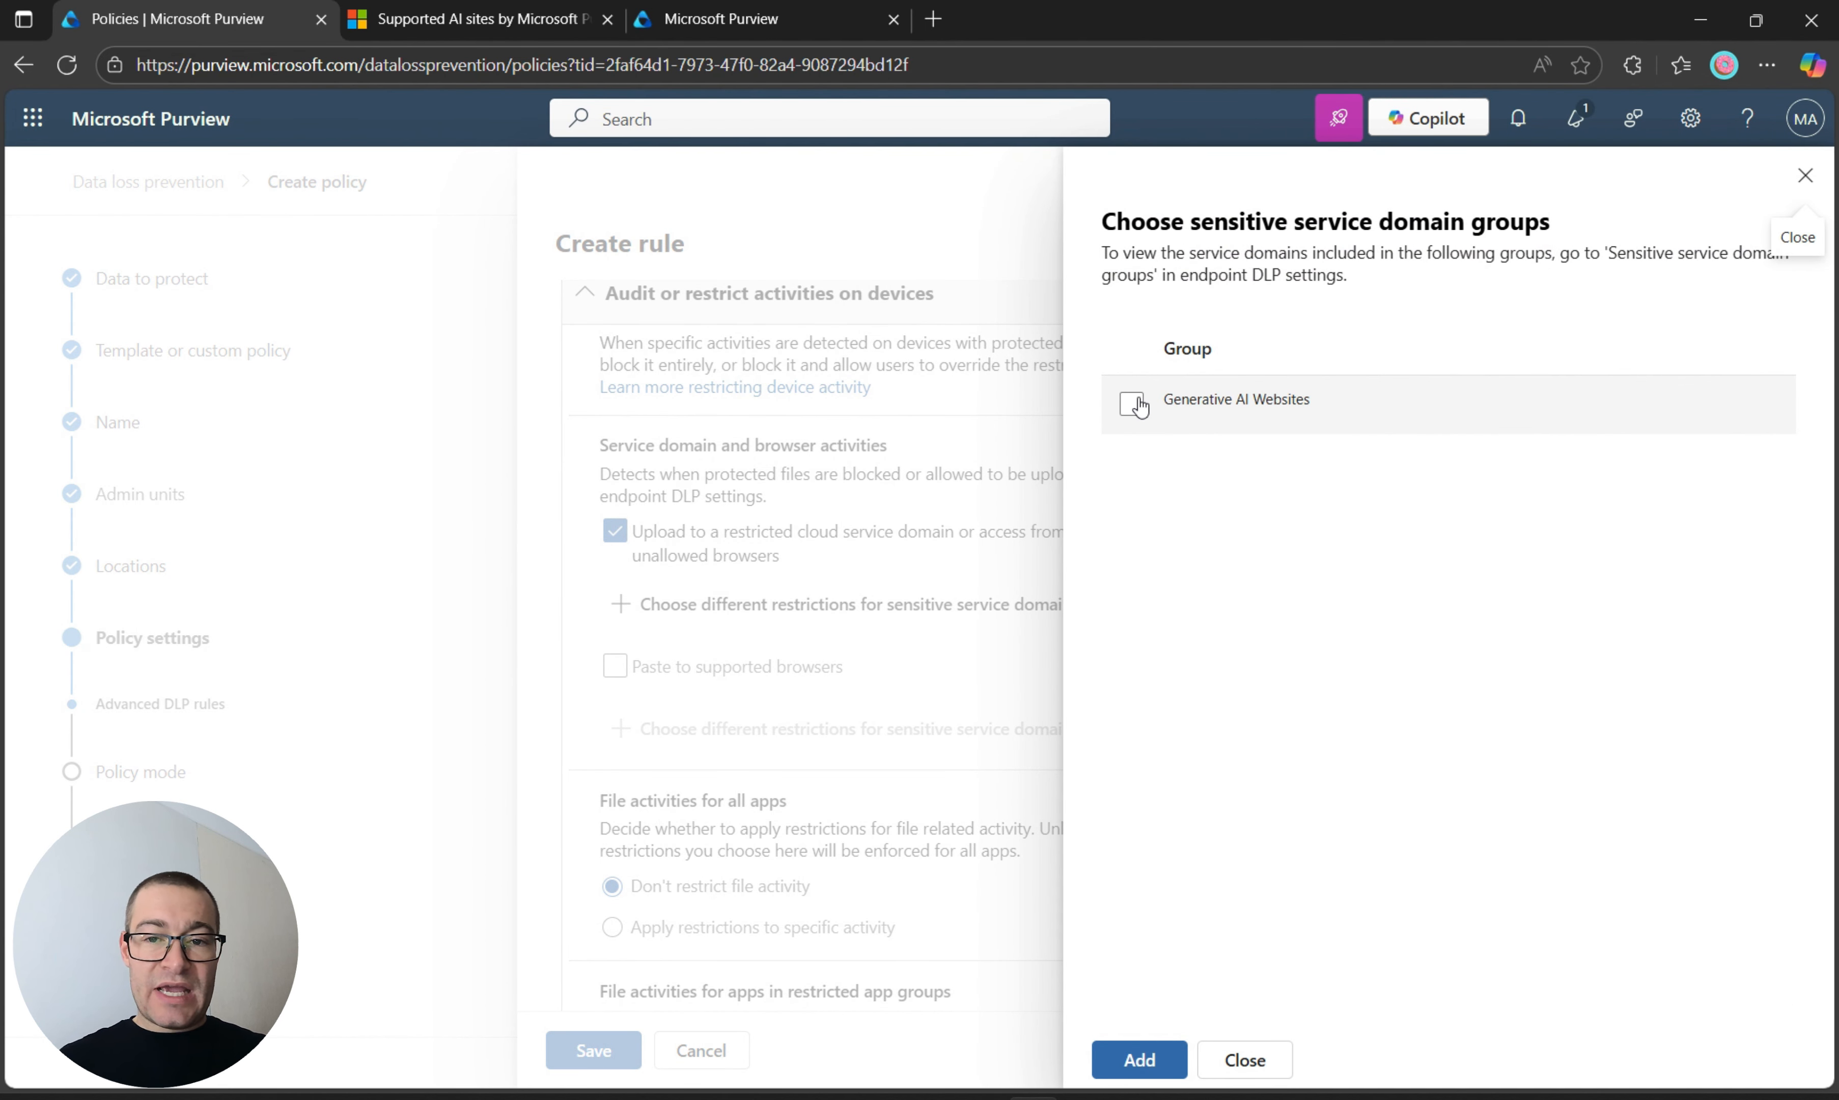
left_click(1134, 406)
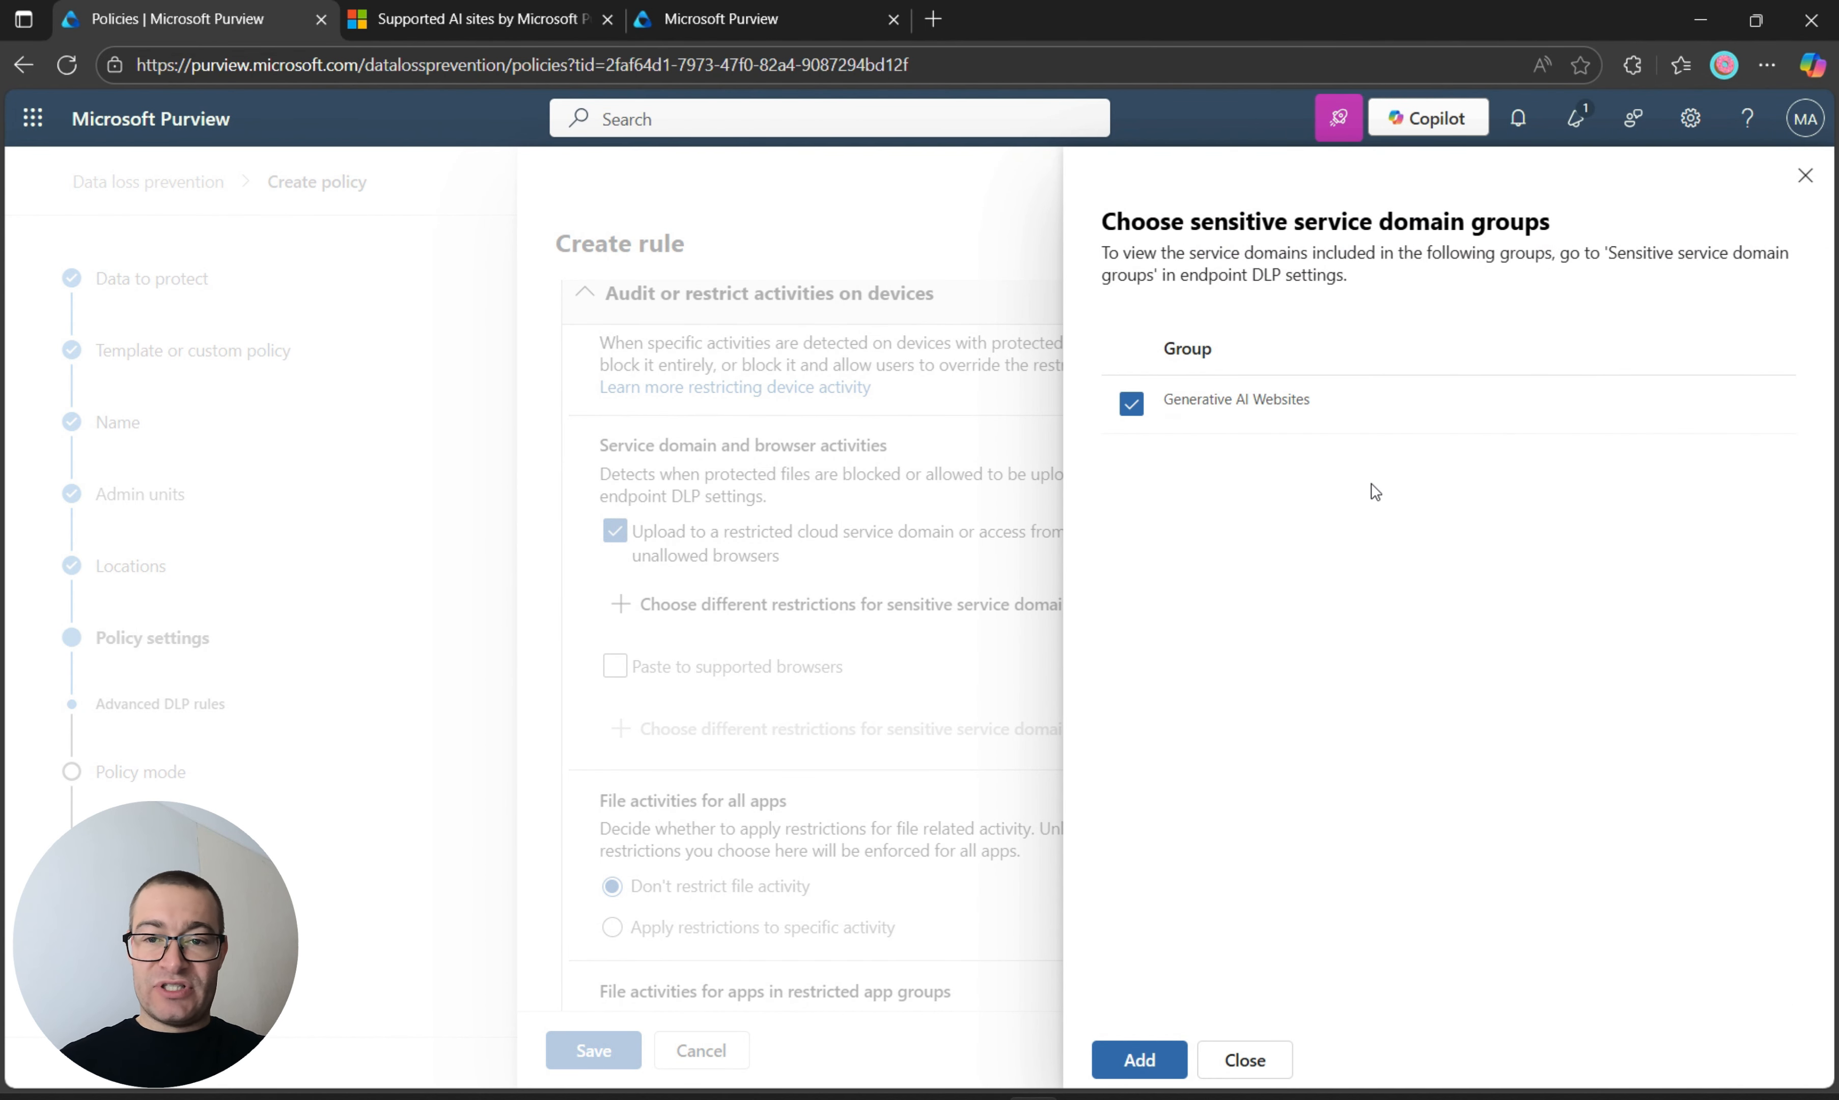
left_click(1138, 1060)
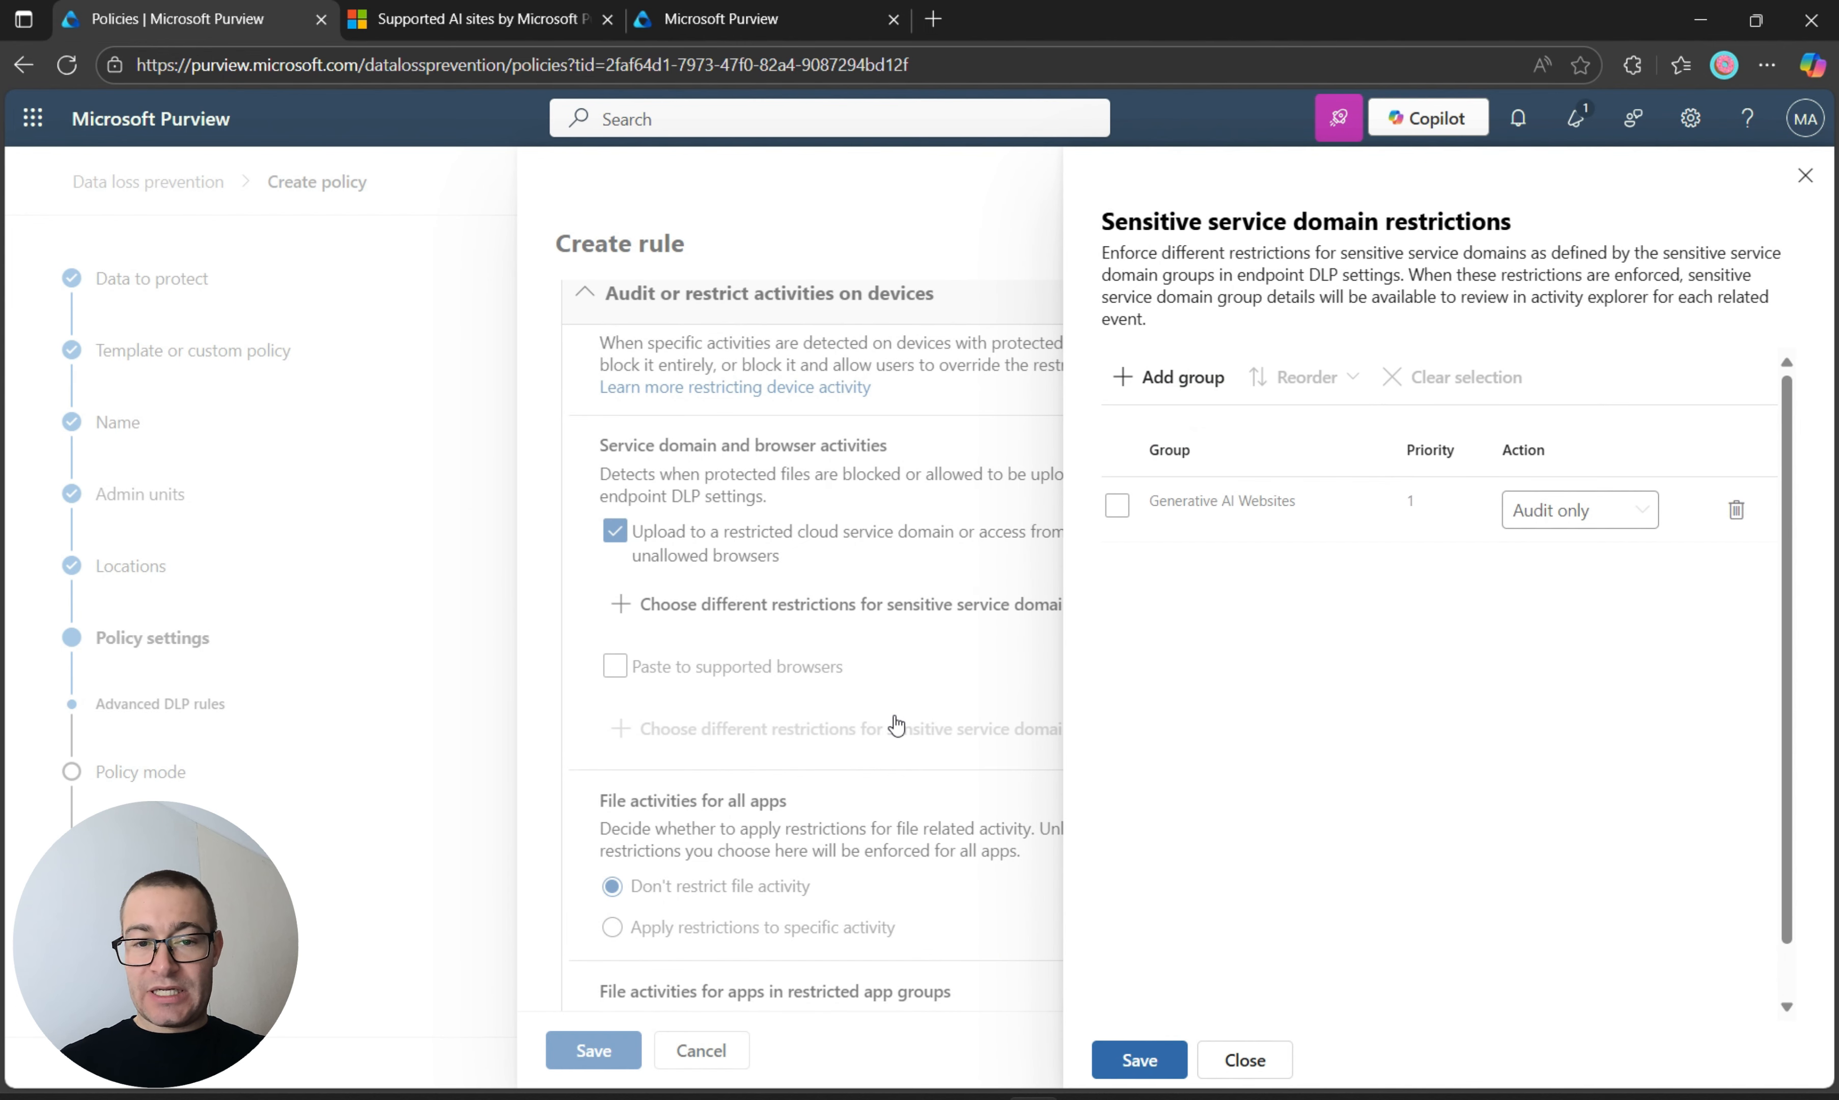
left_click(1567, 515)
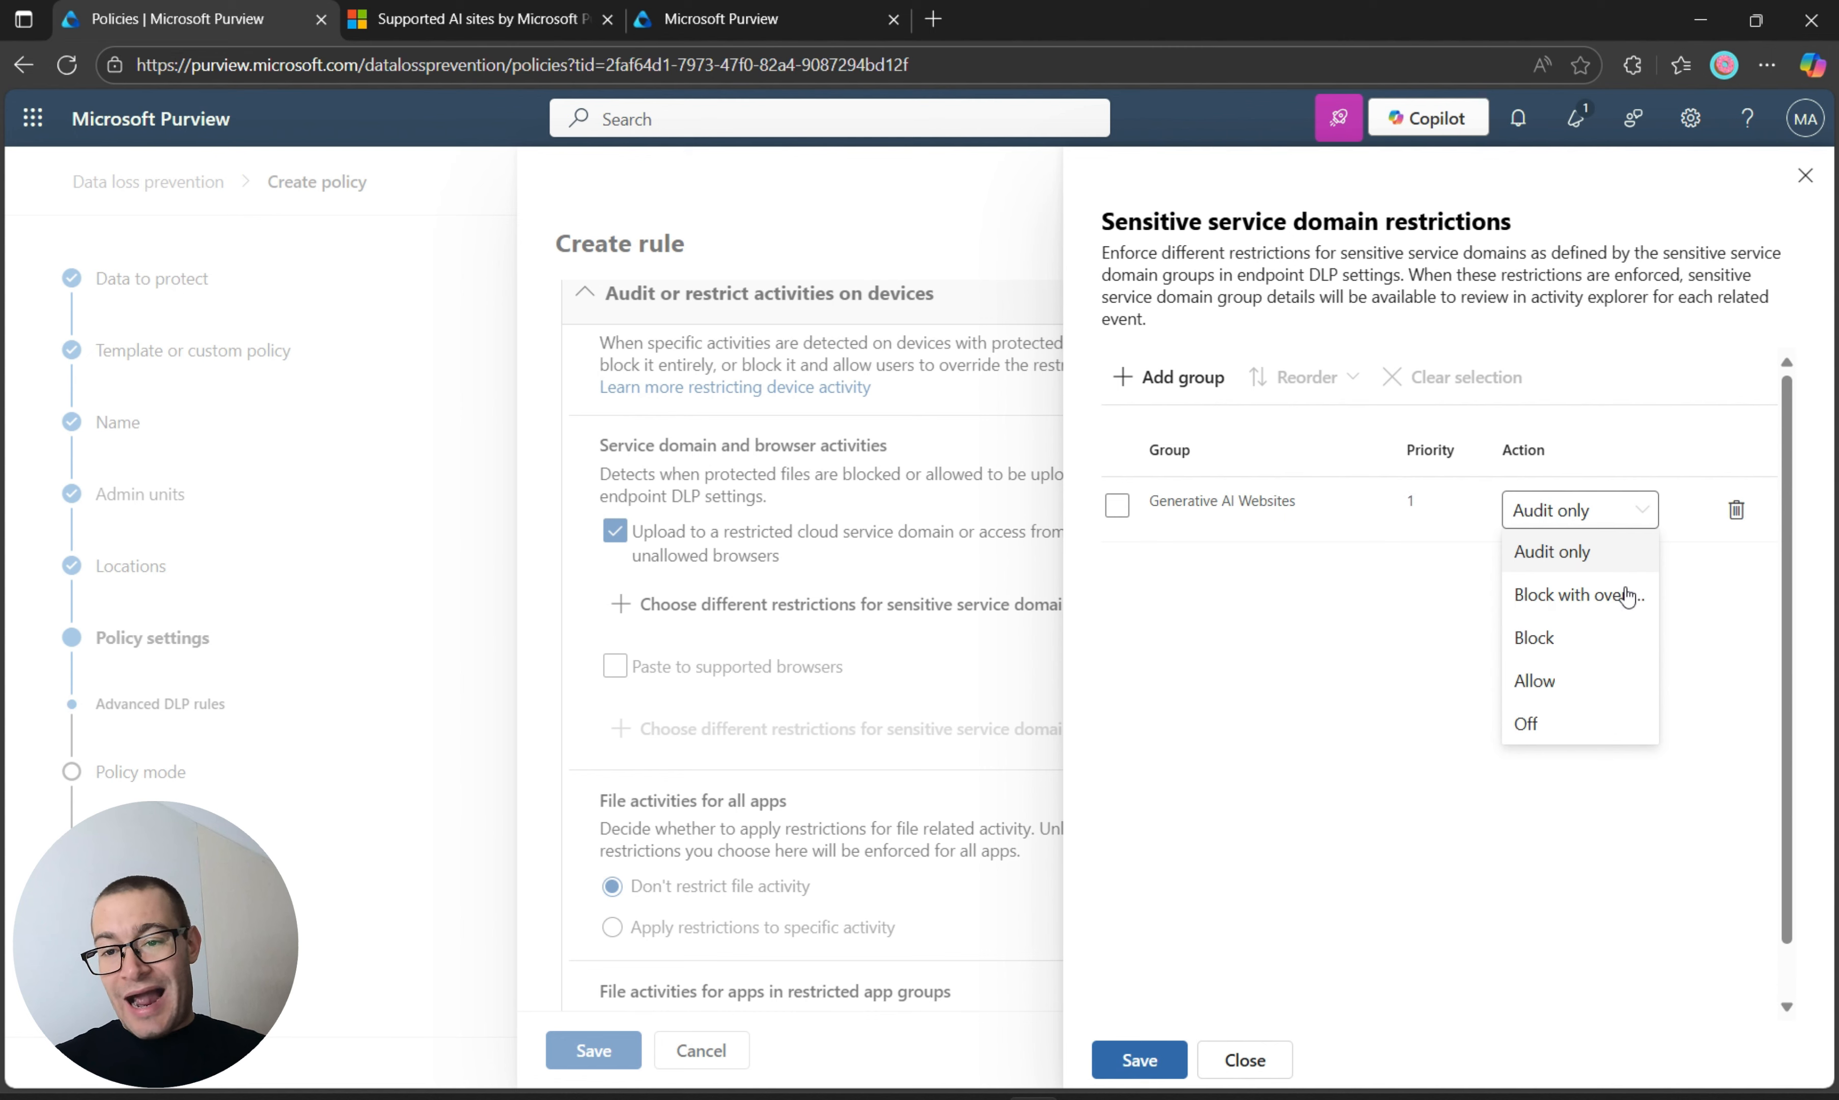
left_click(1578, 640)
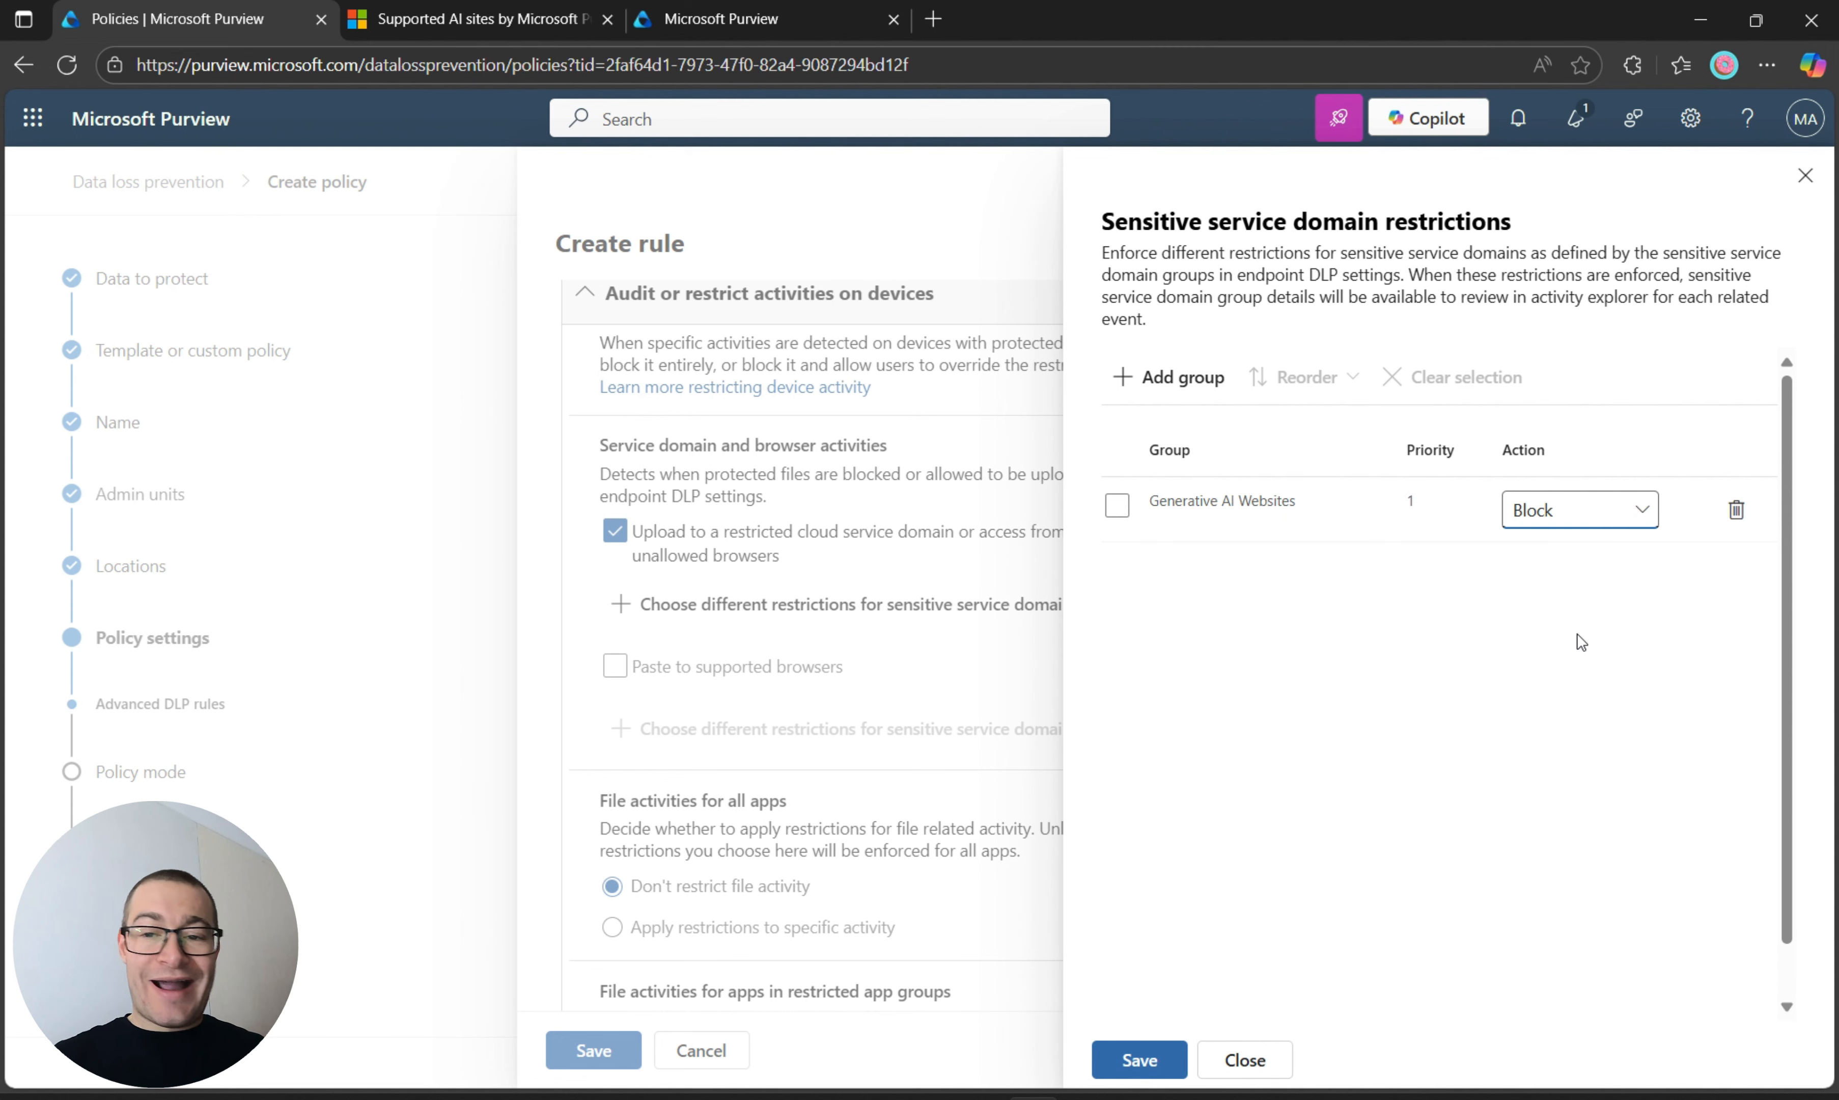
left_click(1133, 1060)
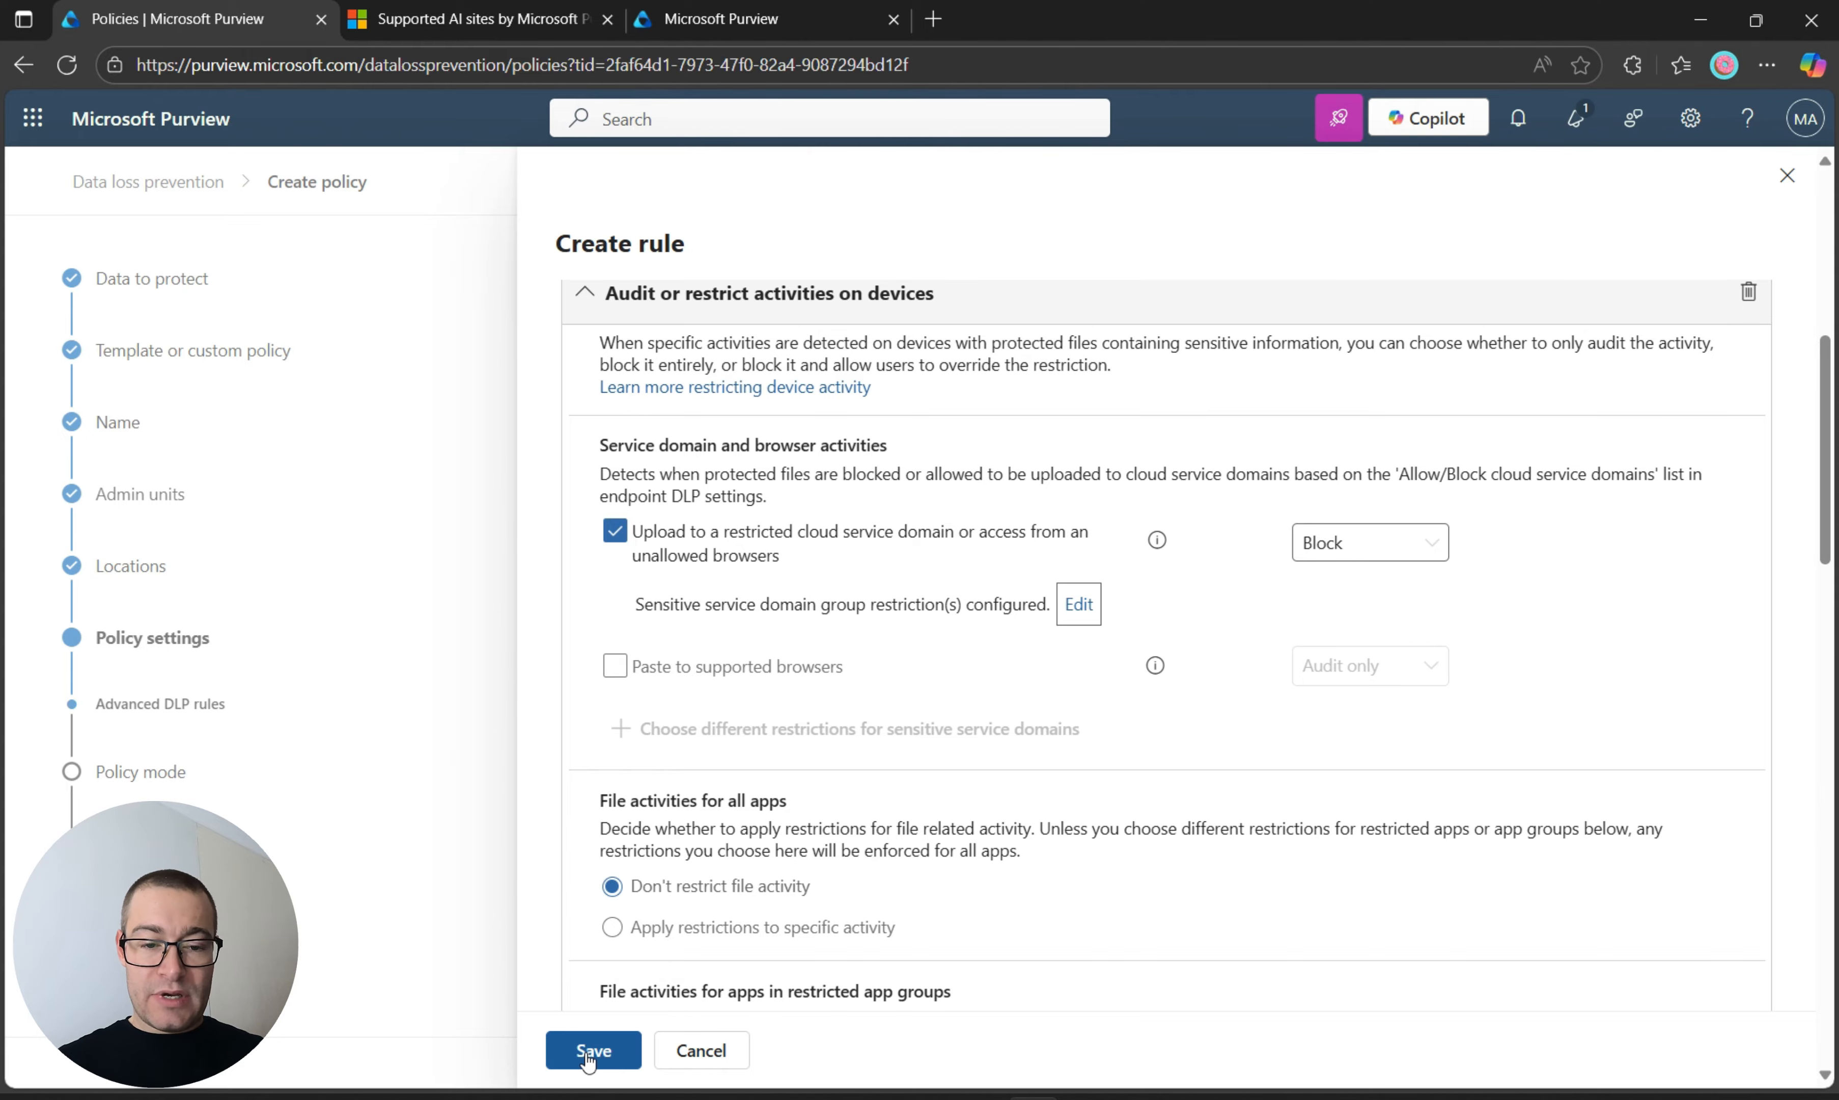
scroll(798, 851, "down", 20)
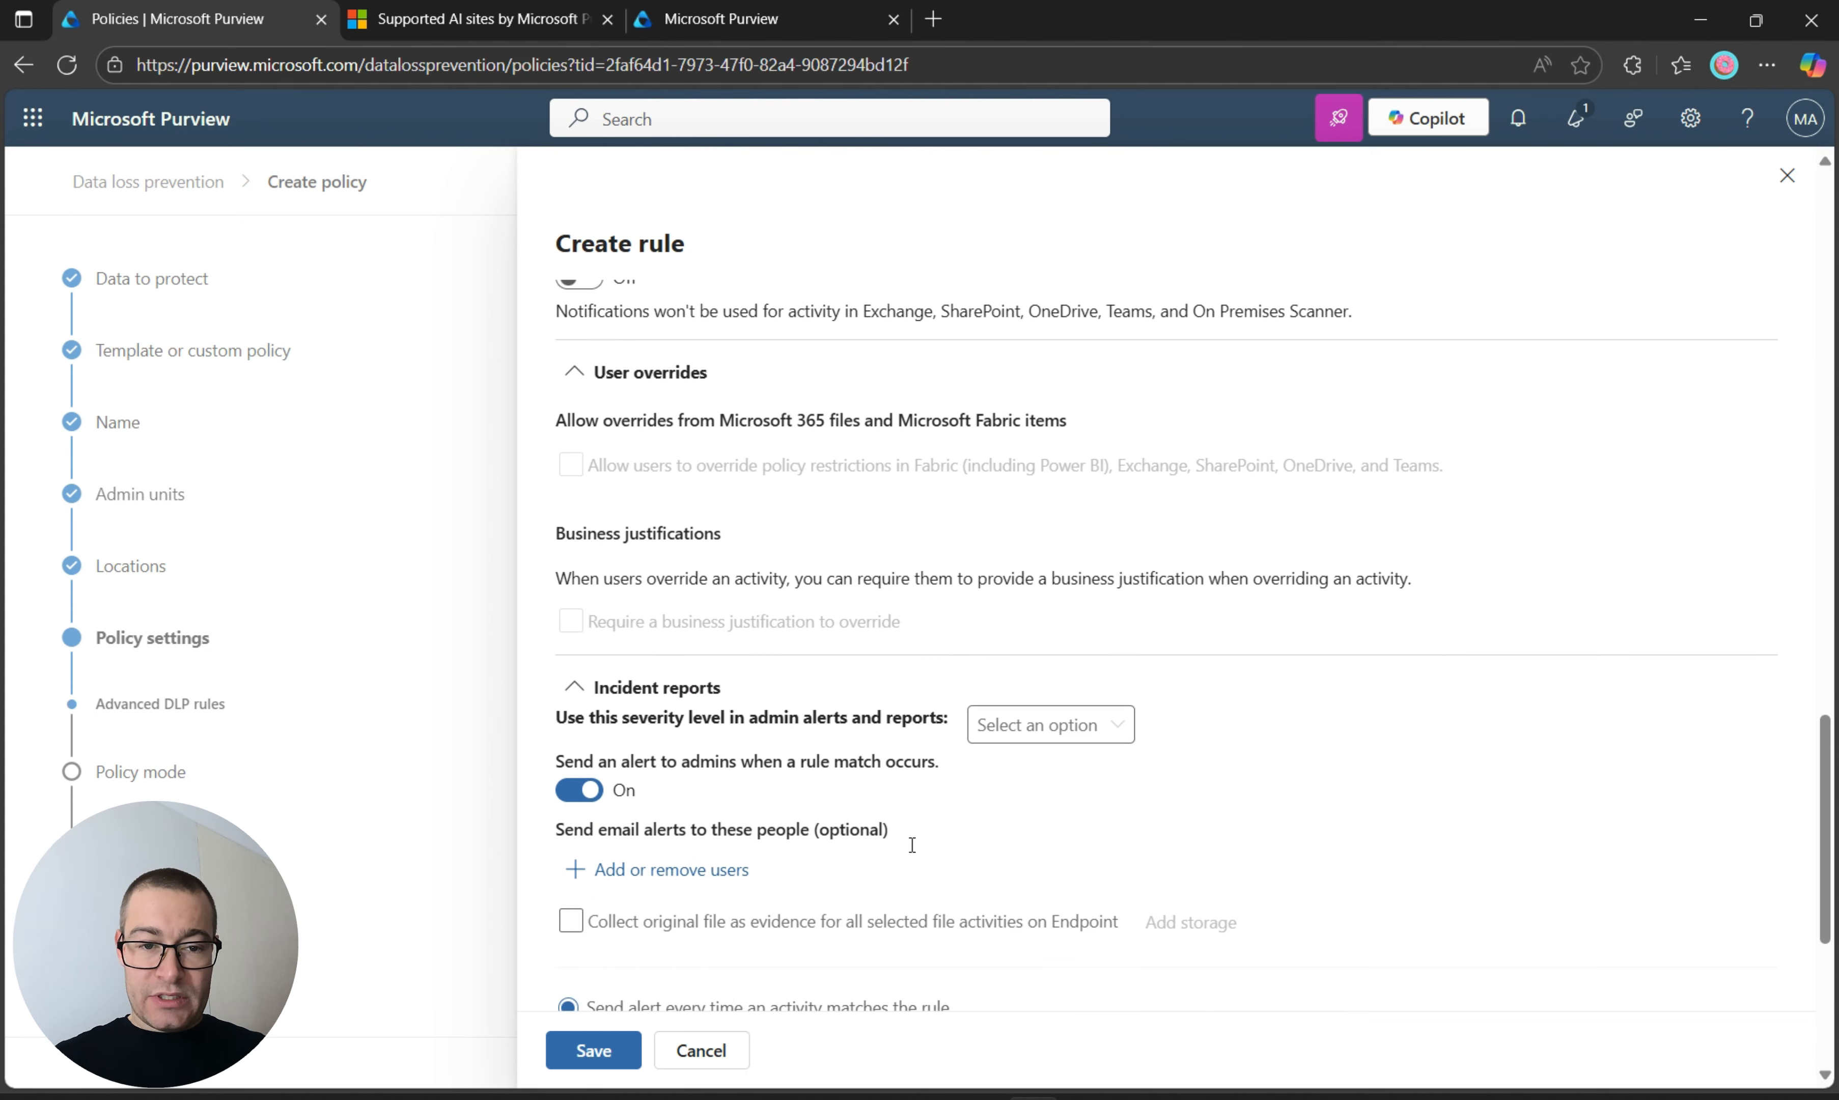
- Turn off admin alerts for rule matches in the incident reports settings and save the rule
scroll(915, 852, "down", 1)
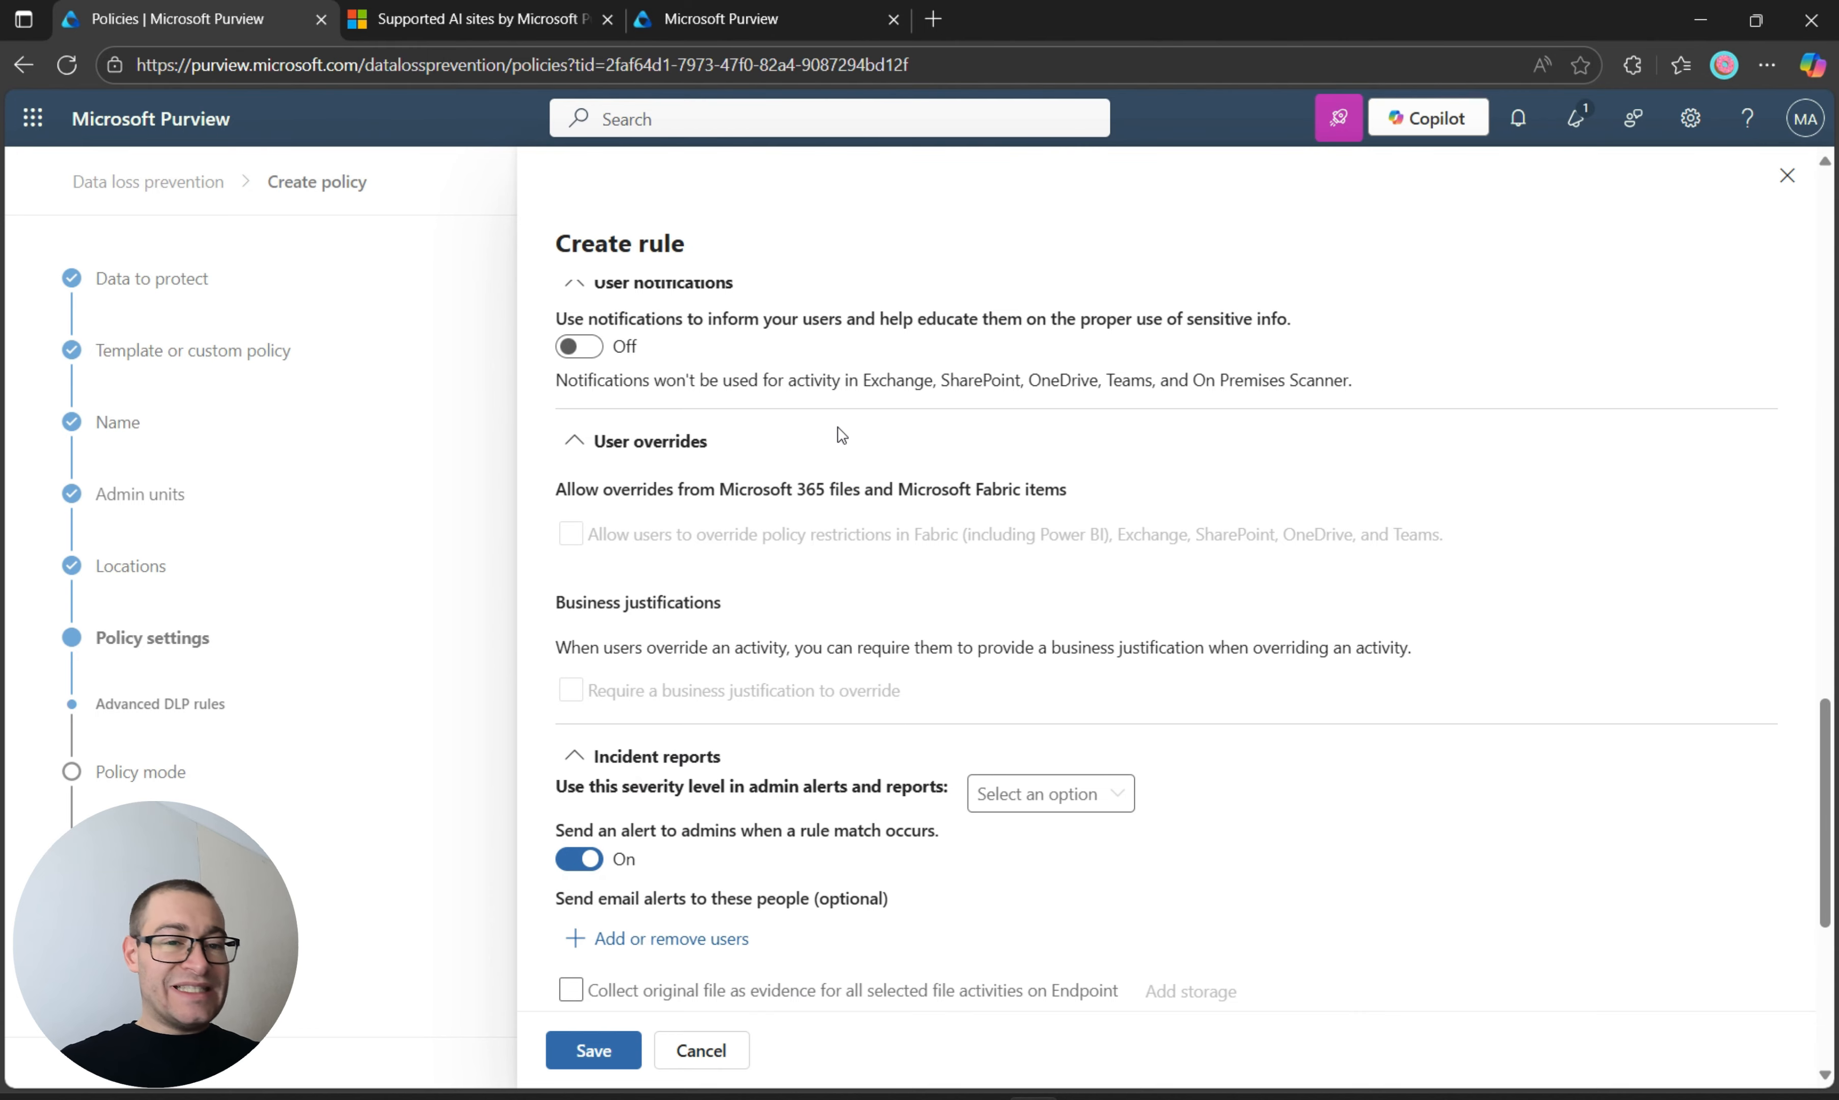
scroll(826, 565, "down", 4)
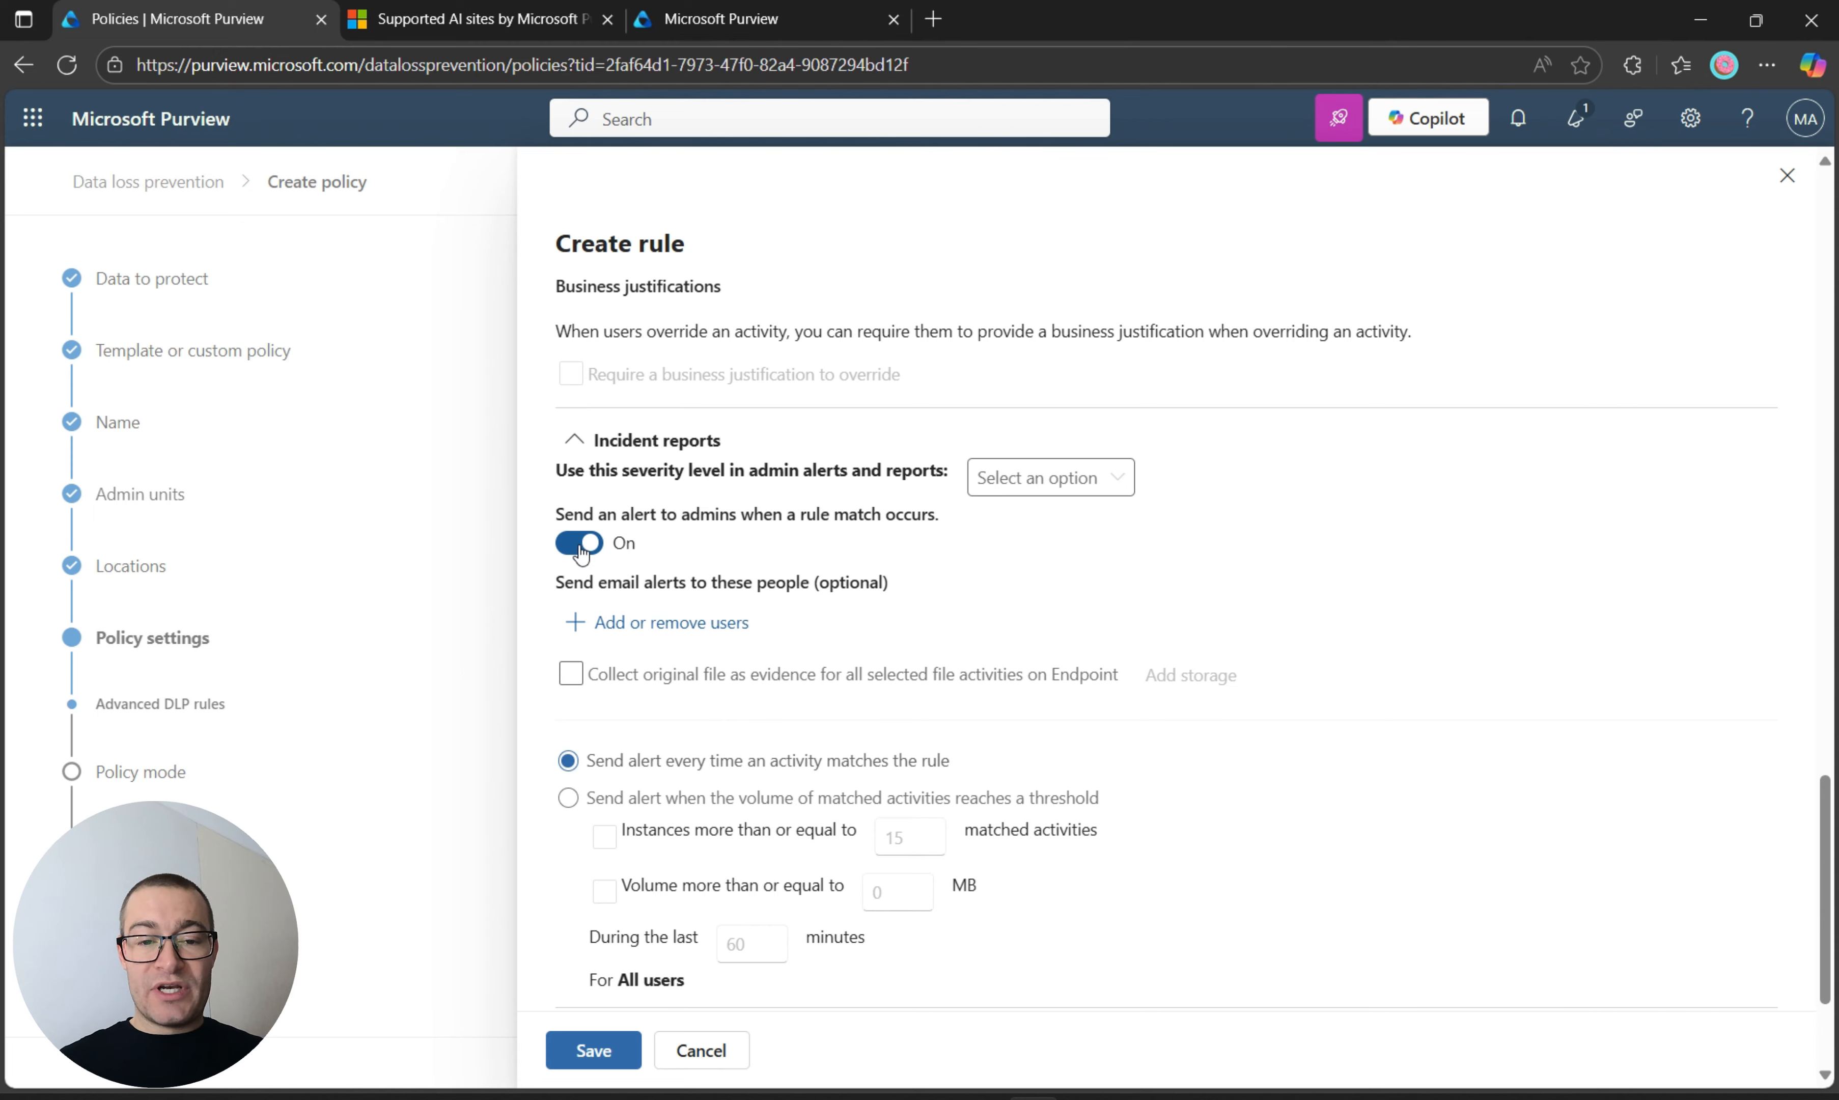
left_click(581, 552)
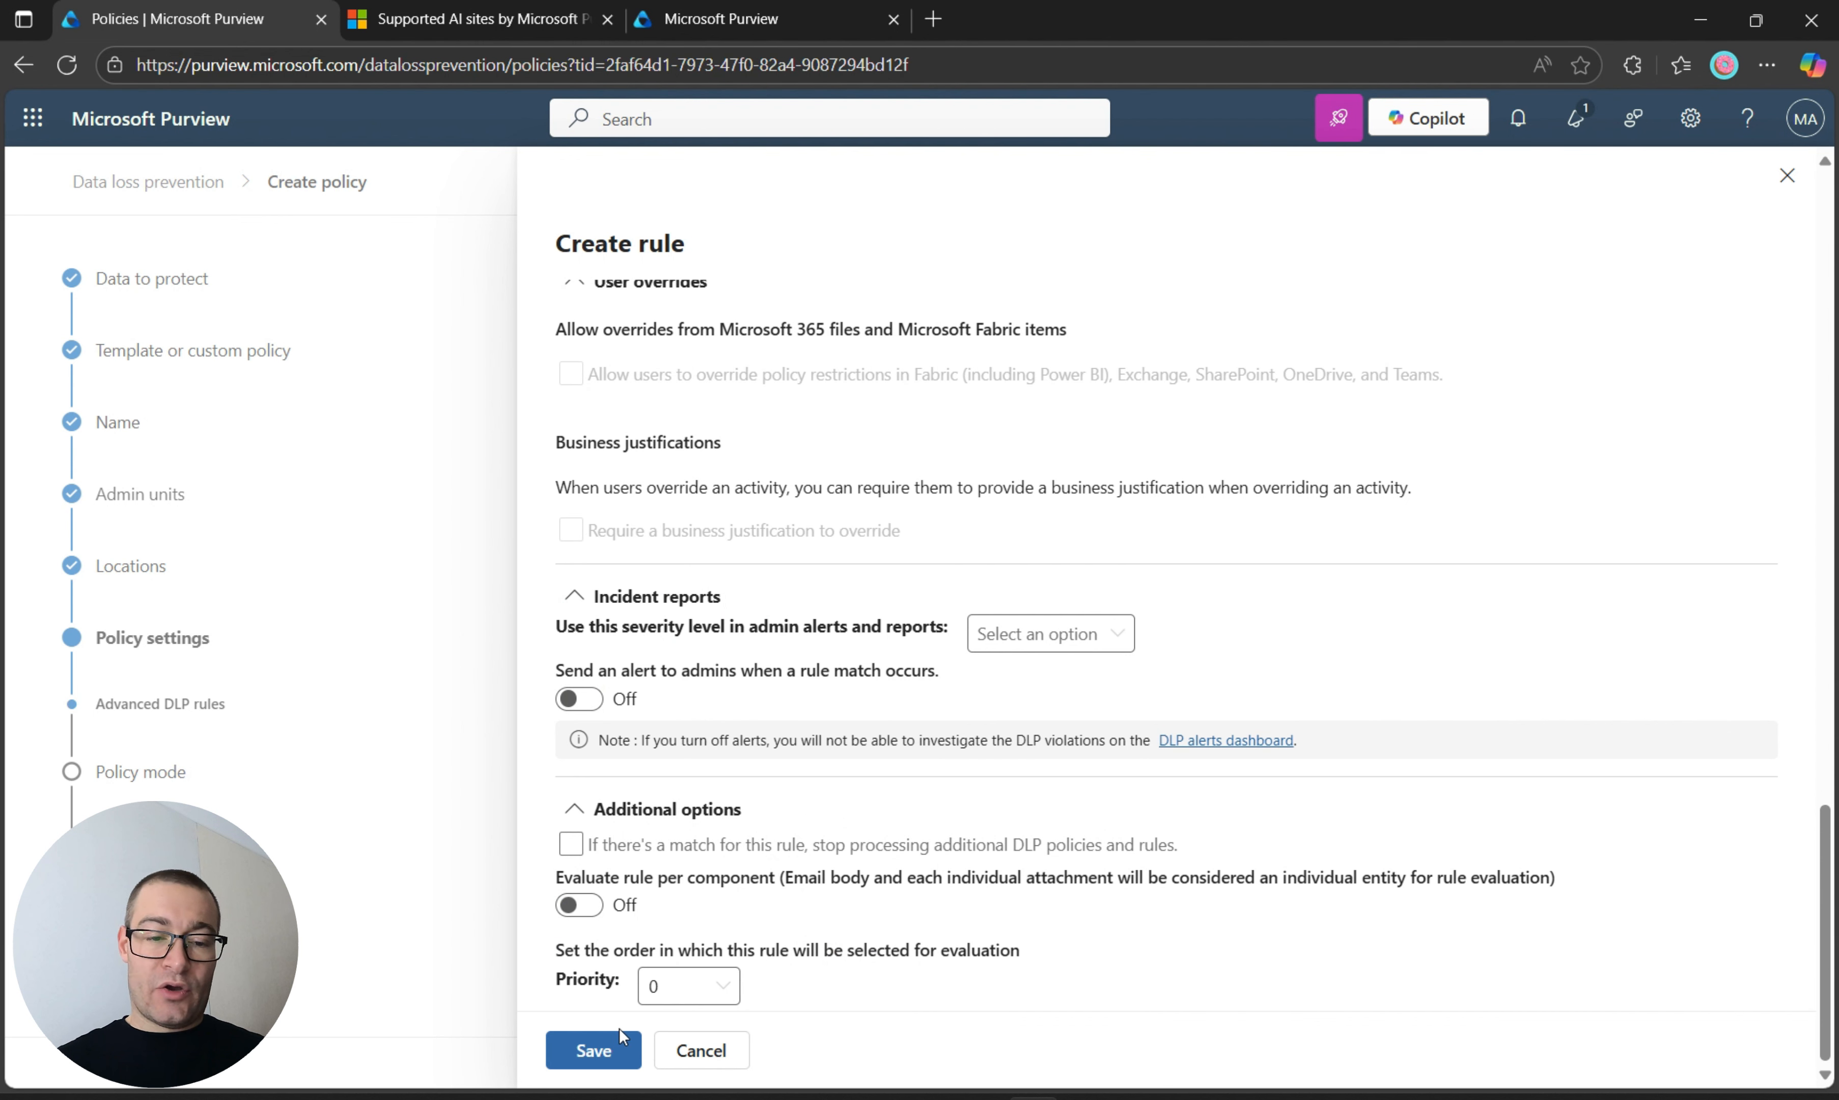
left_click(597, 1050)
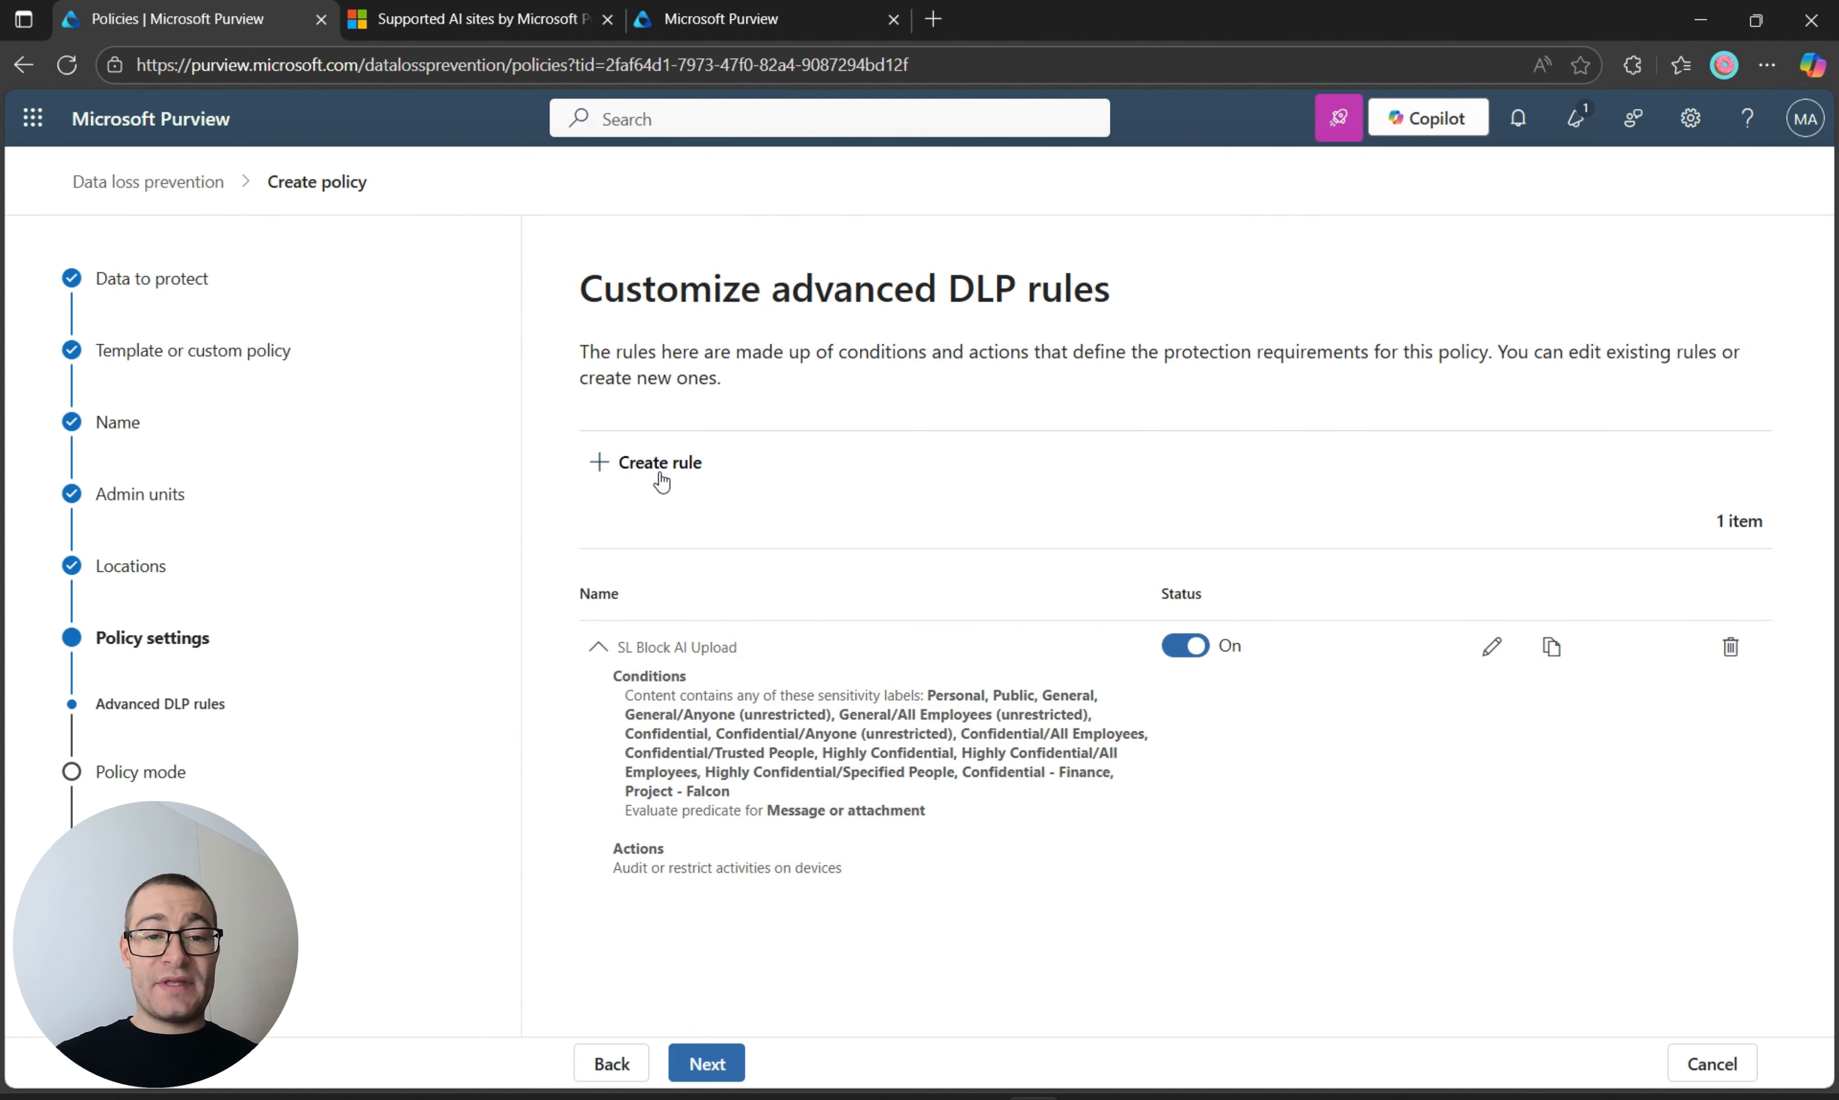
- Start a second rule in the policy and name it File Extension Block AI Upload
left_click(657, 464)
left_click(731, 385)
type("Fil")
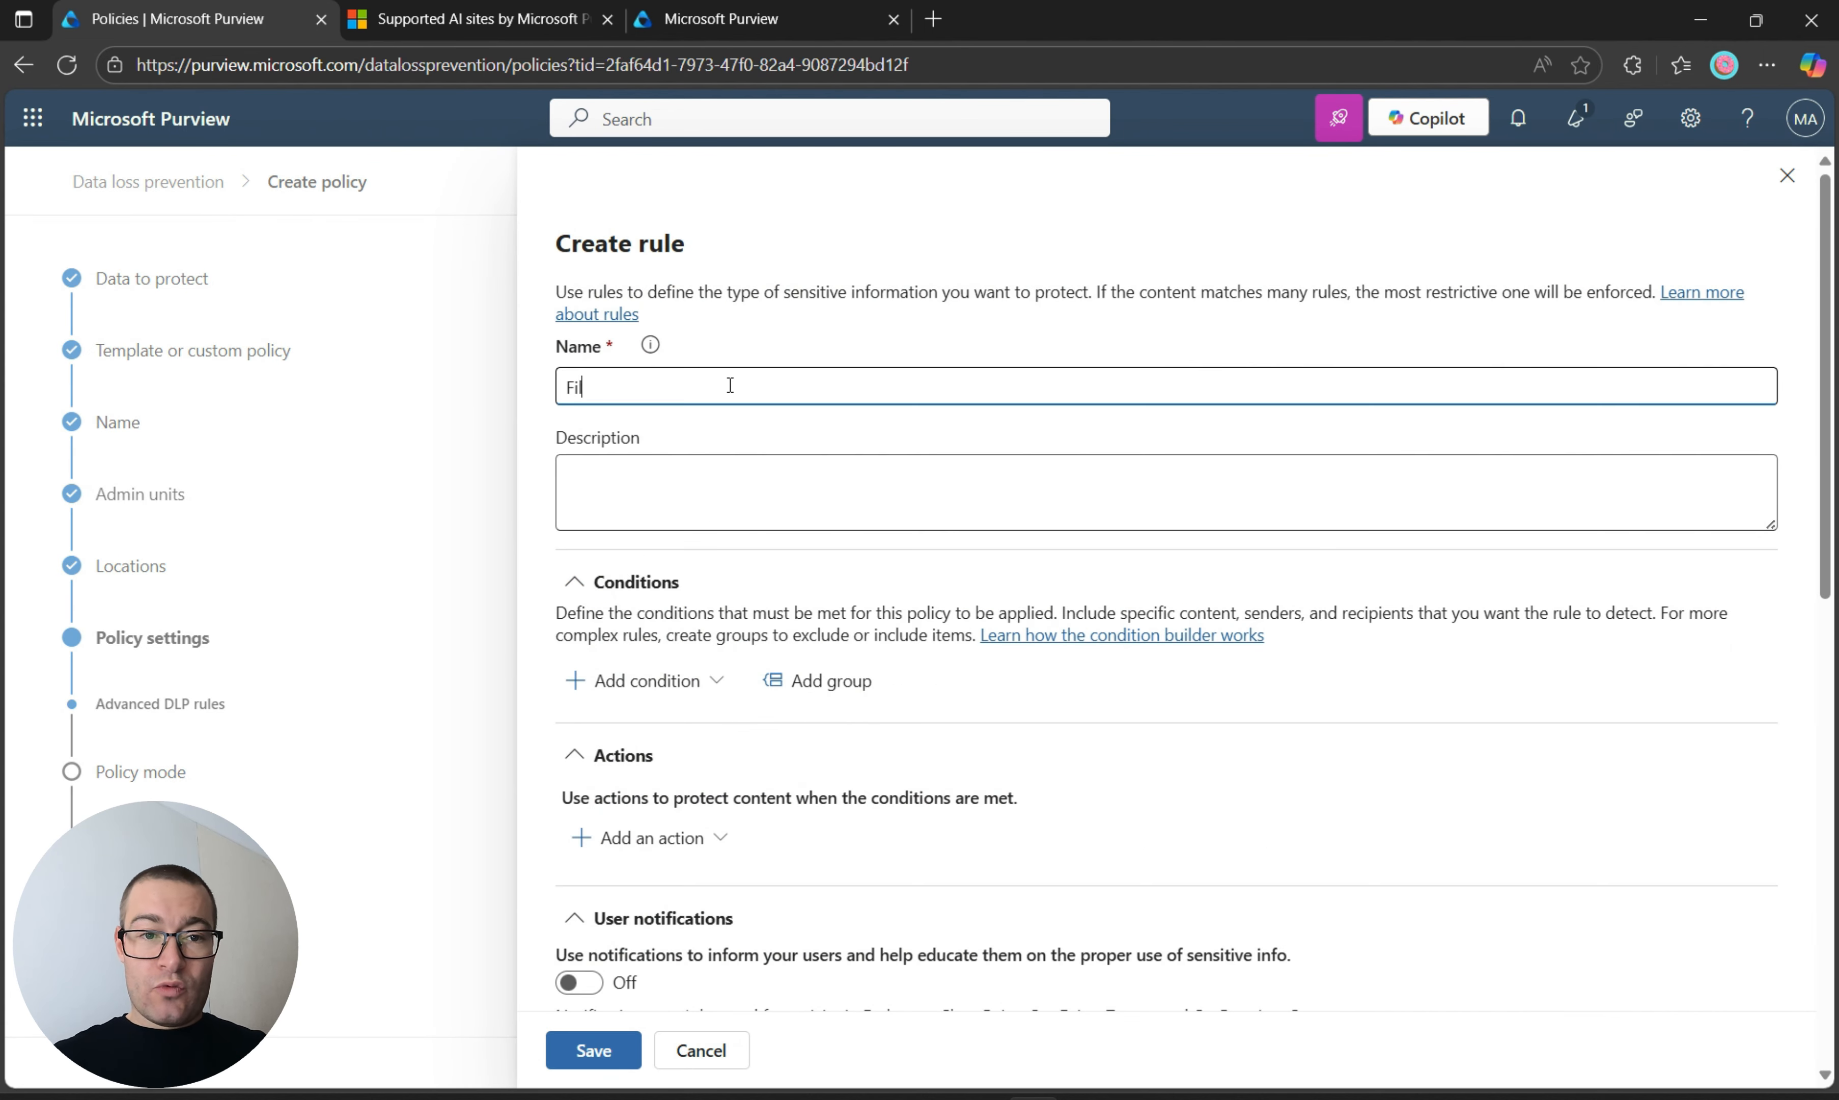
type("e Extension Block AI Upload")
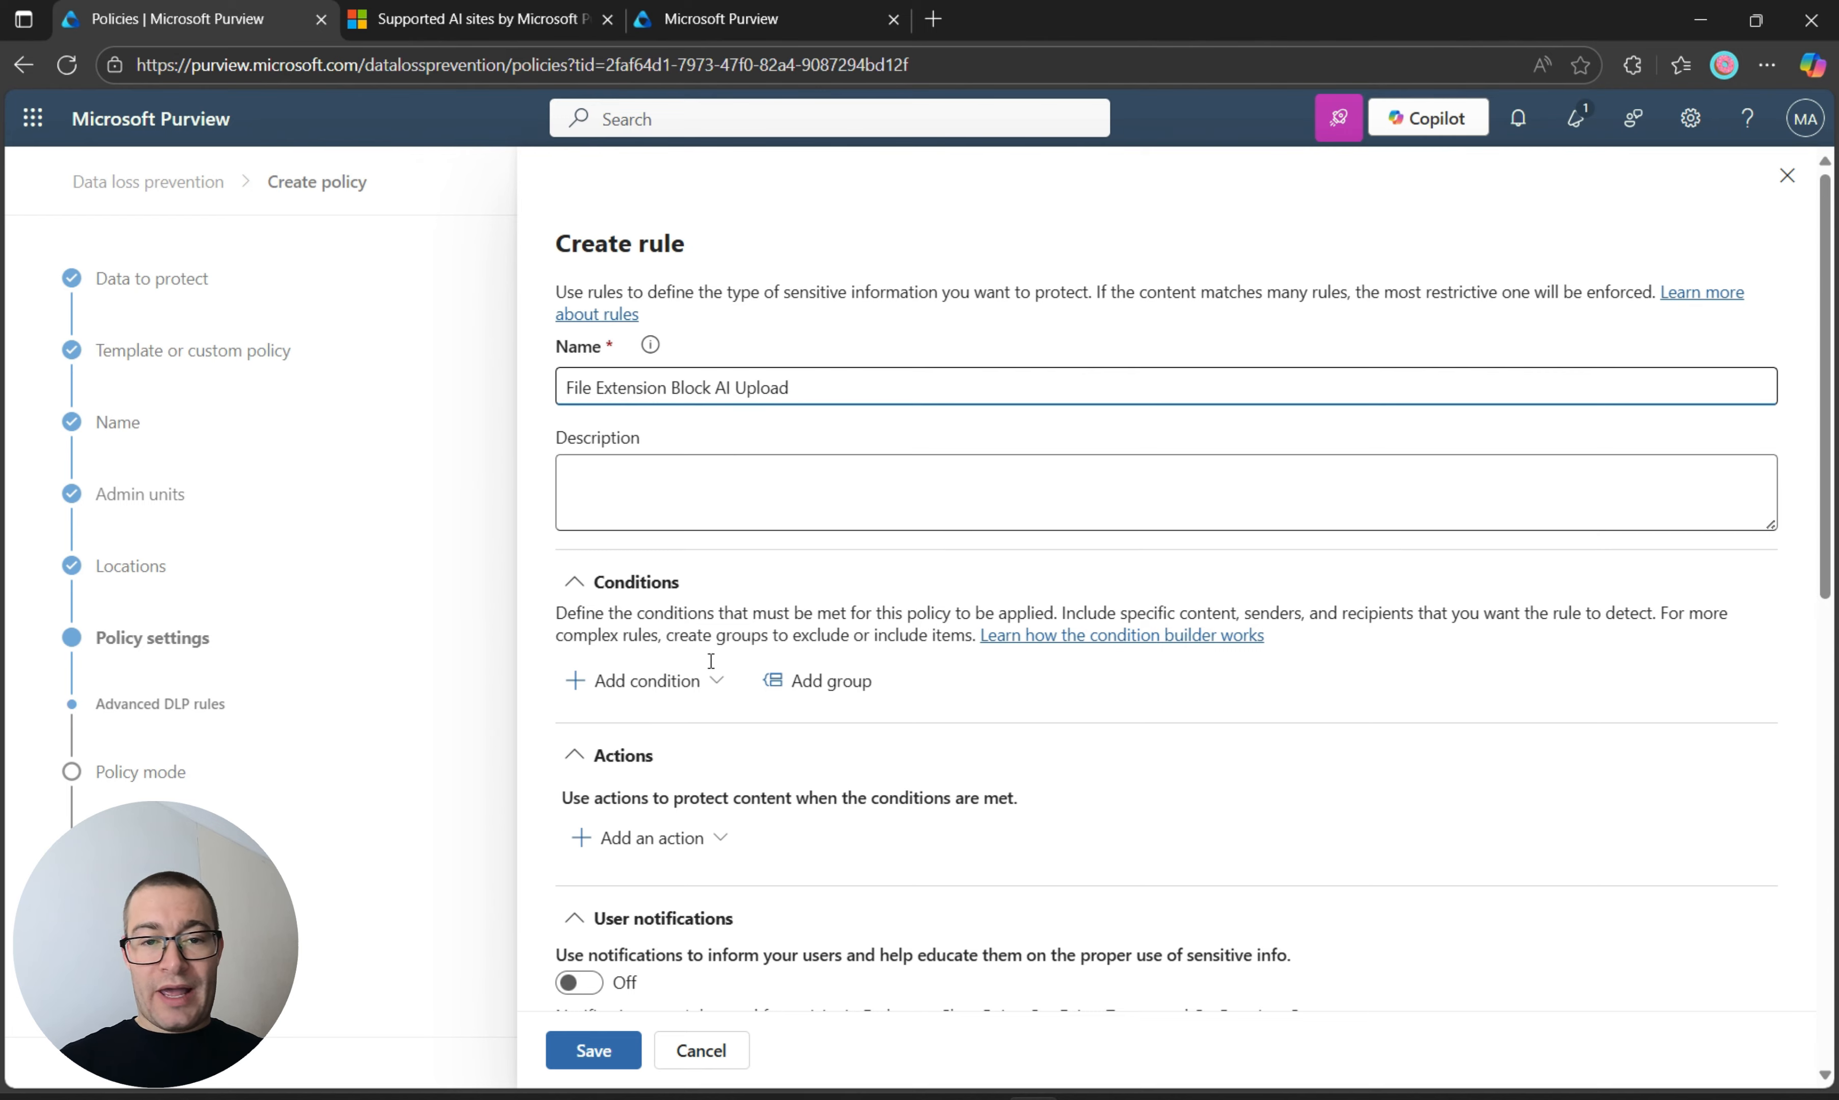
- Add a "File extension is" condition to the rule with the extensions docx, xlsx, pptx and pdf
left_click(672, 691)
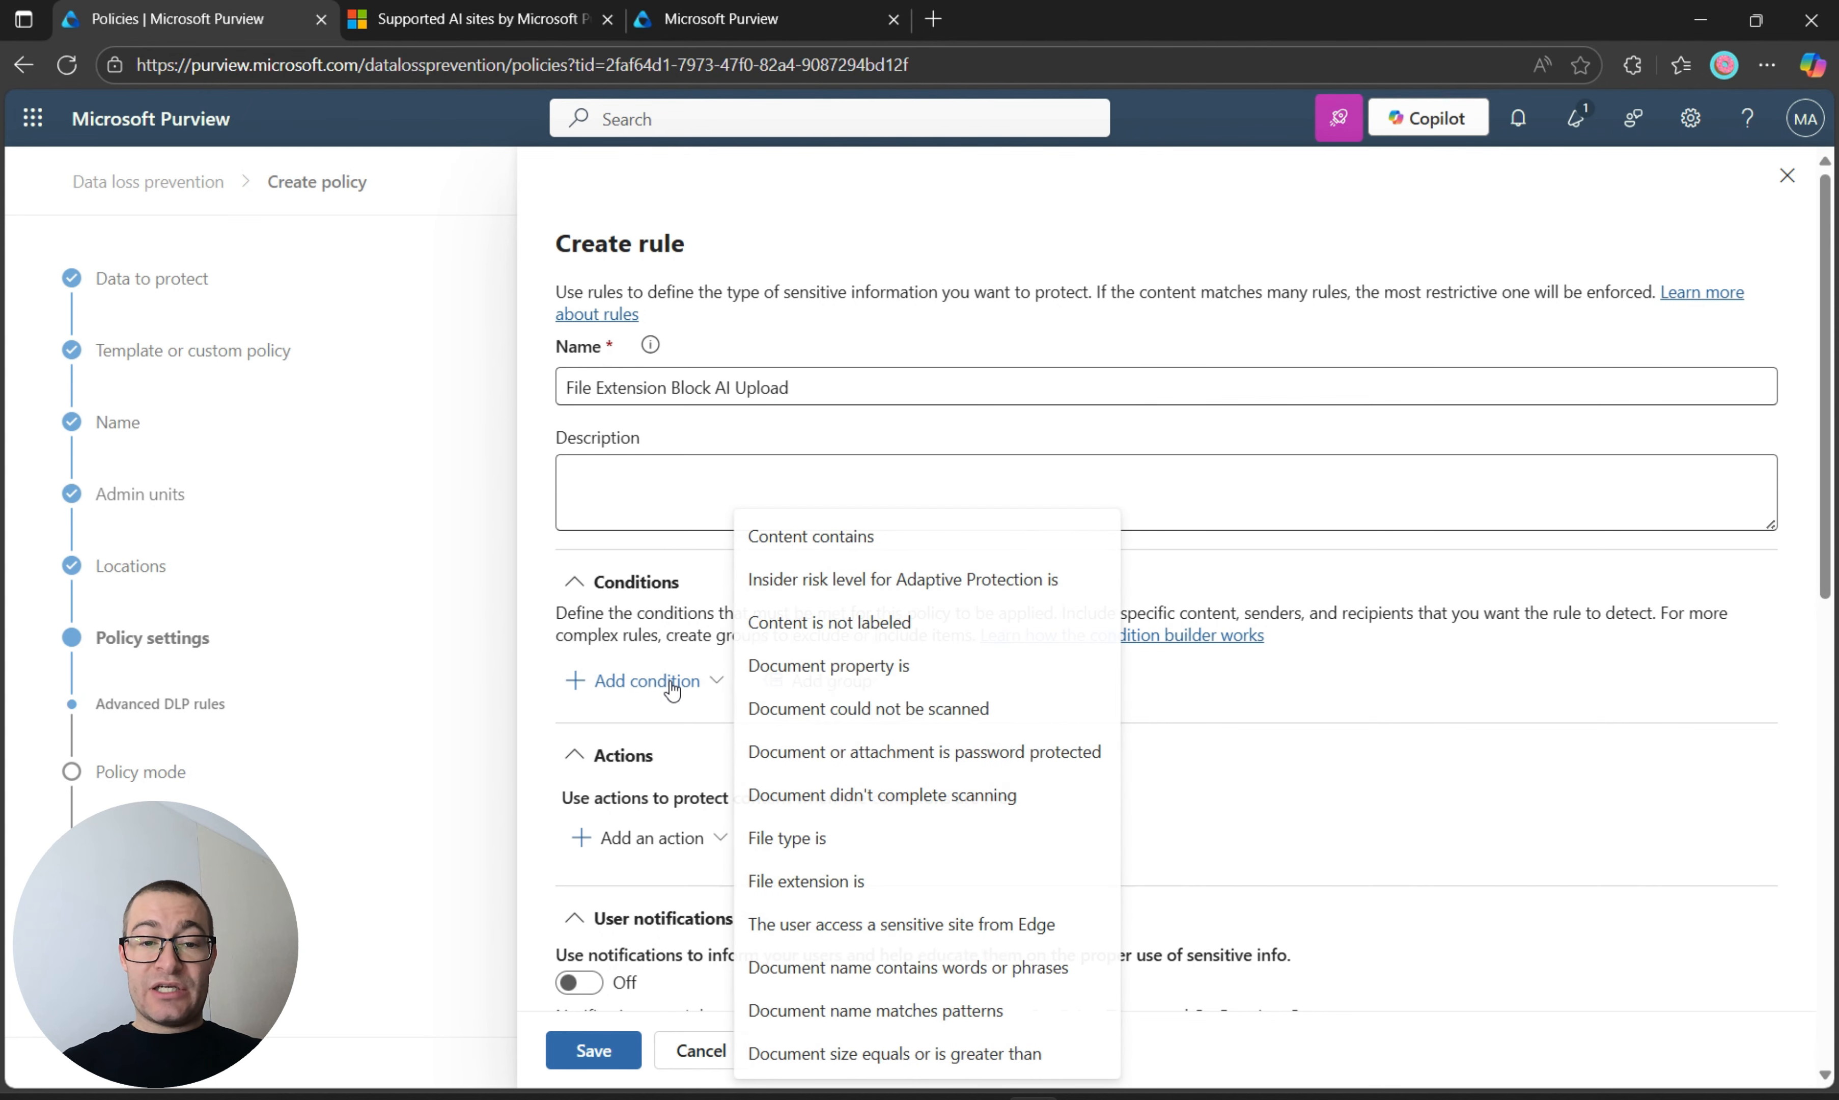
left_click(895, 890)
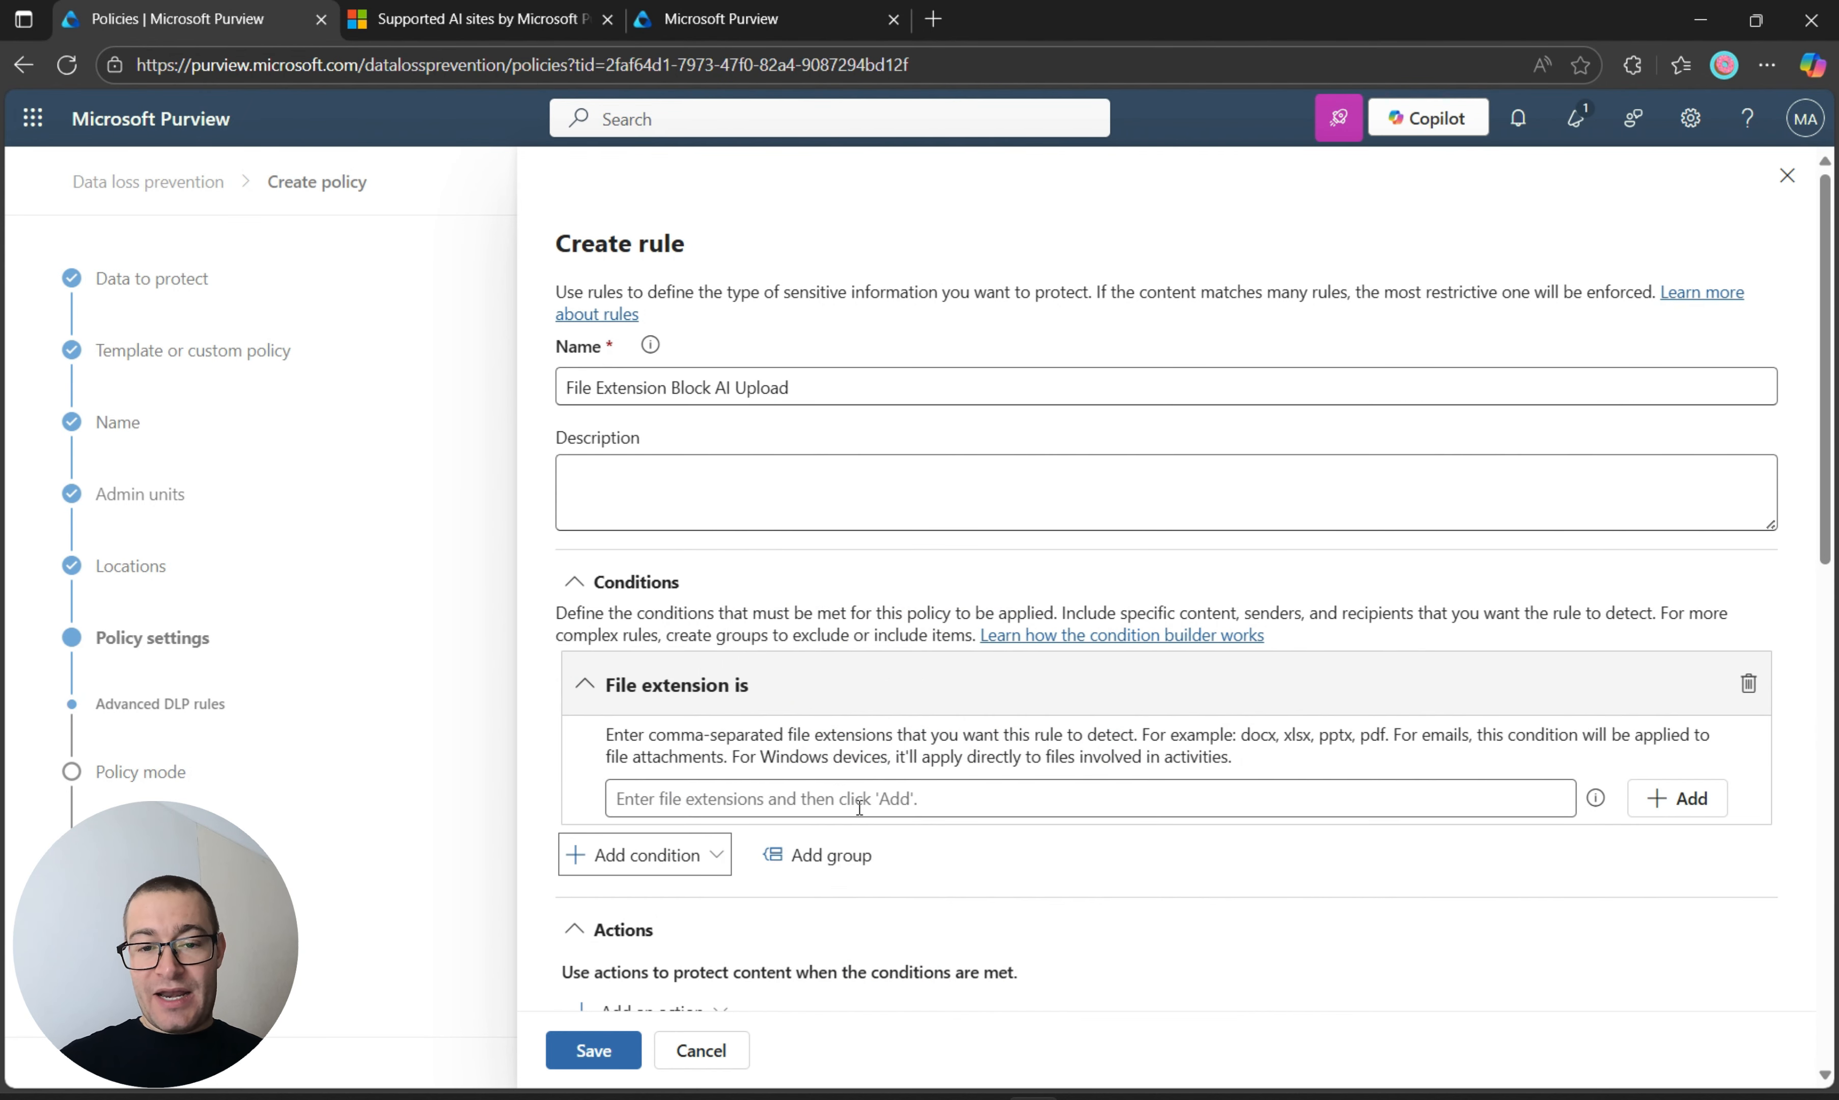
left_click(956, 799)
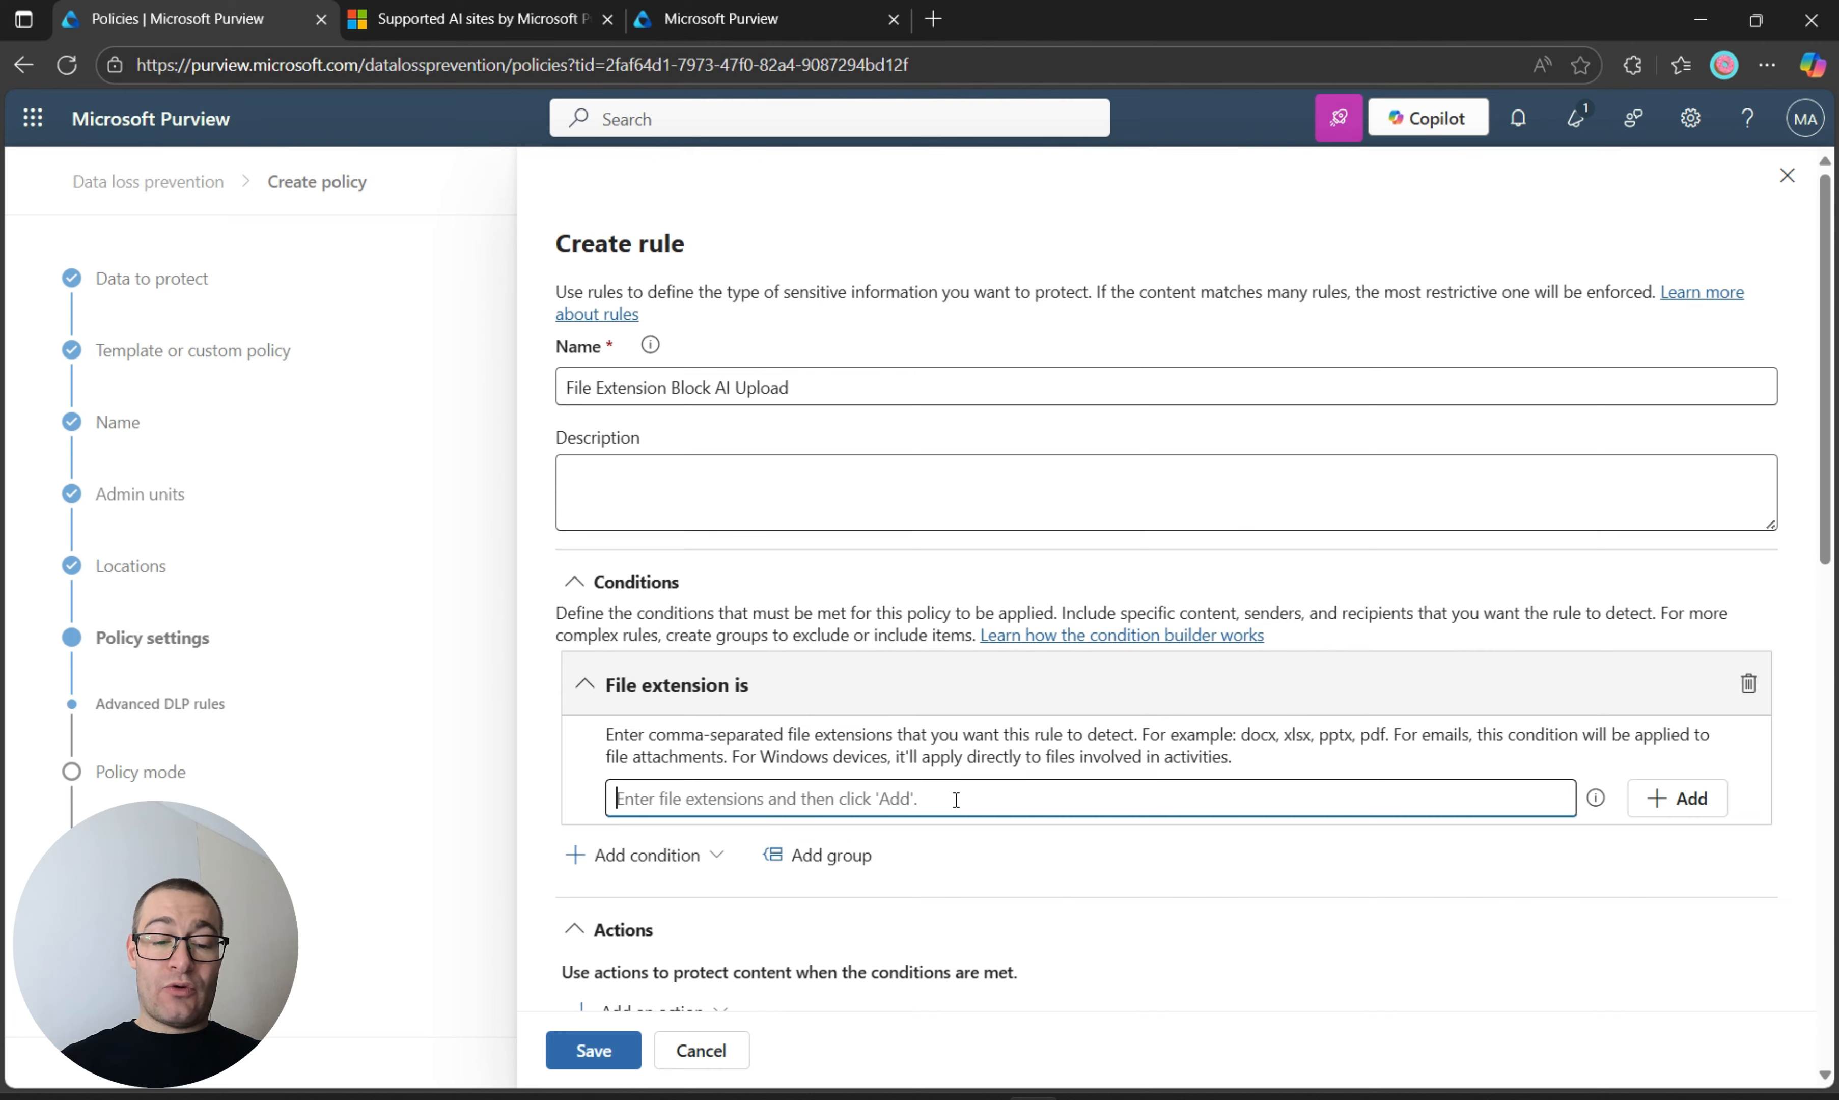
type("docx")
key("Return")
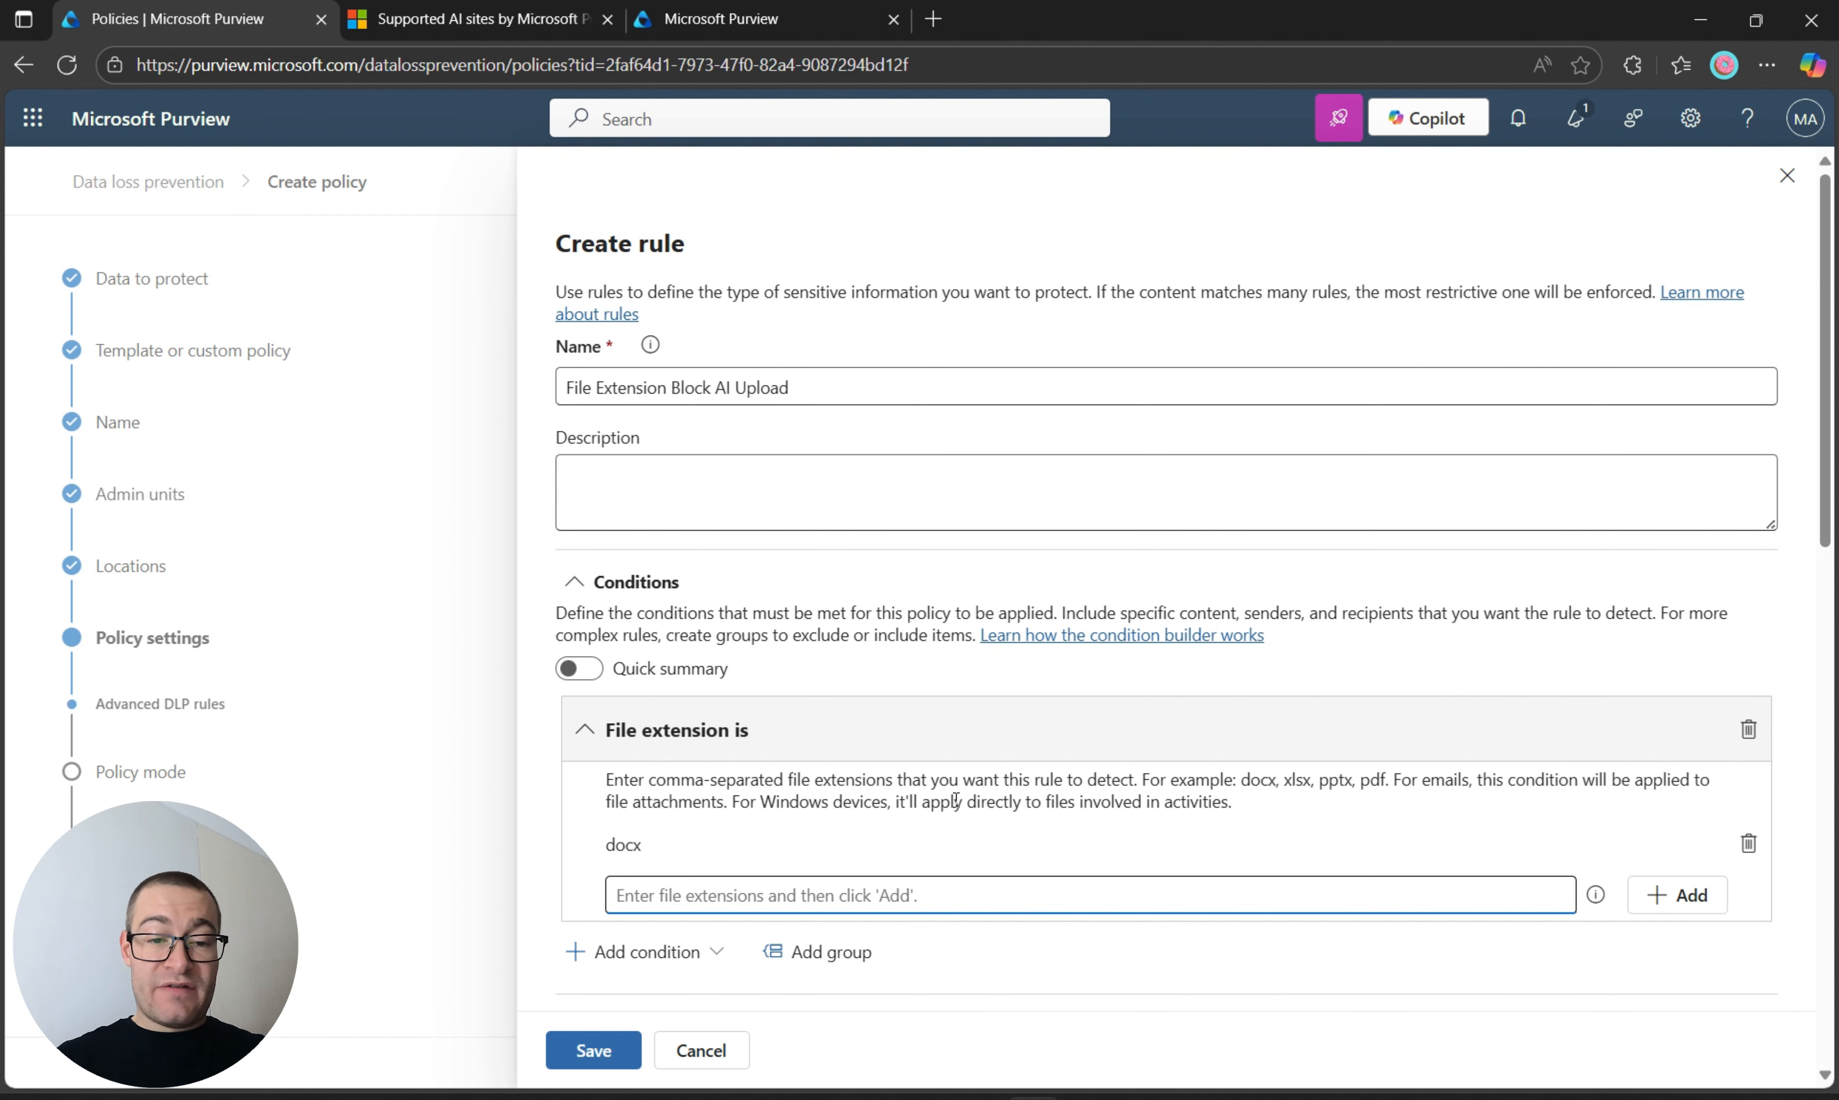
type("xlsx")
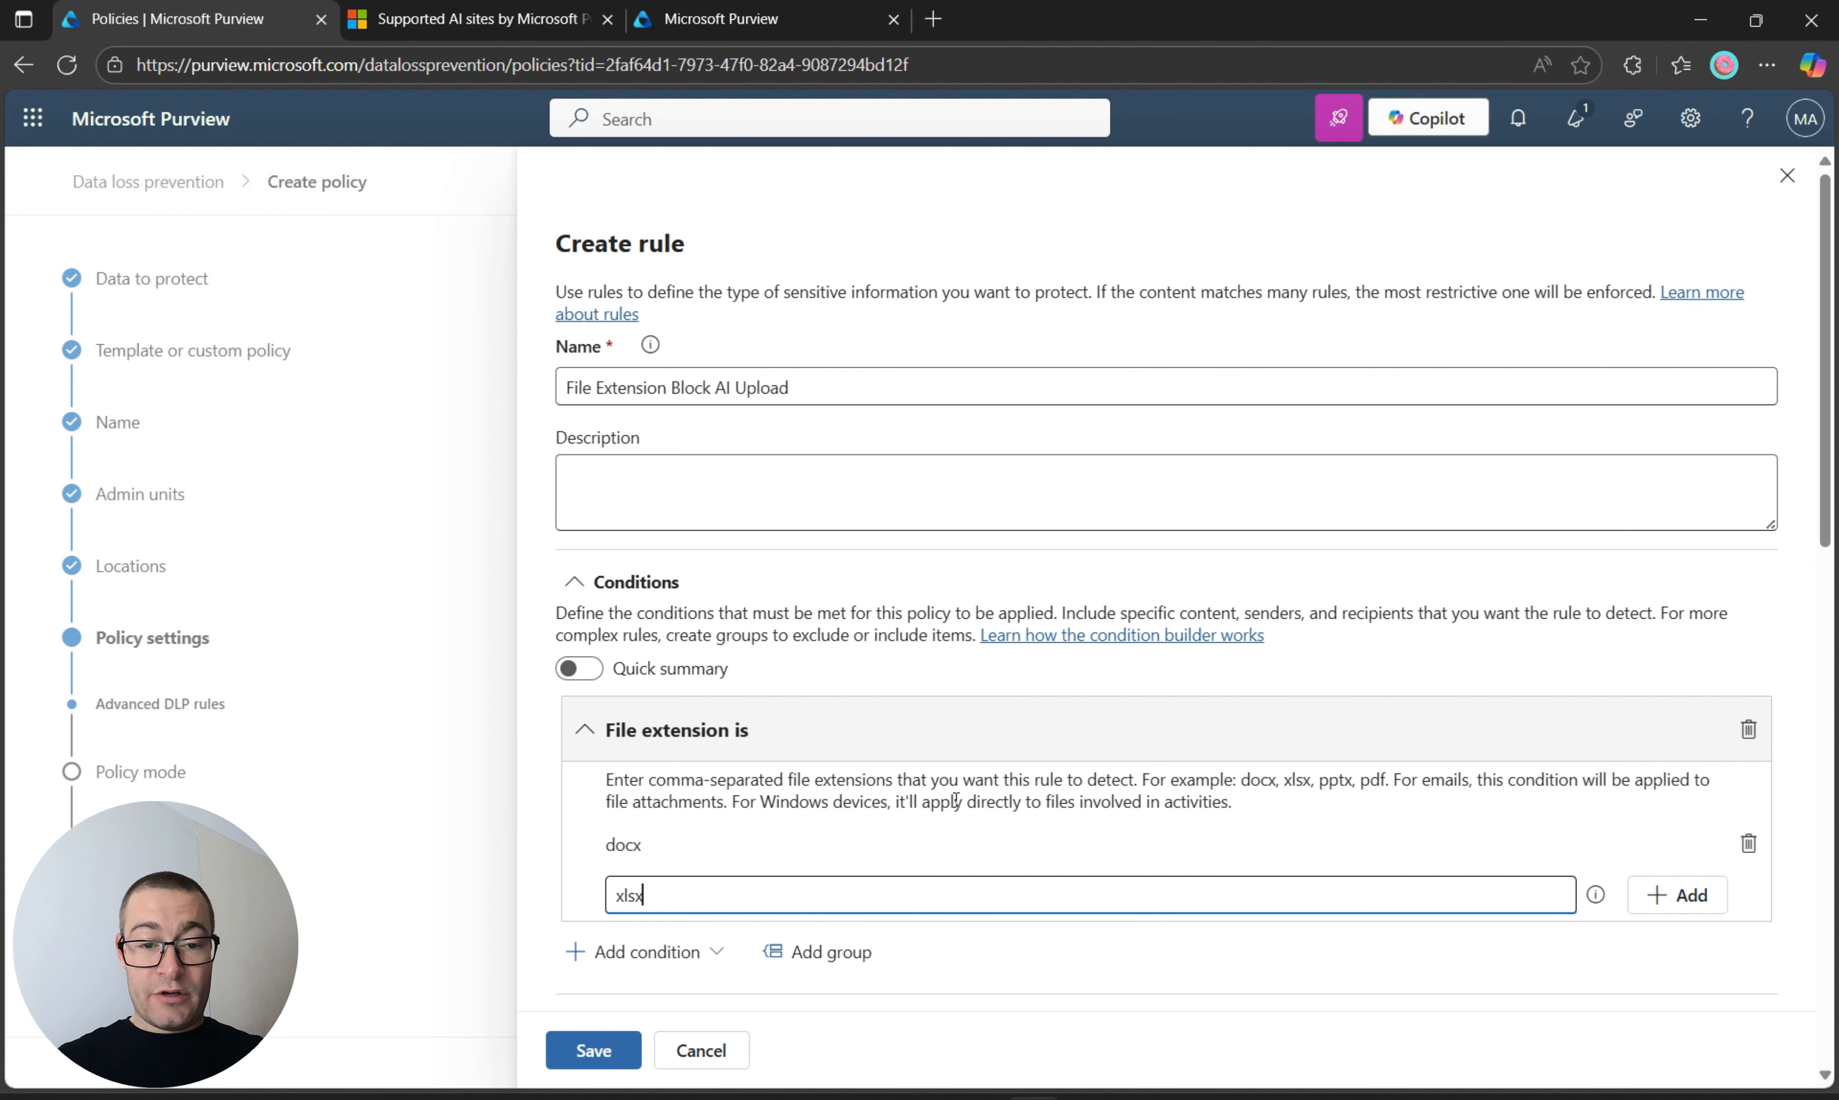
key("Return")
type("pptx")
key("Return")
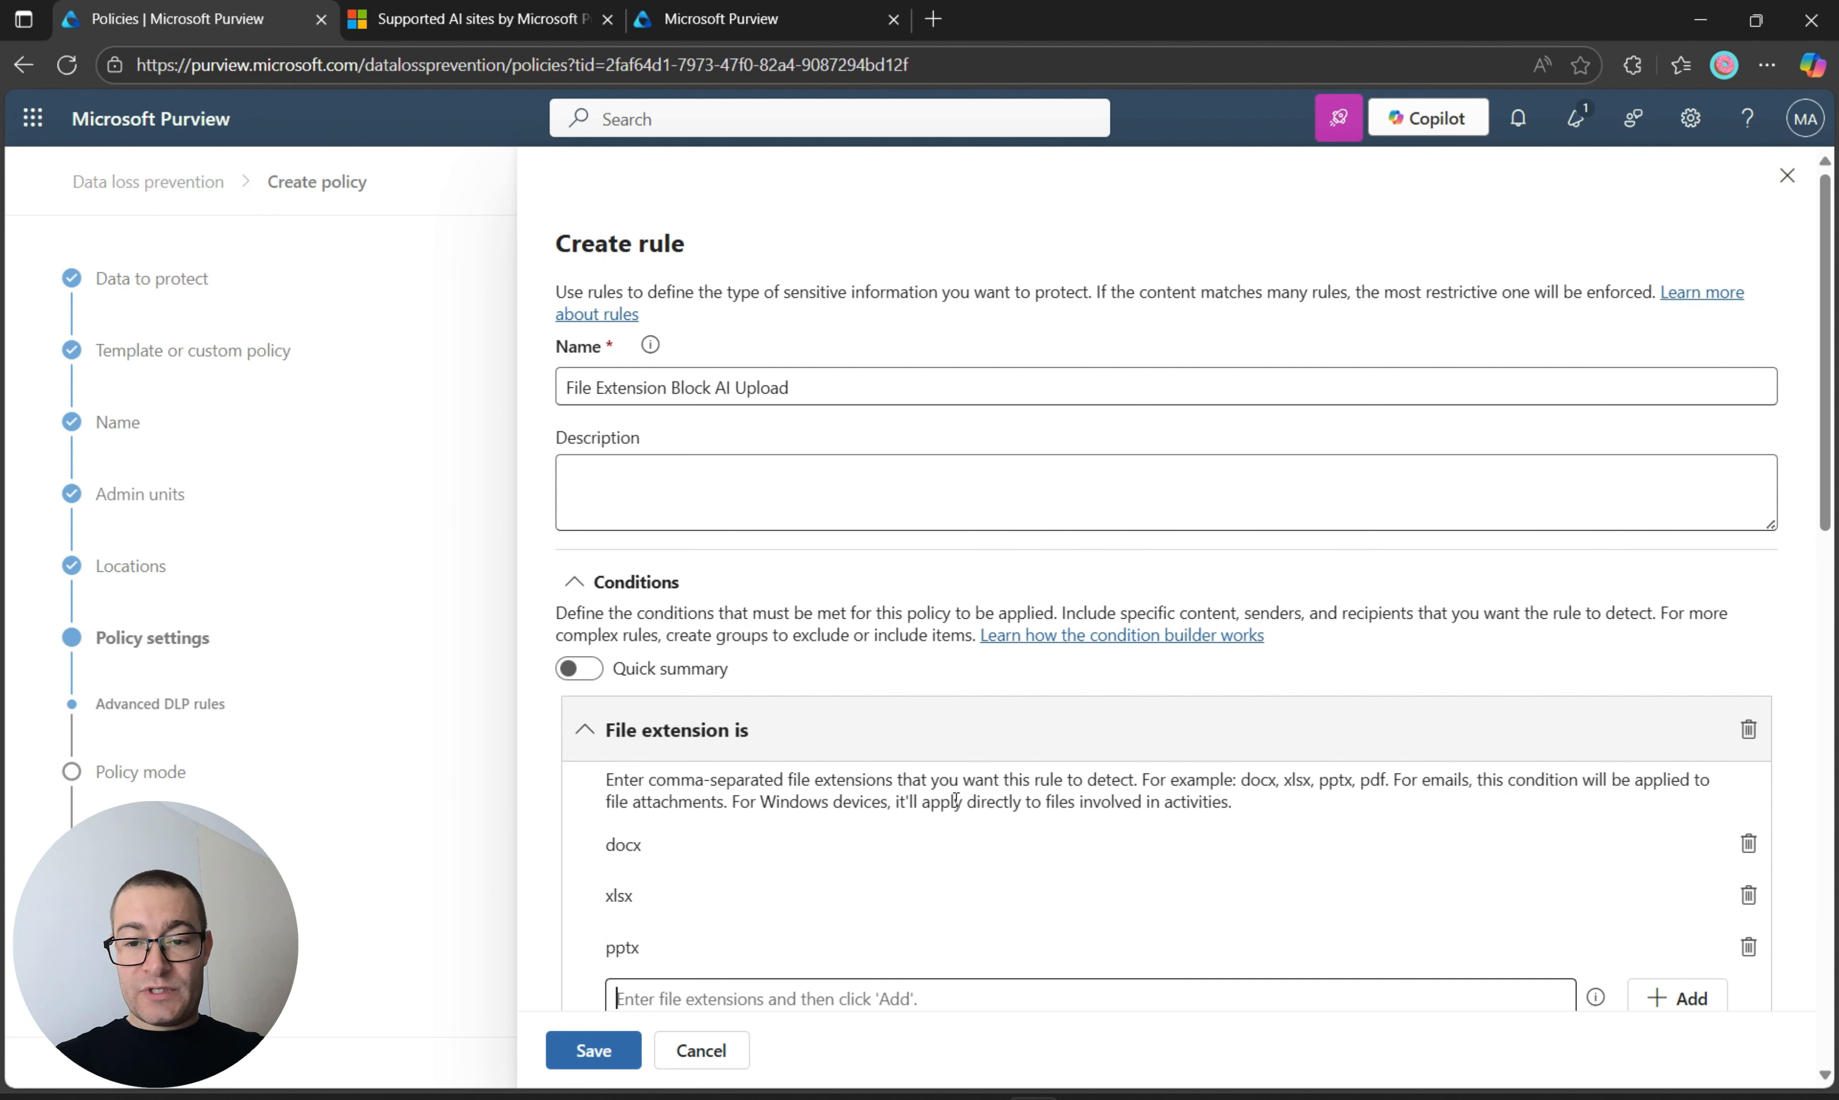
type("pdf")
key("Return")
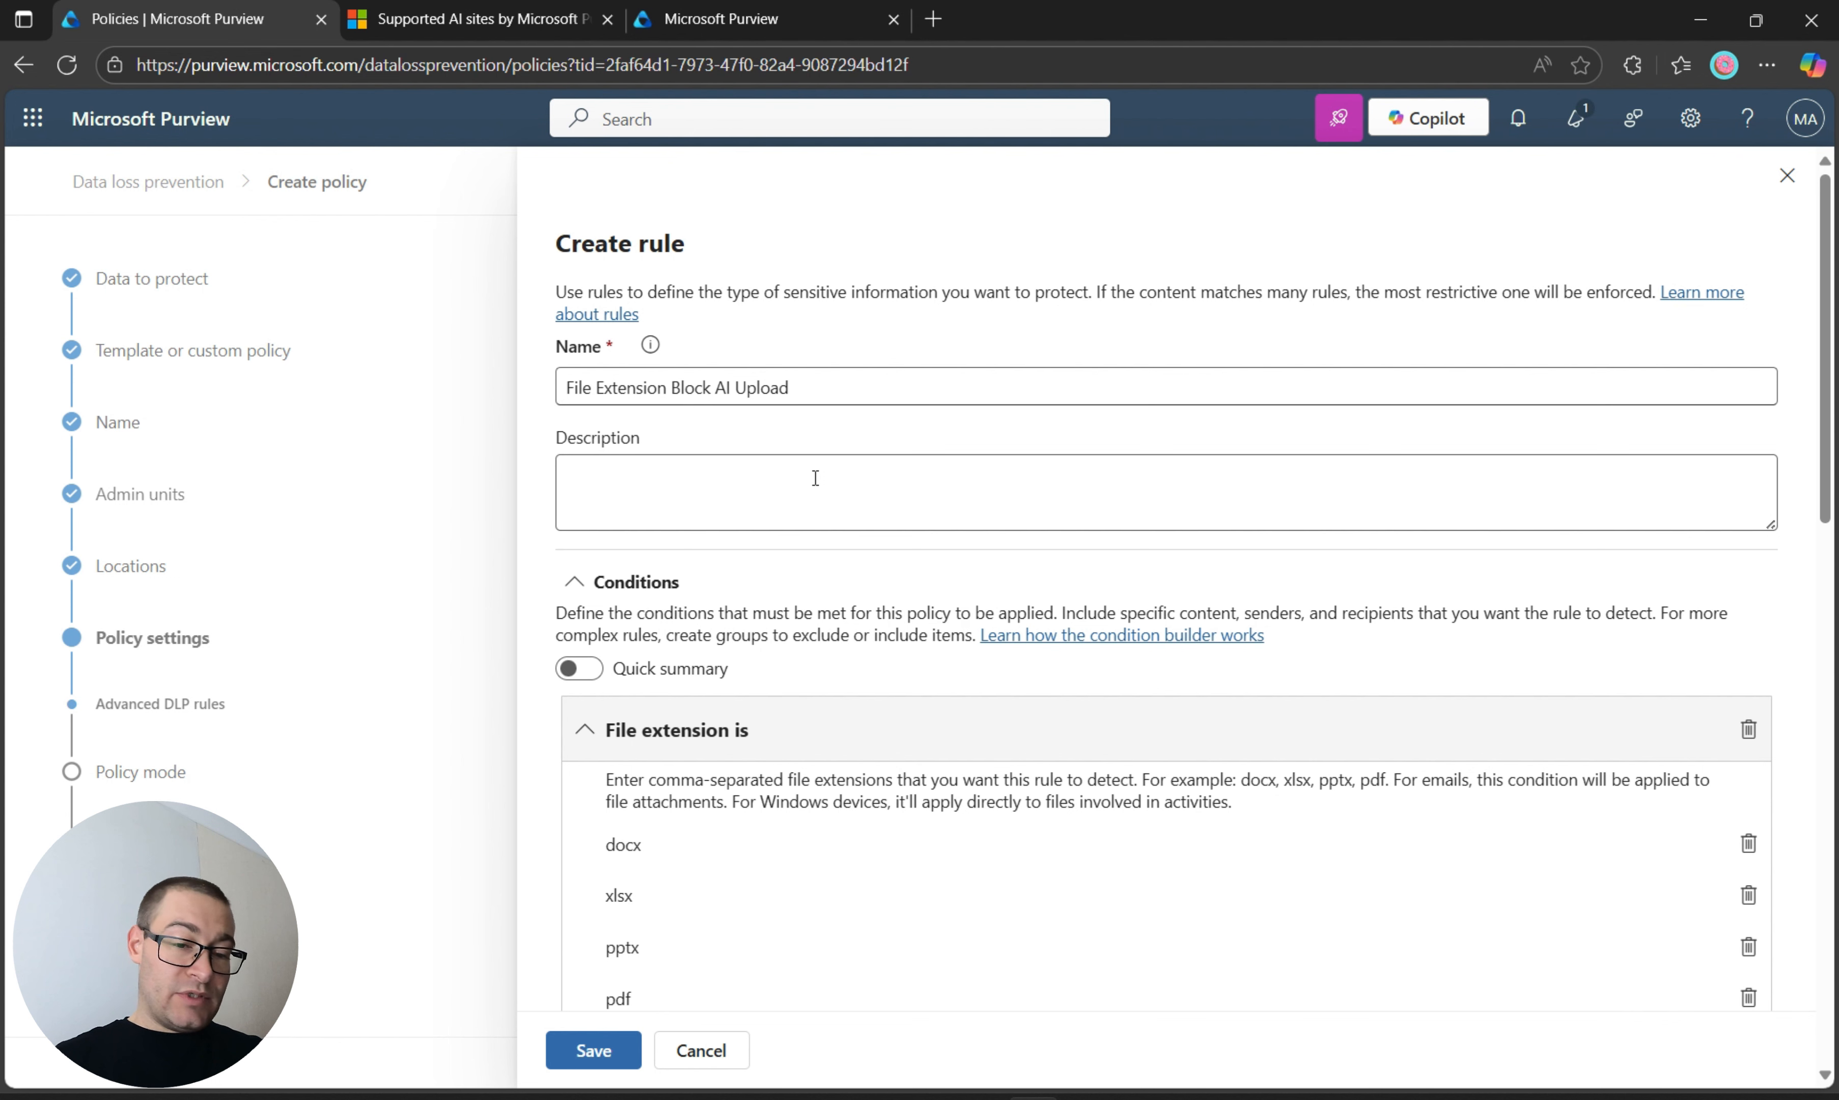
- Add the image extensions png, jpg and jpeg to the file extension condition
scroll(813, 477, "down", 4)
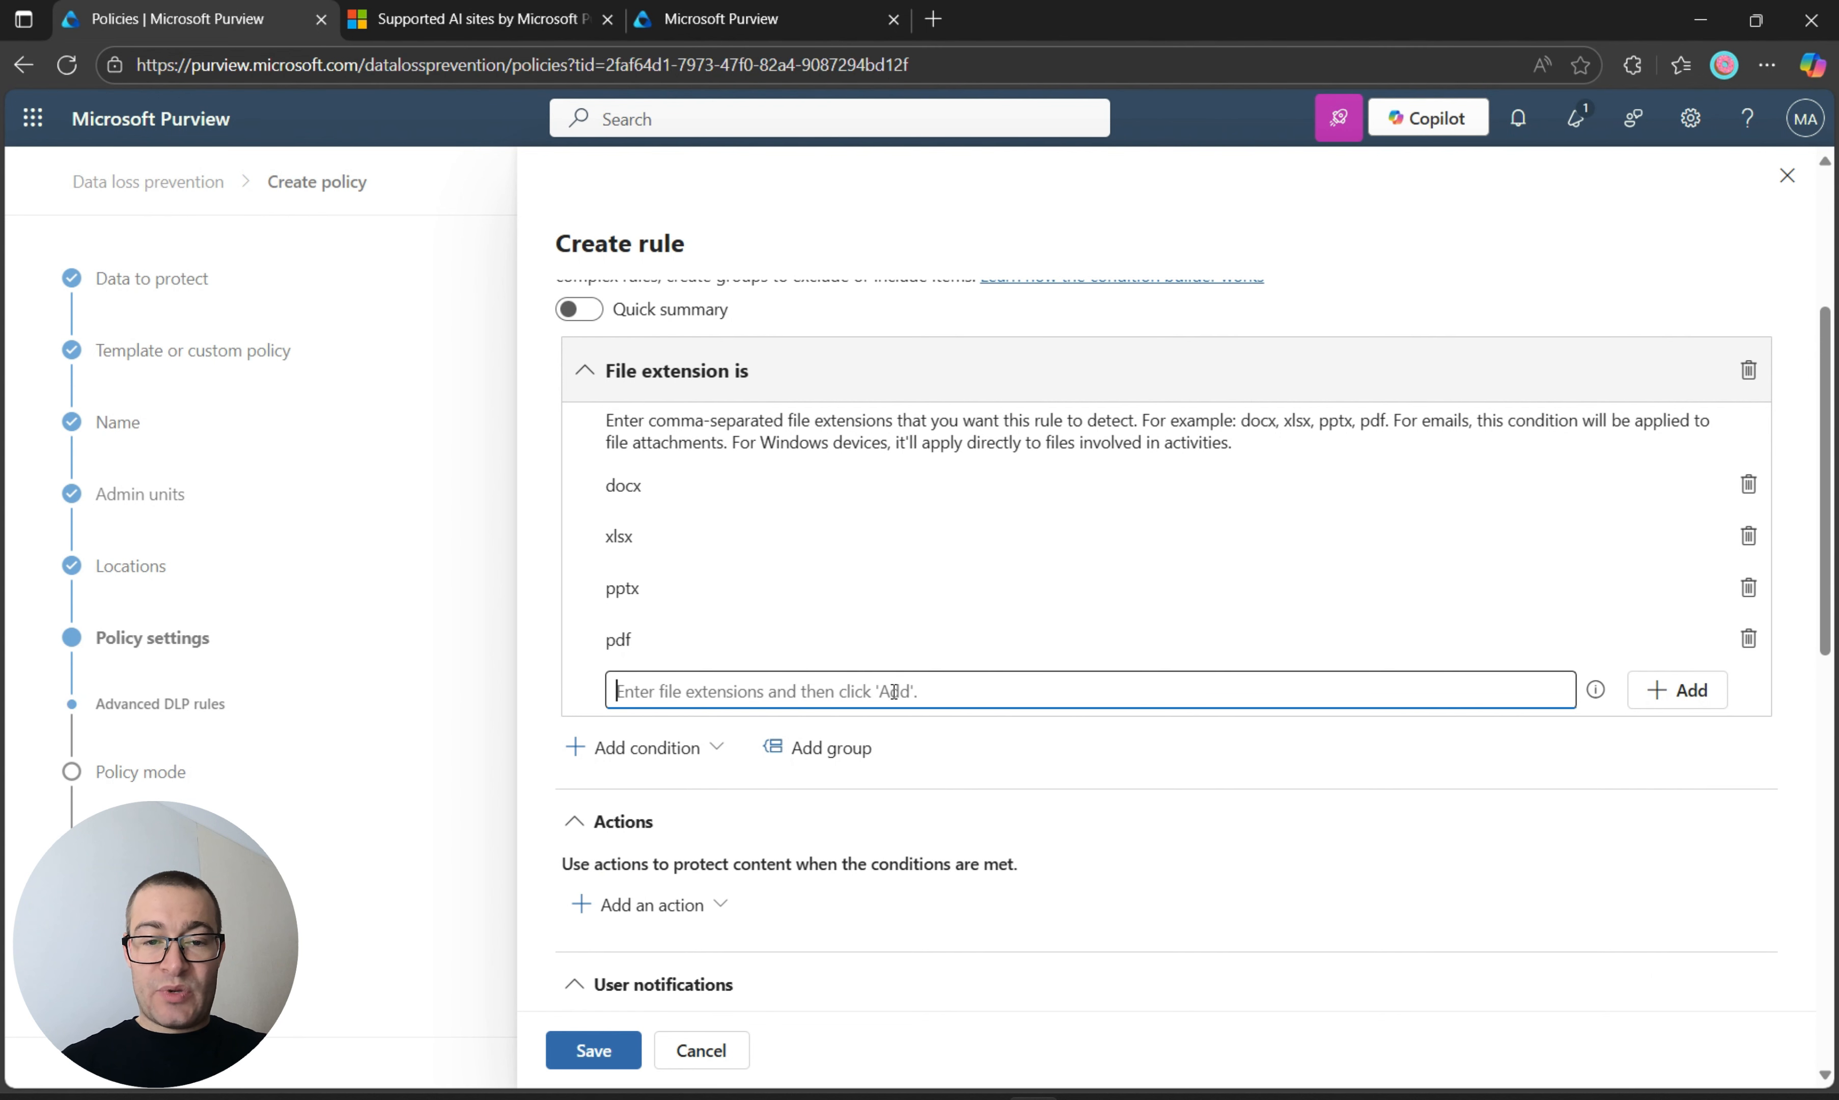
type("png")
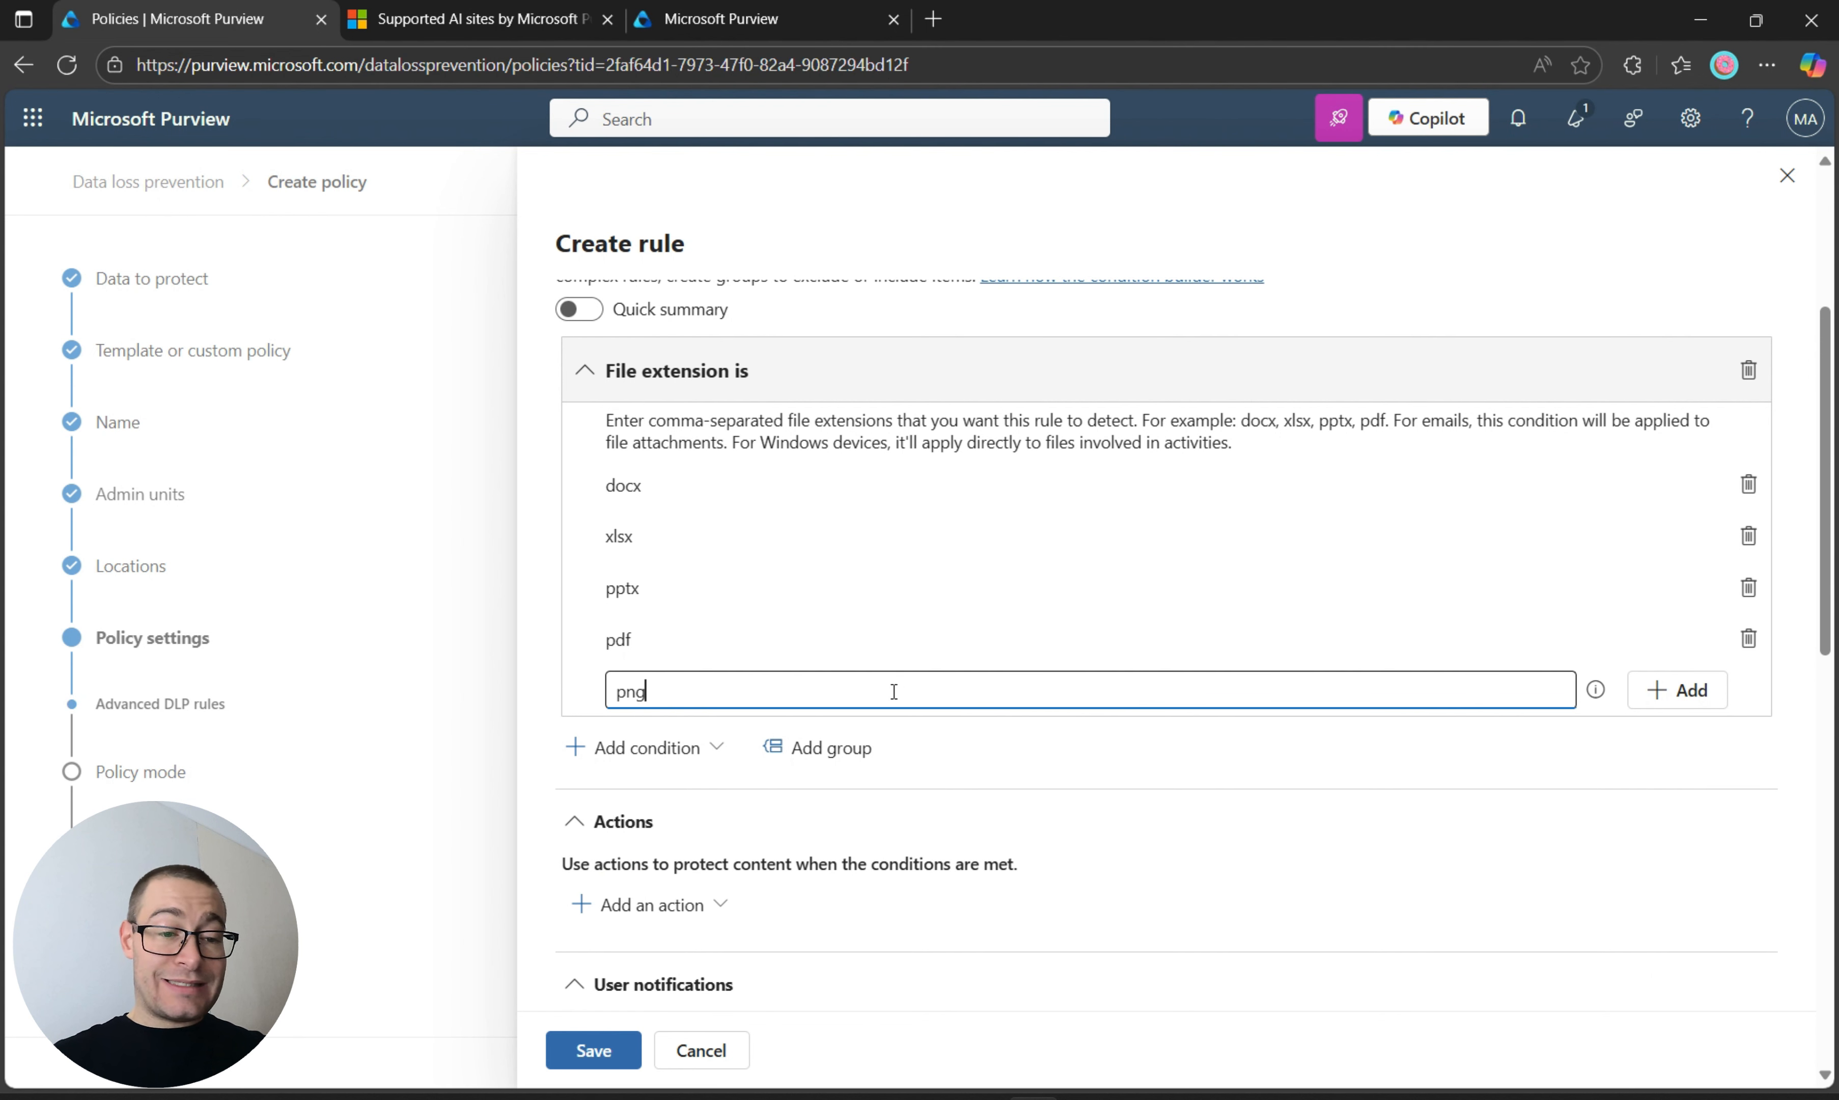
key("Return")
type("jpg")
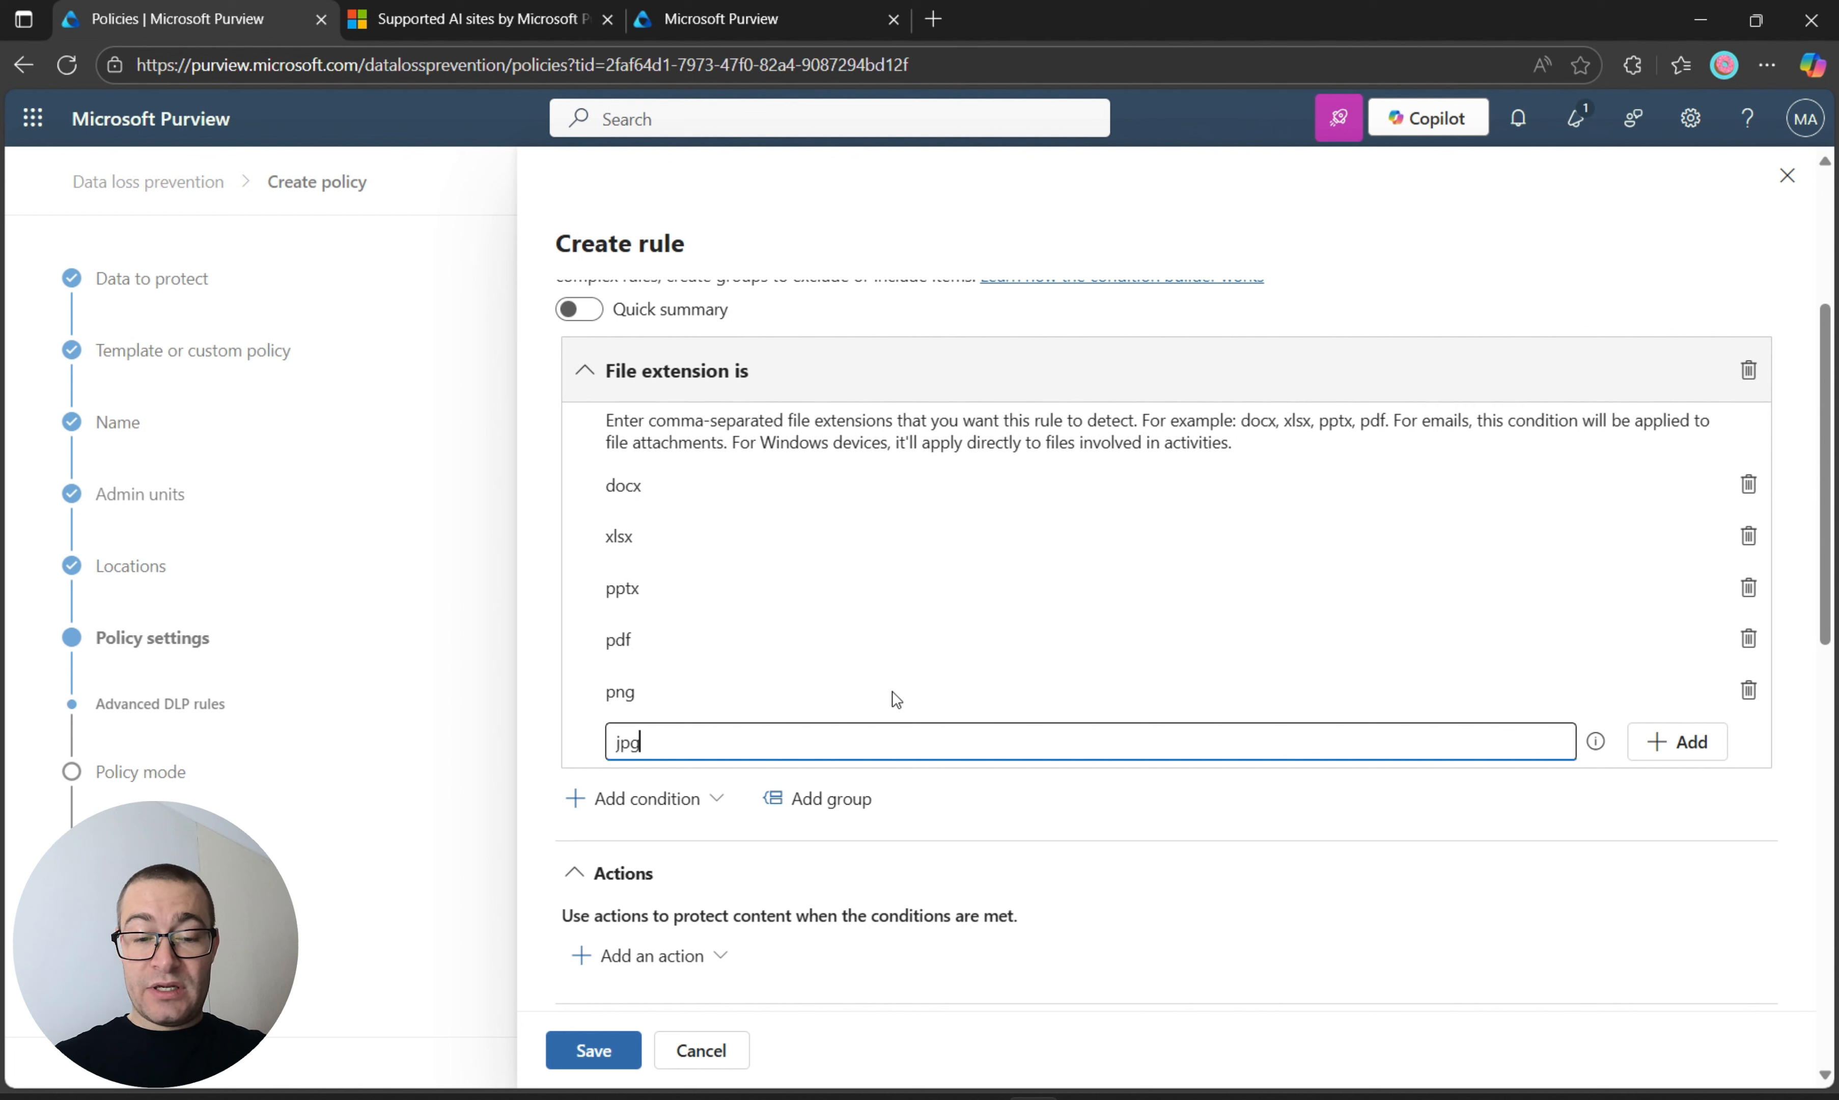
key("Return")
type("jpeg")
key("Return")
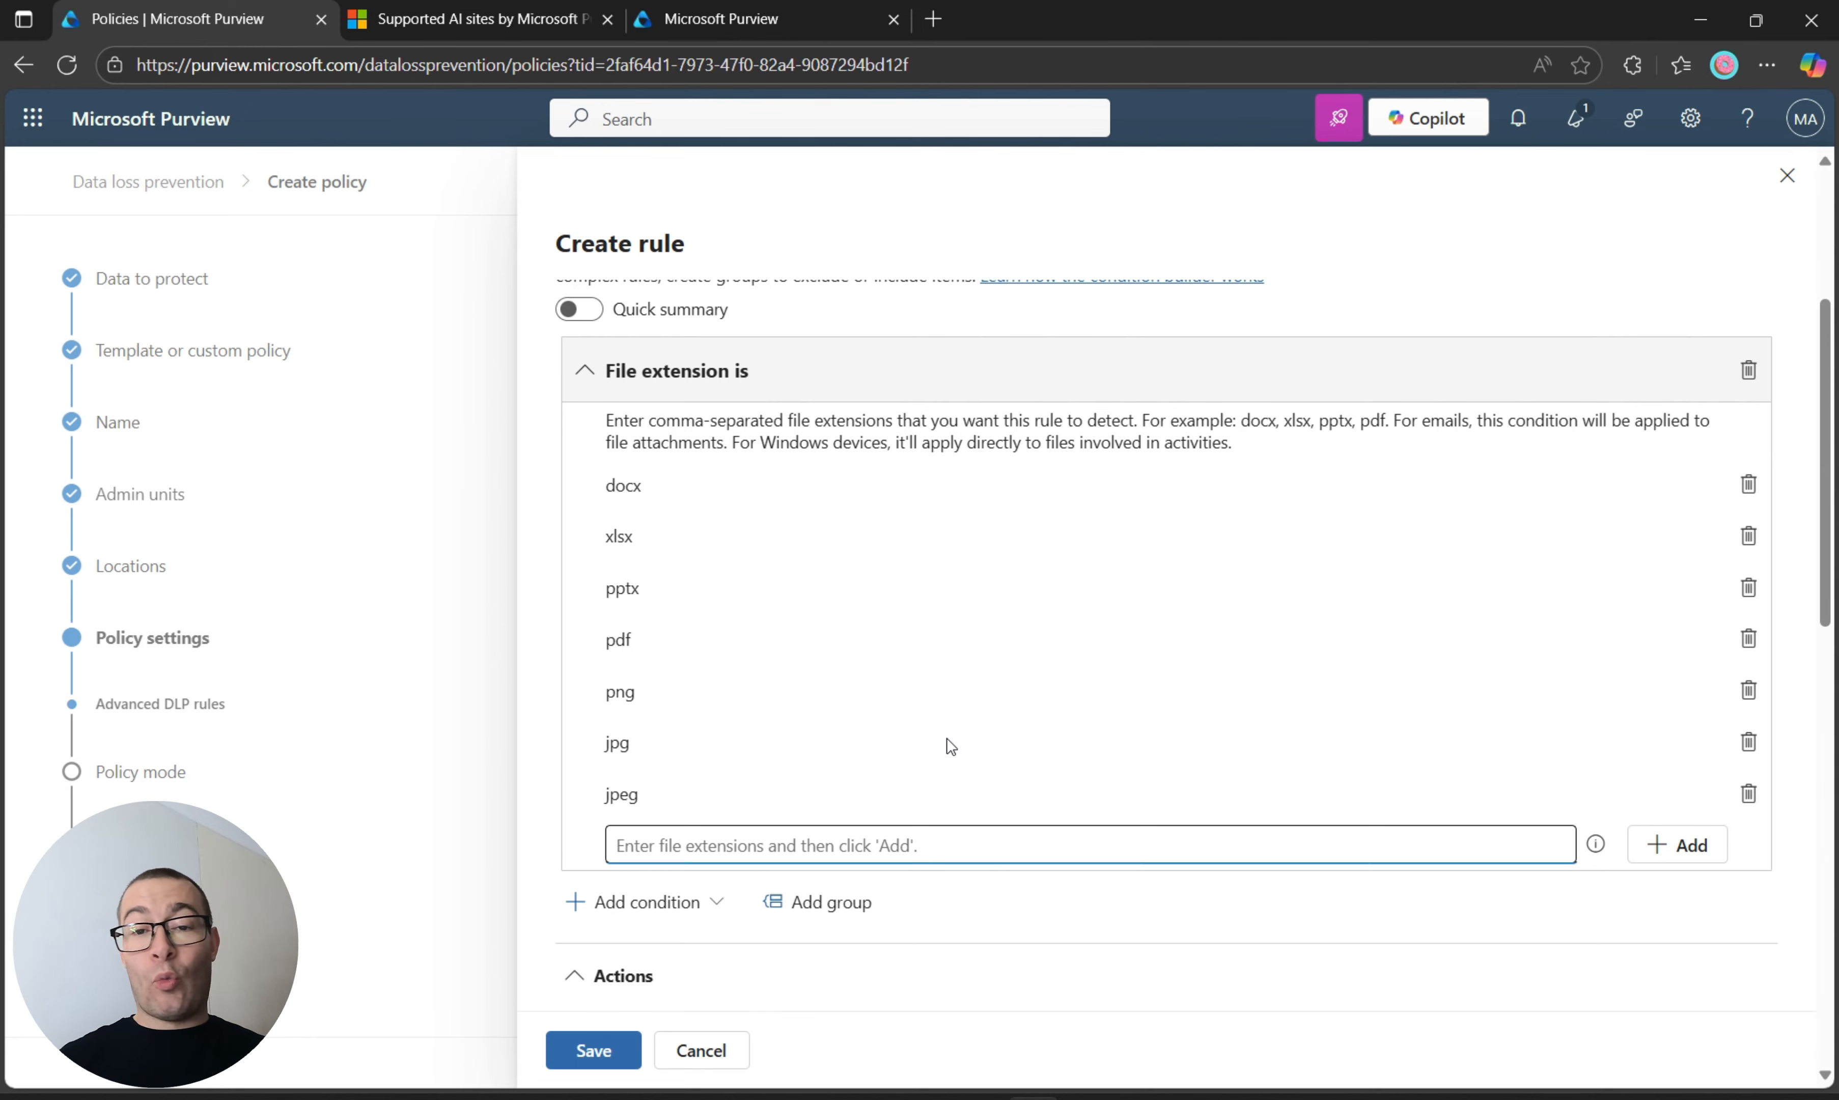
- Add the "Audit or restrict activities on devices" action to the File Extension Block AI Upload rule
scroll(947, 737, "down", 5)
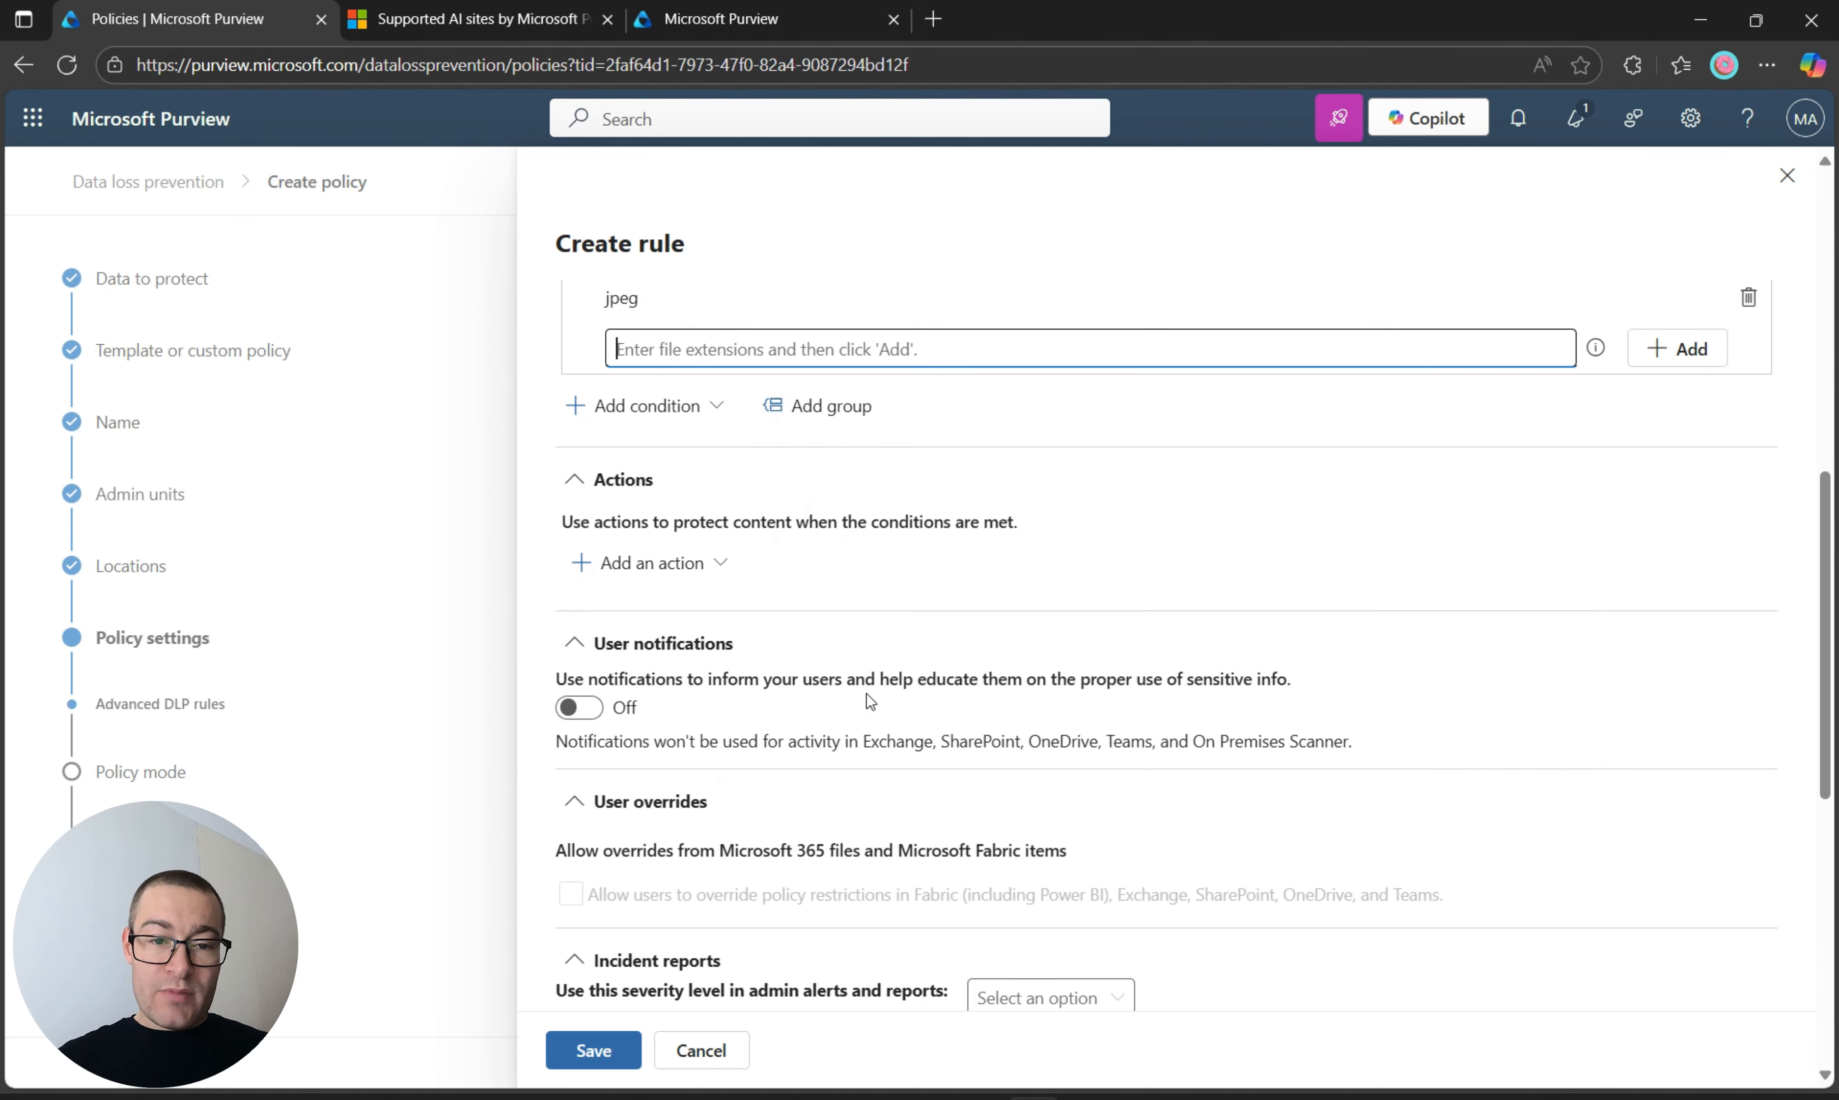
left_click(676, 565)
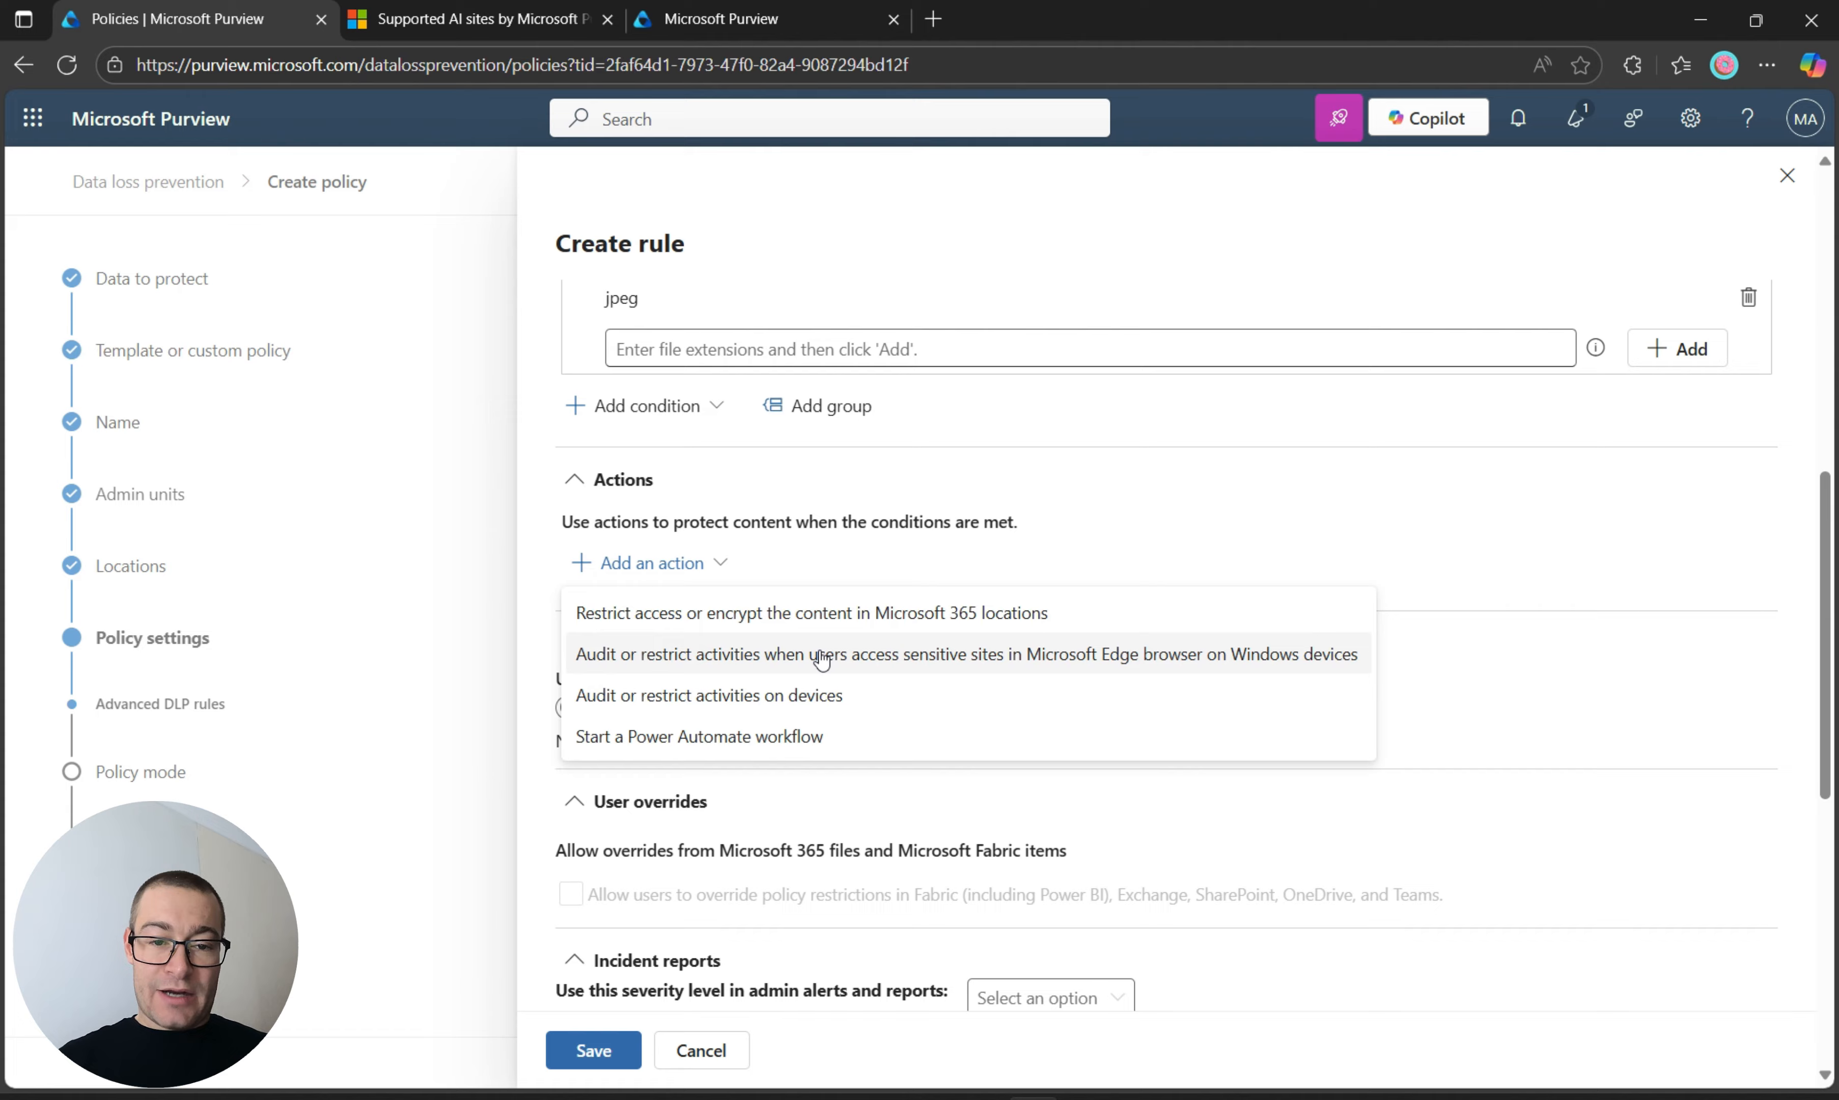
left_click(779, 697)
- Disable the file extension rule's Access by restricted apps restriction and set file activities for all apps to "Don't restrict file activity"
scroll(1271, 536, "up", 5)
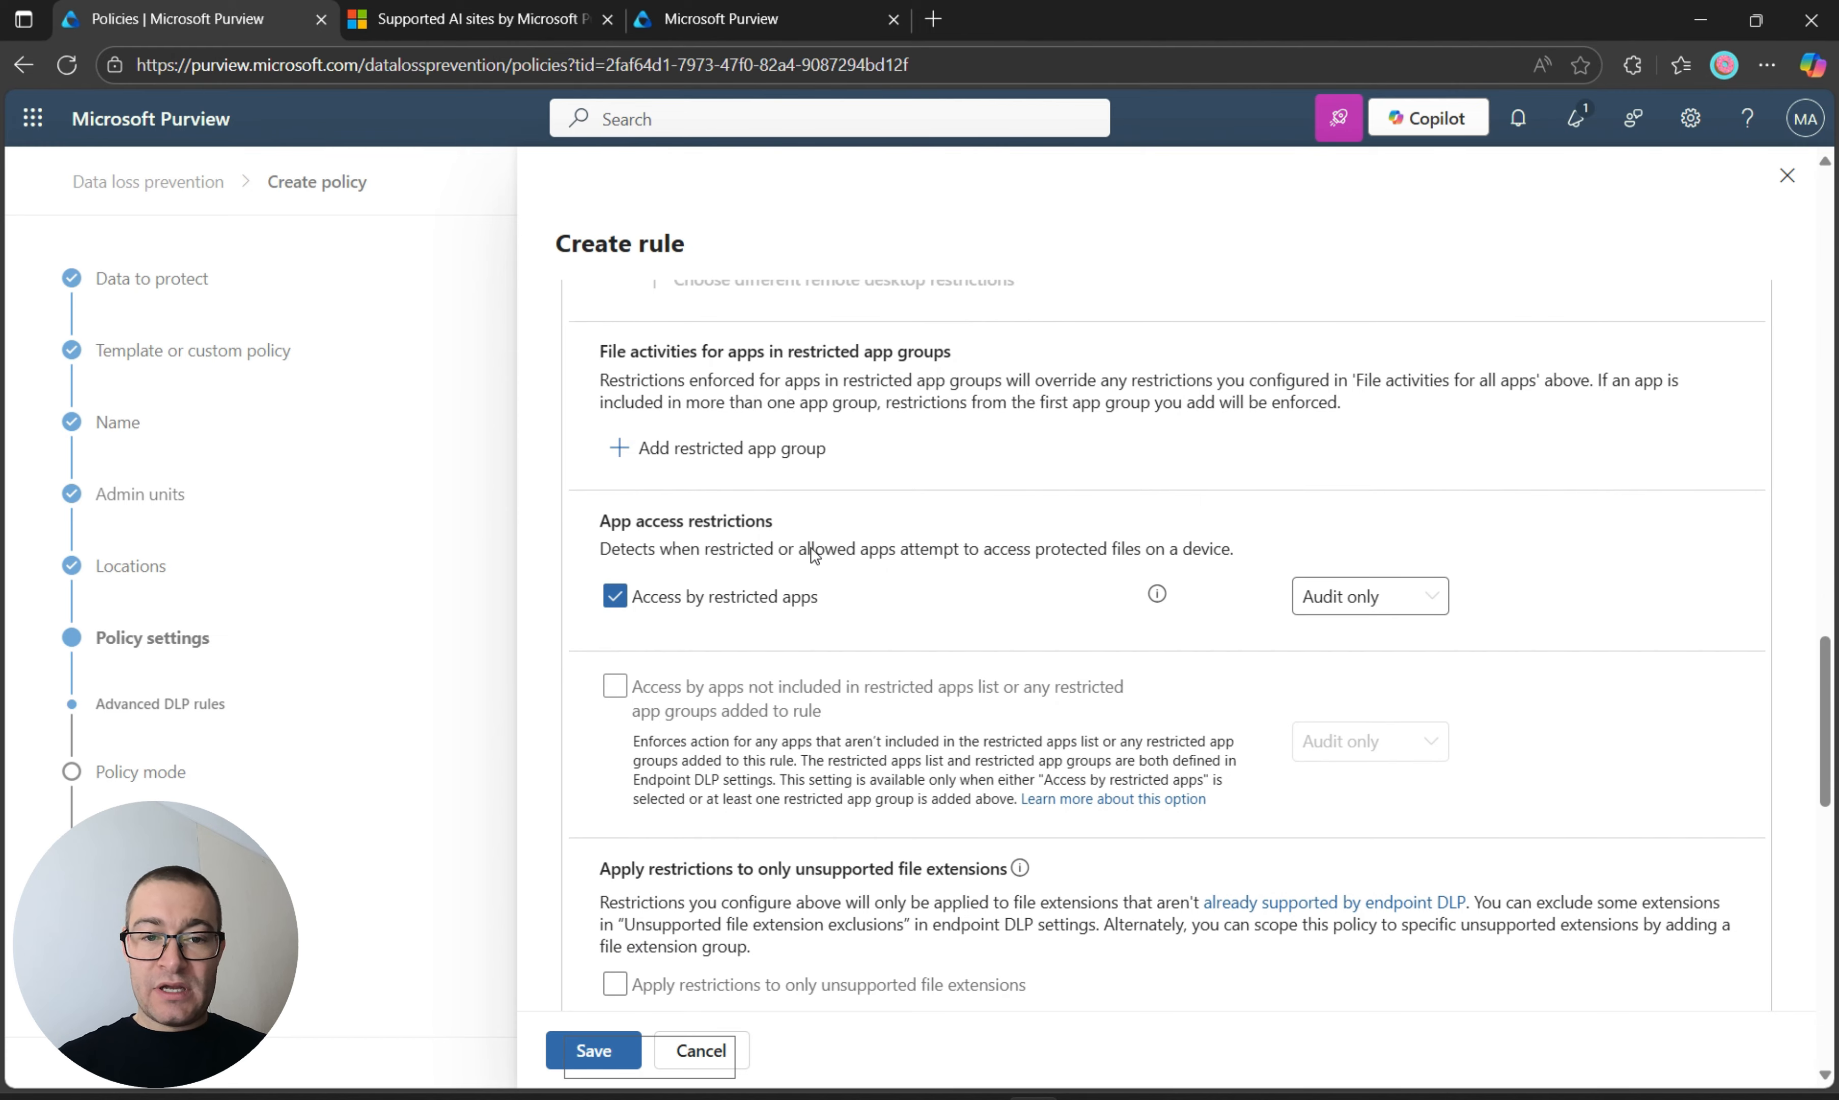
left_click(751, 597)
scroll(1168, 484, "up", 10)
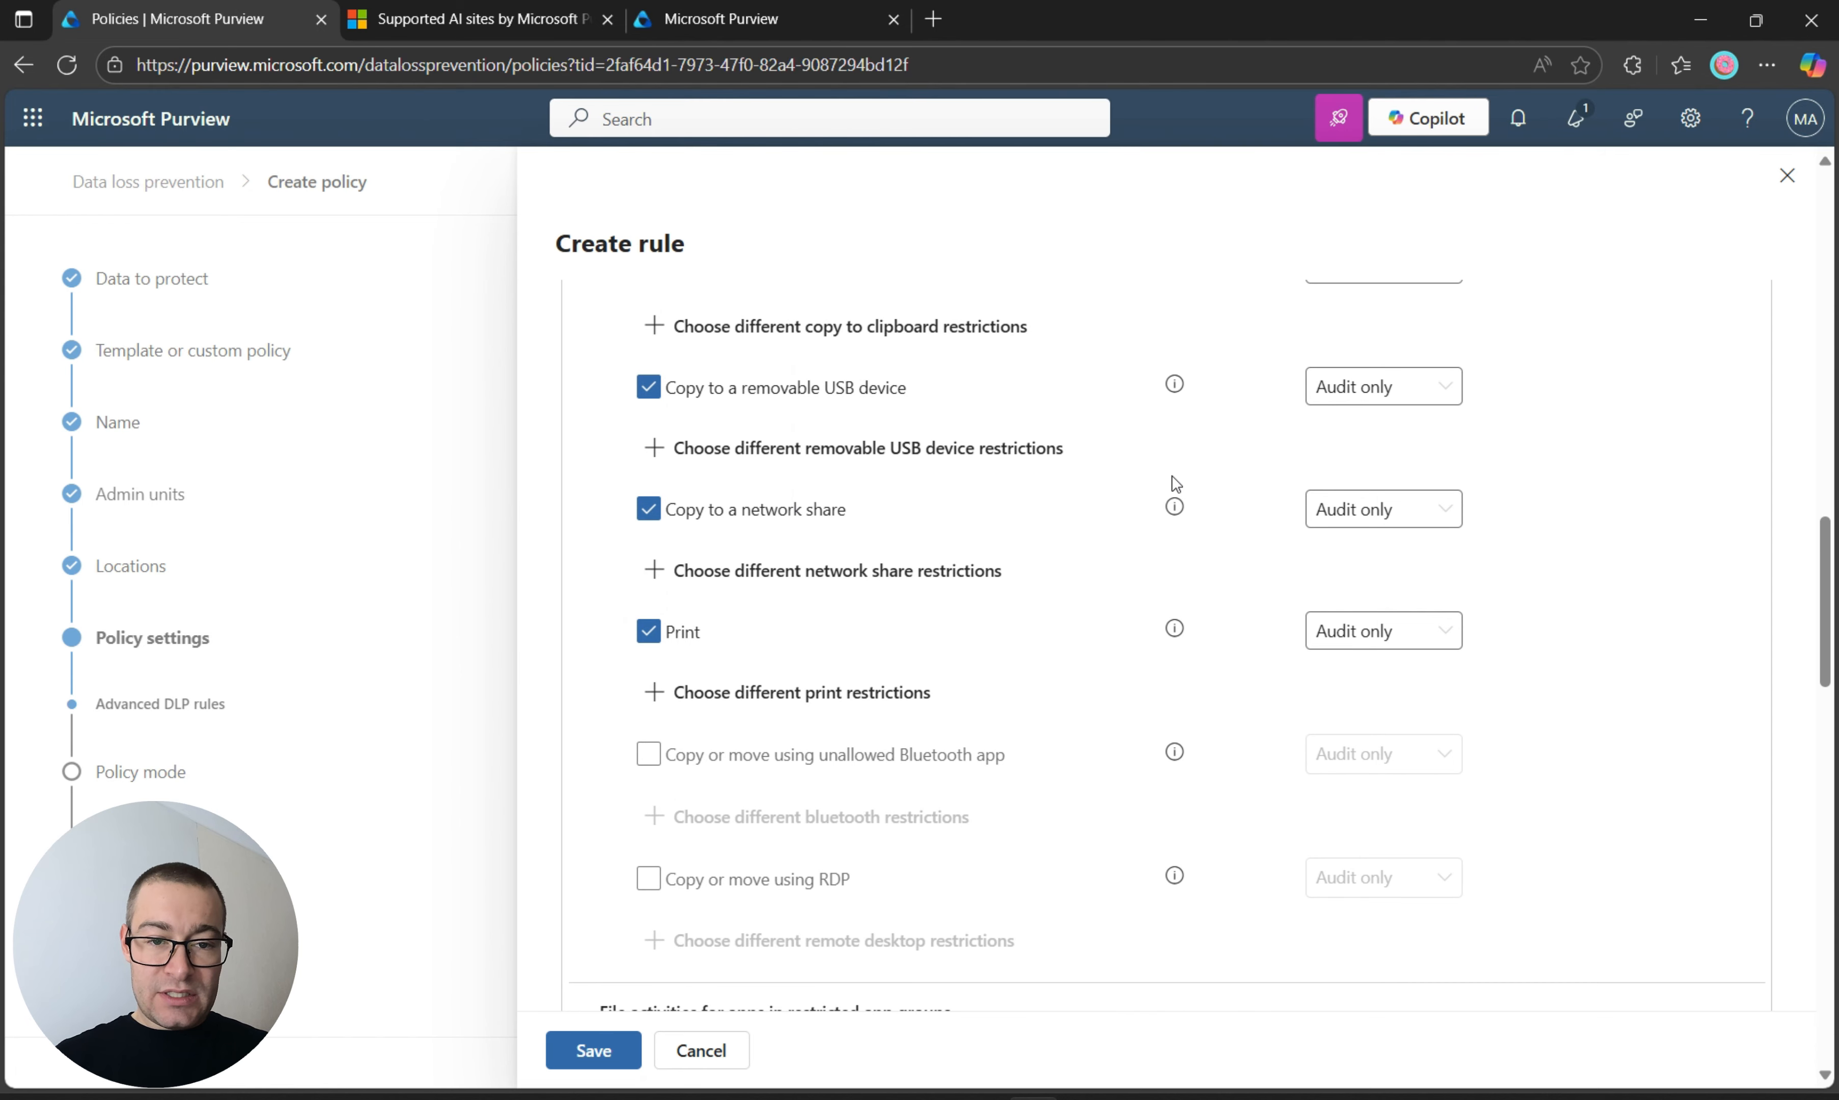
left_click(781, 716)
- Set uploads to a restricted cloud service domain or access from unallowed browsers to Block with override
scroll(1019, 507, "up", 5)
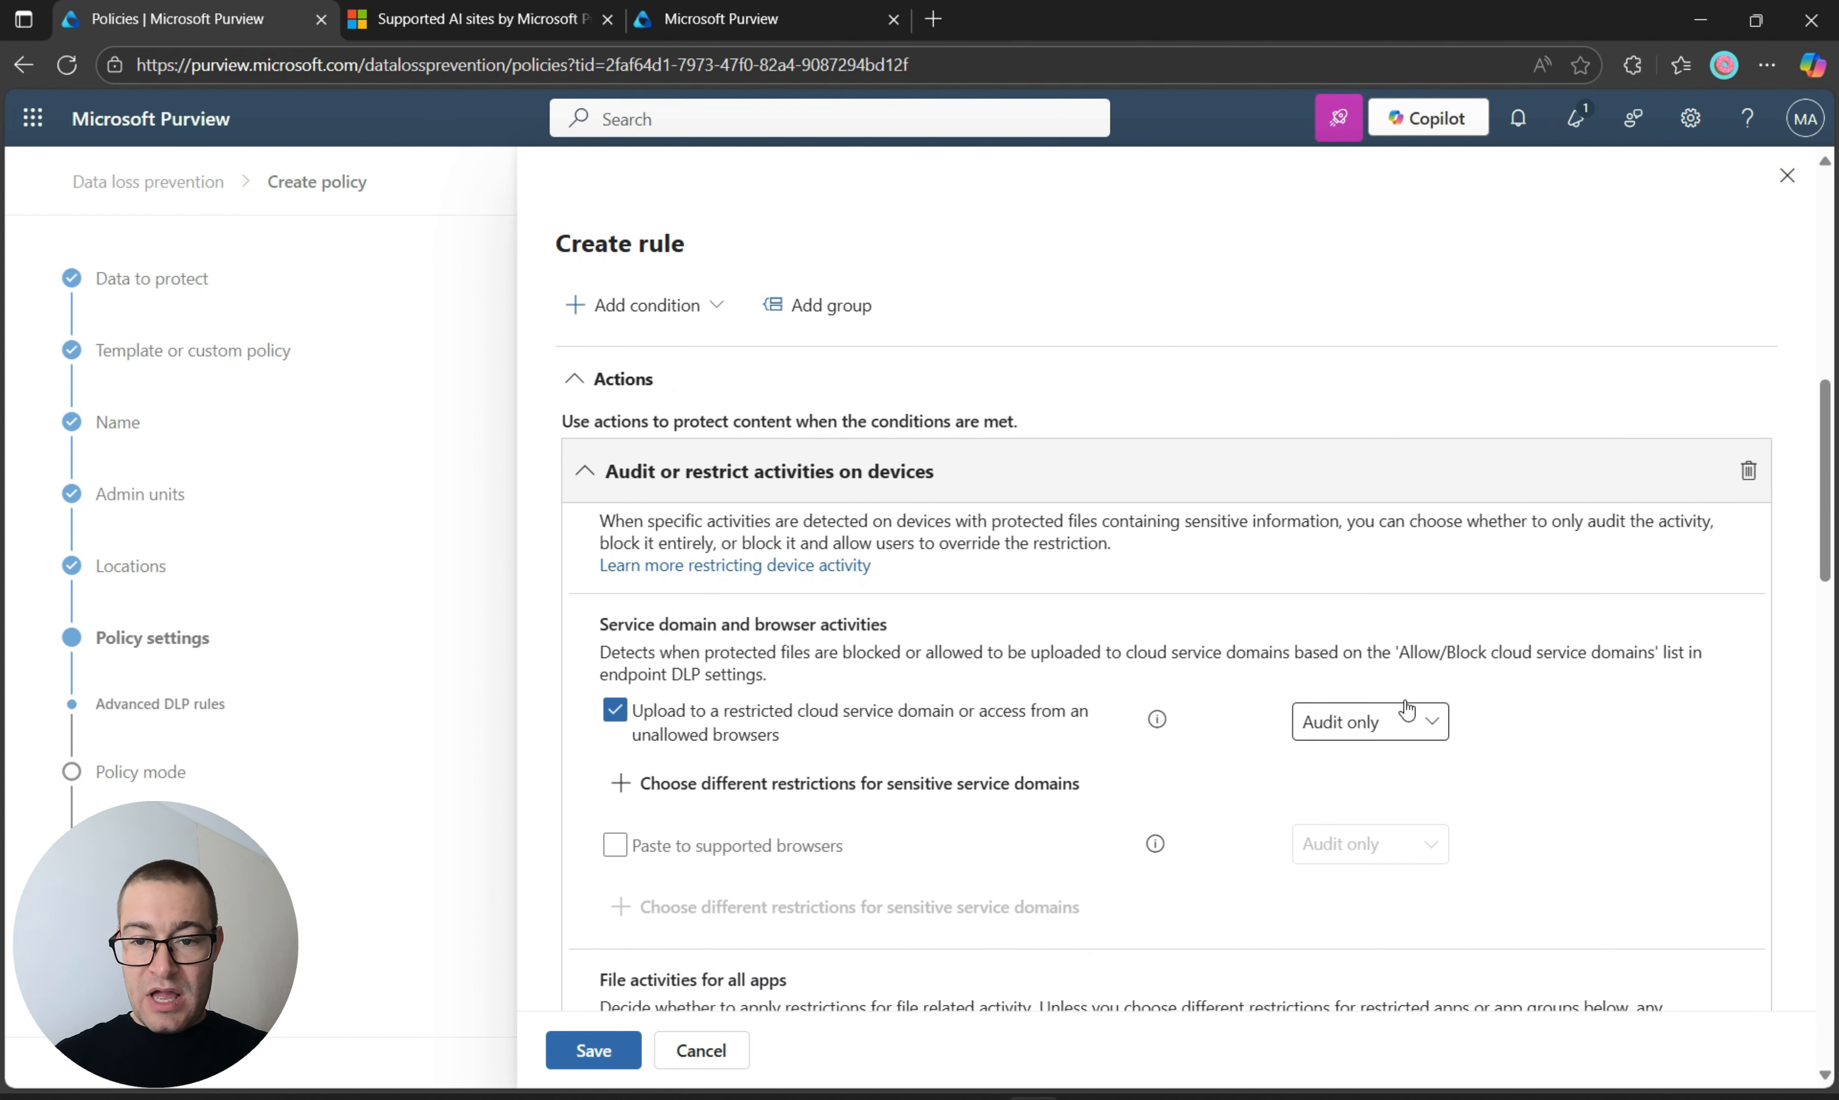
scroll(1042, 641, "down", 1)
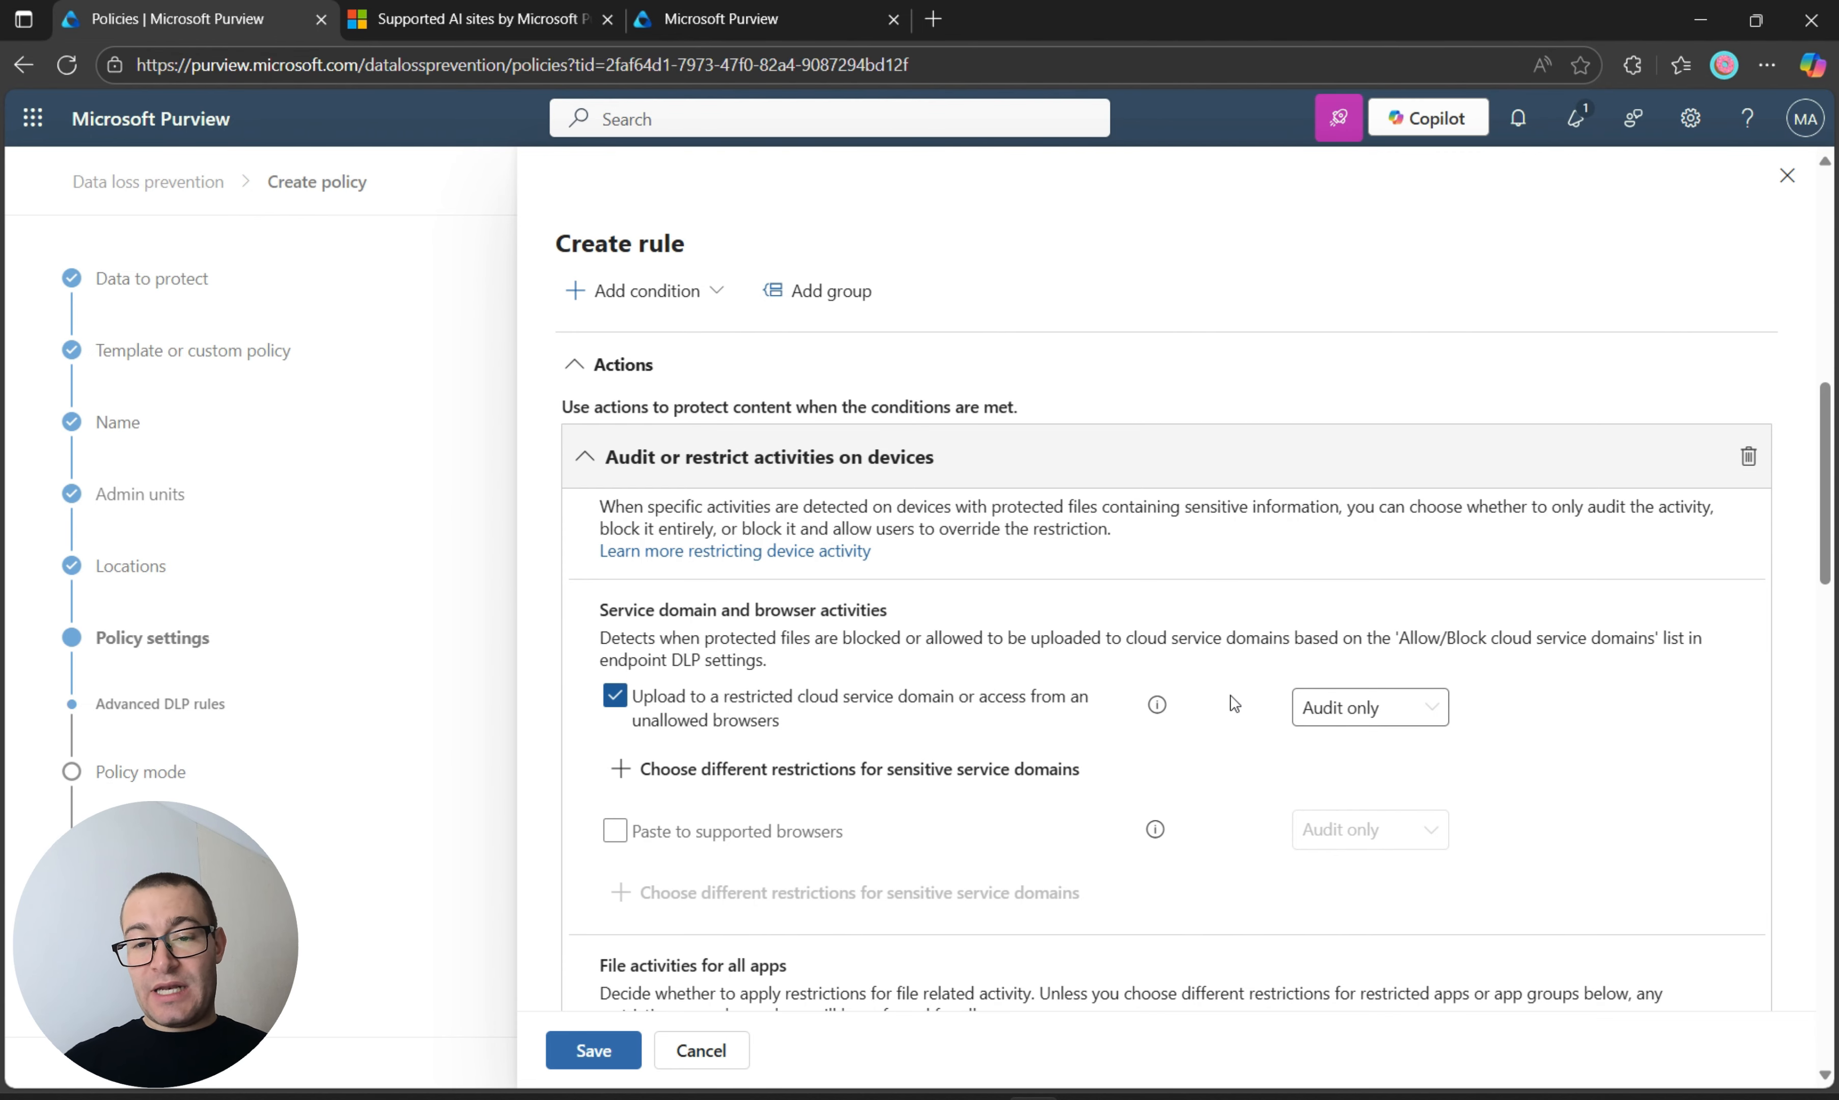
left_click(1340, 720)
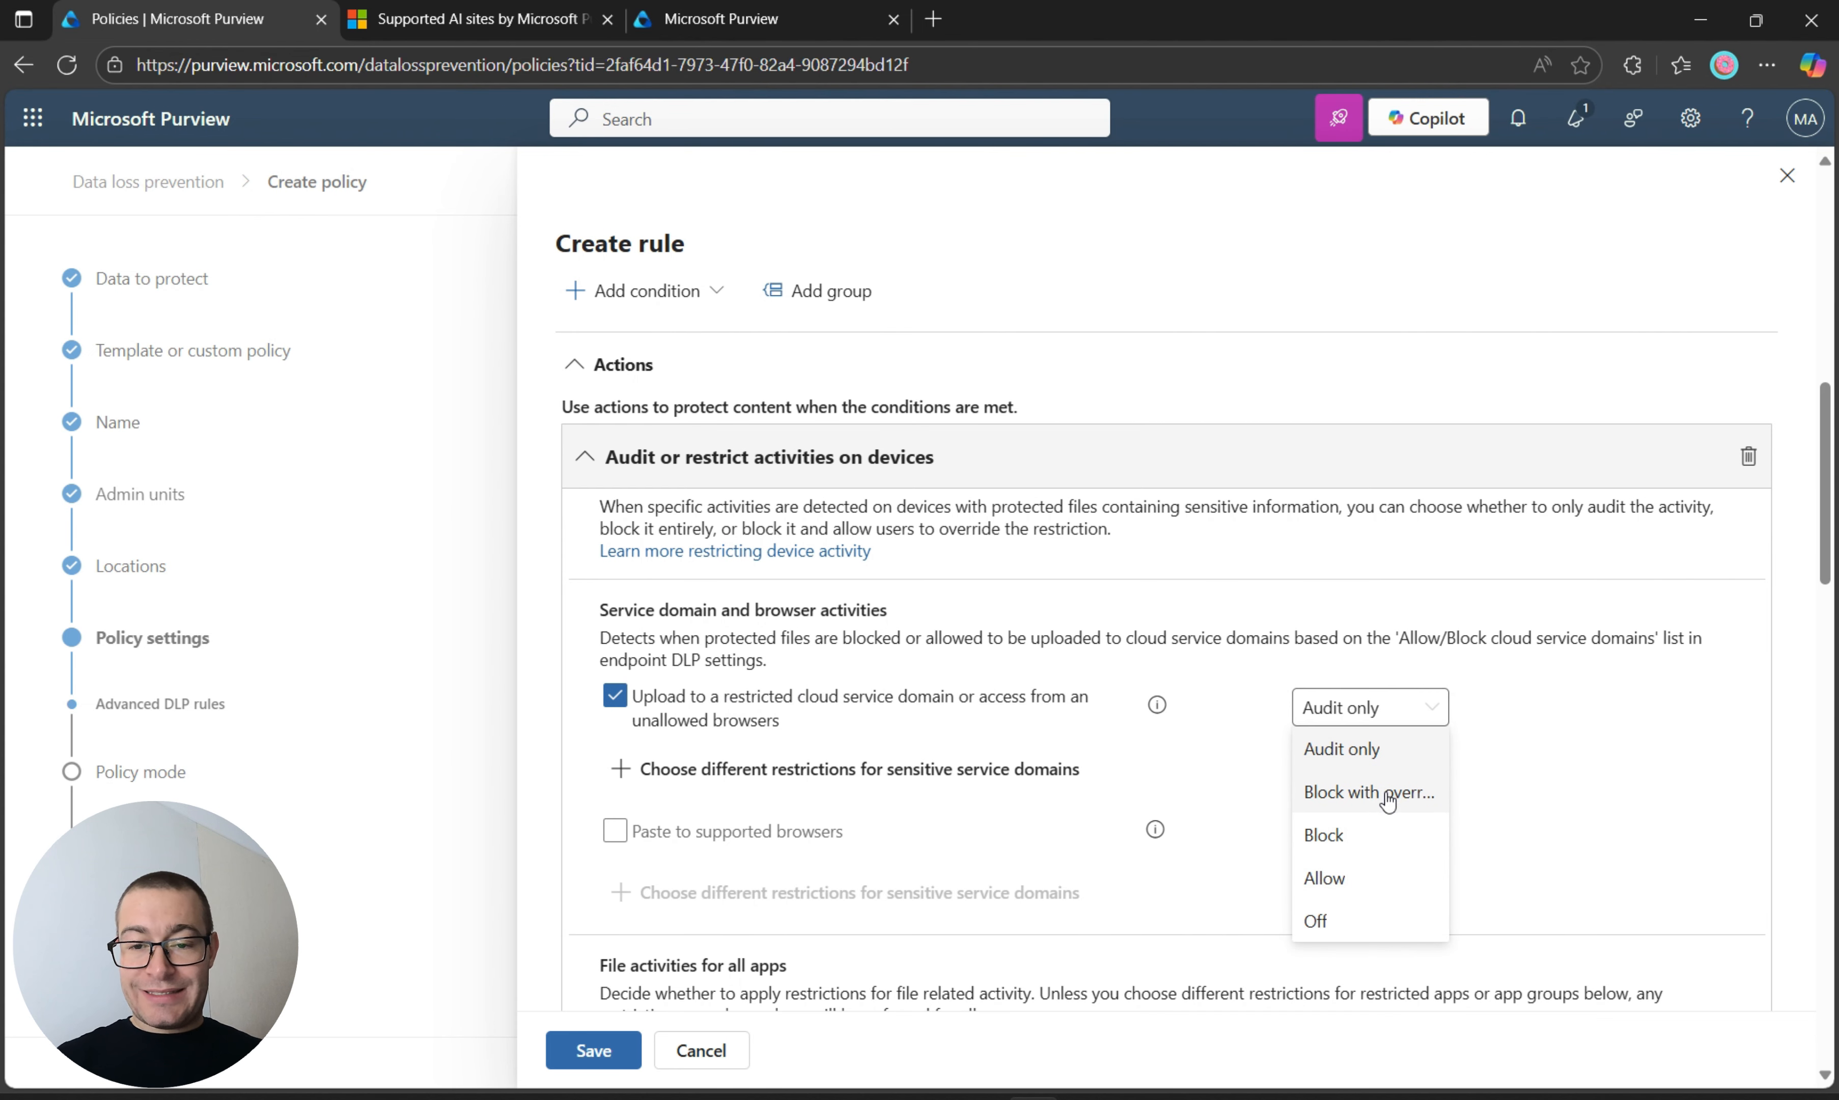
left_click(1364, 793)
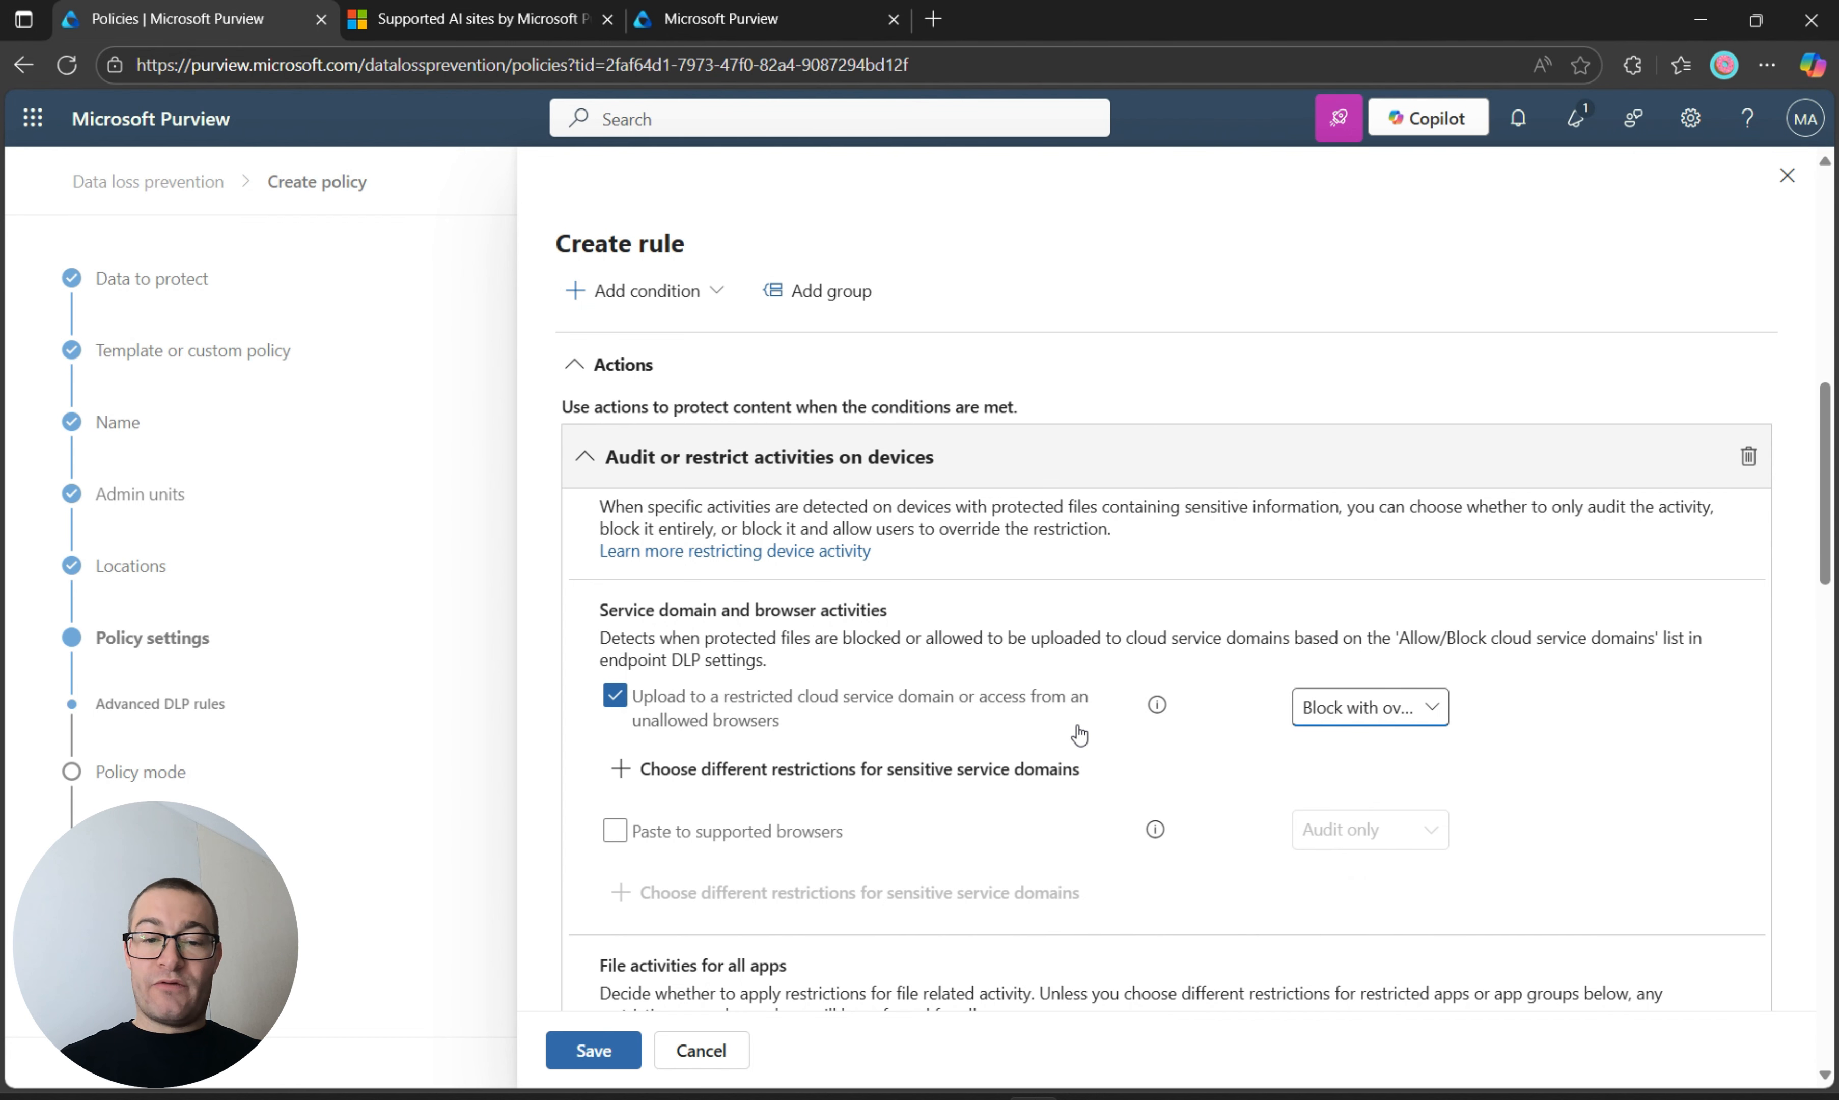
- Add the Generative AI Websites group as a sensitive service domain restriction for uploads, set its action to Block with override, and save it
left_click(986, 769)
left_click(1168, 378)
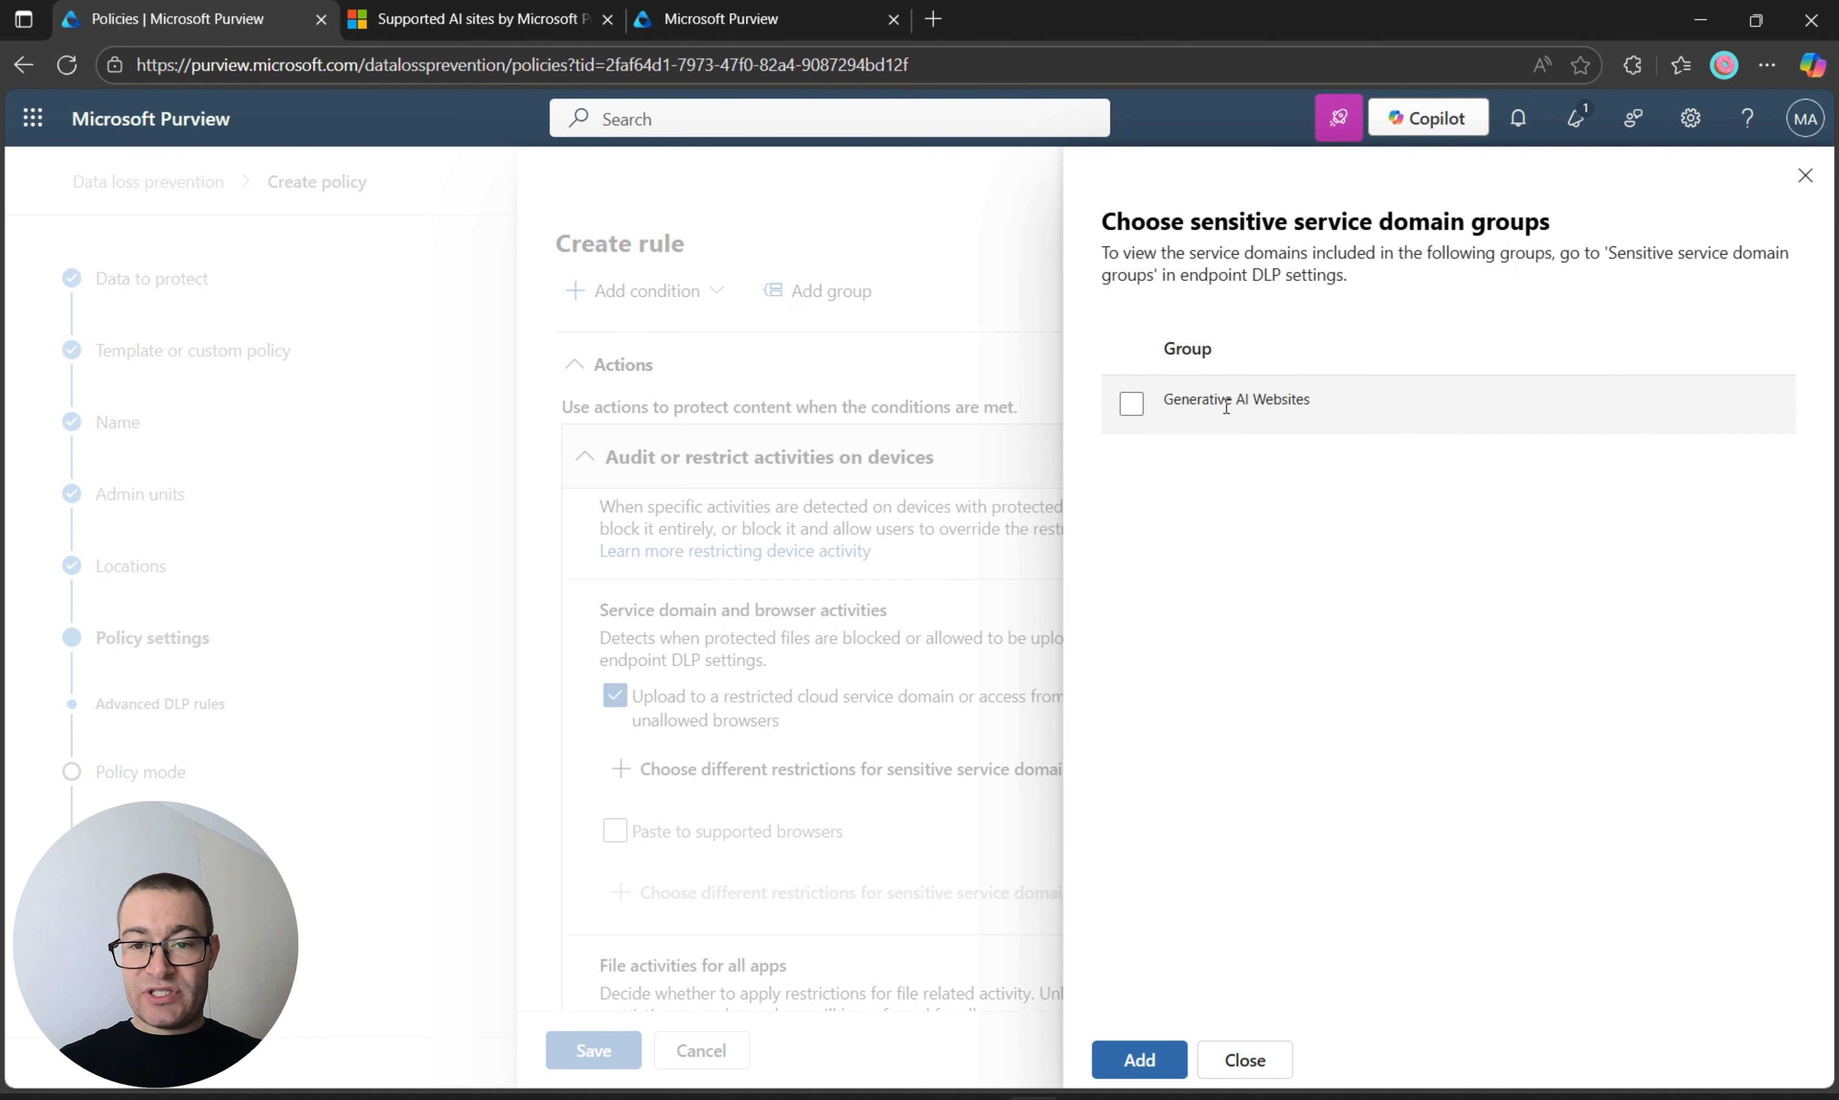
left_click(1133, 403)
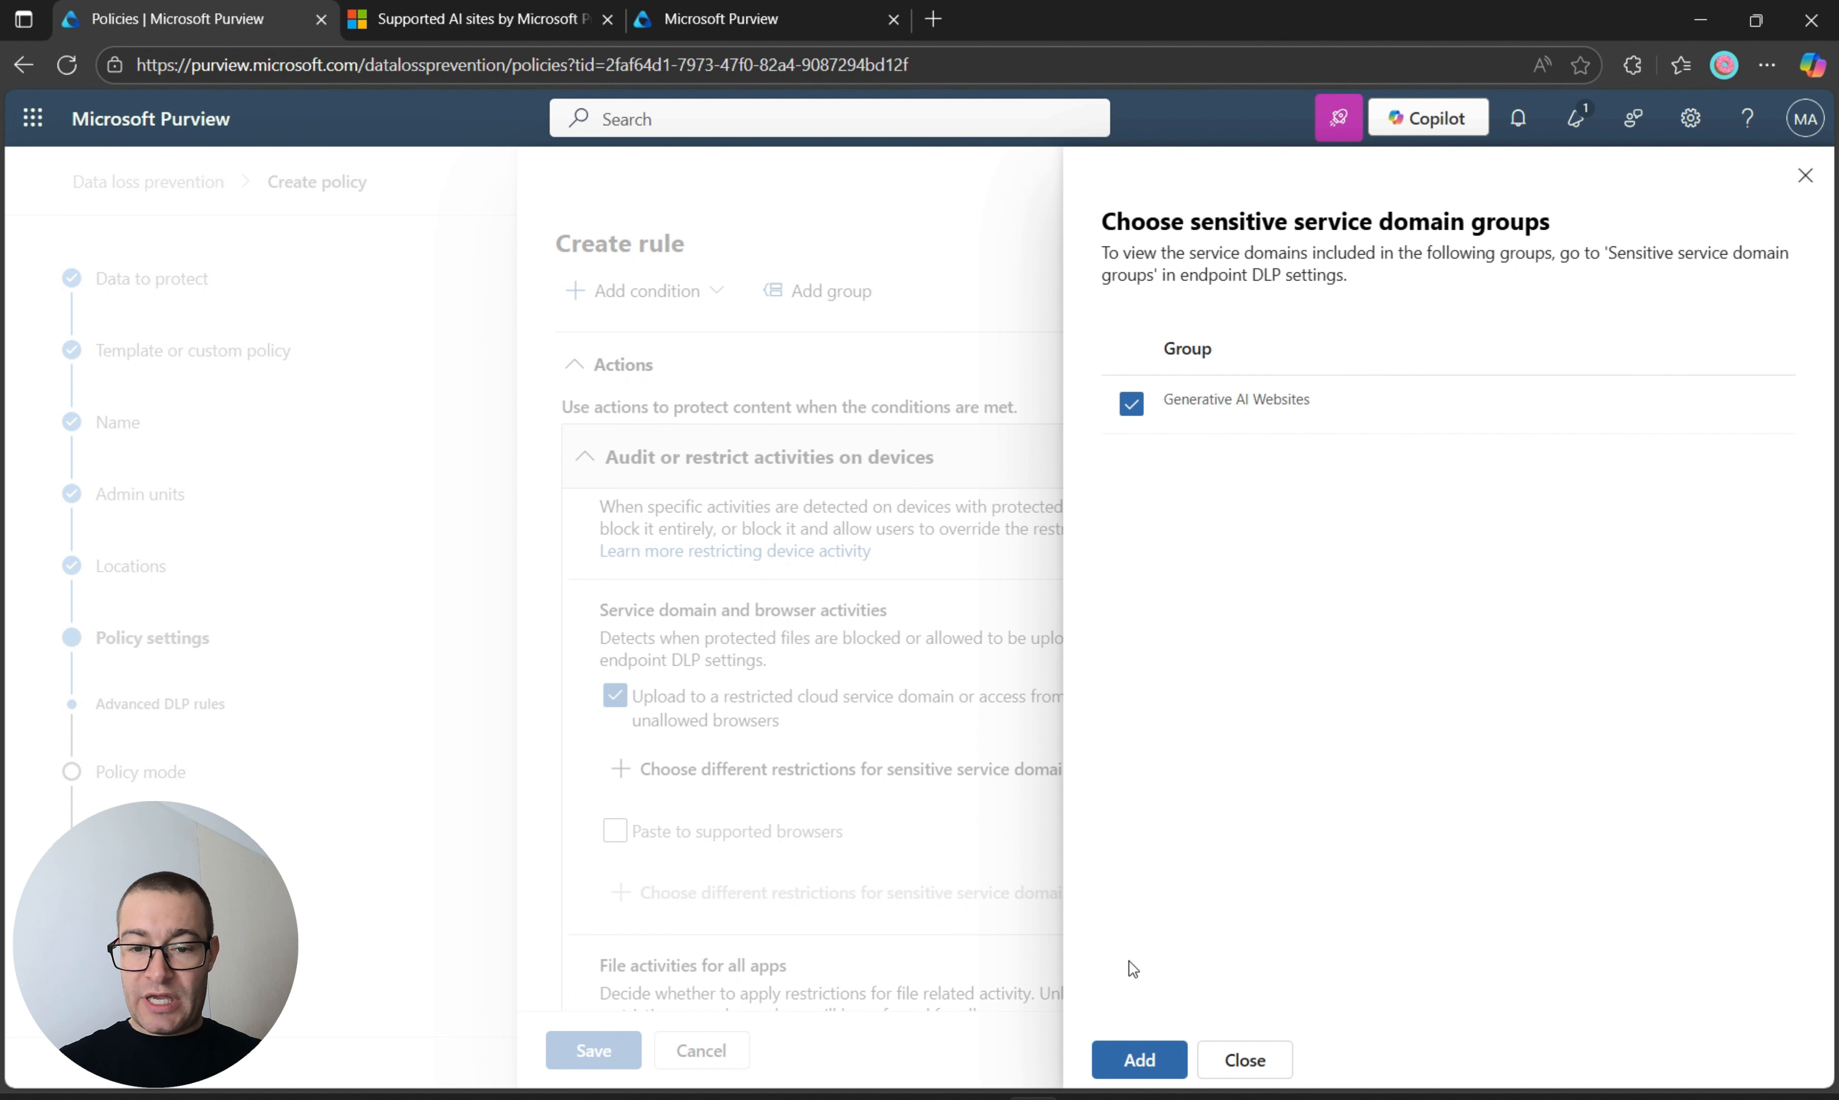
left_click(1140, 1060)
left_click(1629, 507)
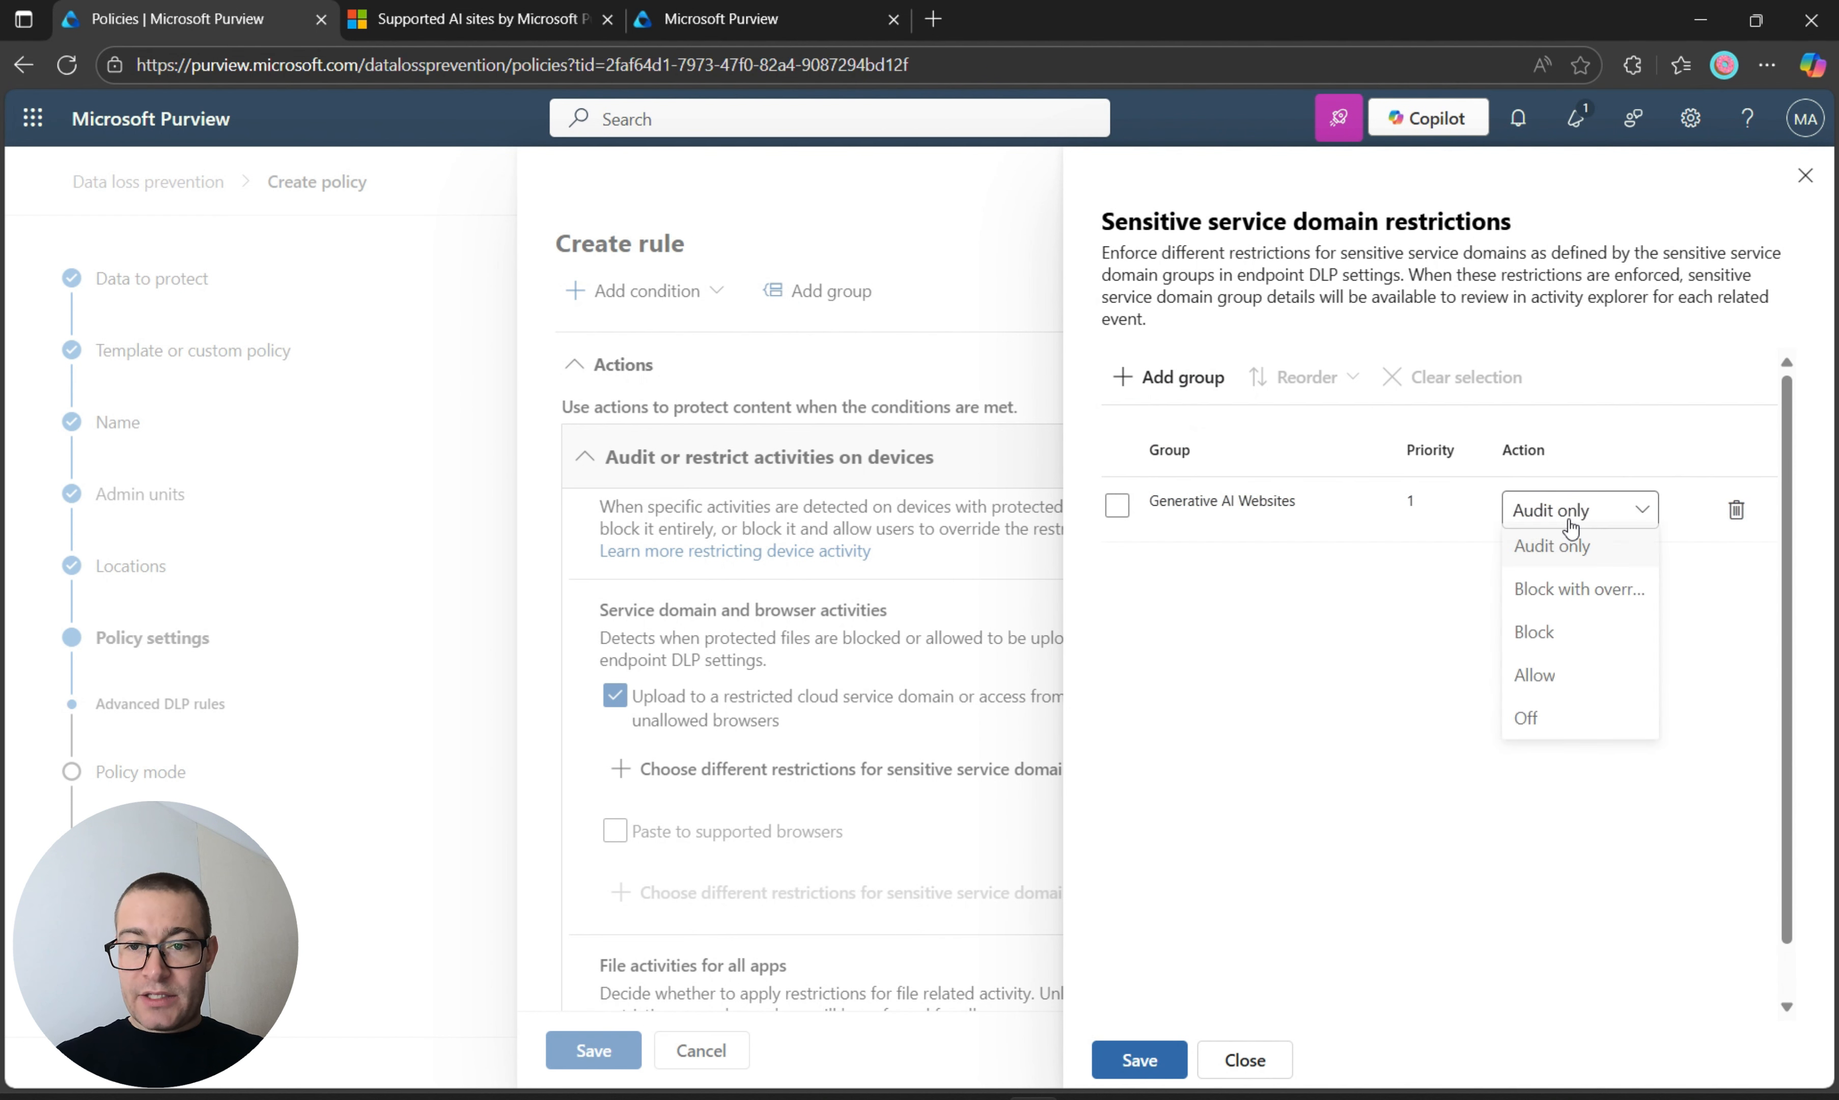
left_click(1608, 601)
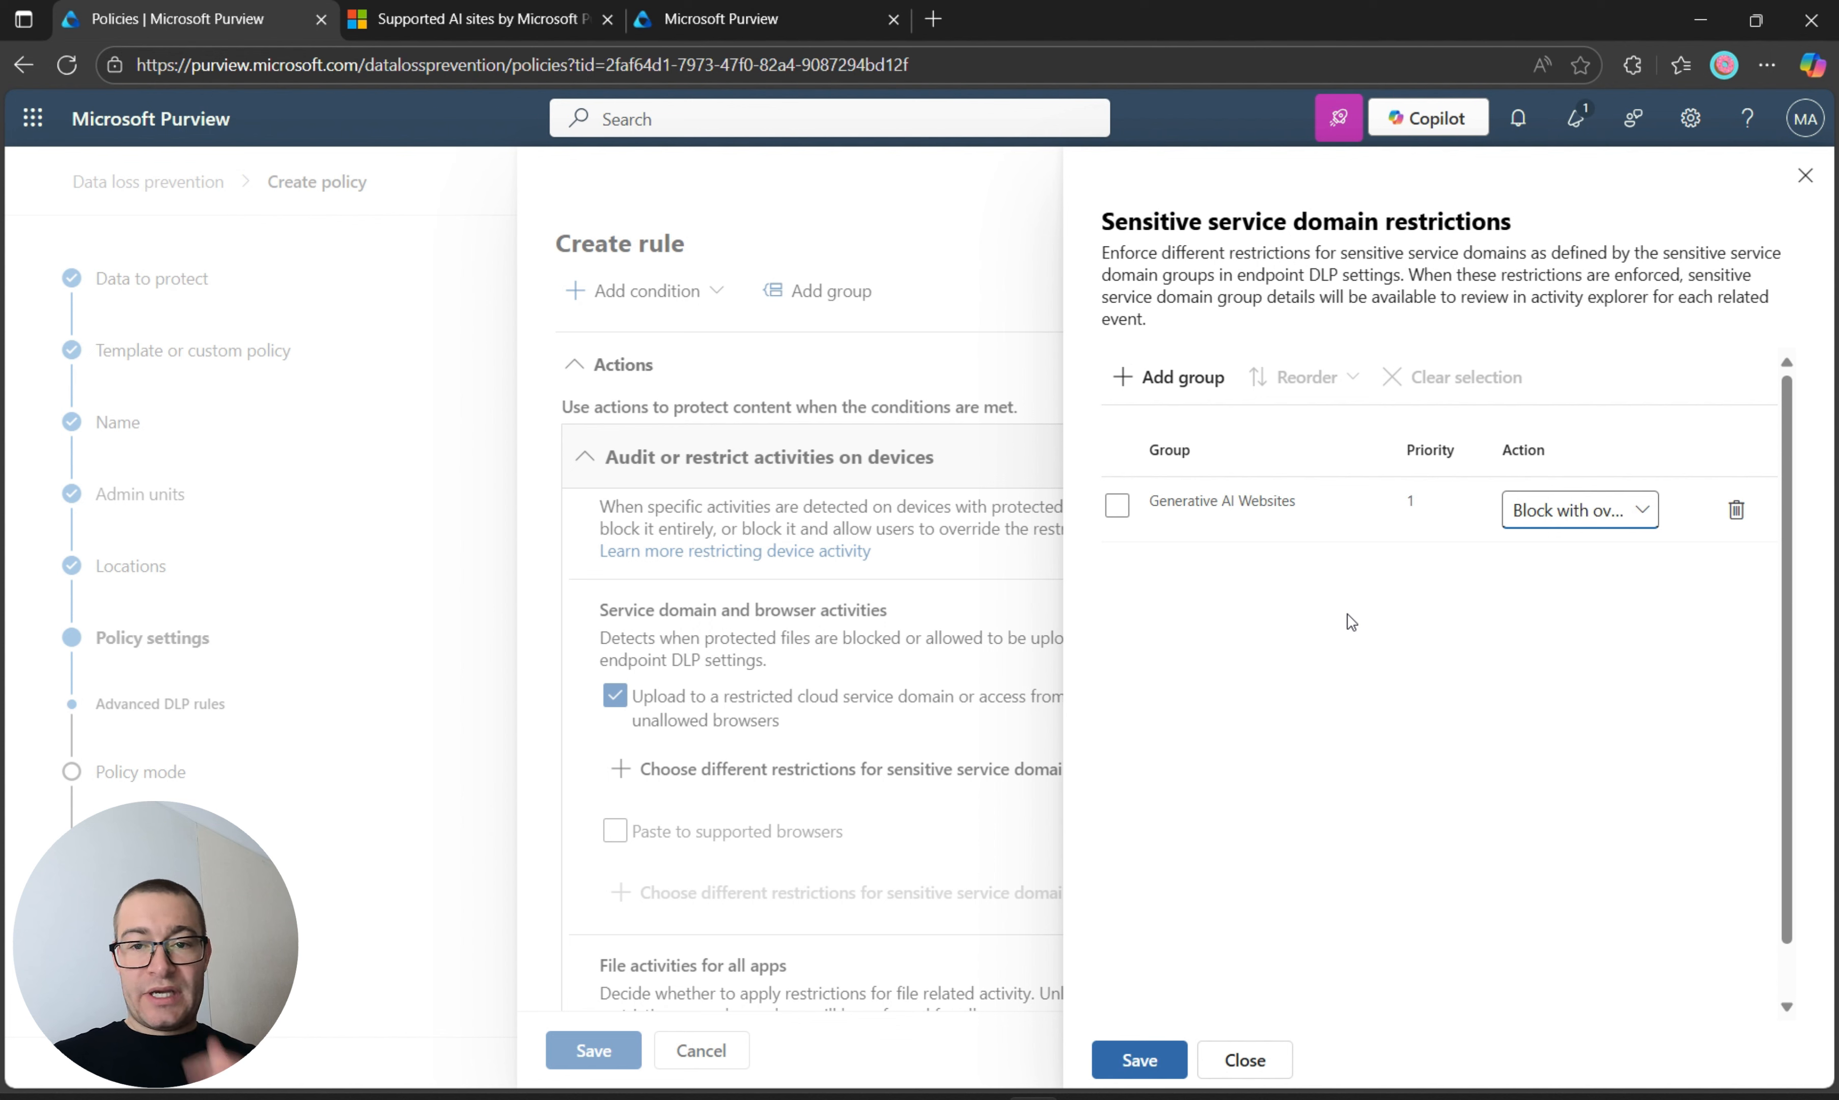
left_click(1139, 1060)
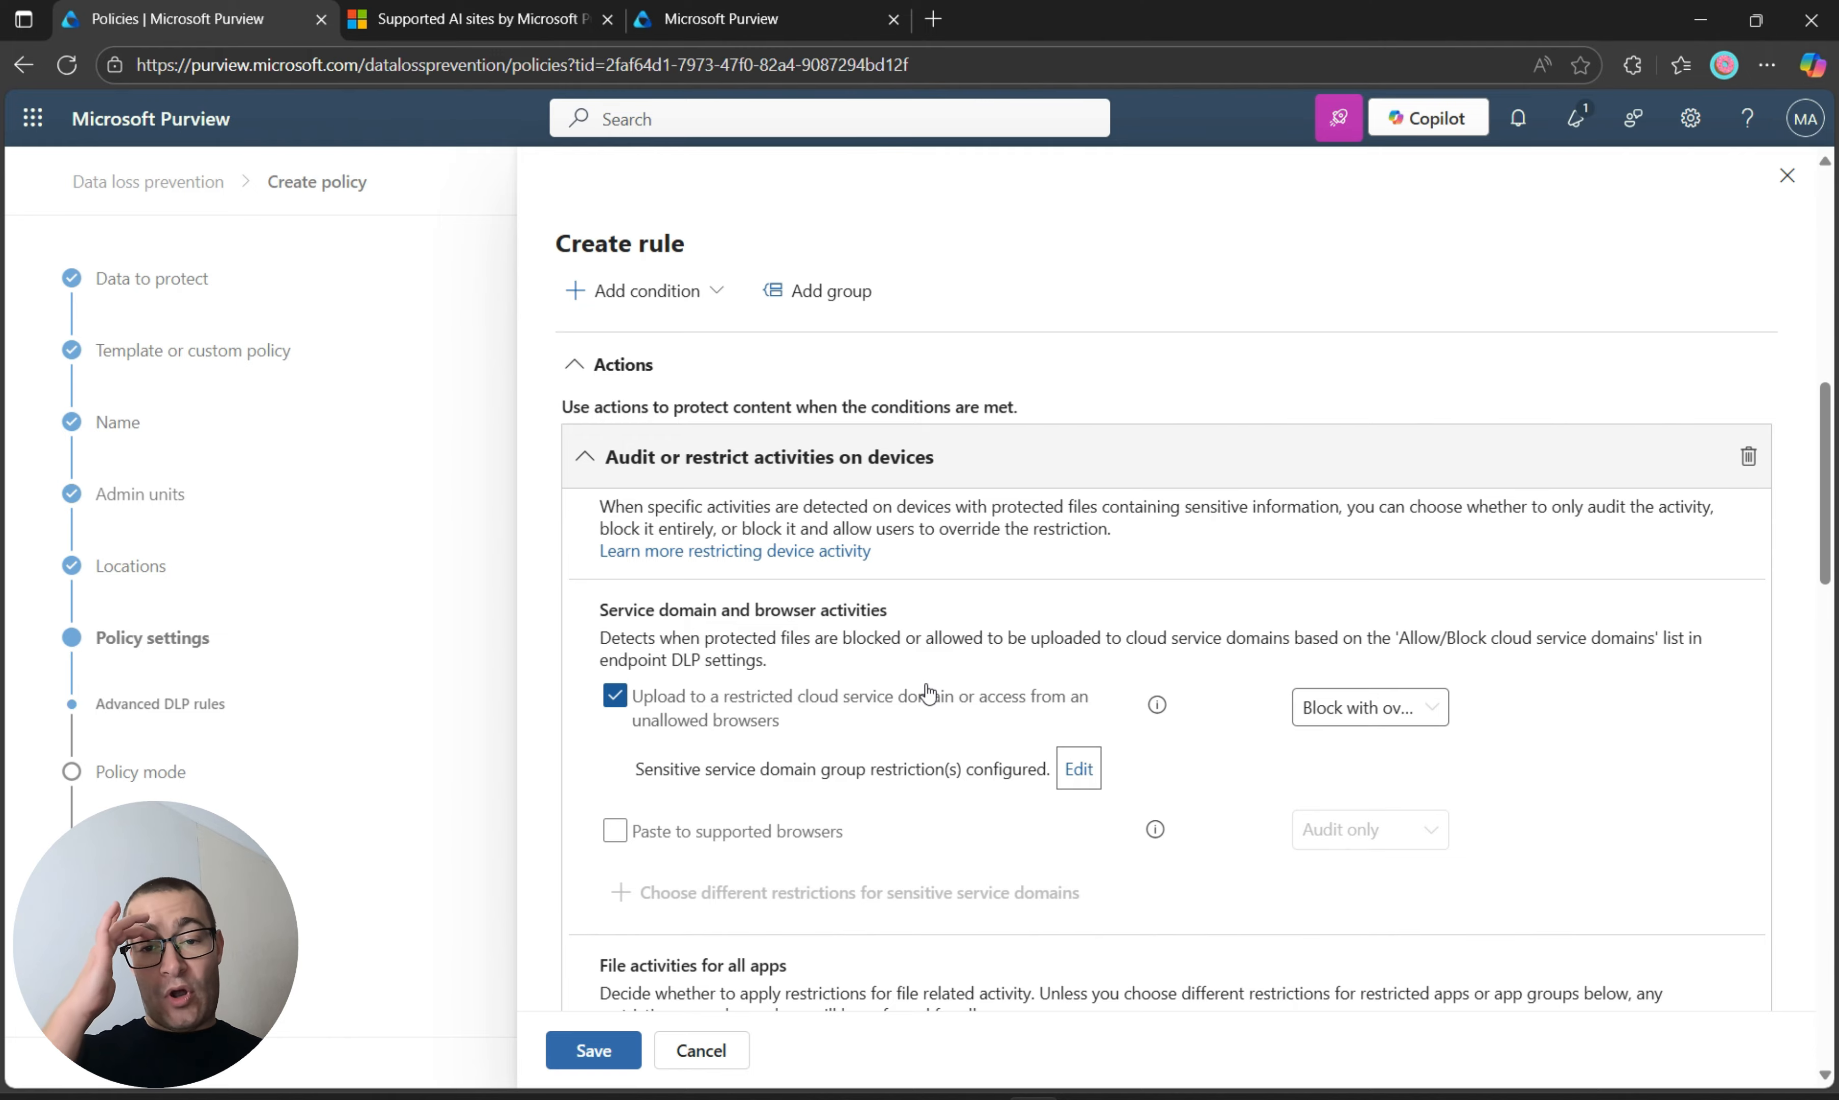
- Review the configured device restrictions, and collapse the rule's Actions section to examine the user notification and override settings
scroll(927, 694, "down", 5)
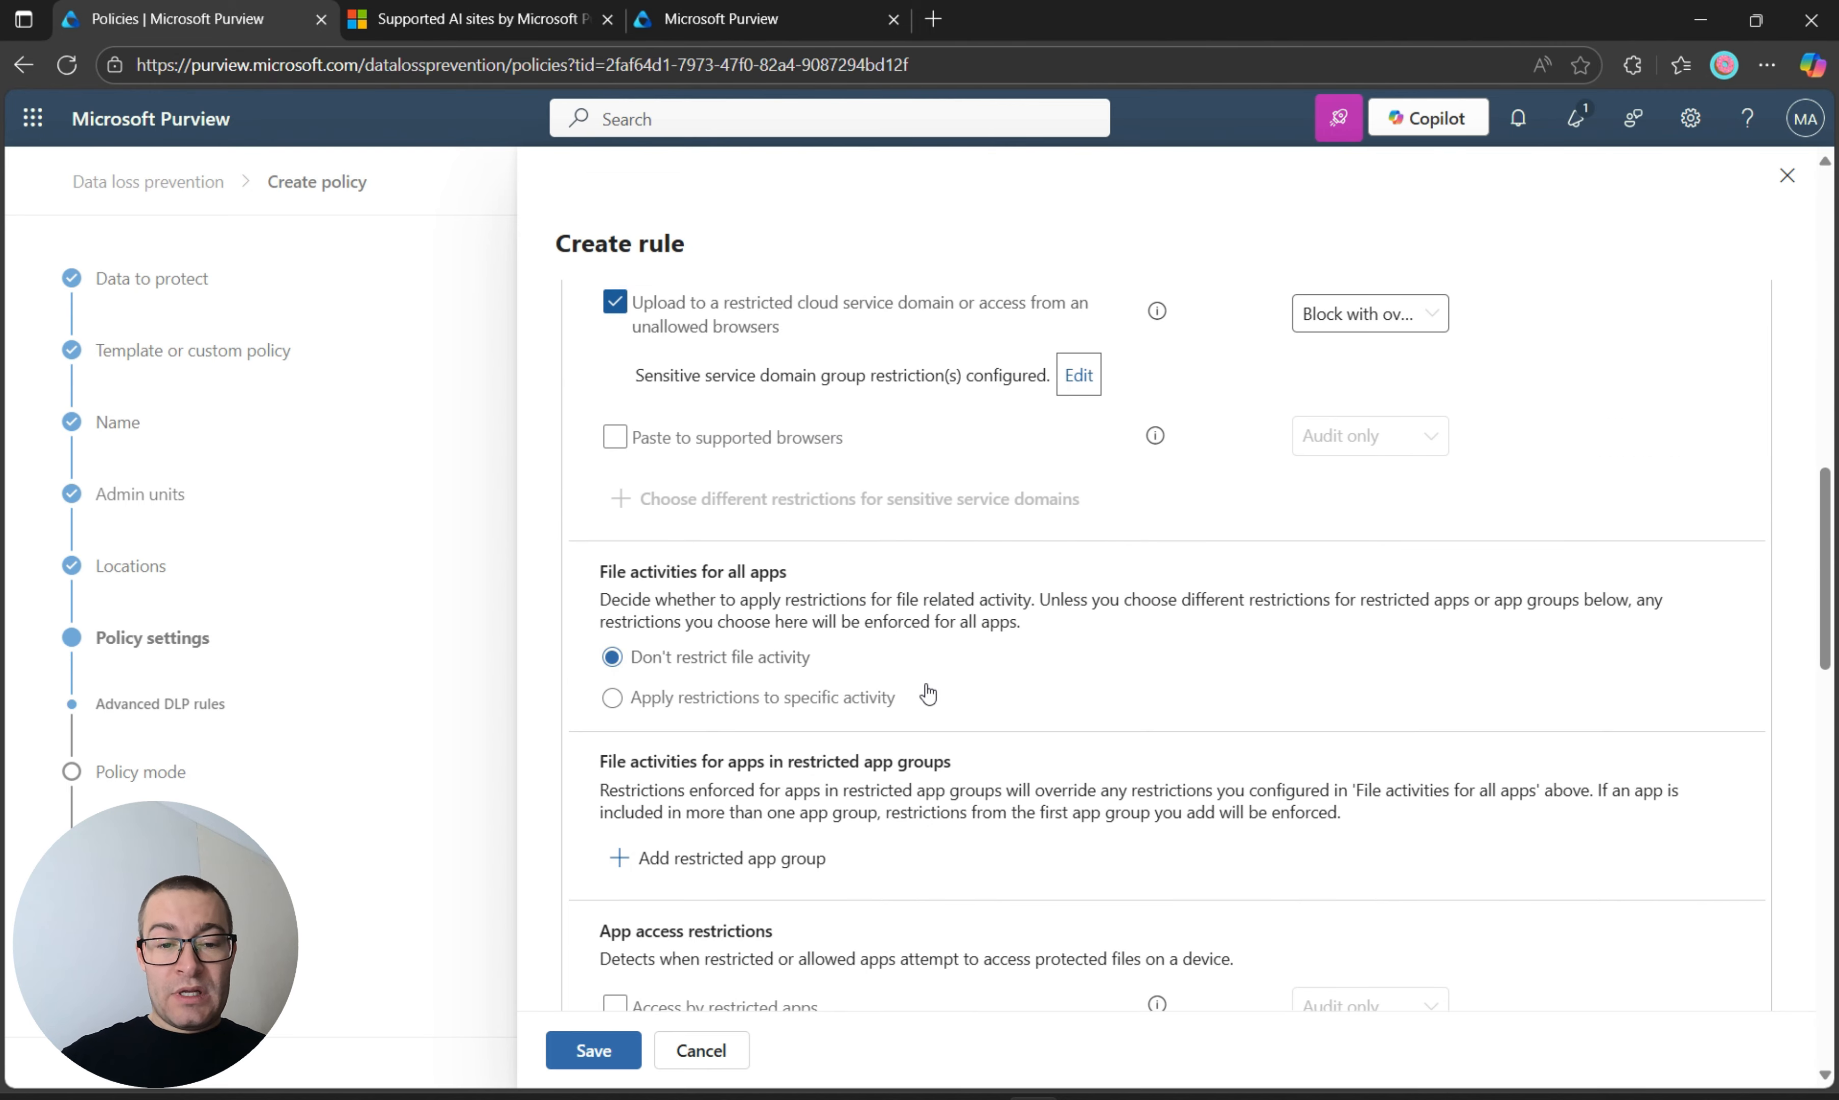
scroll(926, 682, "down", 3)
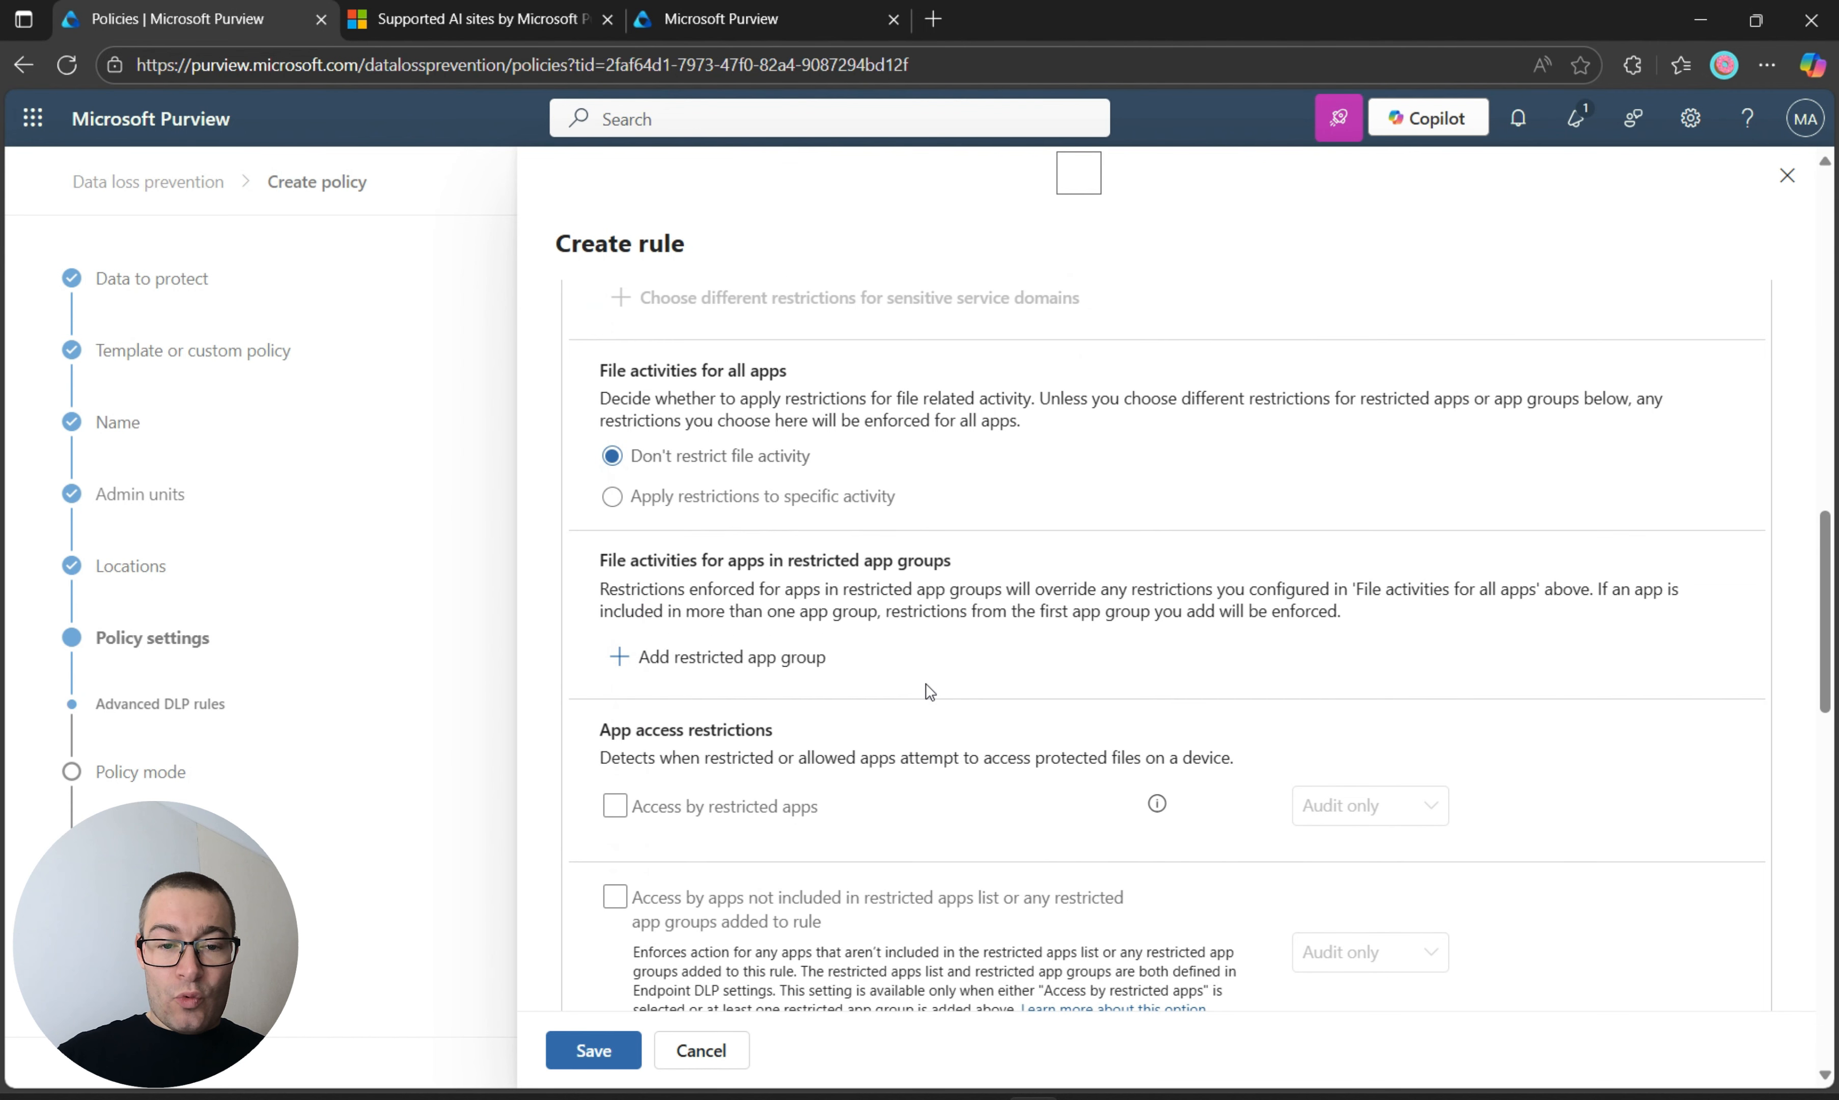
scroll(925, 682, "up", 7)
scroll(927, 694, "up", 1)
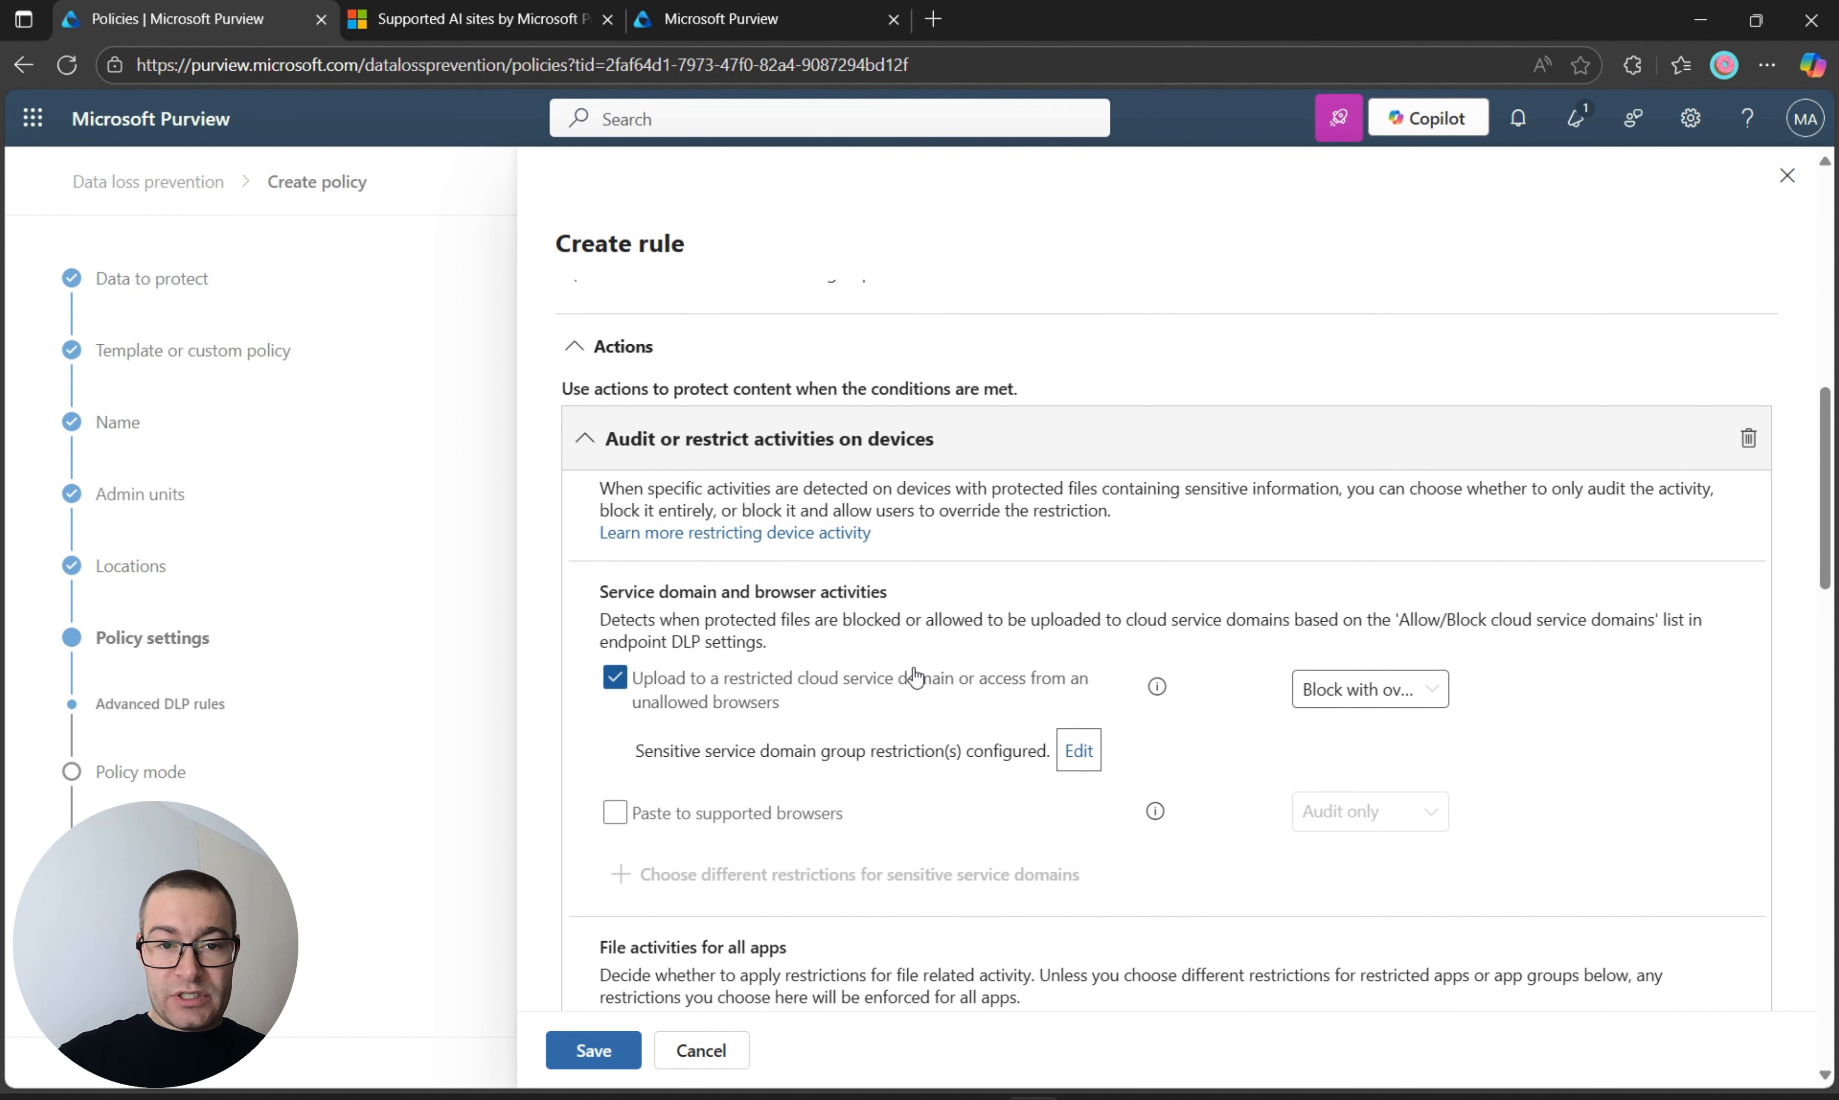
left_click(573, 346)
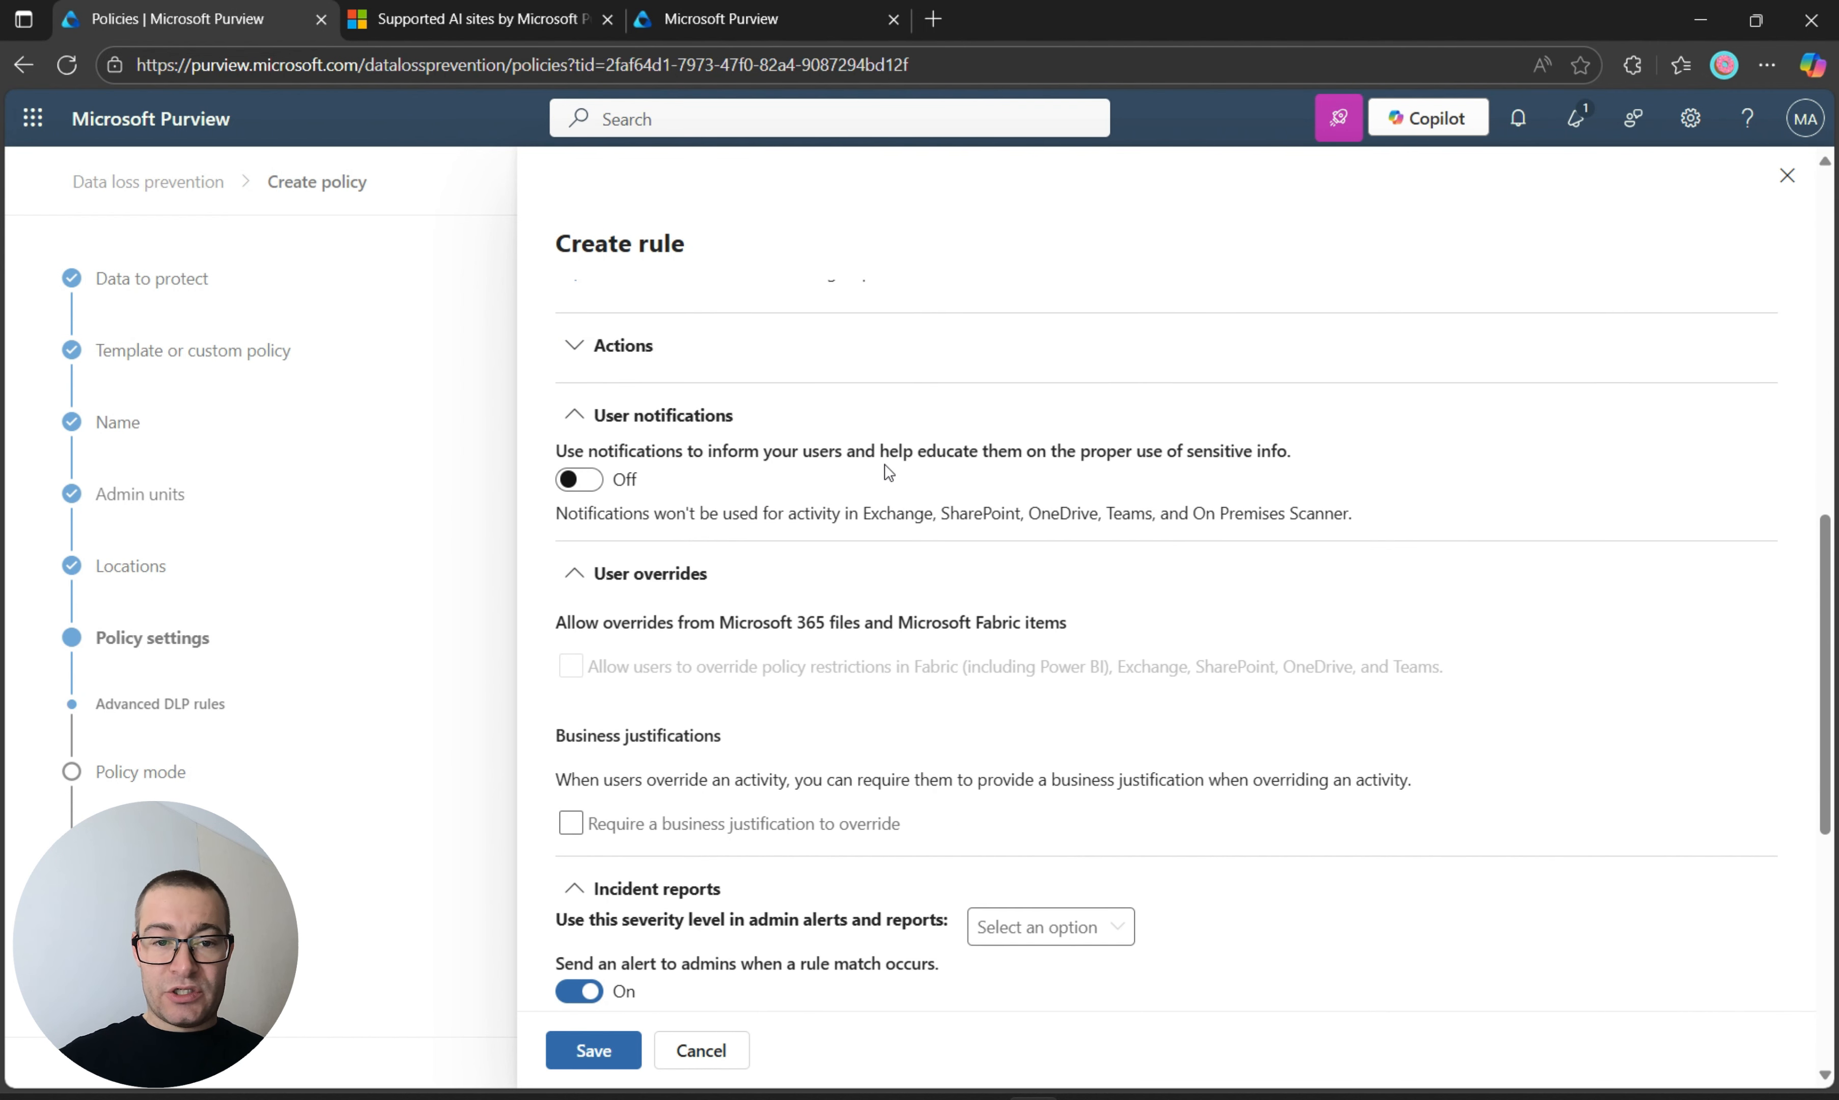
scroll(886, 464, "down", 1)
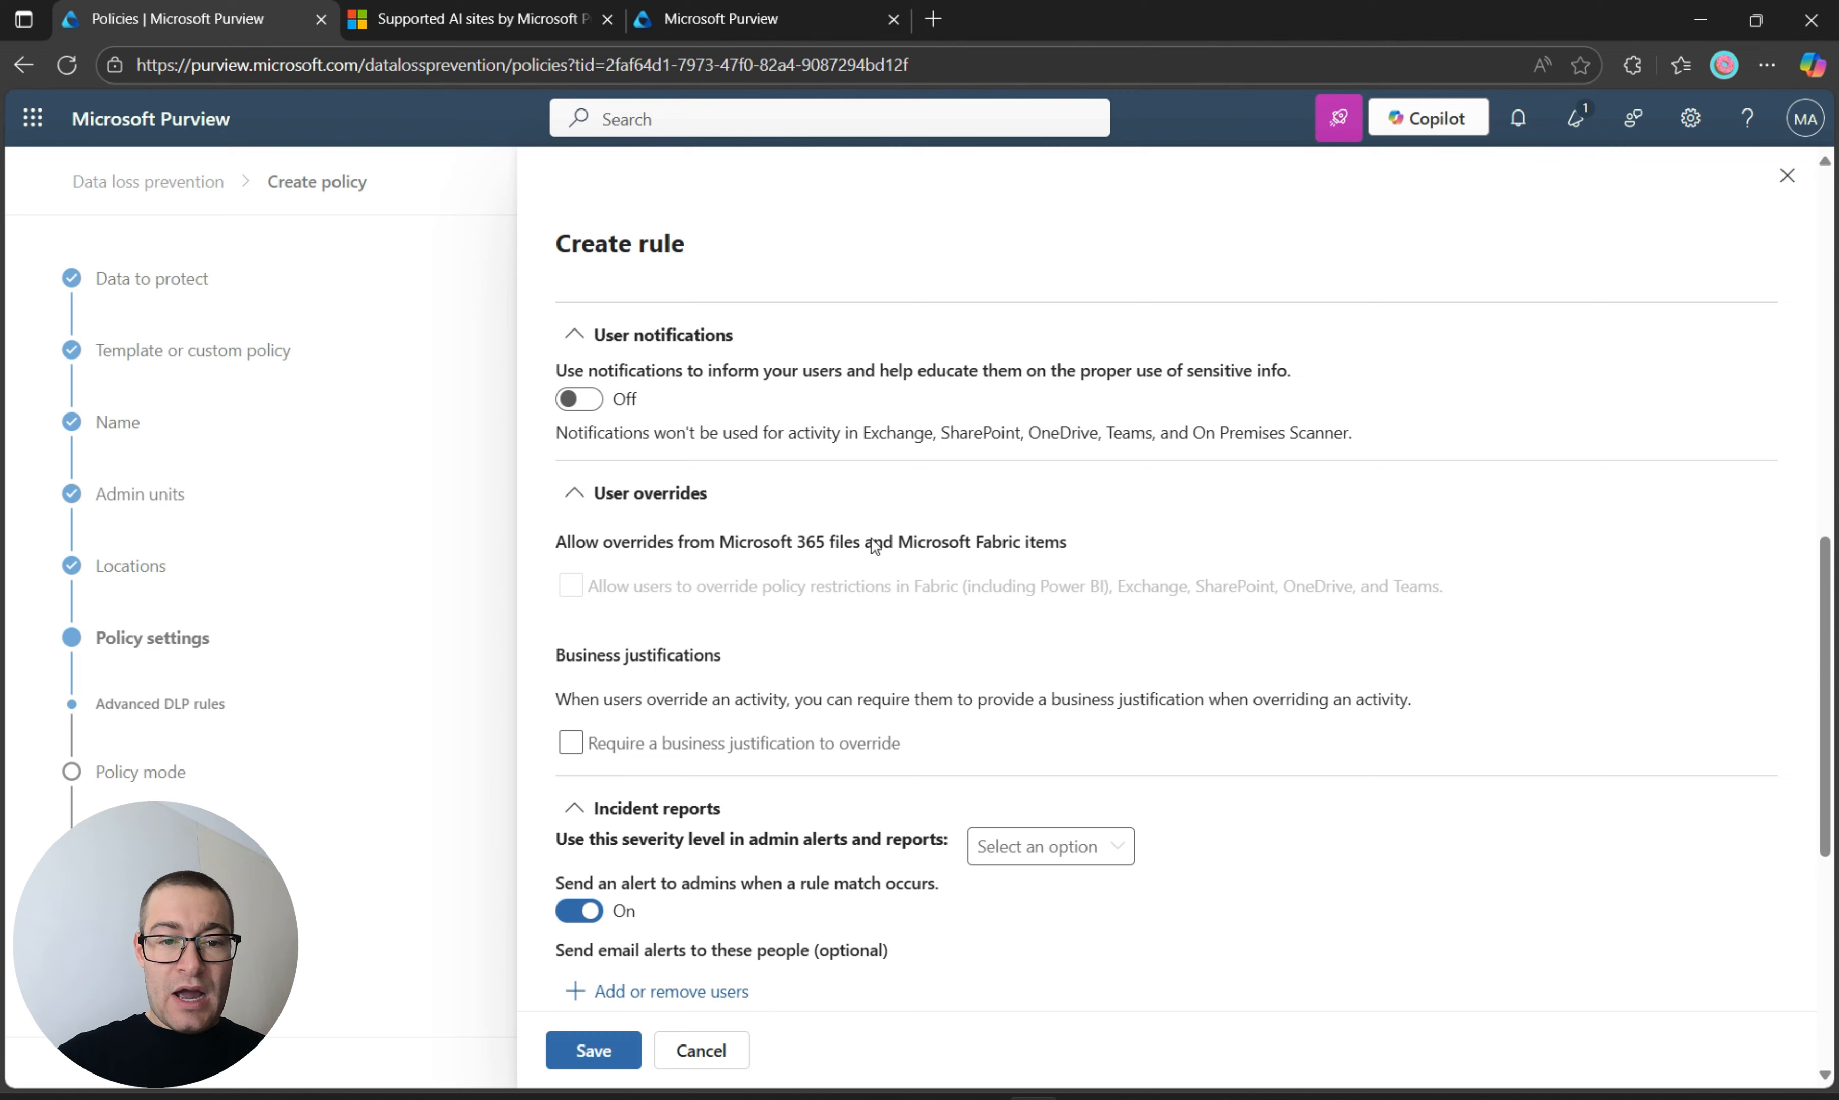
- Require a business justification to override, turn off admin alerts for rule matches, and save the file extension rule
left_click(742, 746)
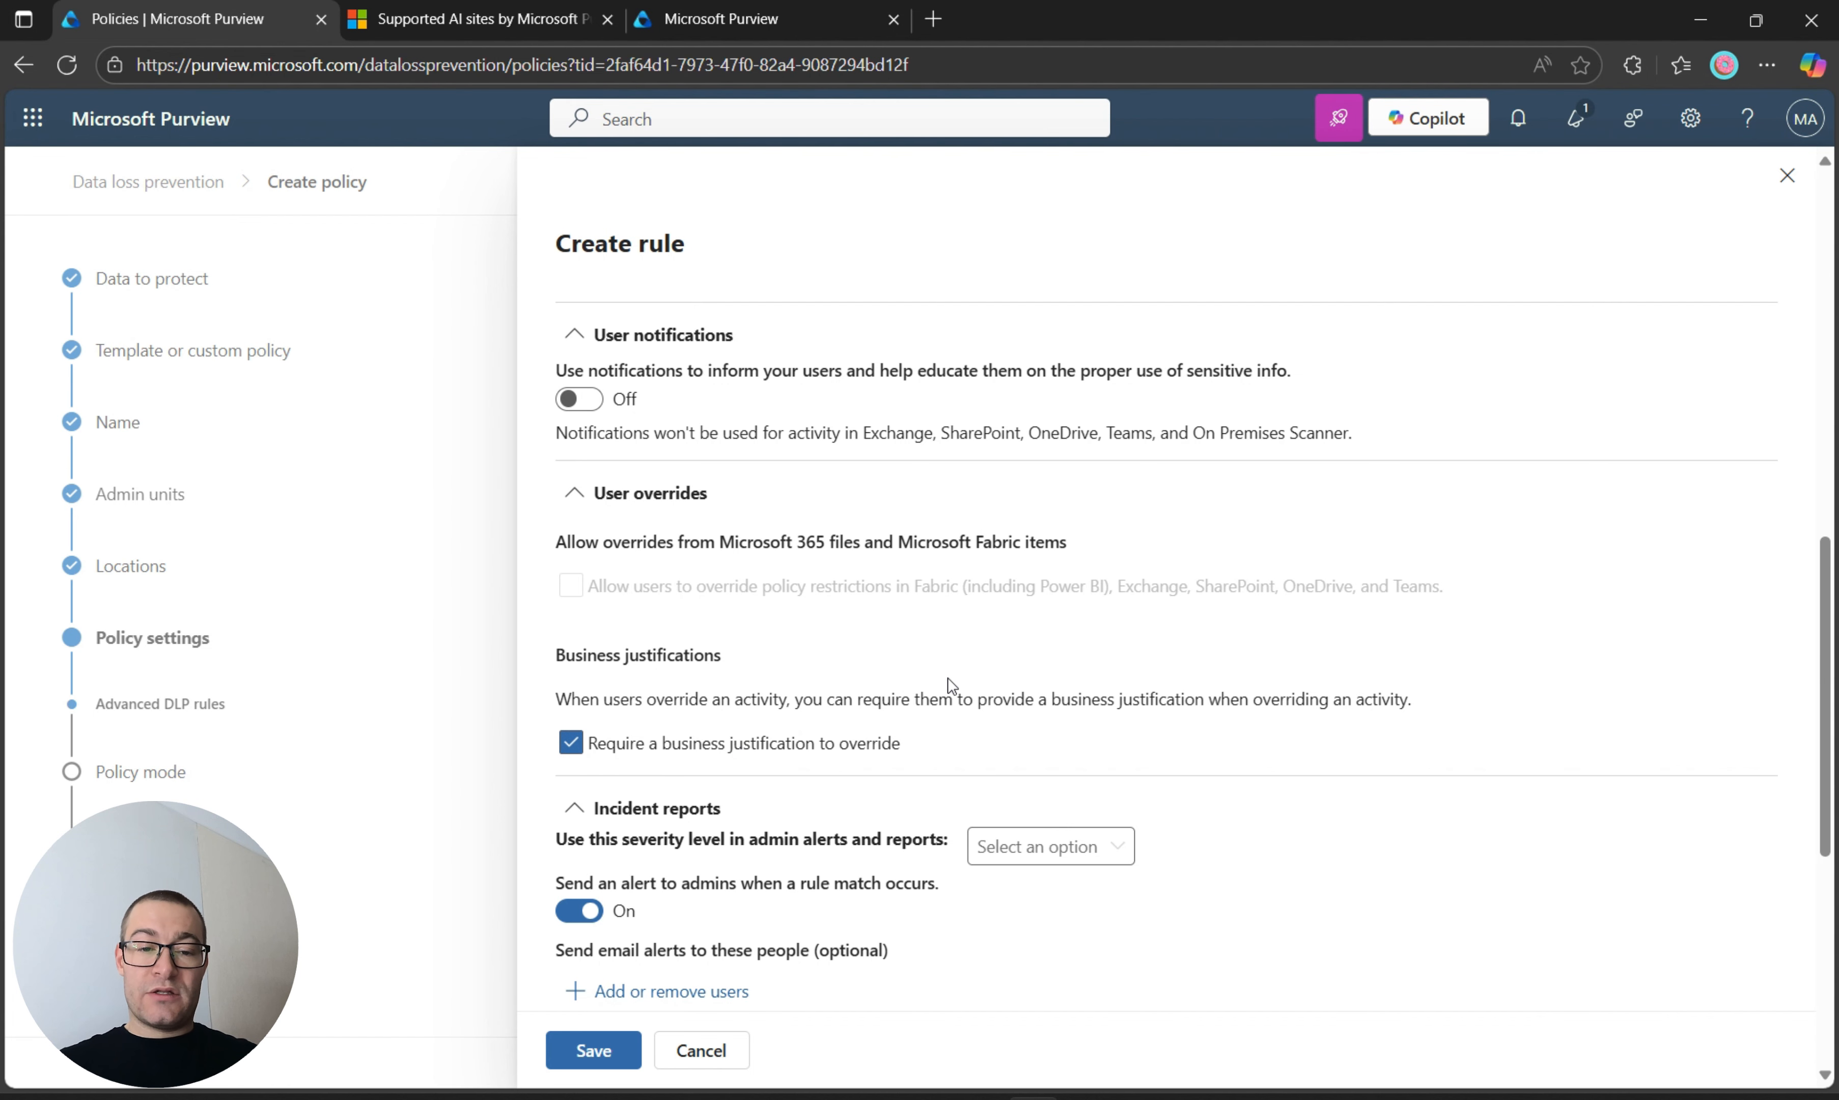
scroll(947, 677, "down", 2)
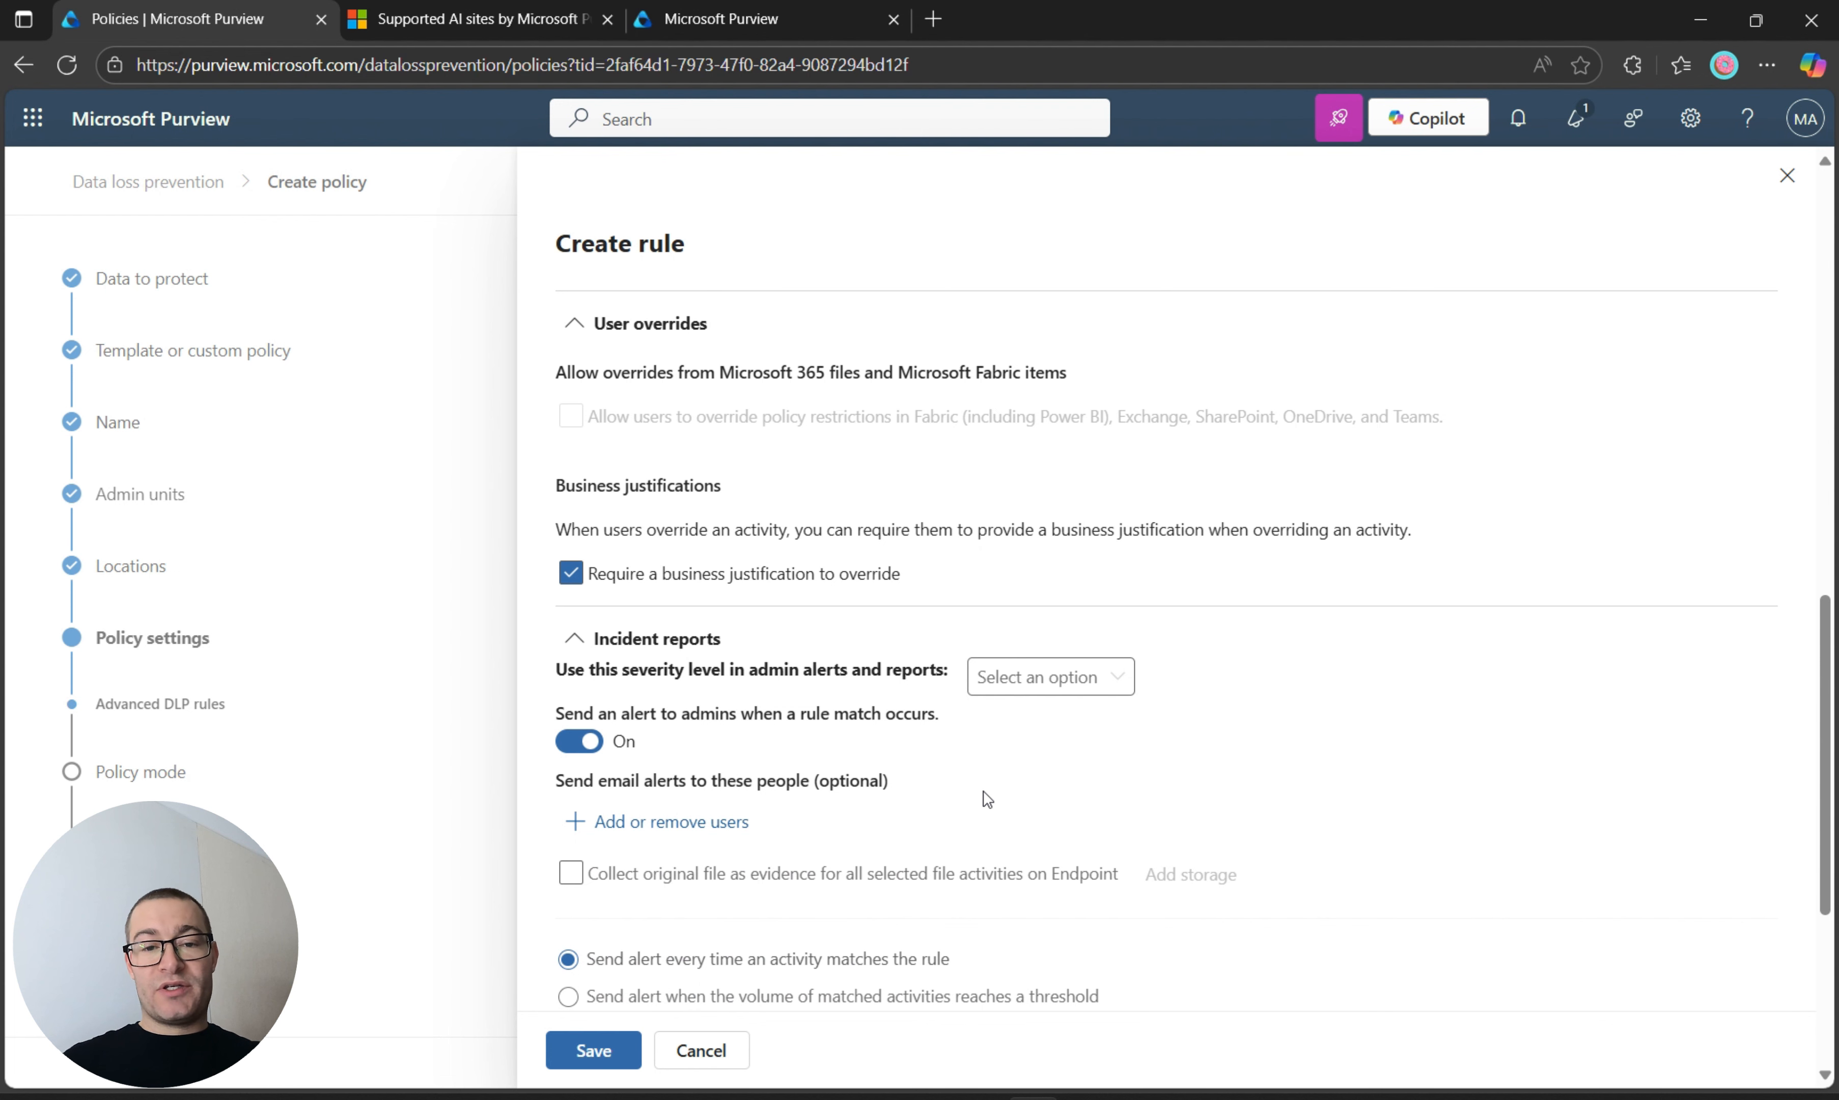
left_click(580, 741)
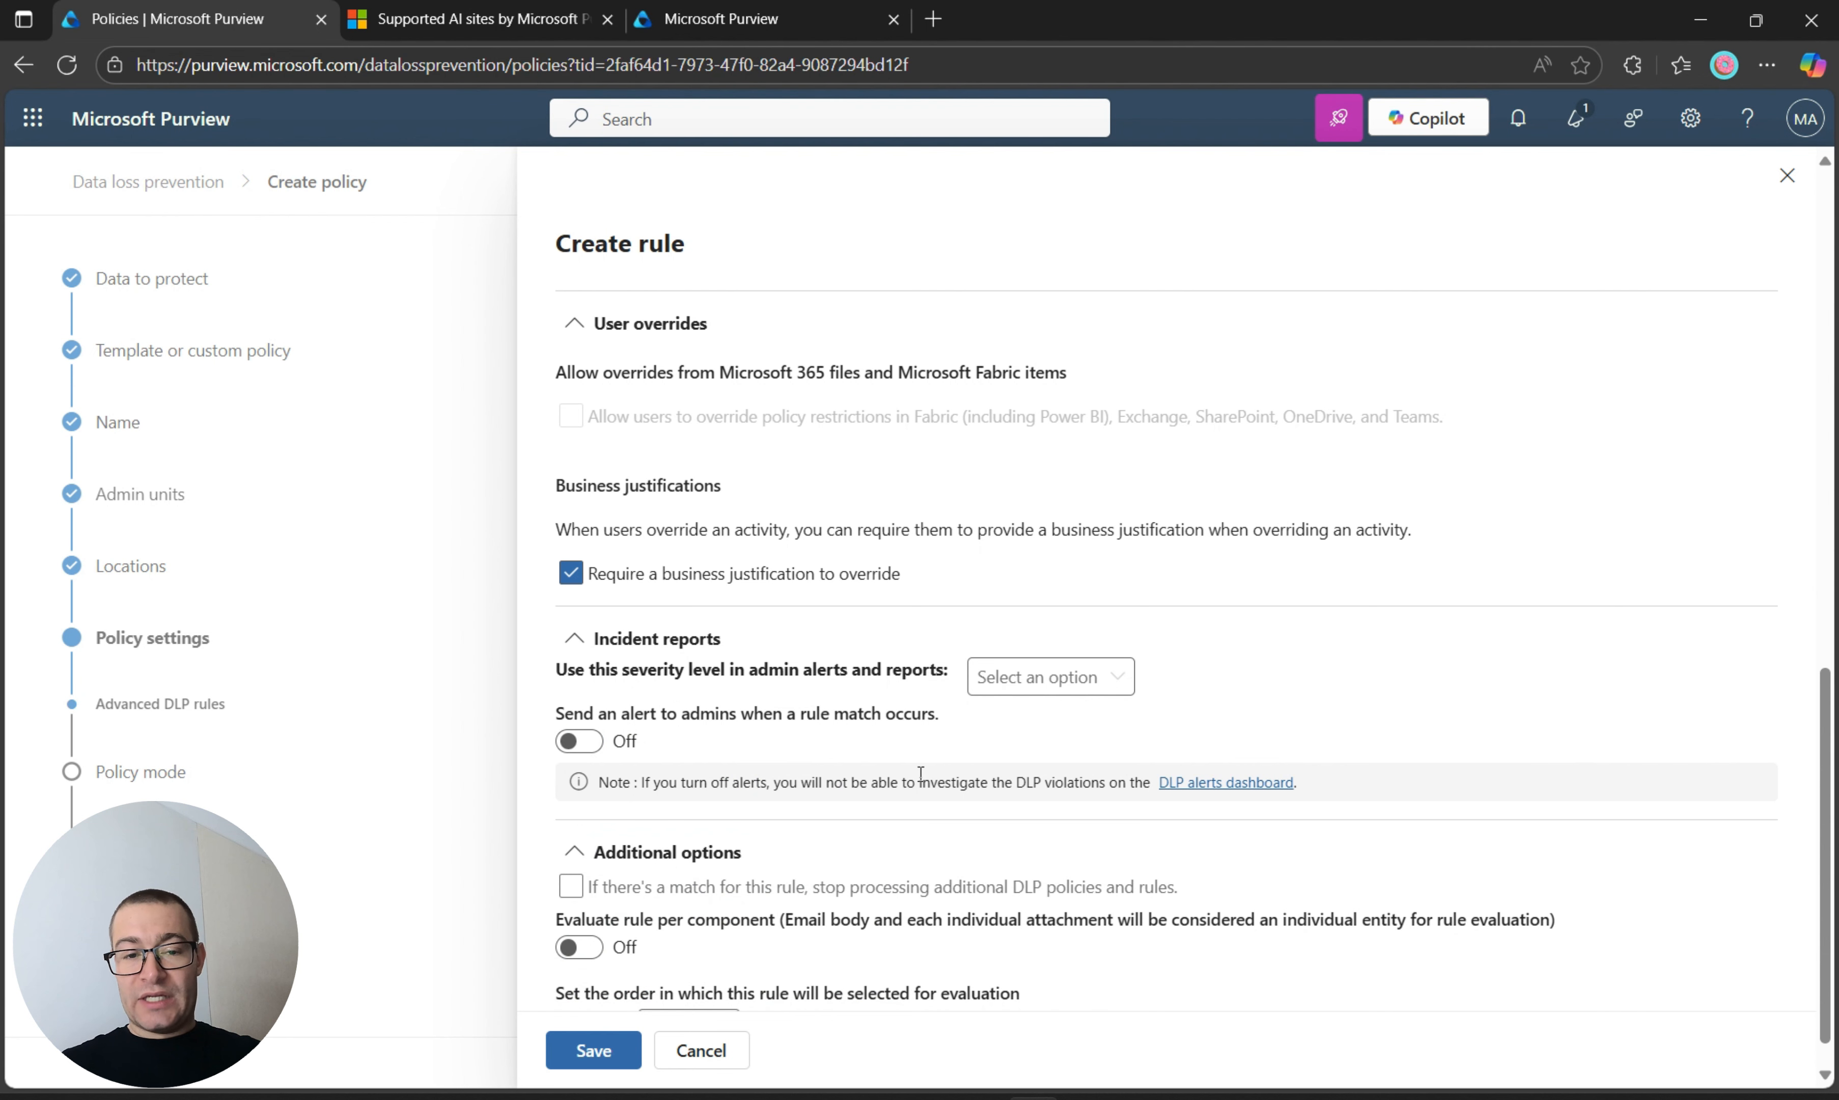
scroll(920, 774, "down", 1)
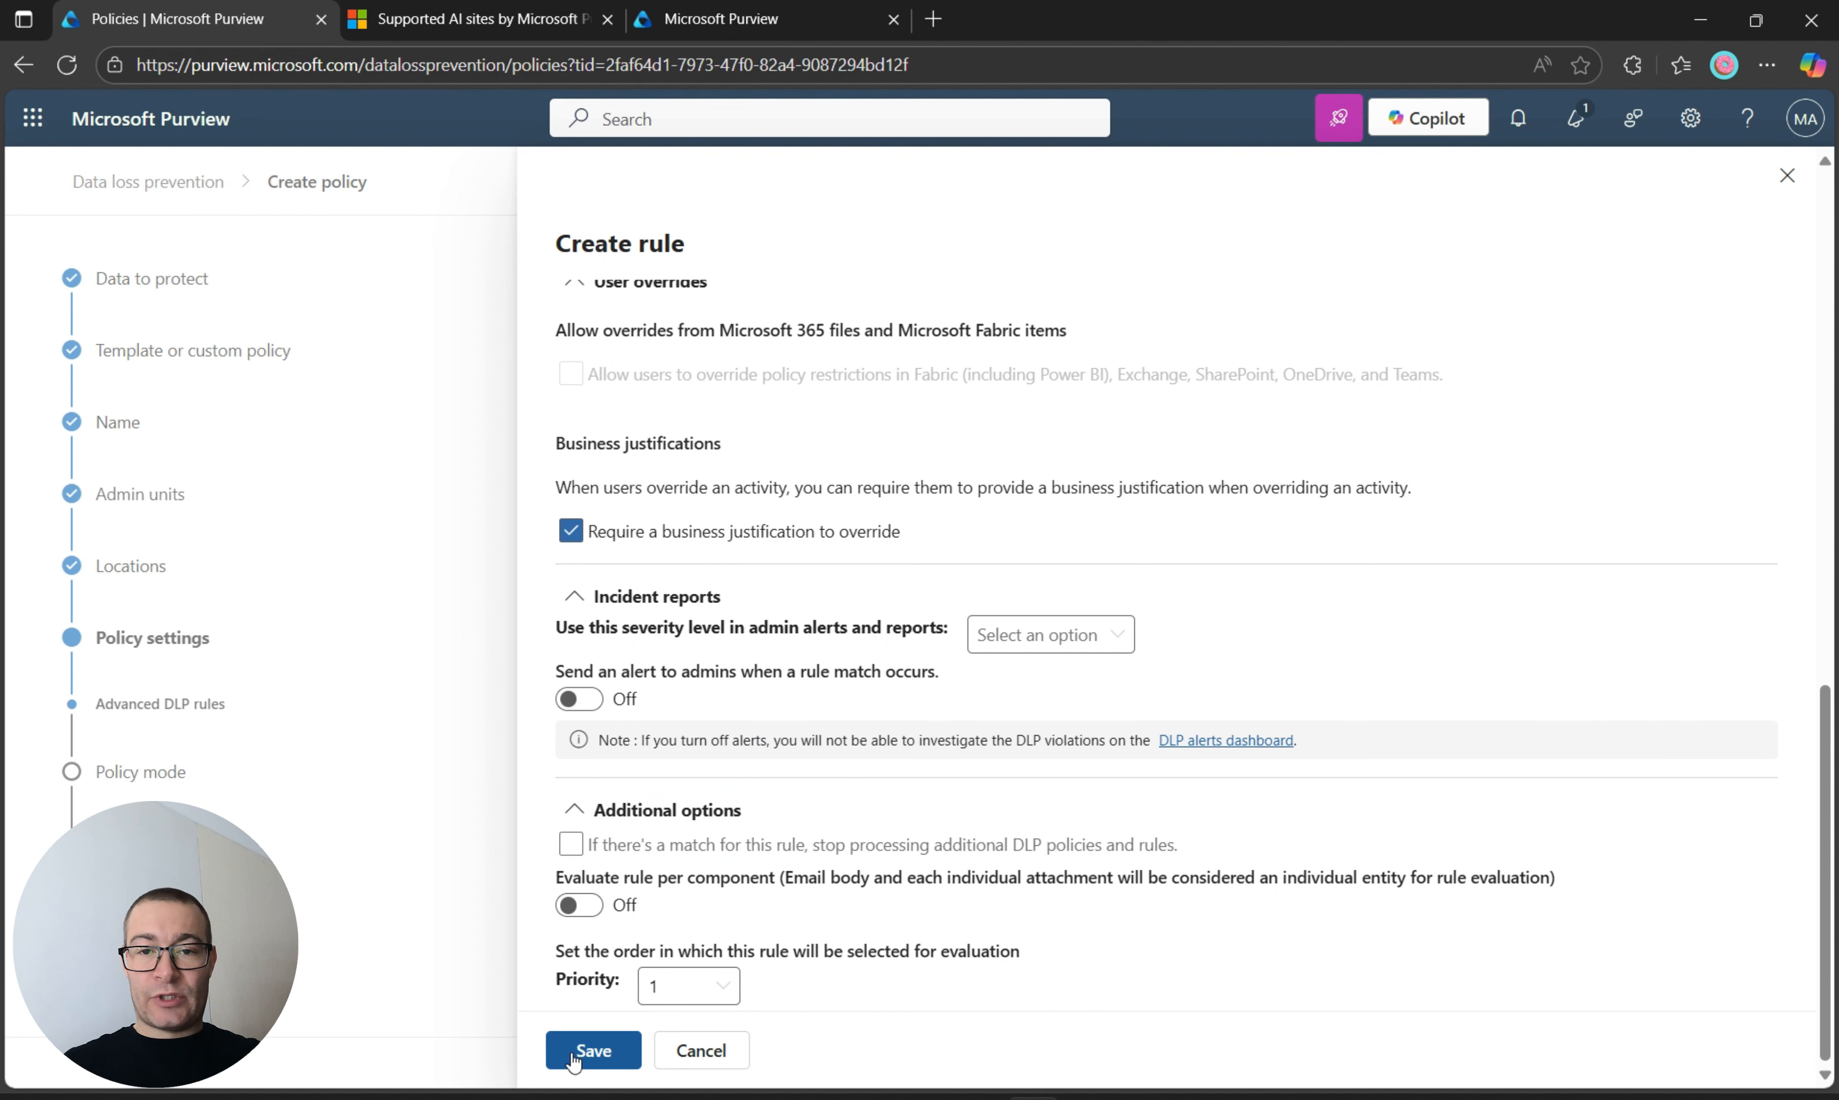
left_click(592, 1050)
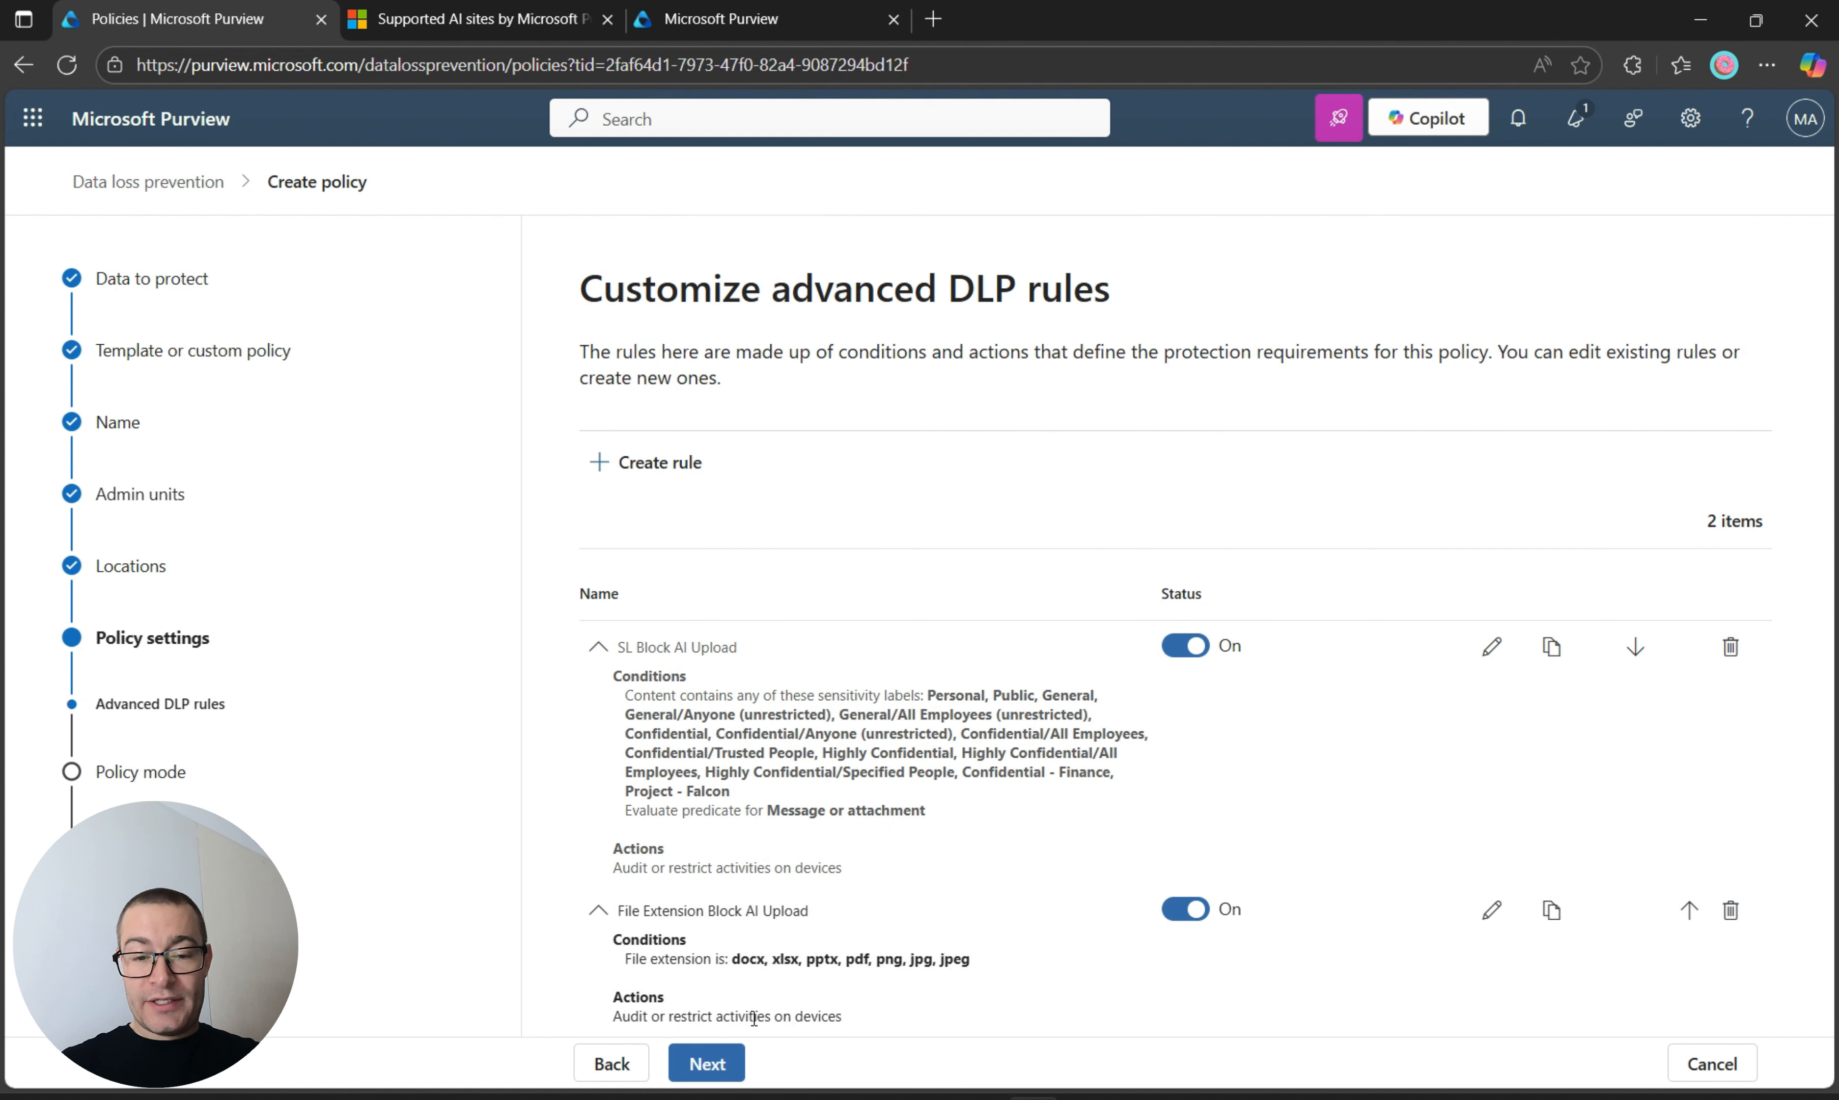
- Accept the two advanced DLP rules, set the policy mode to turn on immediately, and continue to the finish stage
left_click(708, 1067)
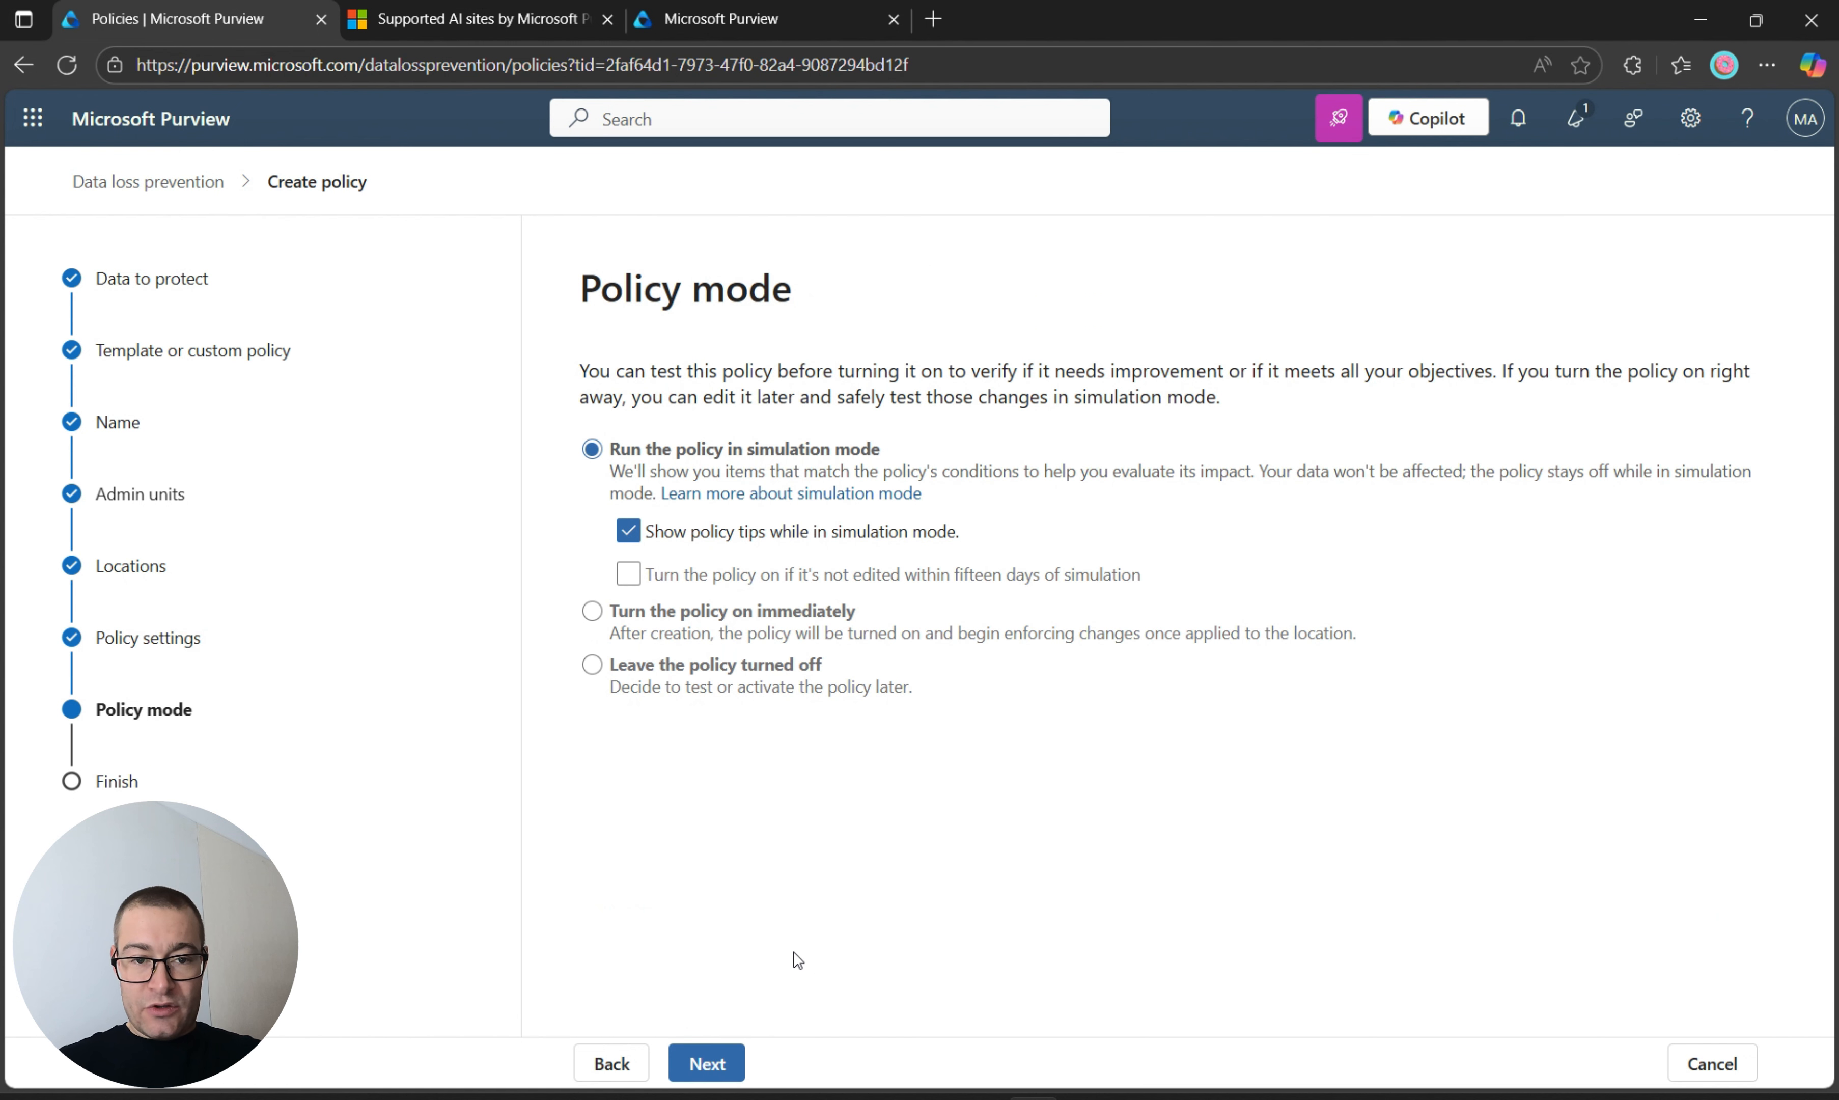
left_click(805, 613)
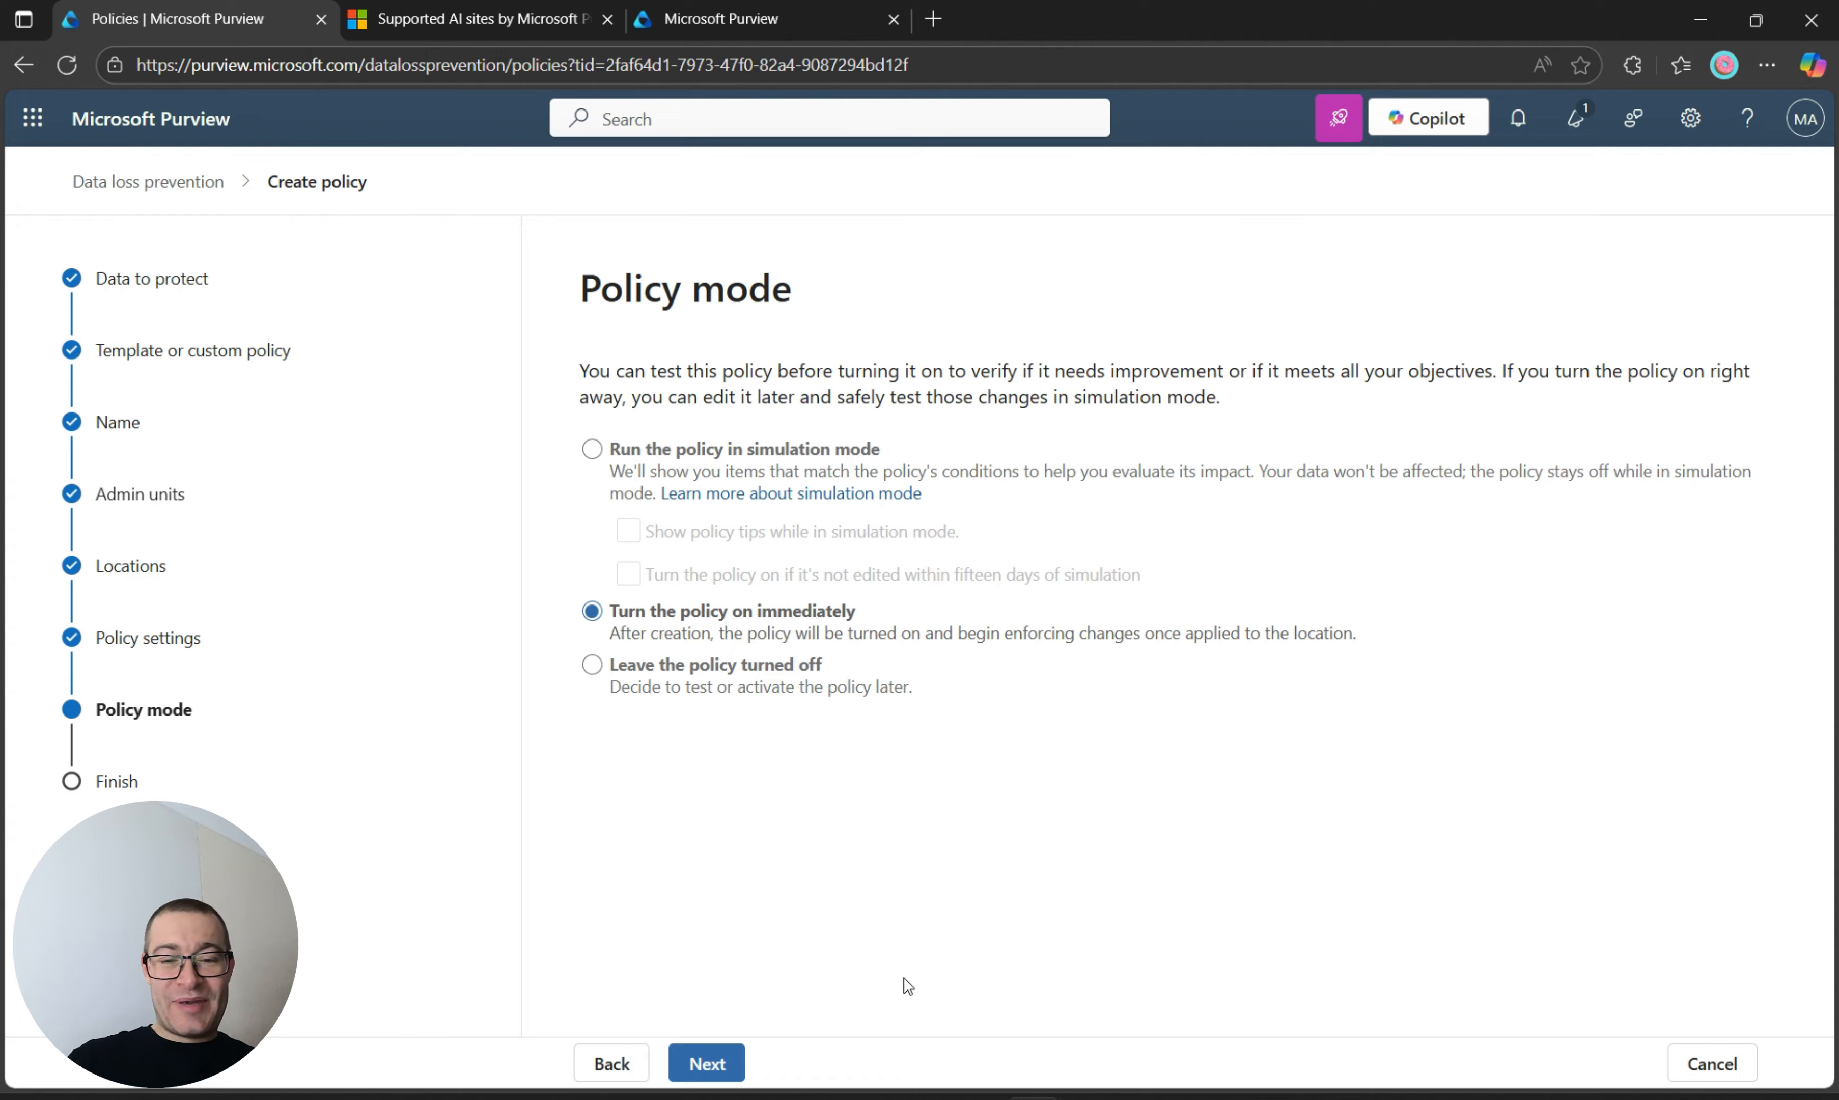
left_click(706, 1061)
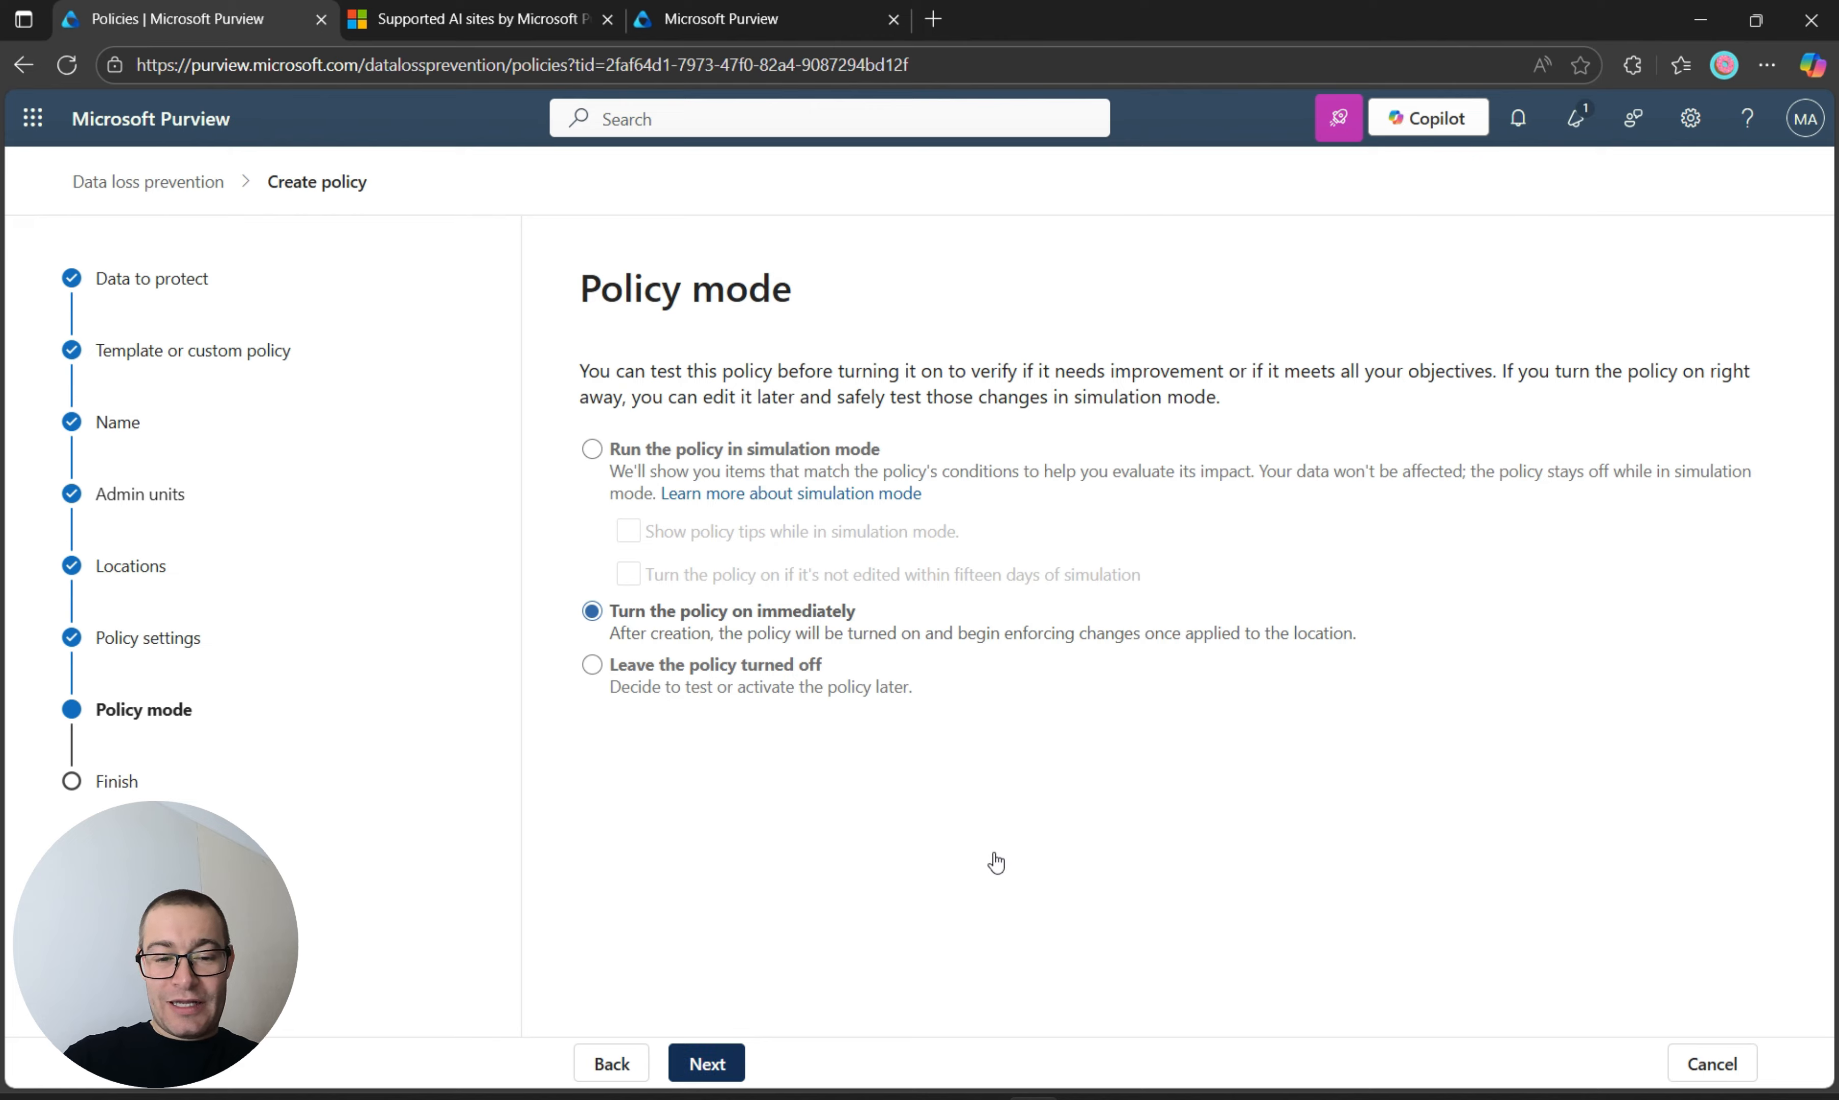
left_click(702, 1063)
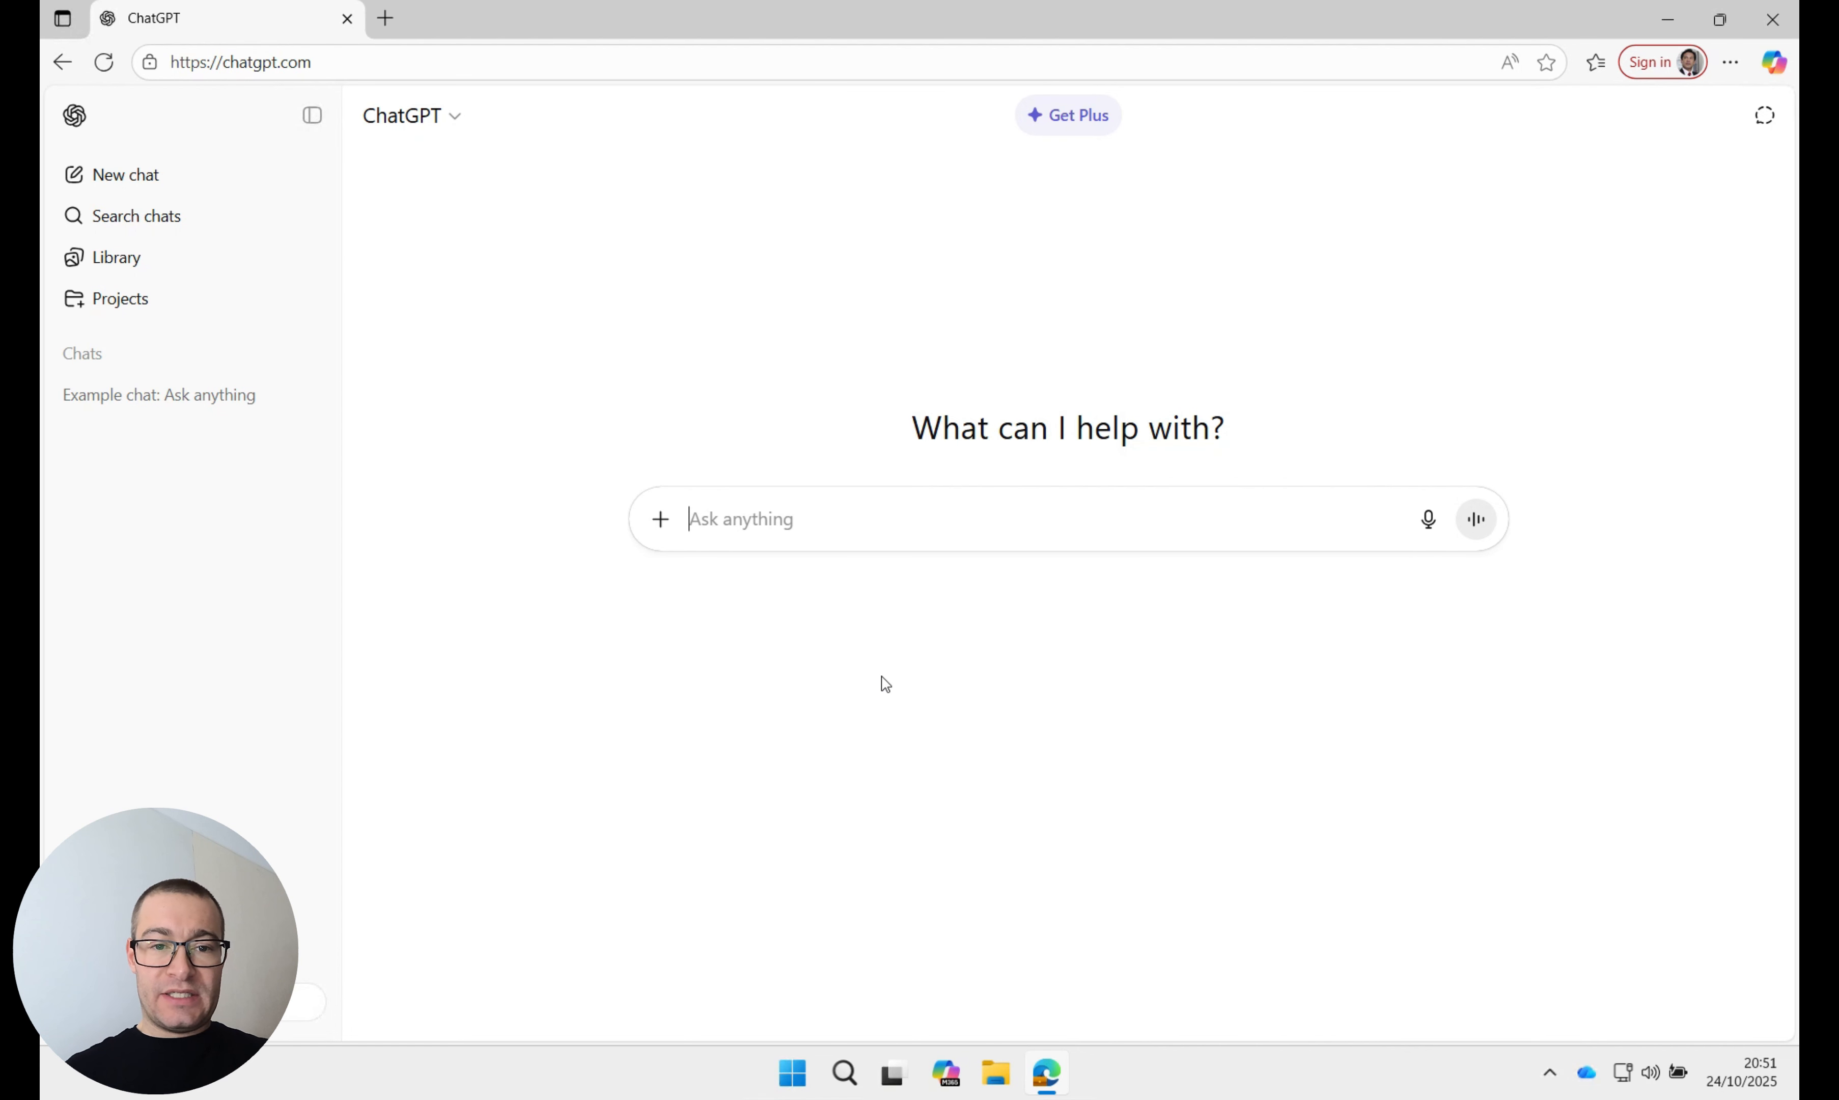
- Switch to ChatGPT, try to upload Confidential Anyone Unrestricted.docx from the Contoso OneDrive folder, and dismiss the Purview notice
left_click(681, 535)
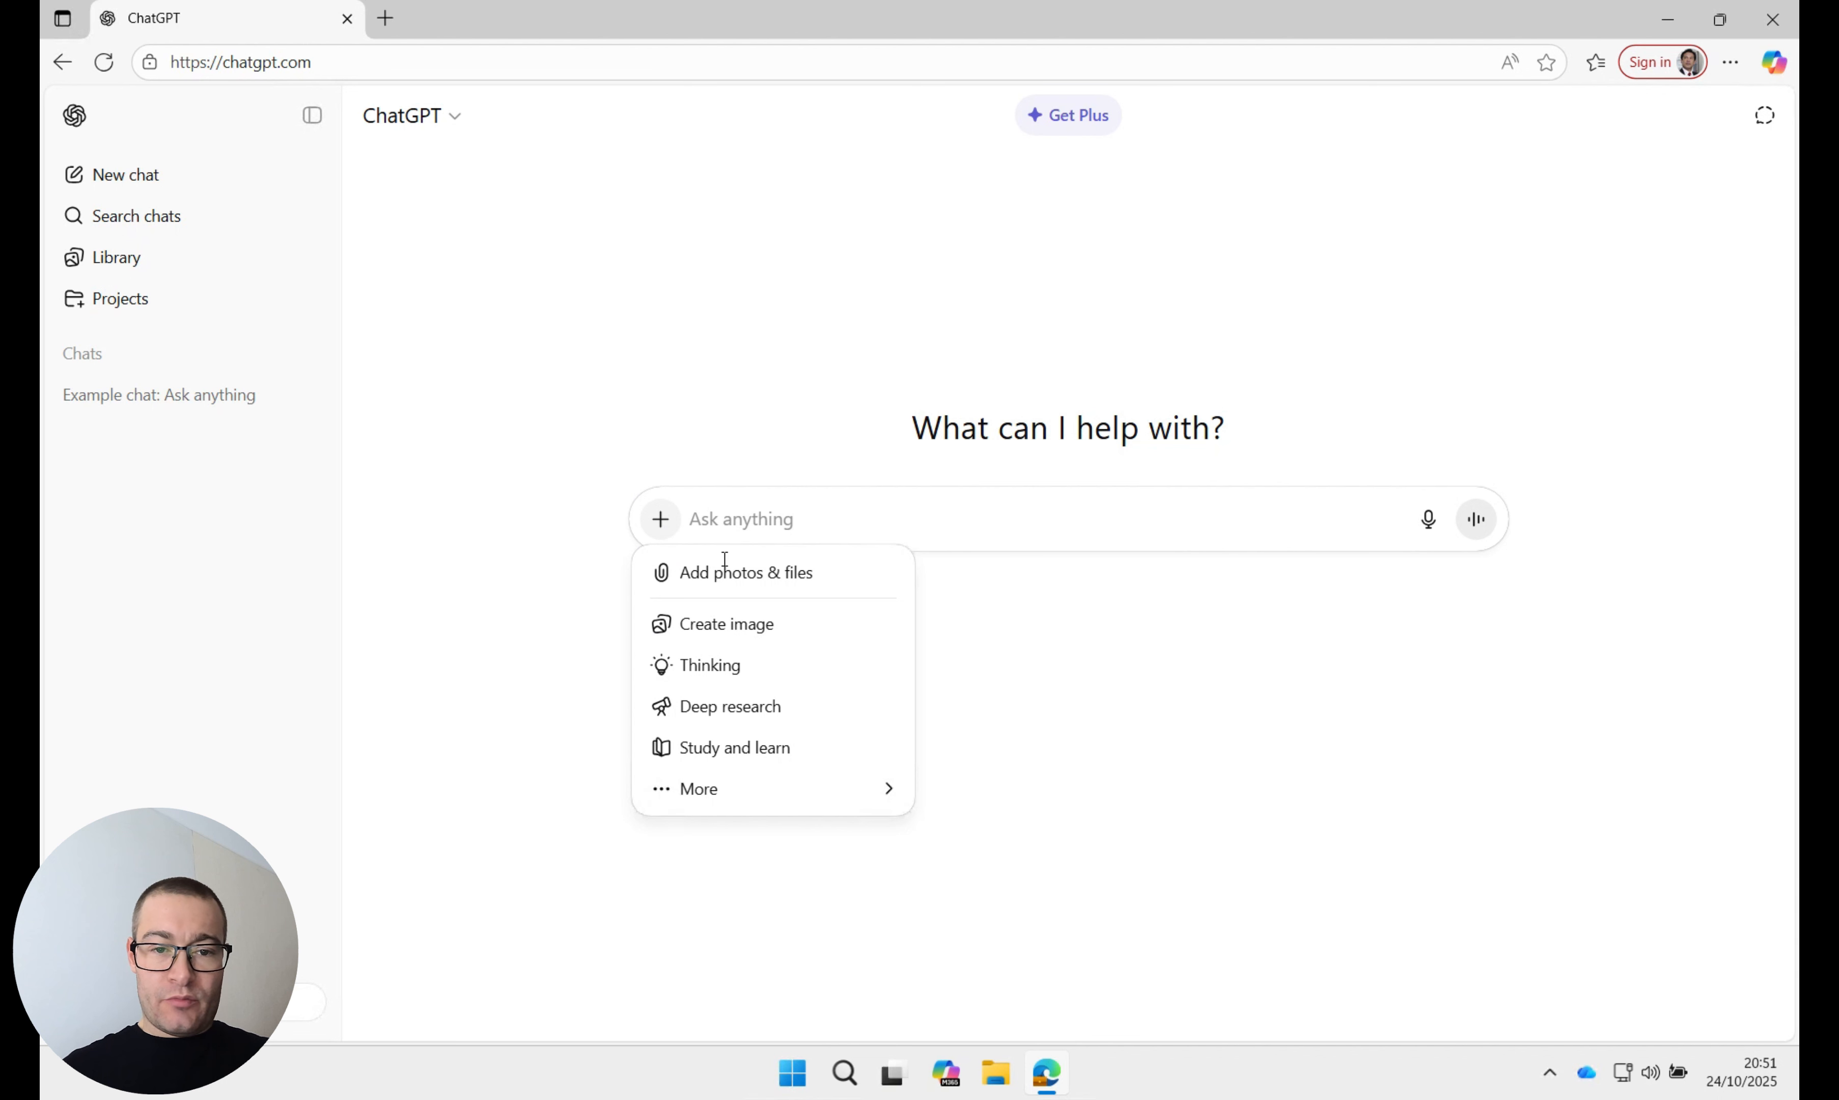
left_click(769, 579)
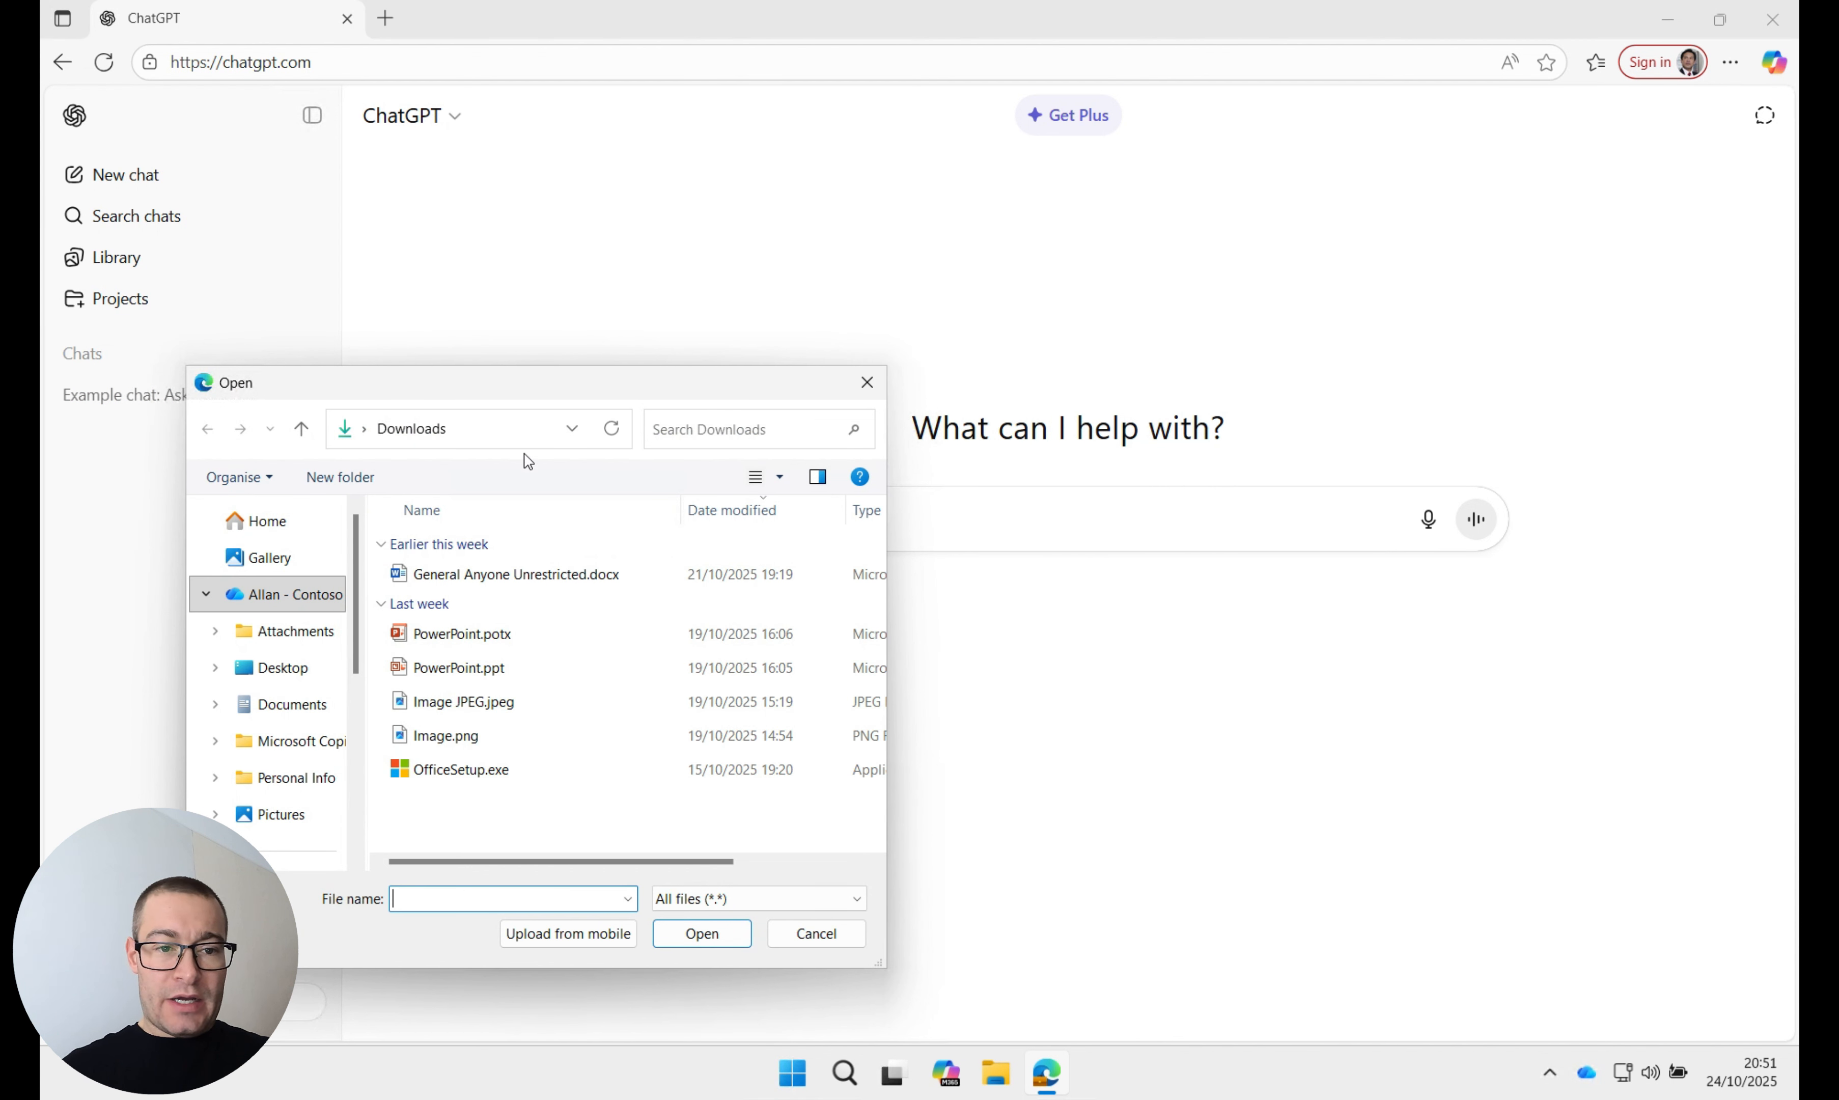
left_click(312, 603)
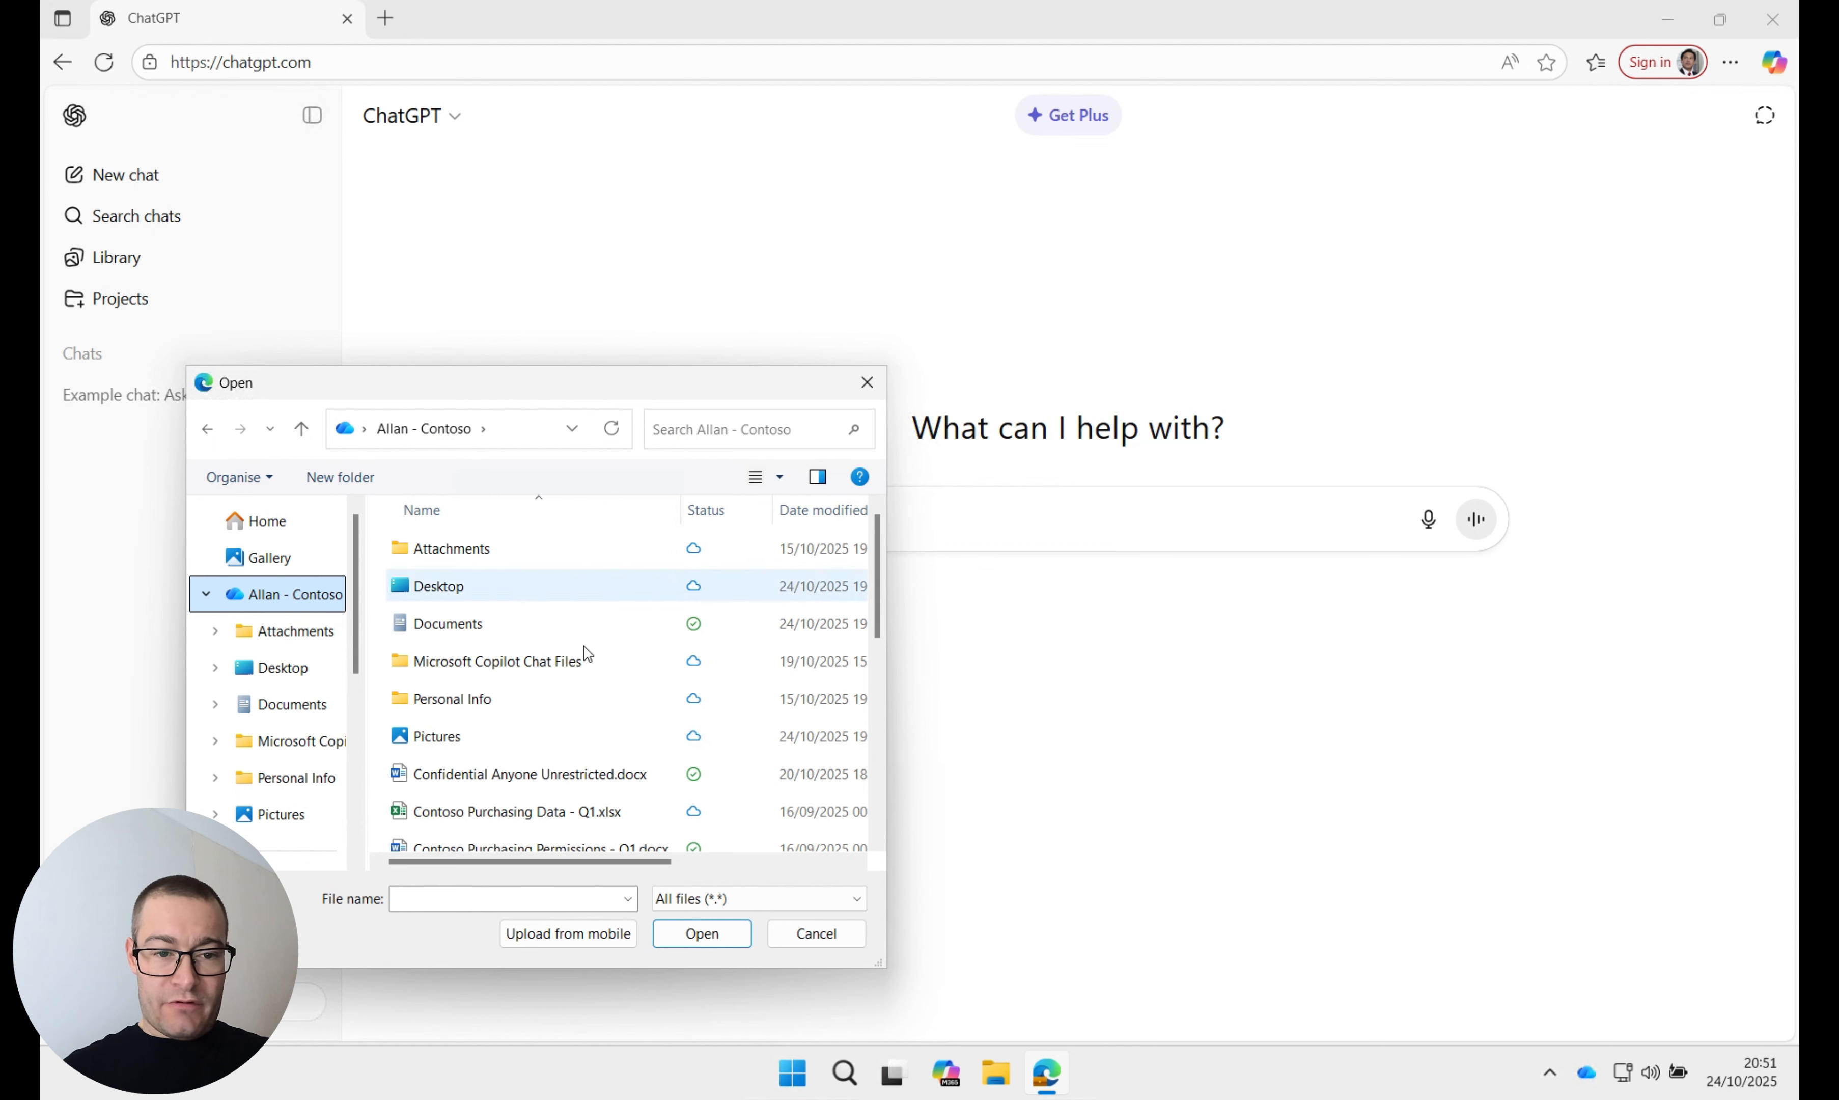
left_click(600, 776)
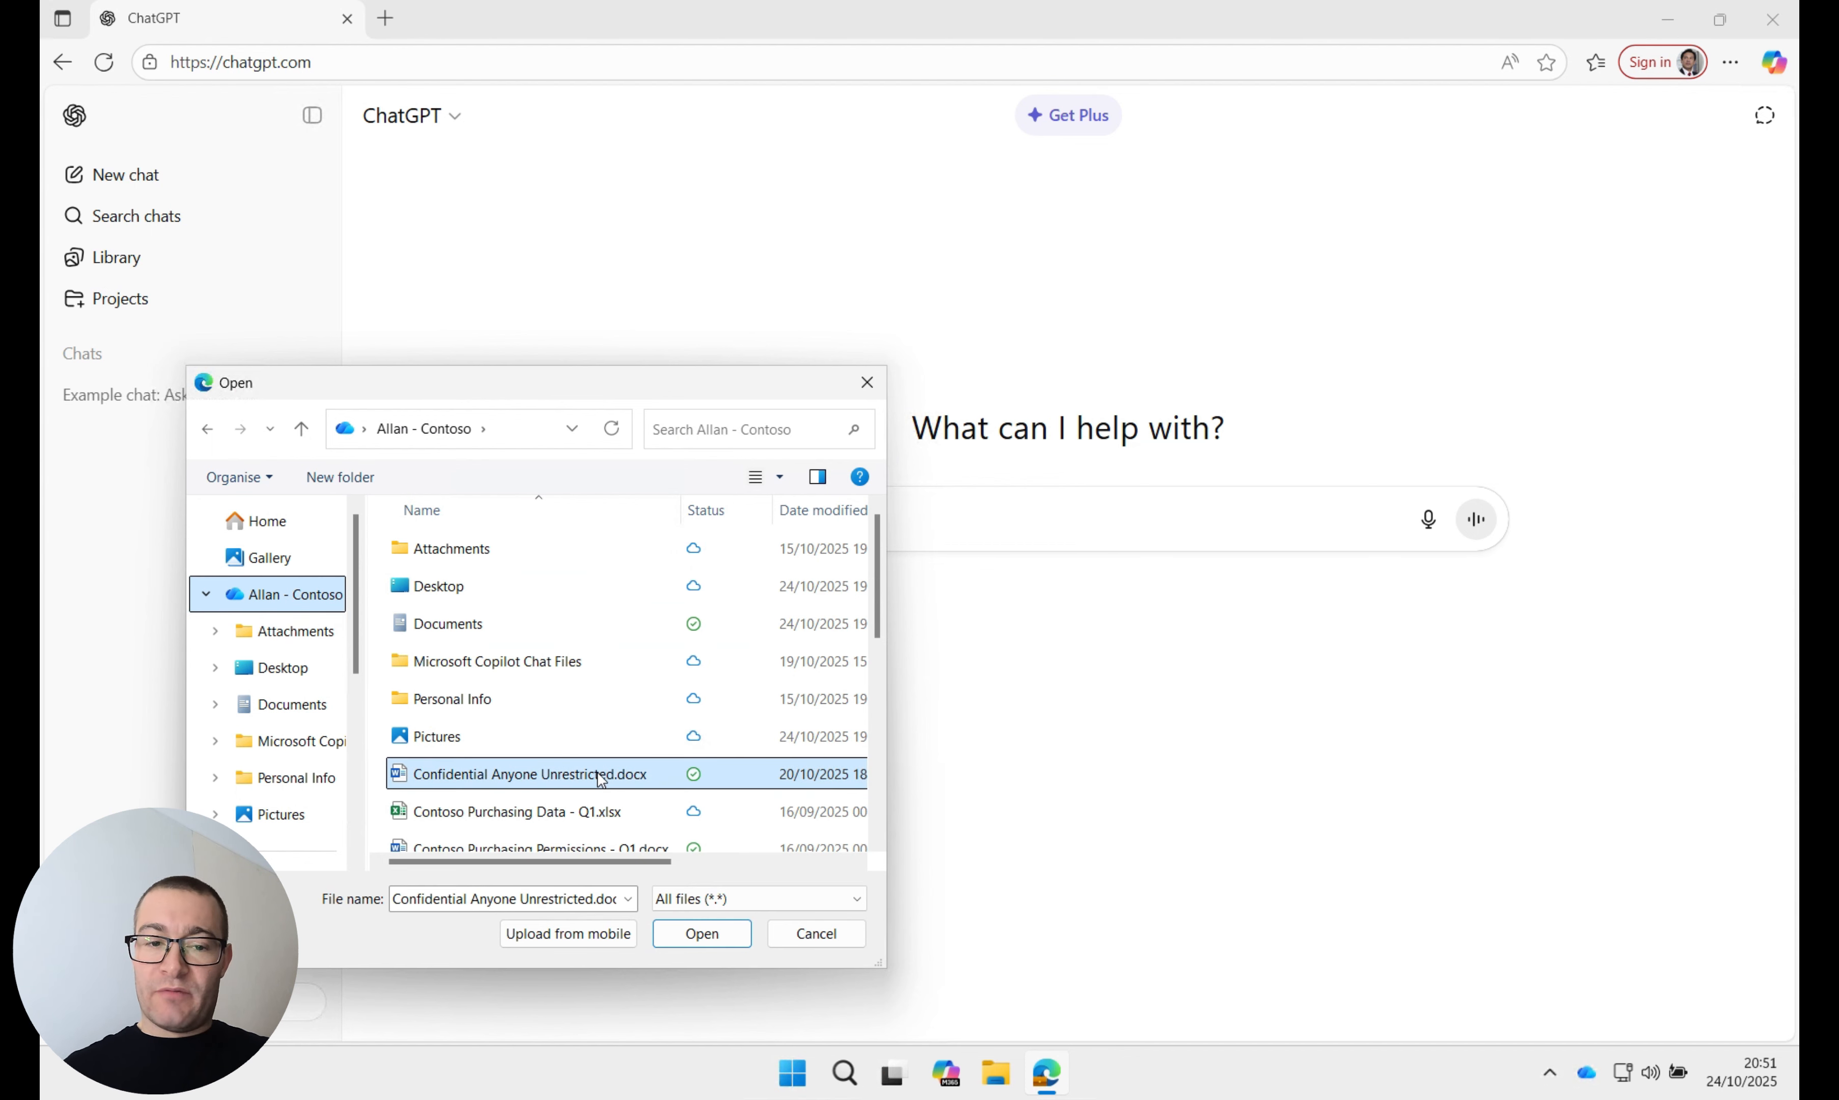
left_click(706, 937)
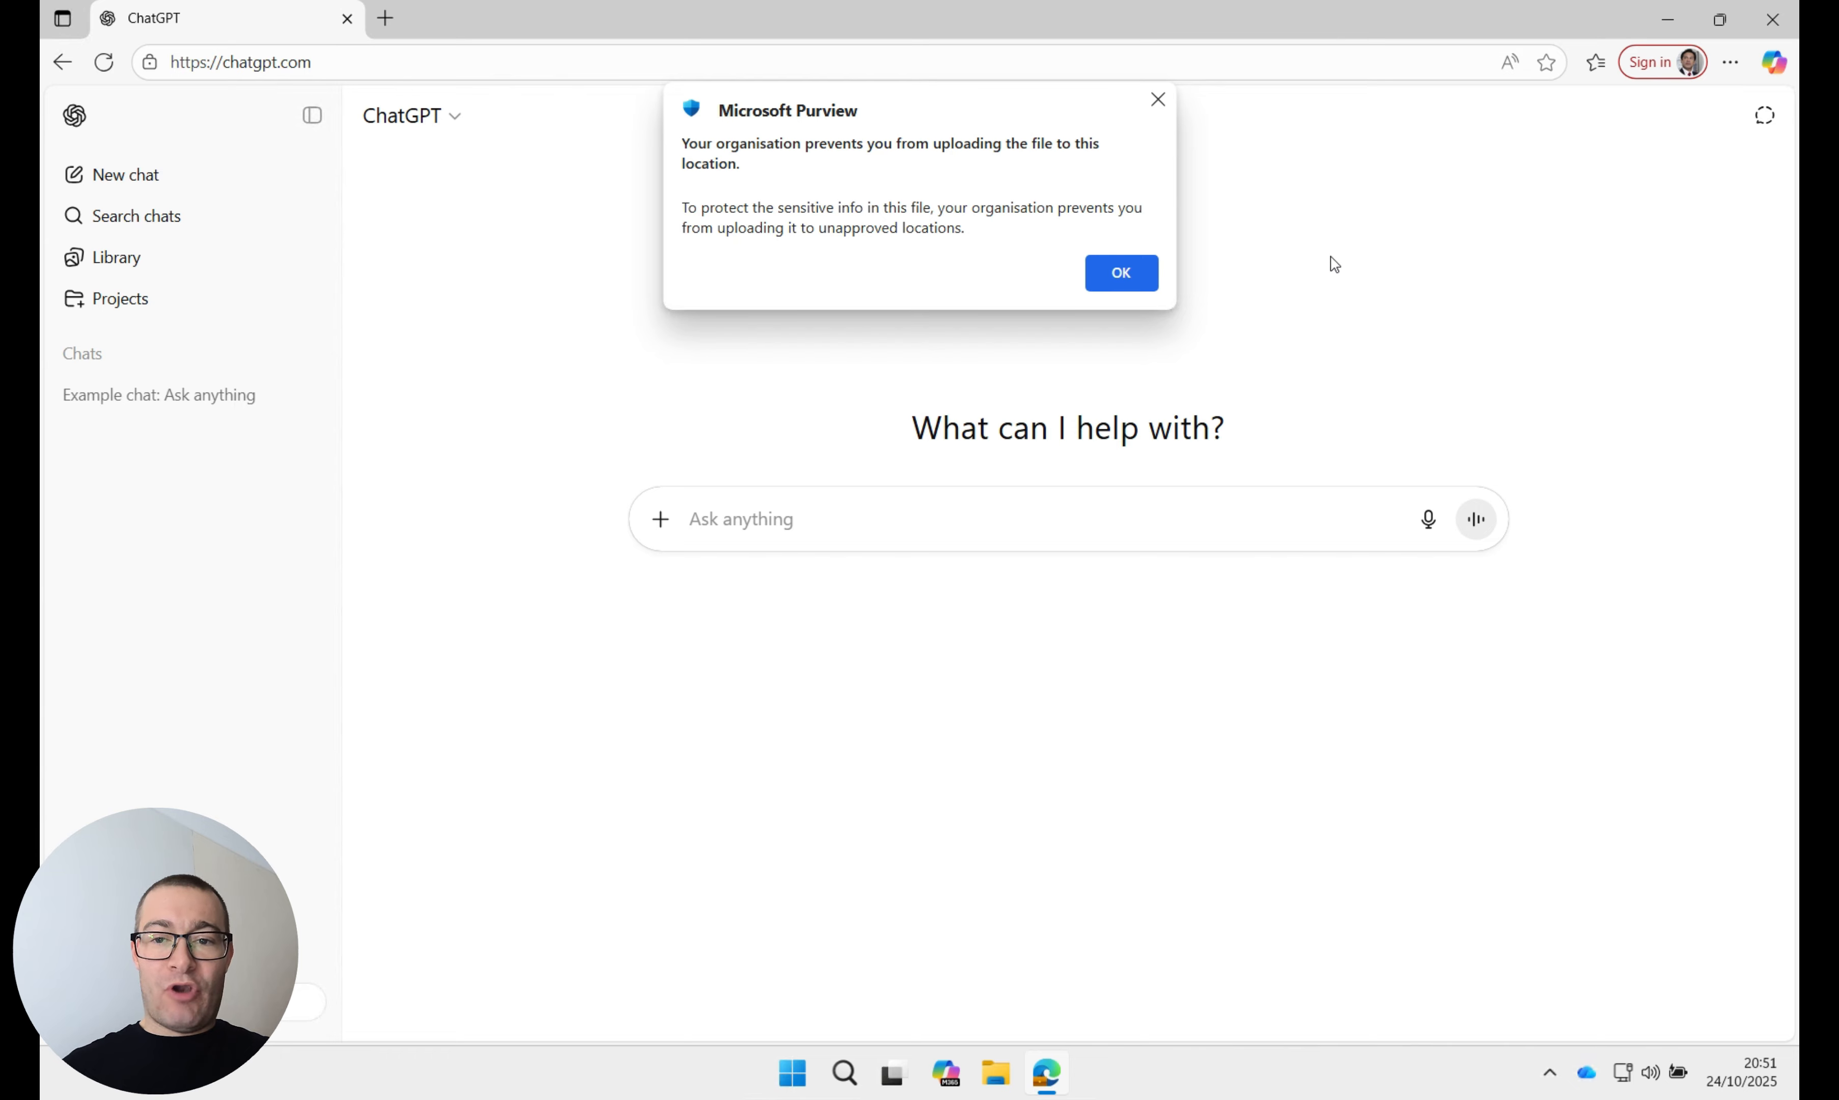
left_click(1117, 272)
- Try to upload Contoso Purchasing Permissions - Q1.docx from the Contoso OneDrive folder to the ChatGPT prompt
left_click(660, 519)
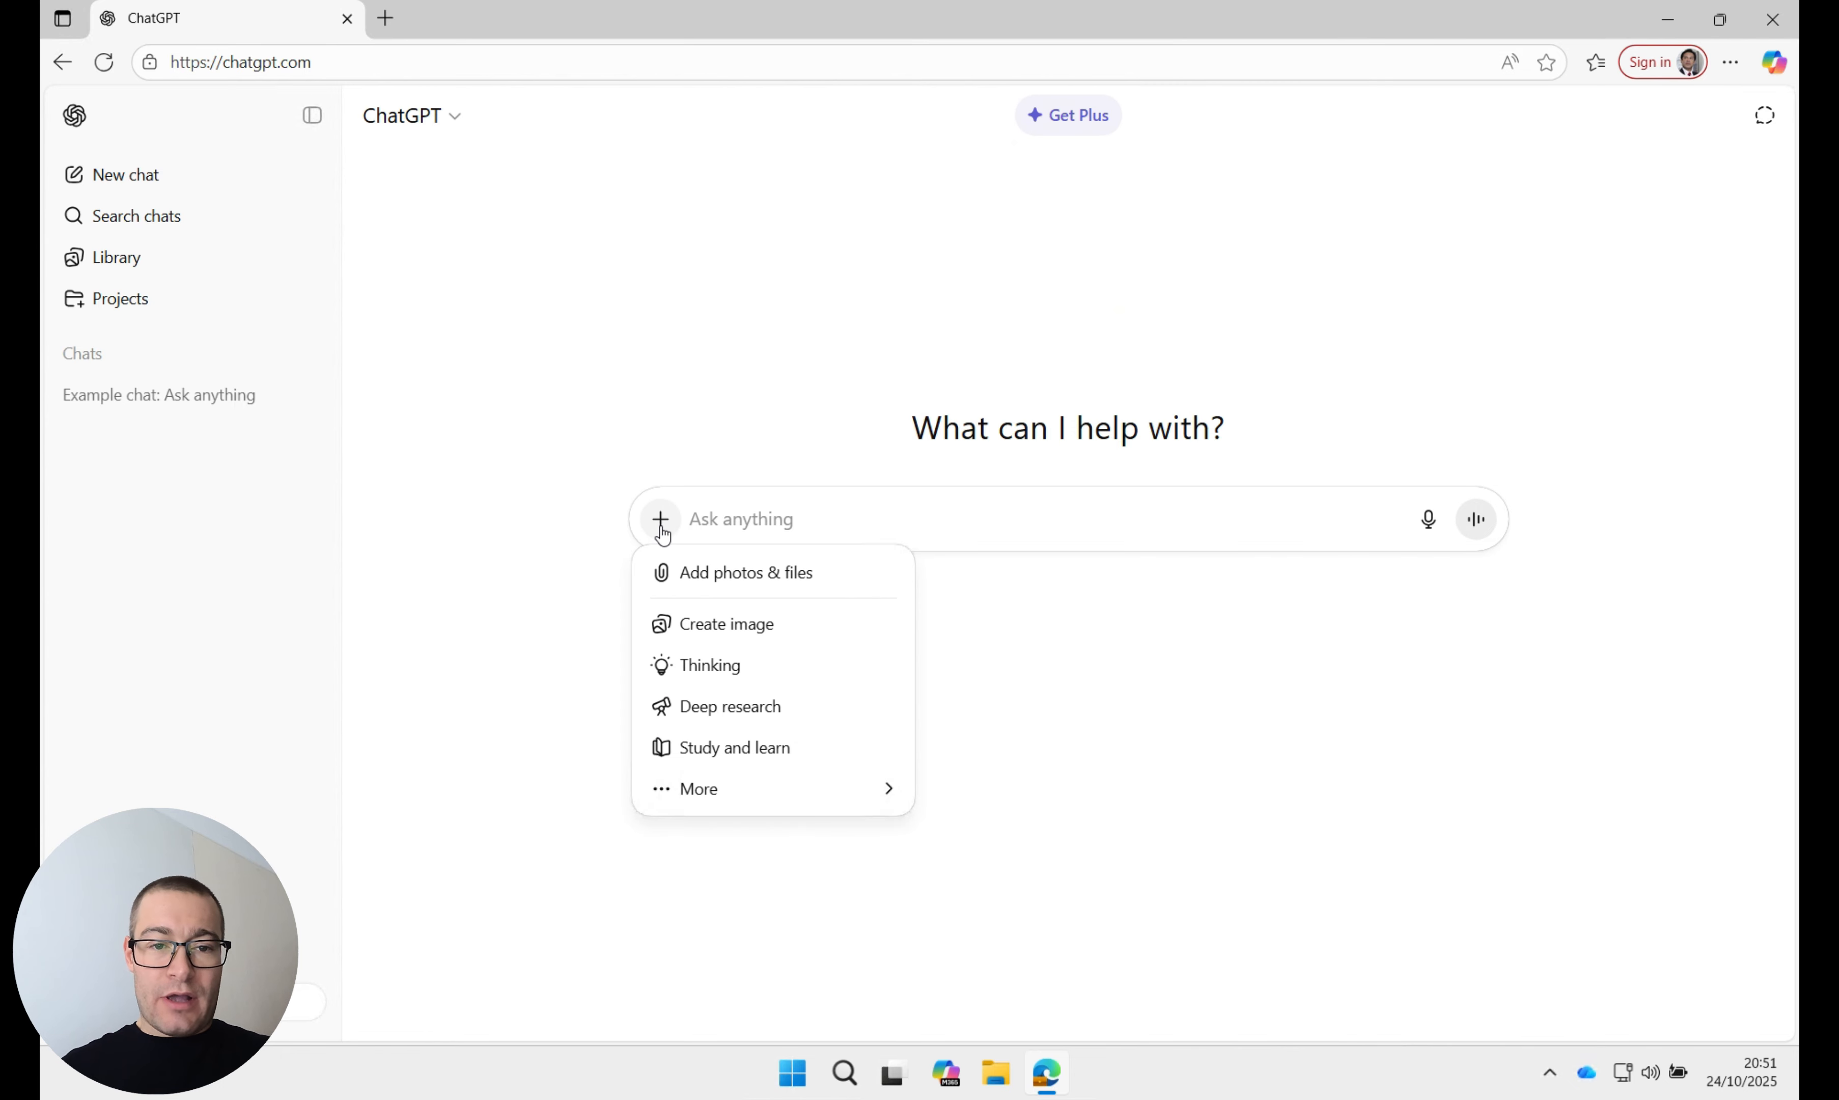
left_click(806, 580)
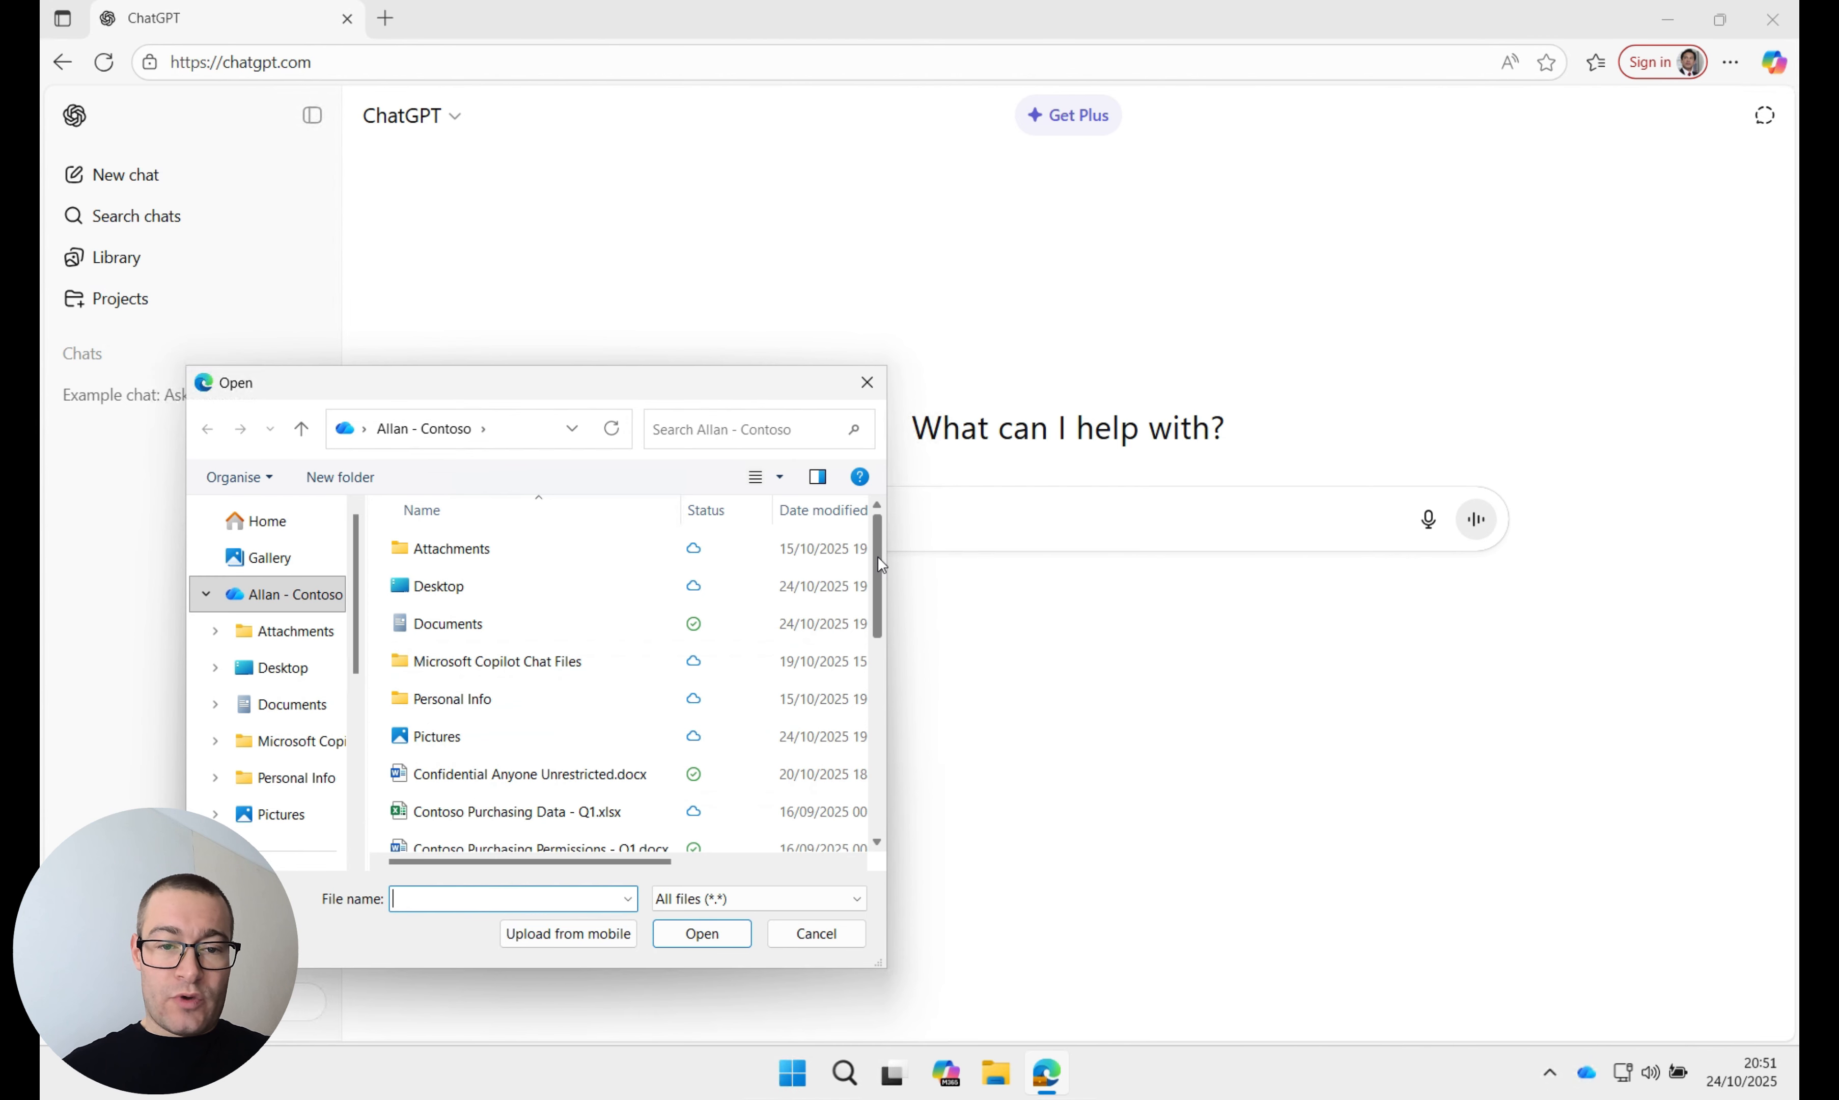
left_click_drag(878, 558, 876, 597)
left_click(567, 747)
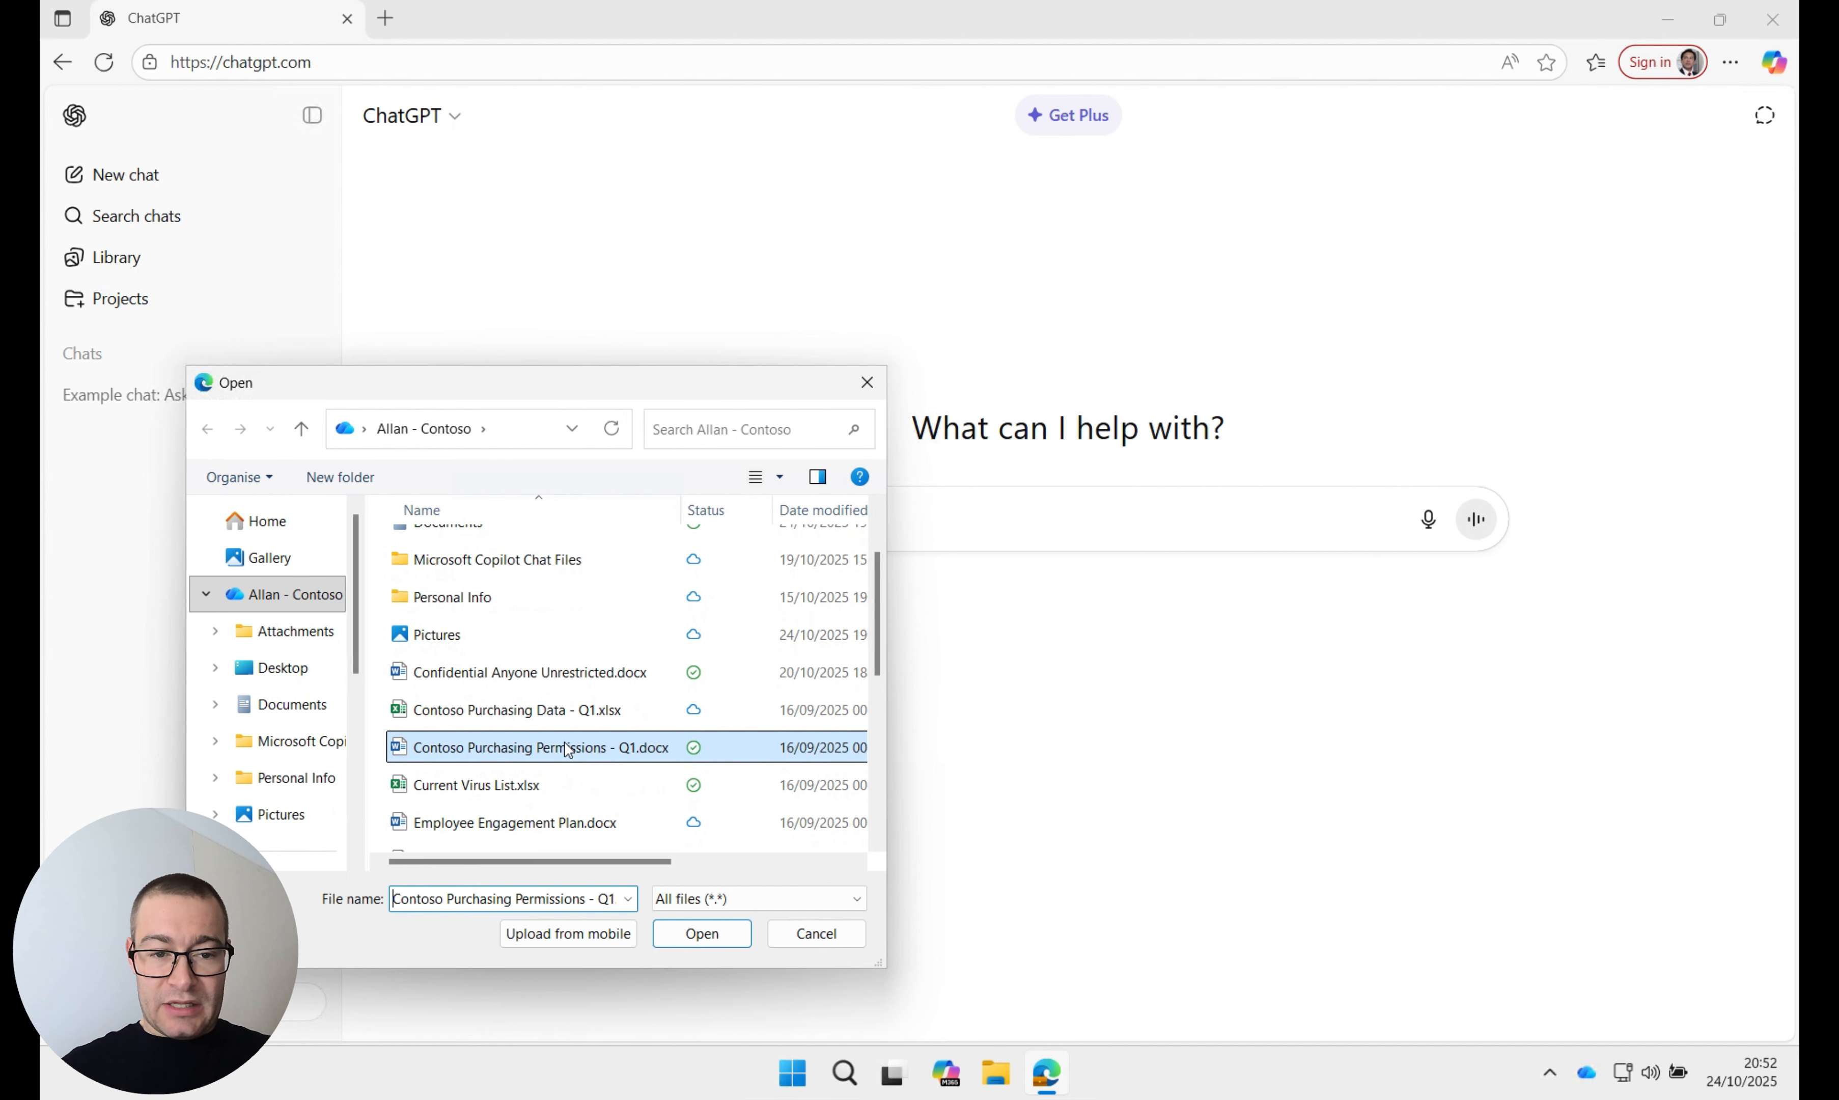
left_click(702, 934)
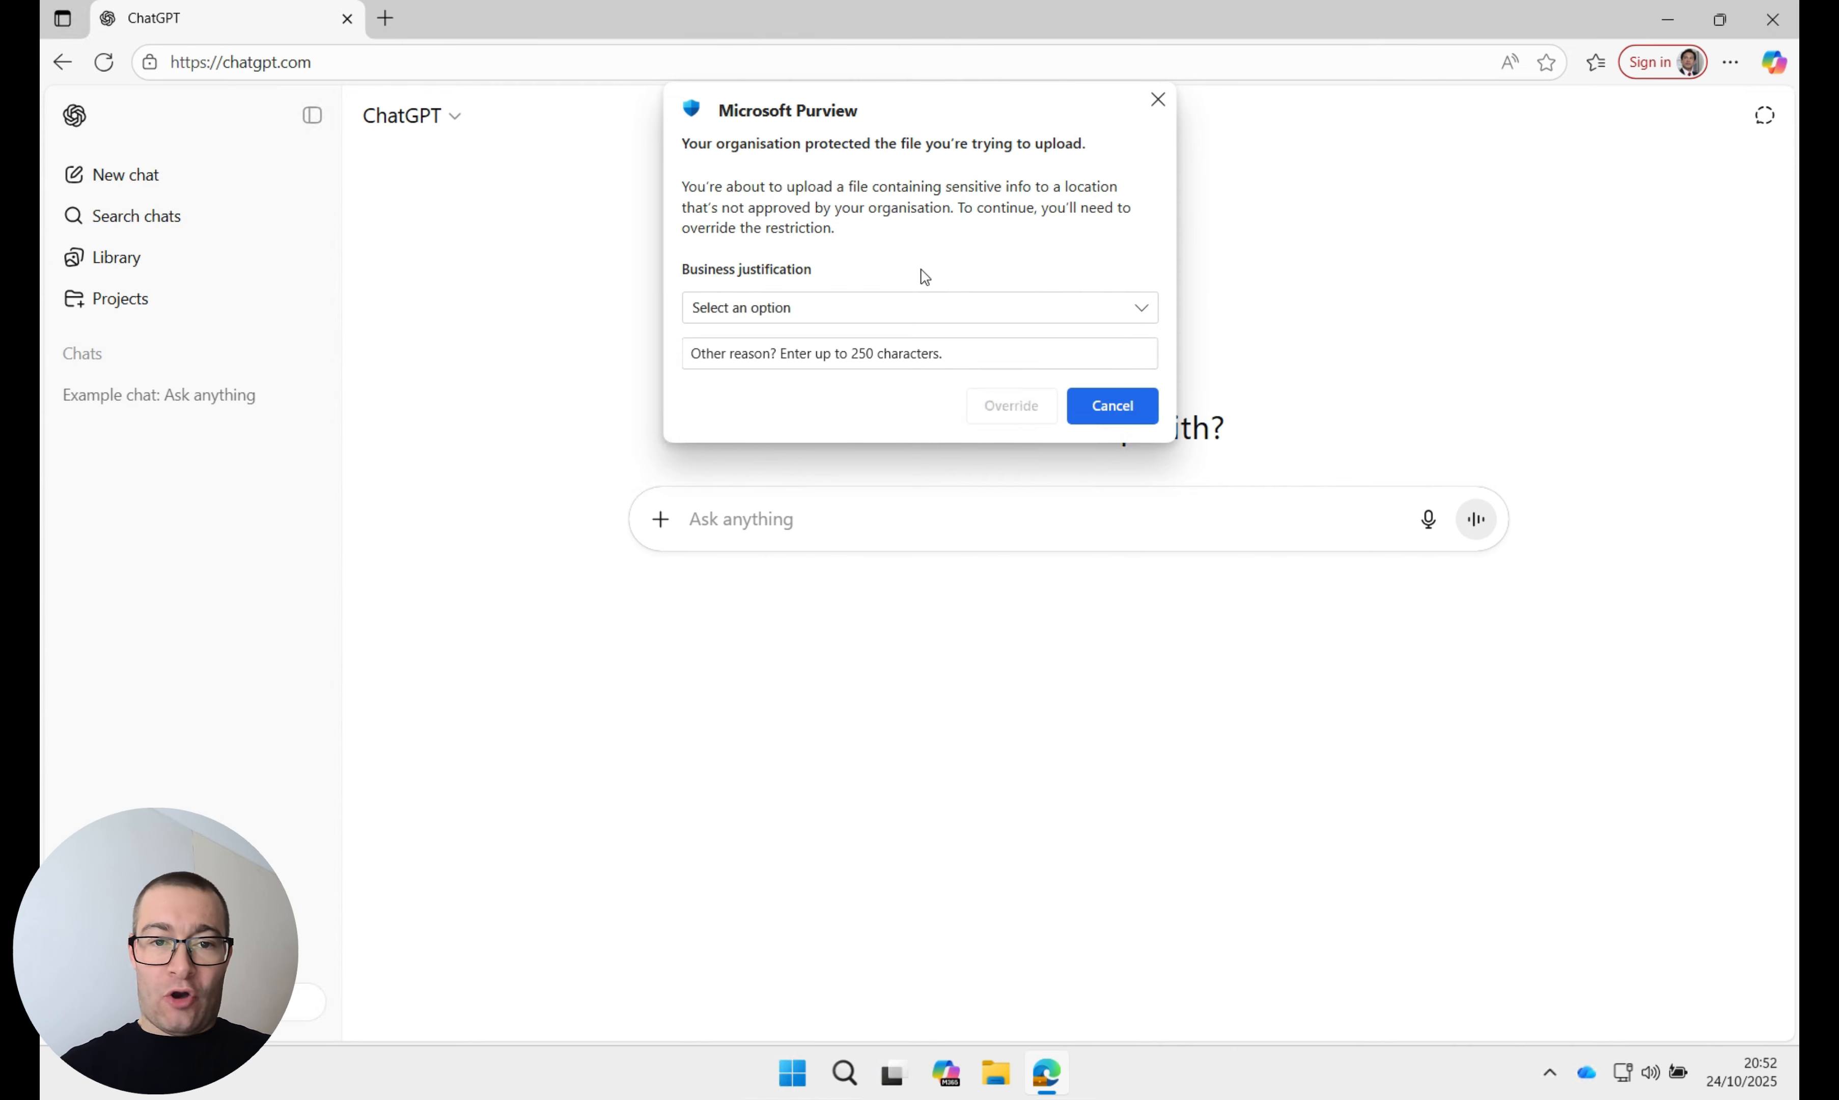
- Override the upload restriction with the justification "The information in these files is not sensitive.", and remove the attached document from the prompt
left_click(930, 308)
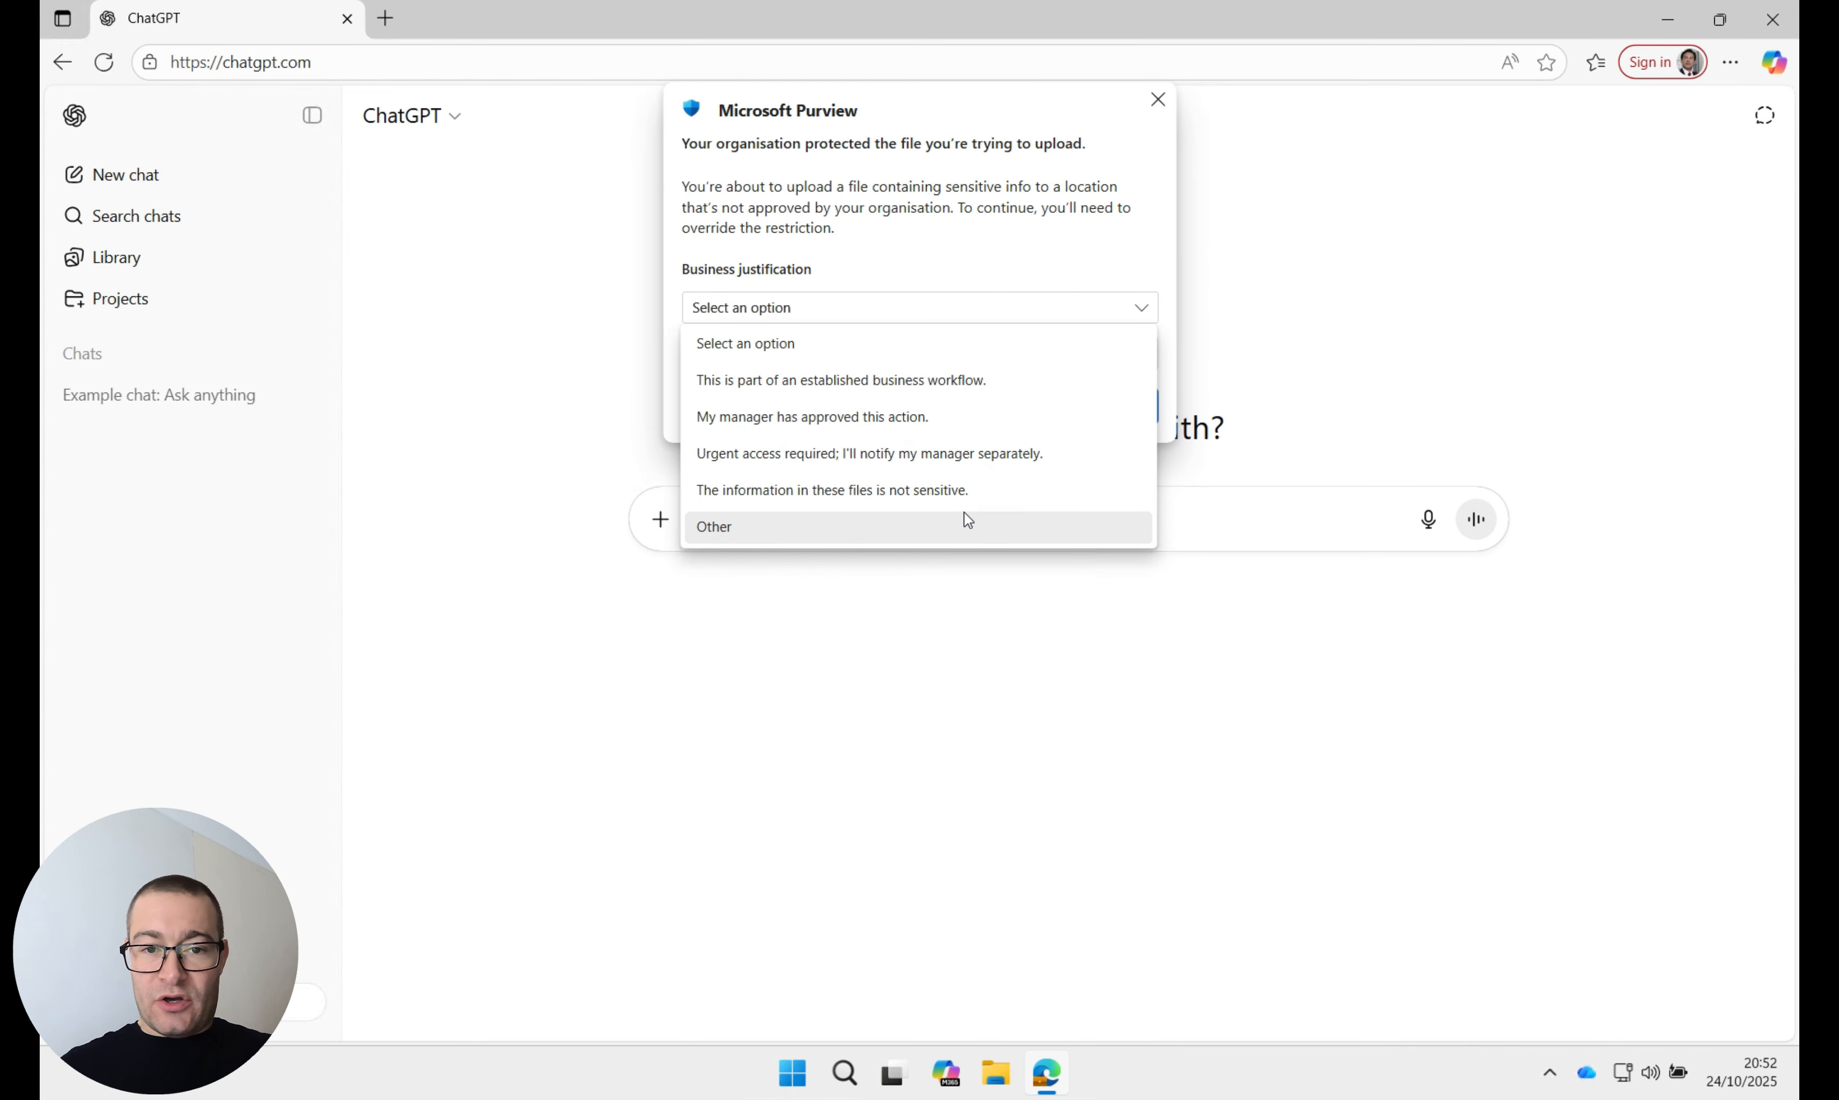
left_click(993, 489)
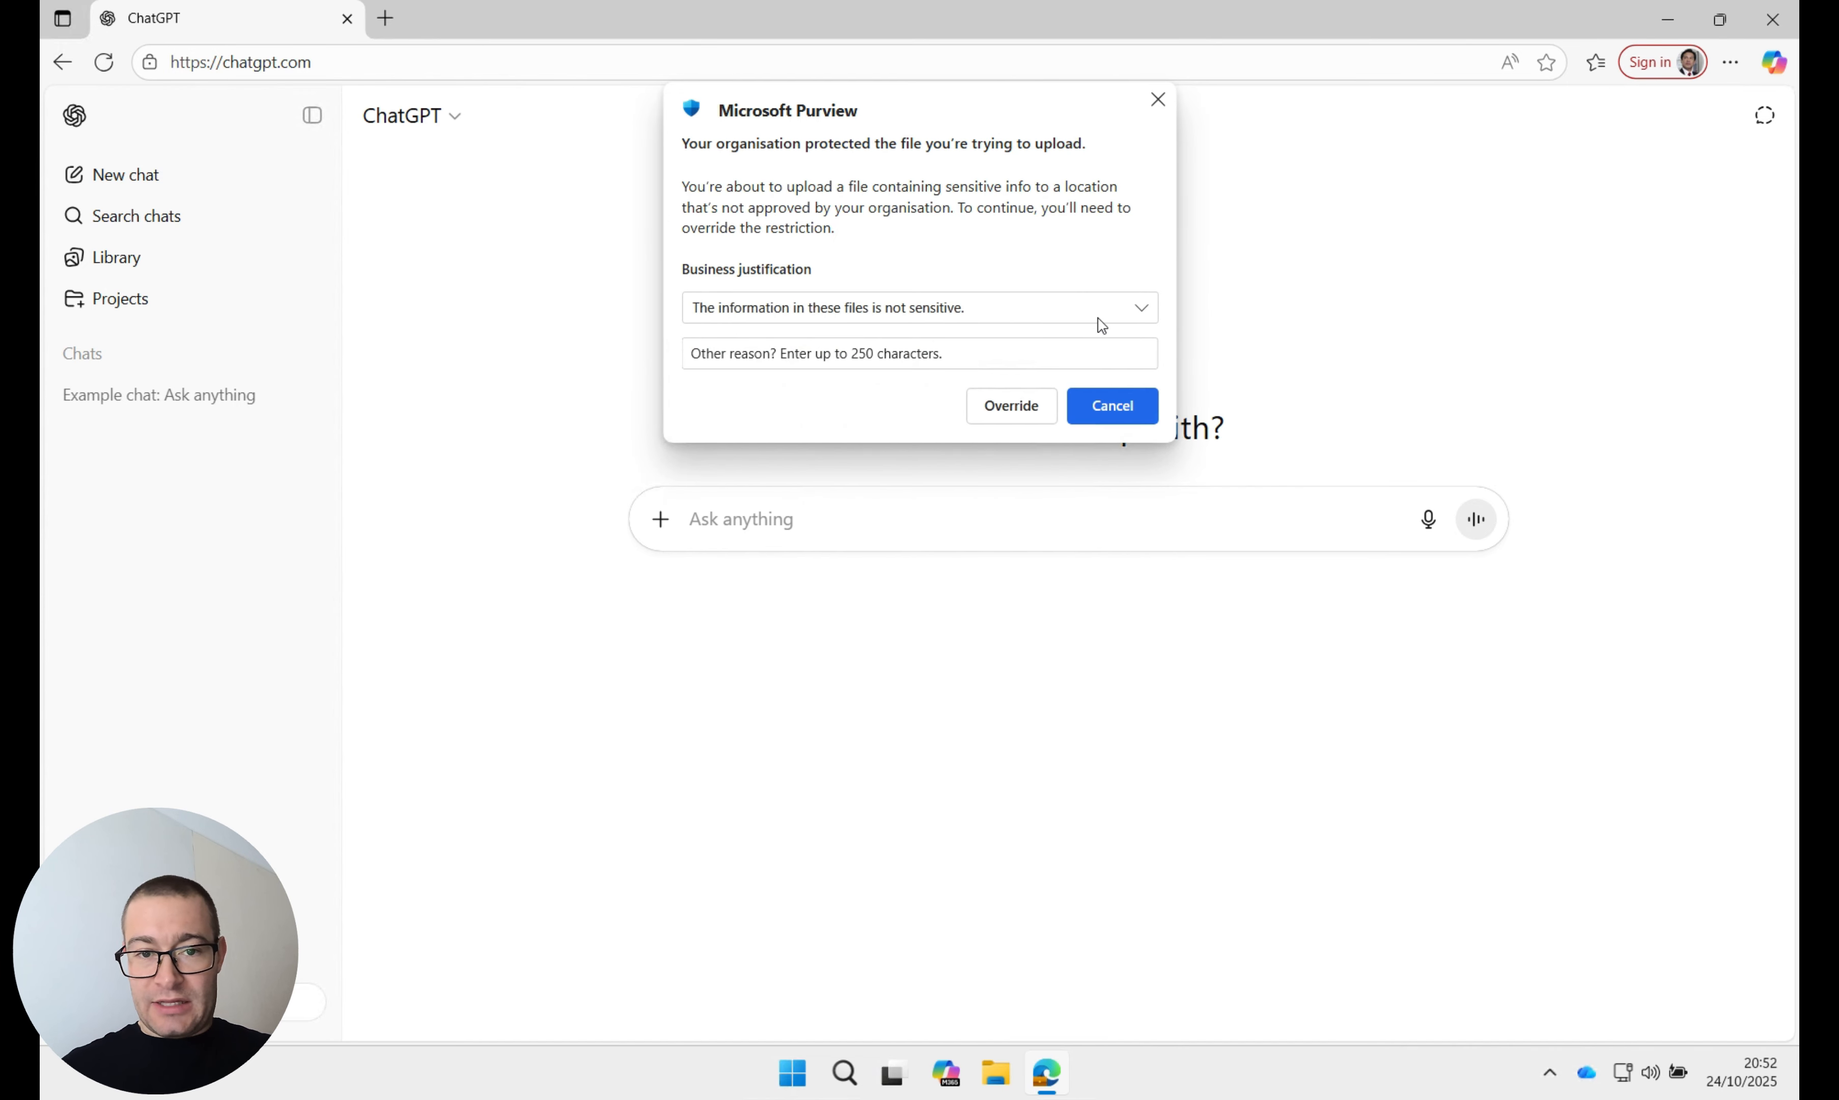
left_click(1008, 405)
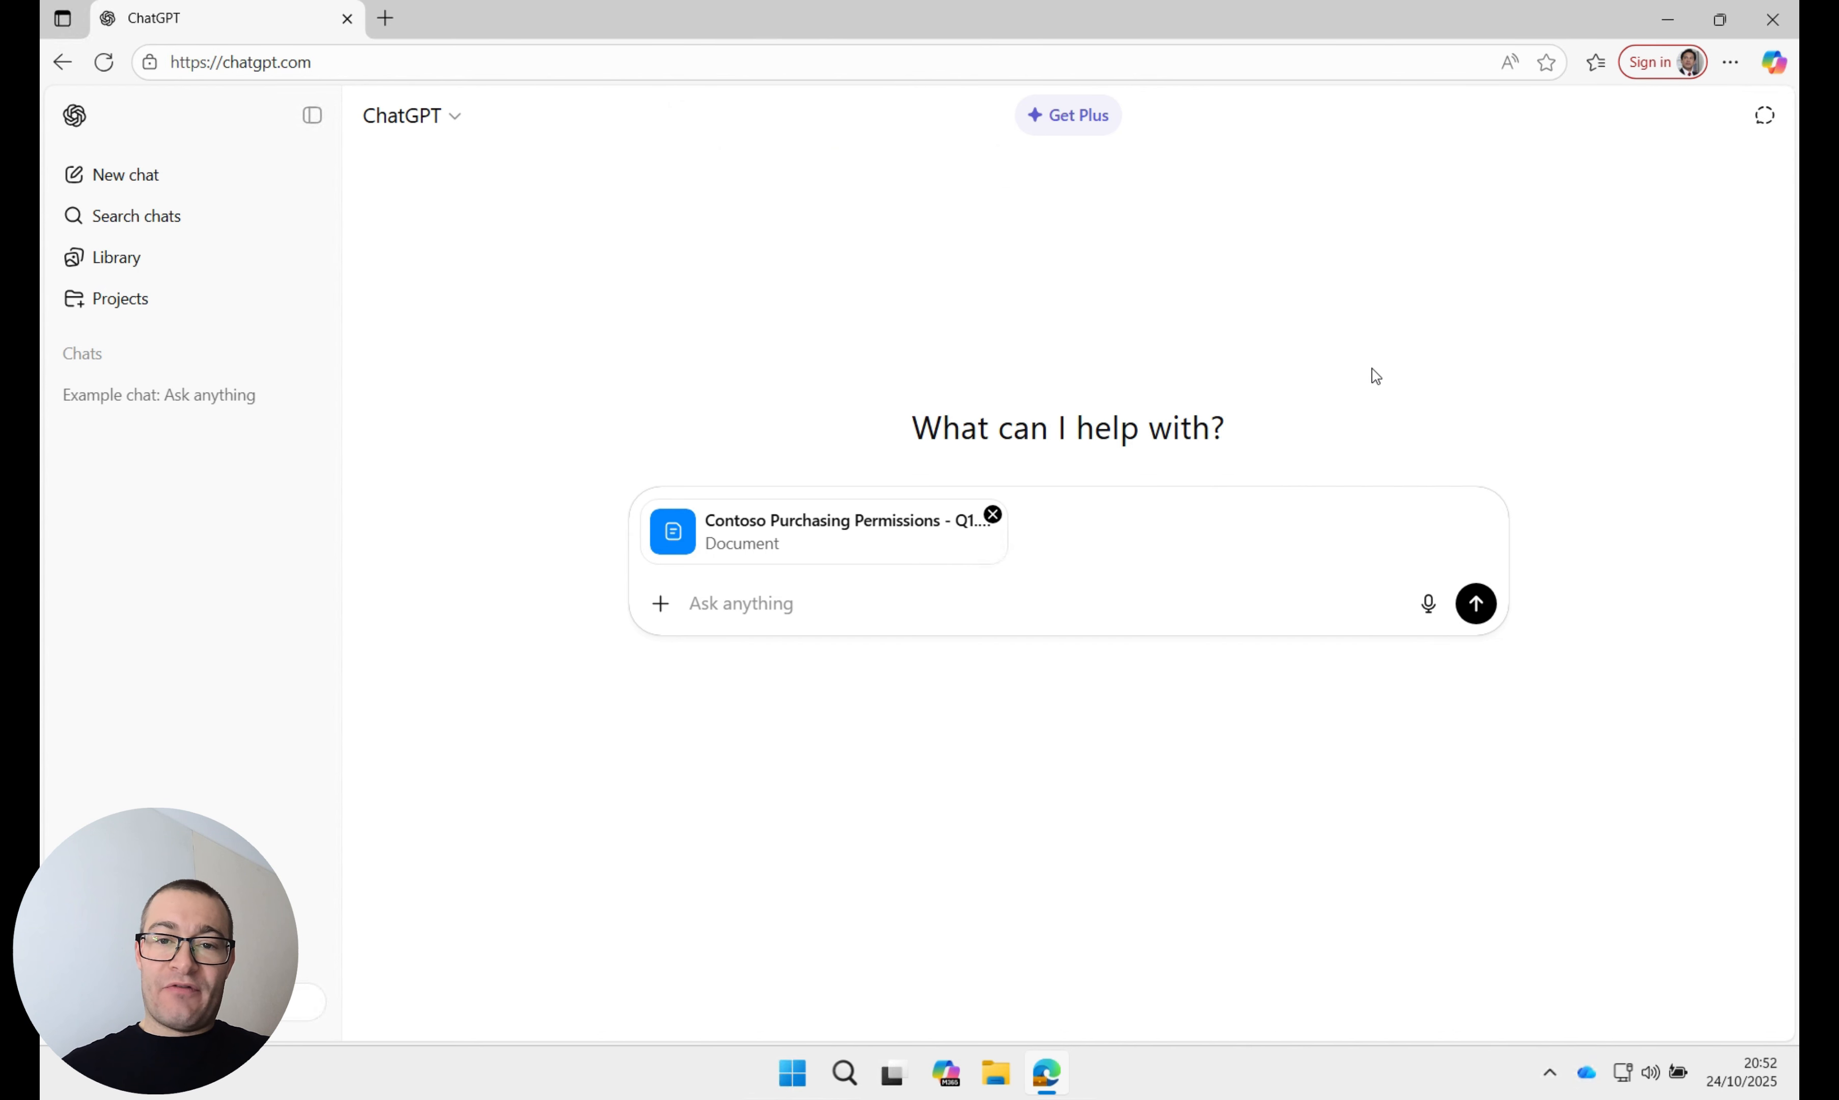
left_click(993, 515)
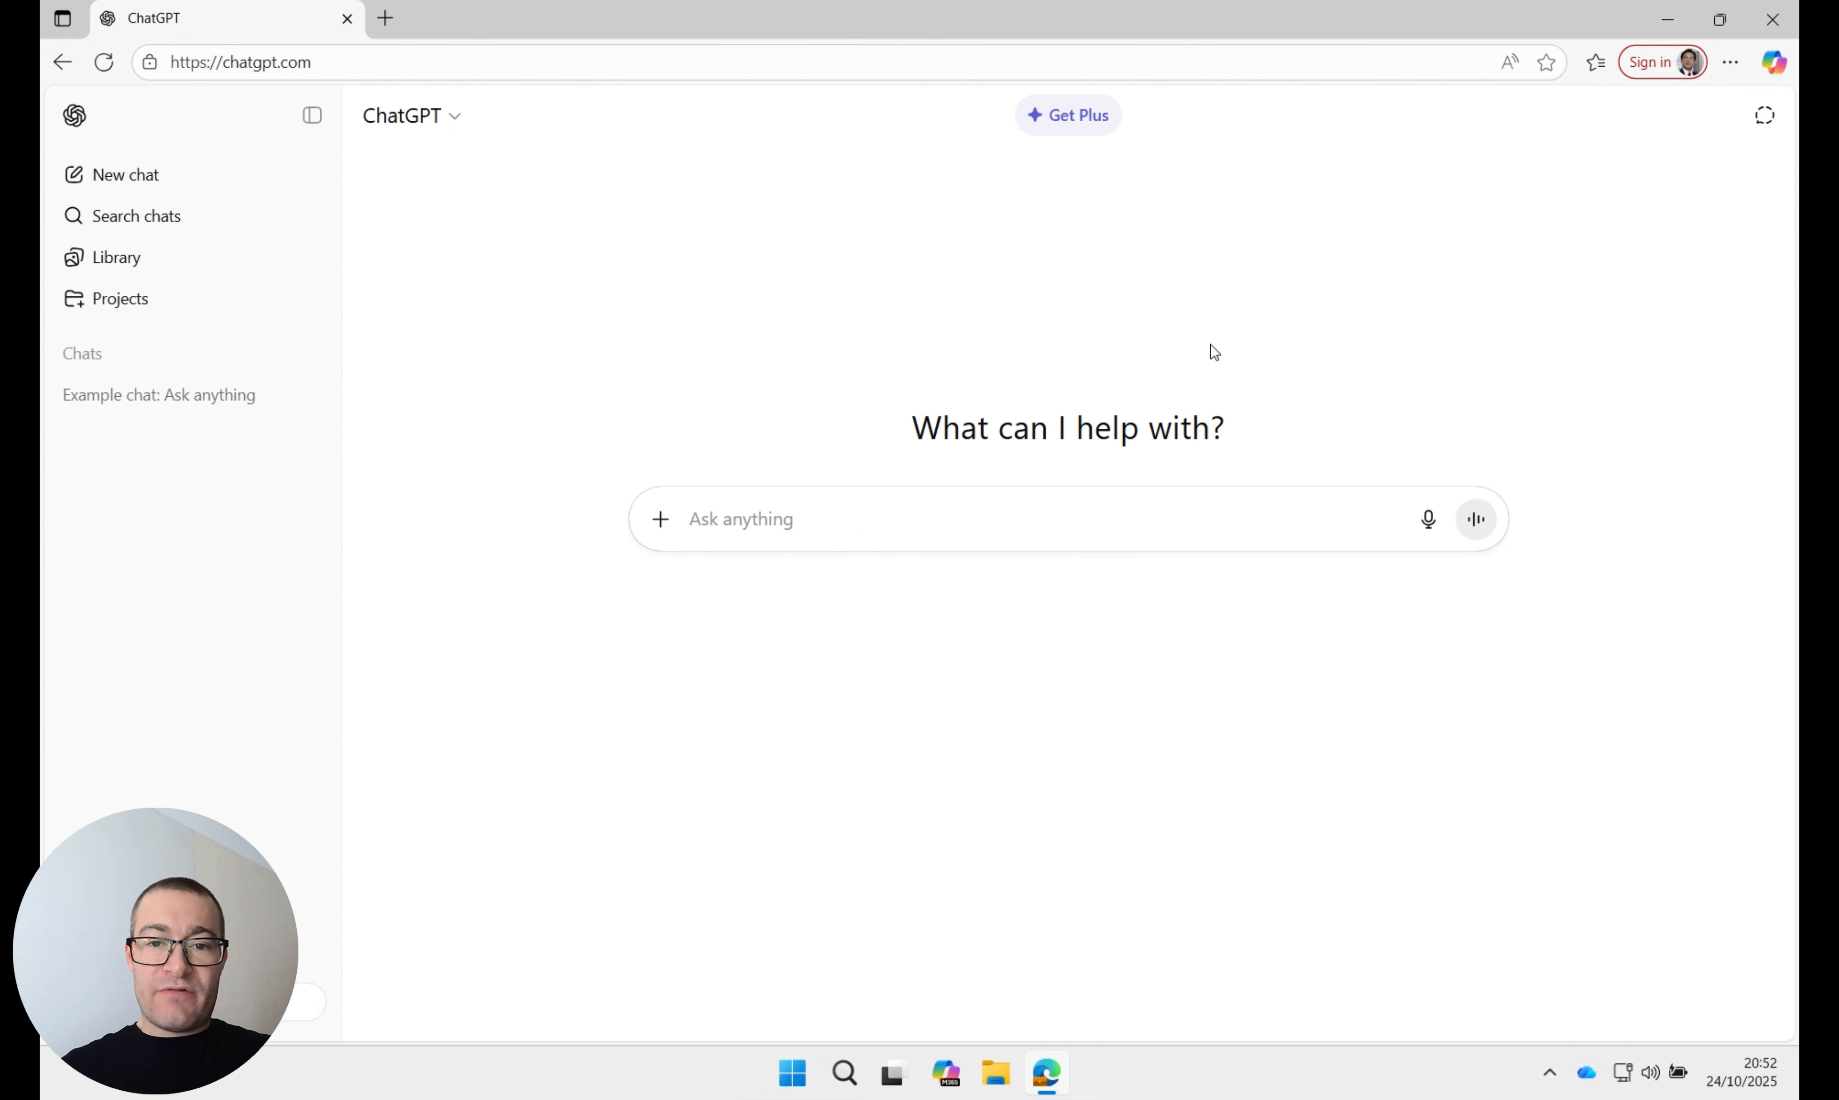